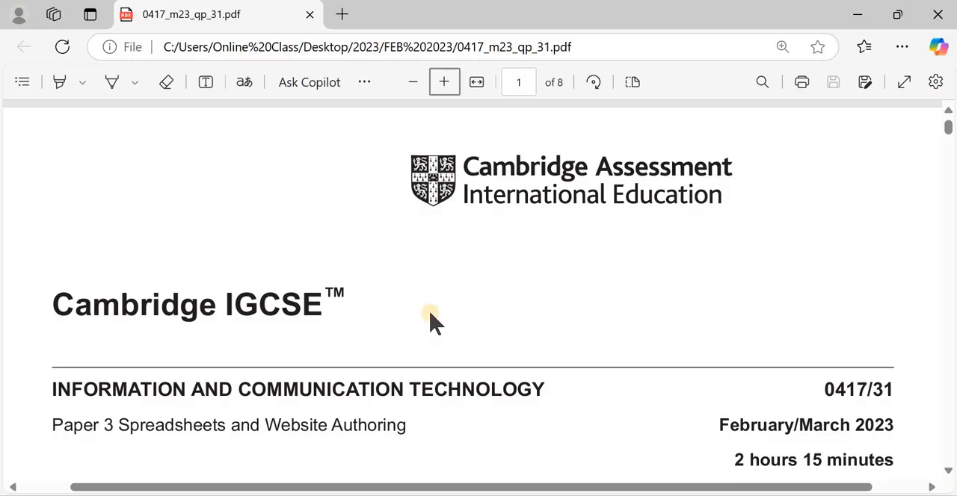
# Read the exam paper's cover and list of supplied source files, and check them against the files in the source folder
pyautogui.scroll(-2, 259, 322)
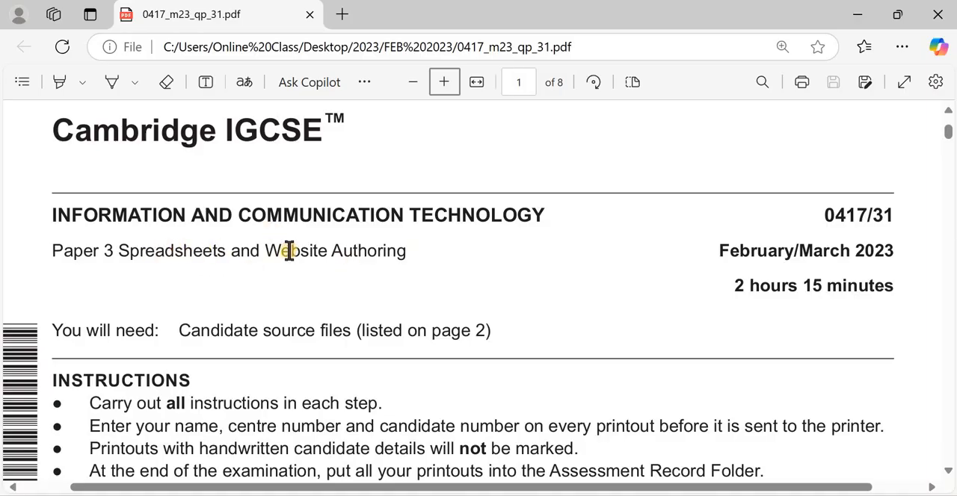
pyautogui.scroll(-15, 295, 262)
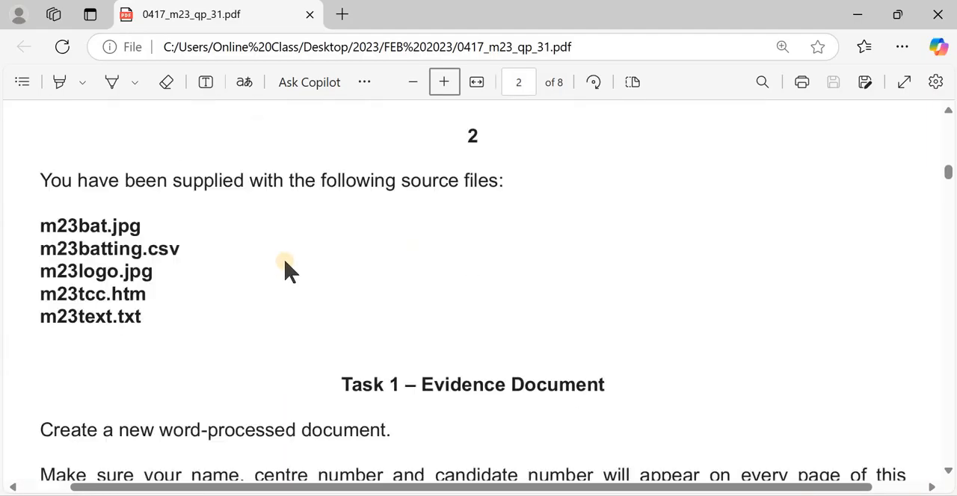
pyautogui.scroll(1, 273, 263)
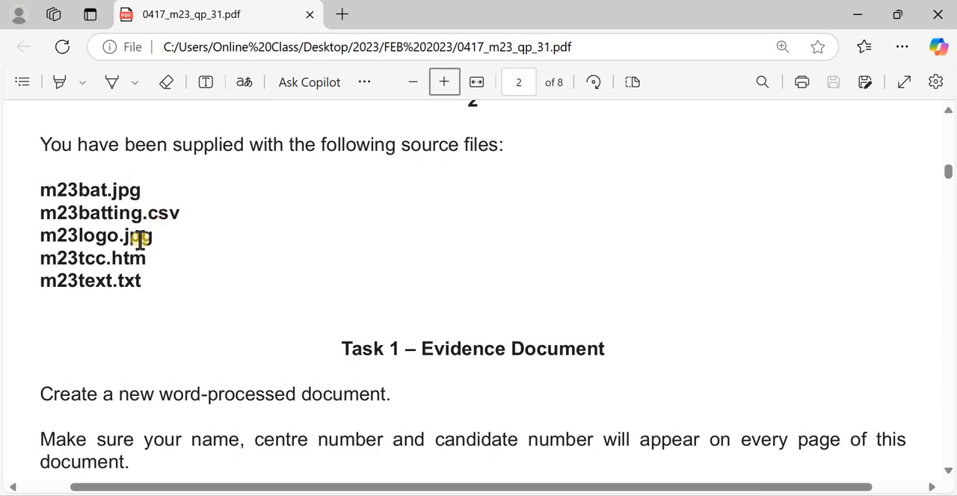
pyautogui.click(326, 461)
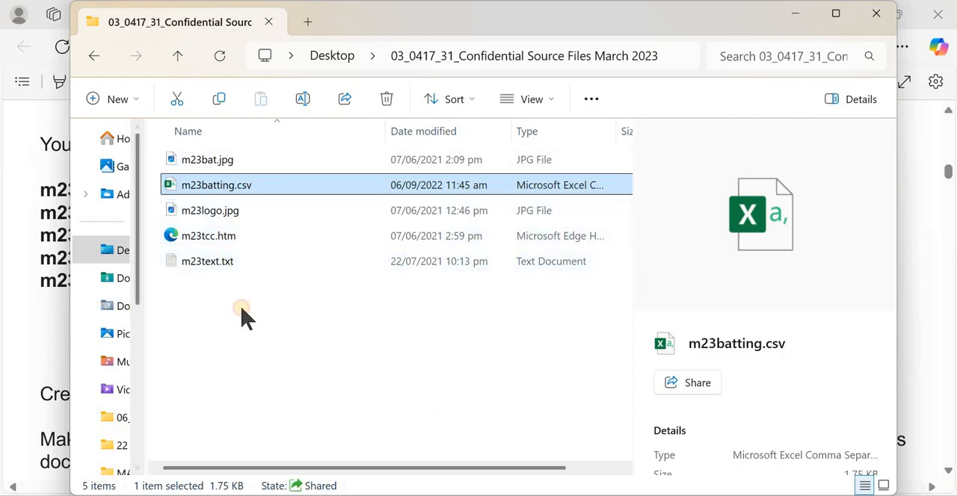
pyautogui.hotkey('alt', 'Tab')
# Read the Task 1 instructions, switch to Word and create a blank document for the evidence
pyautogui.scroll(-3, 379, 324)
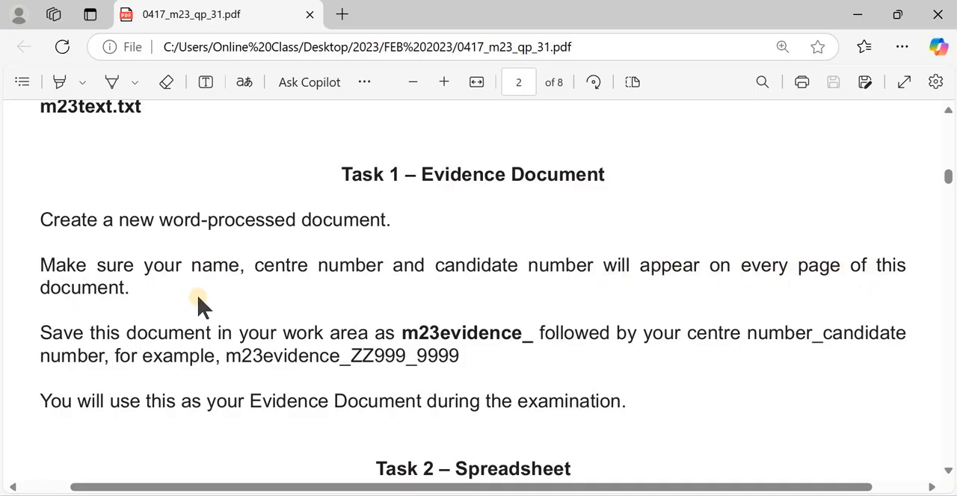
pyautogui.press('super')
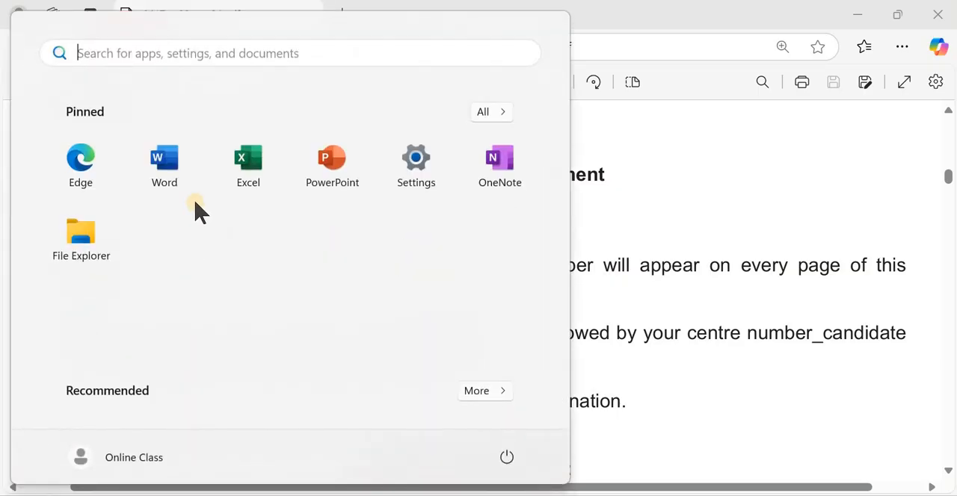
pyautogui.press('super')
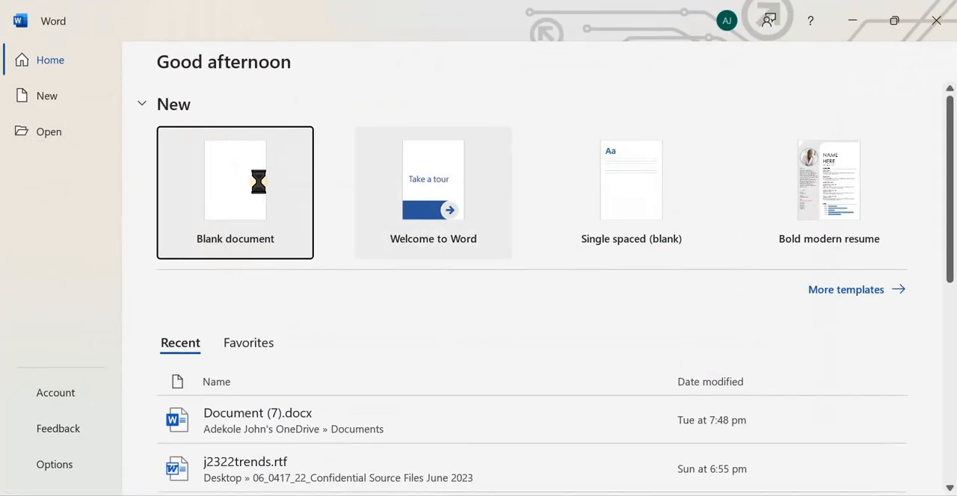
pyautogui.click(261, 166)
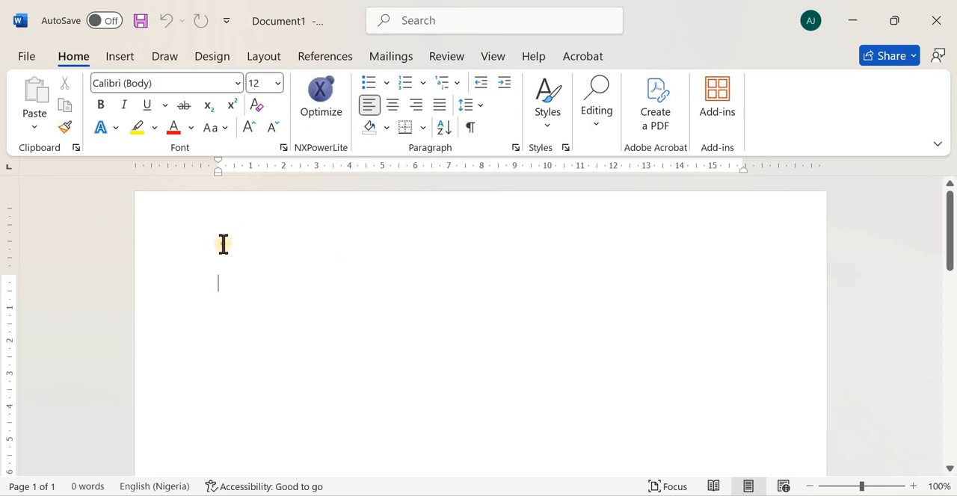
pyautogui.doubleClick(226, 251)
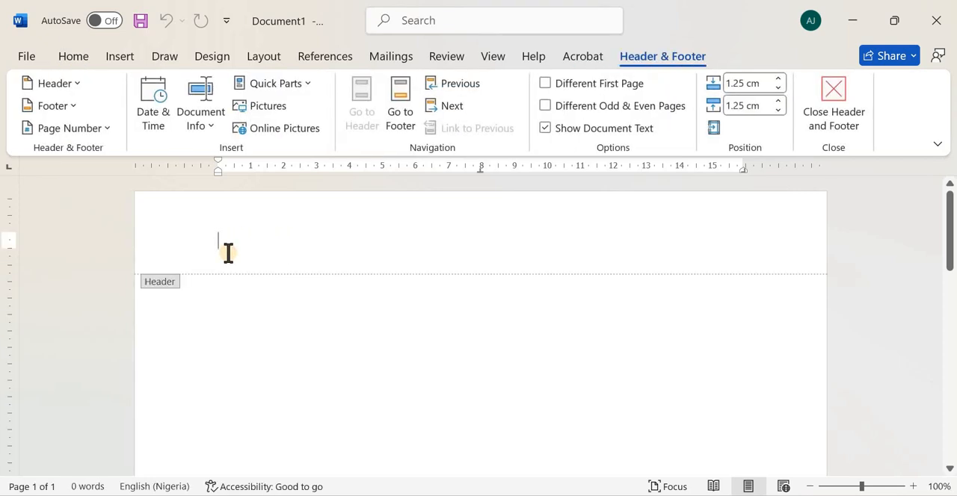
pyautogui.press('Tab')
pyautogui.press('Tab')
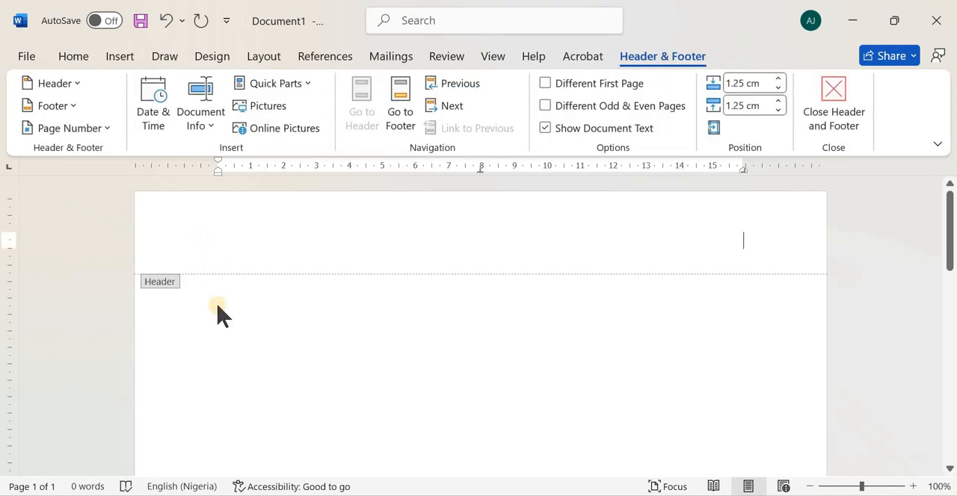
pyautogui.doubleClick(218, 305)
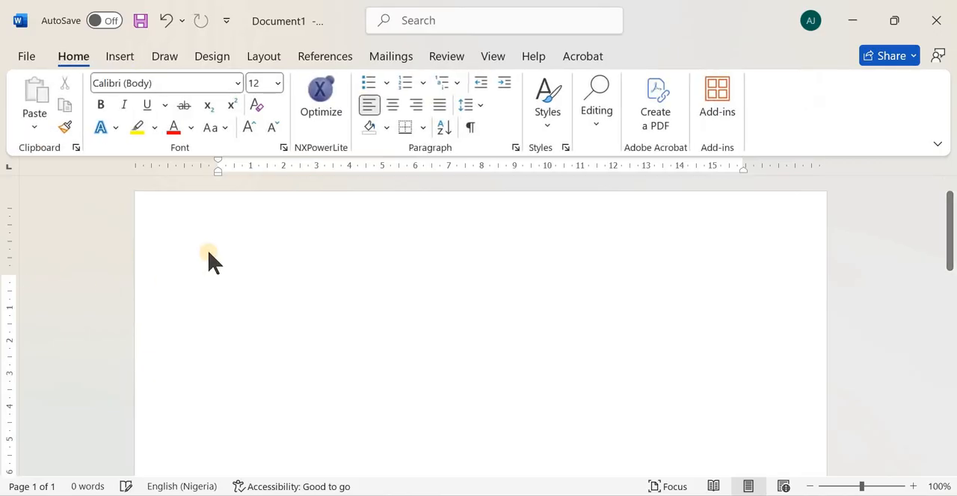
# Open the page header for editing and right-align its text
pyautogui.doubleClick(234, 240)
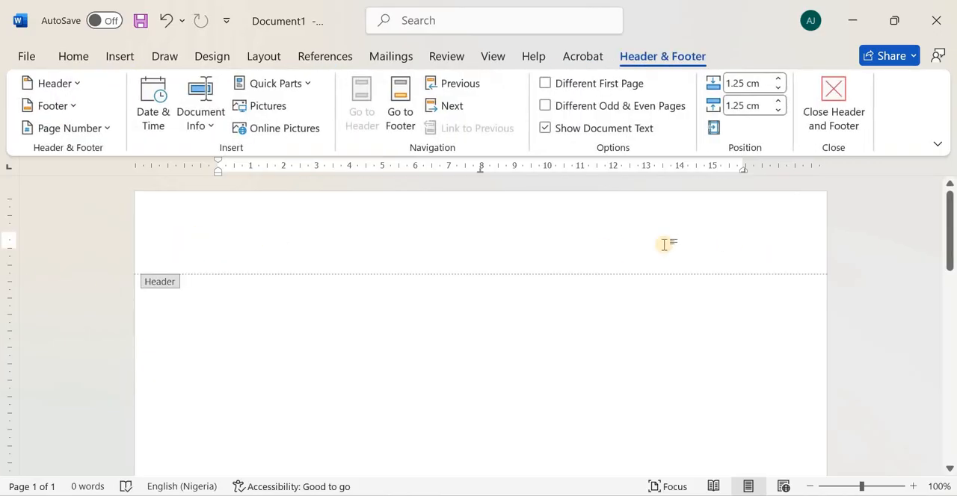
pyautogui.click(84, 54)
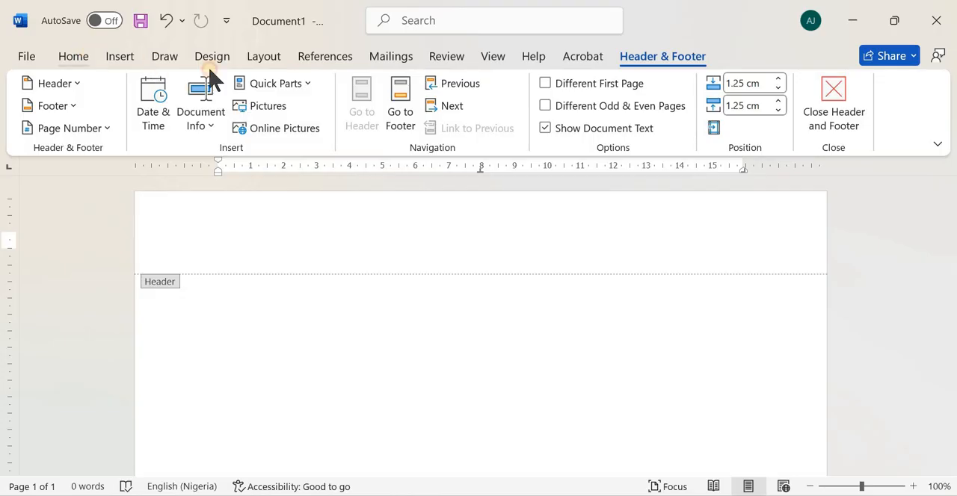
pyautogui.click(415, 107)
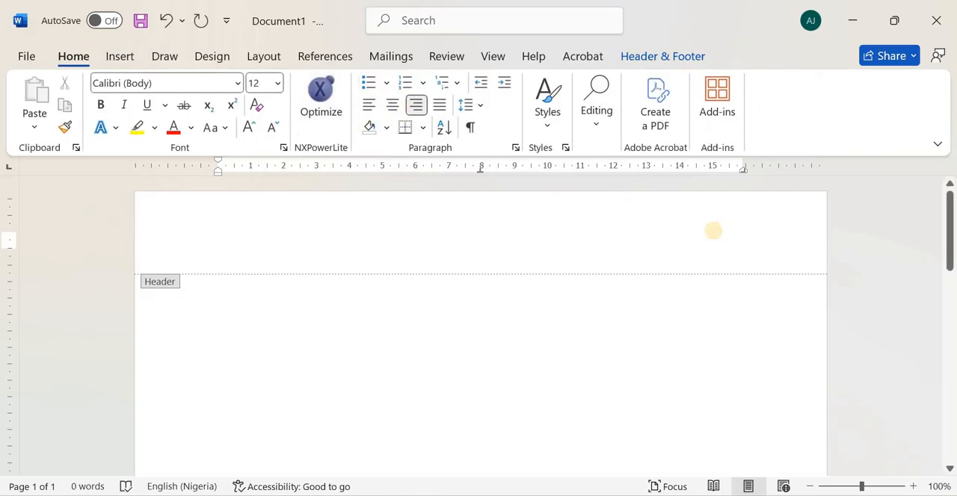
# Enter the candidate's name, centre number and candidate number in the header, separated by commas, and return to the document body
pyautogui.write('JOHN')
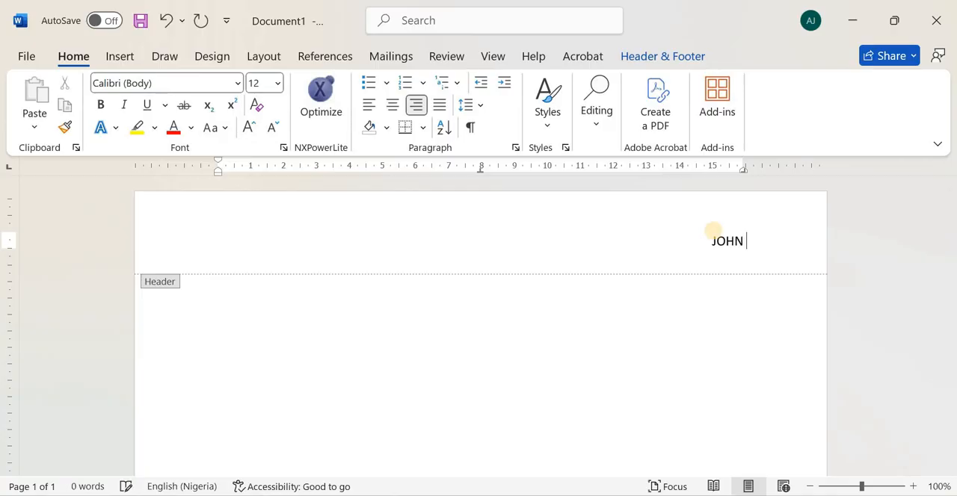
pyautogui.write(' , NG12')
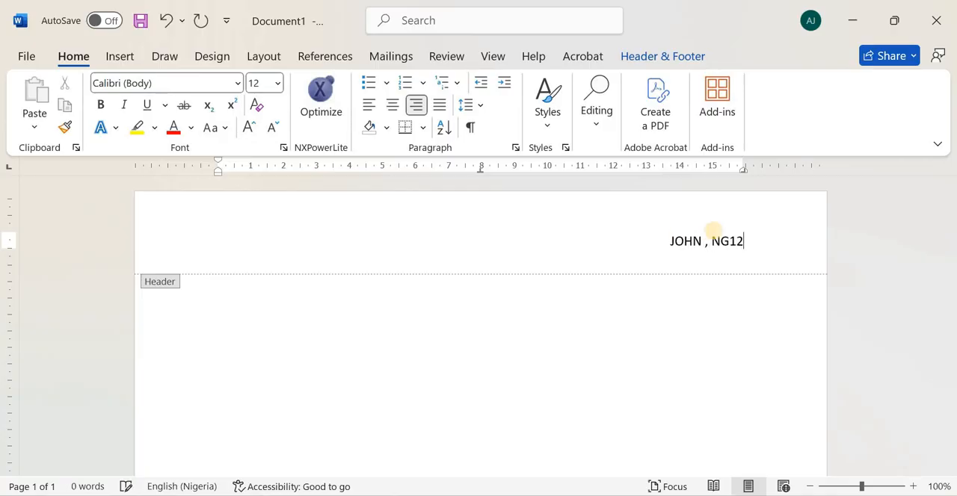
pyautogui.write('3, 000001')
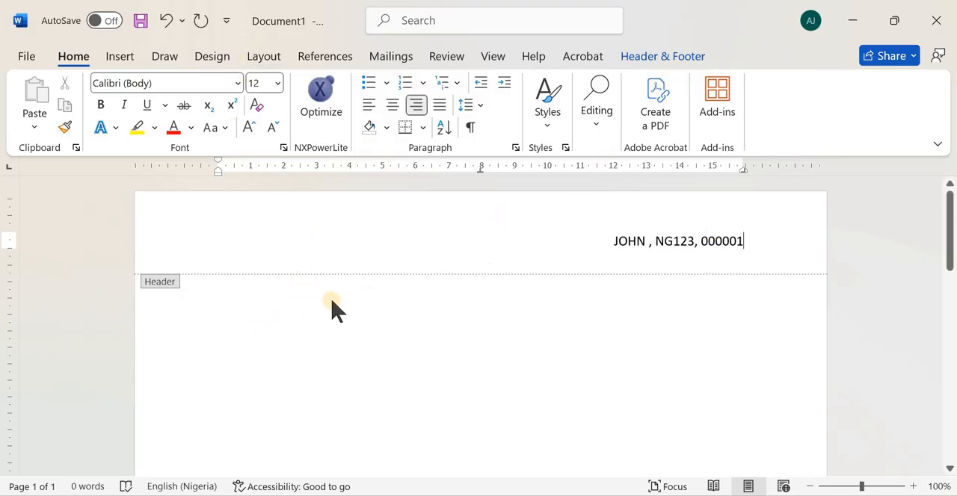
pyautogui.click(665, 58)
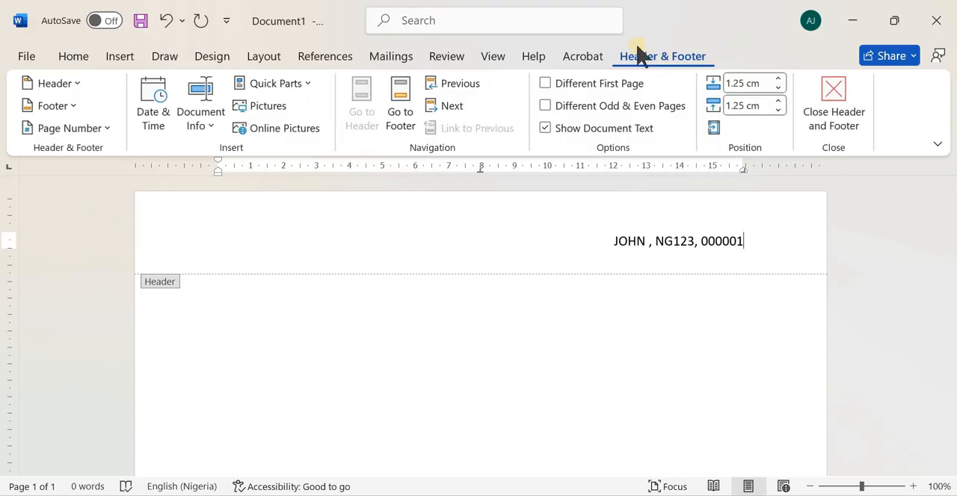
pyautogui.click(815, 83)
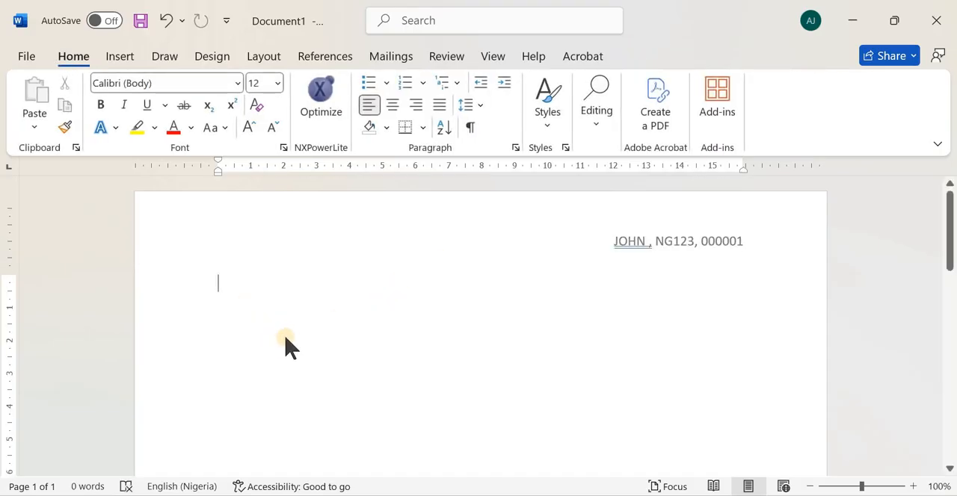
# Check the required file name in Task 1 and choose the March 2023 confidential source files folder on the Desktop for saving the Word document
pyautogui.hotkey('alt', 'Tab')
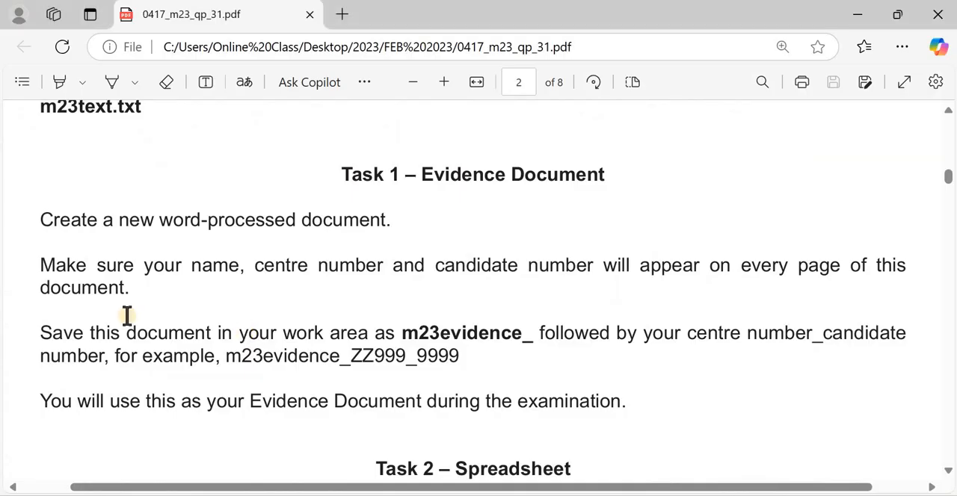
pyautogui.scroll(-2, 124, 293)
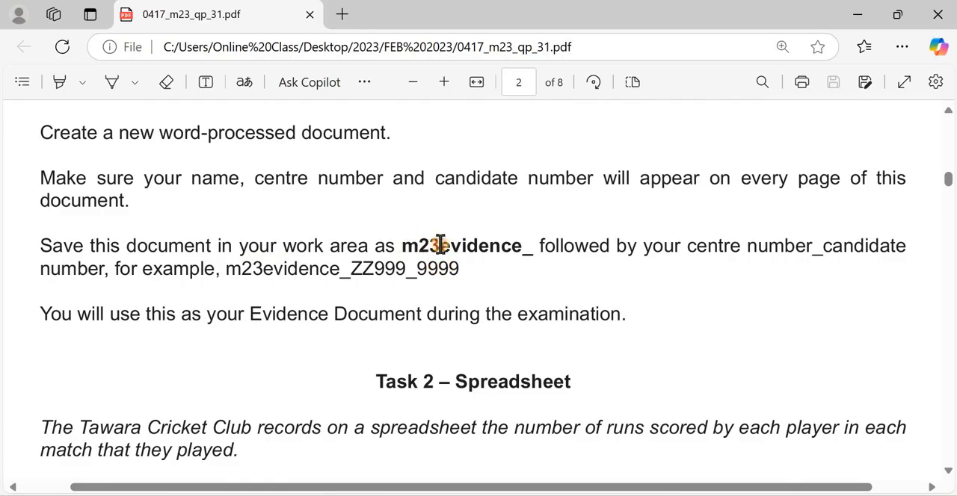
pyautogui.moveTo(439, 245); pyautogui.dragTo(533, 247)
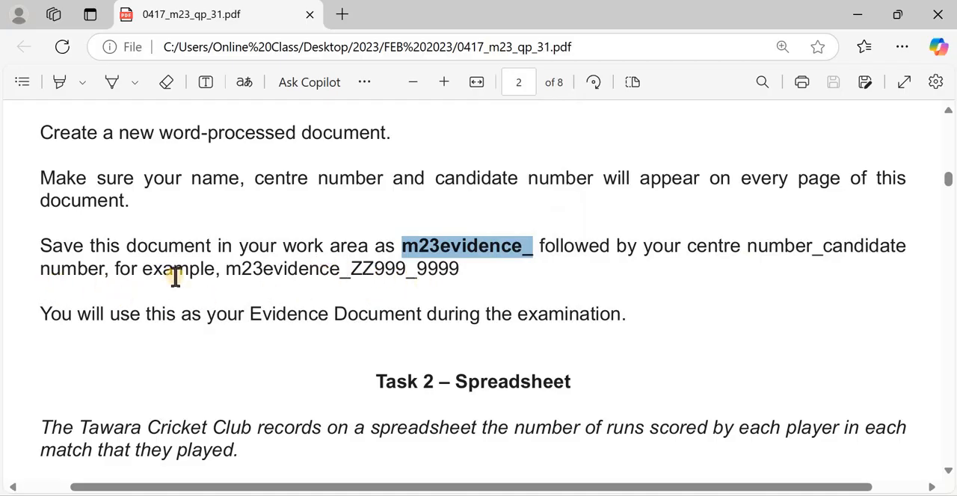
pyautogui.hotkey('alt', 'Tab')
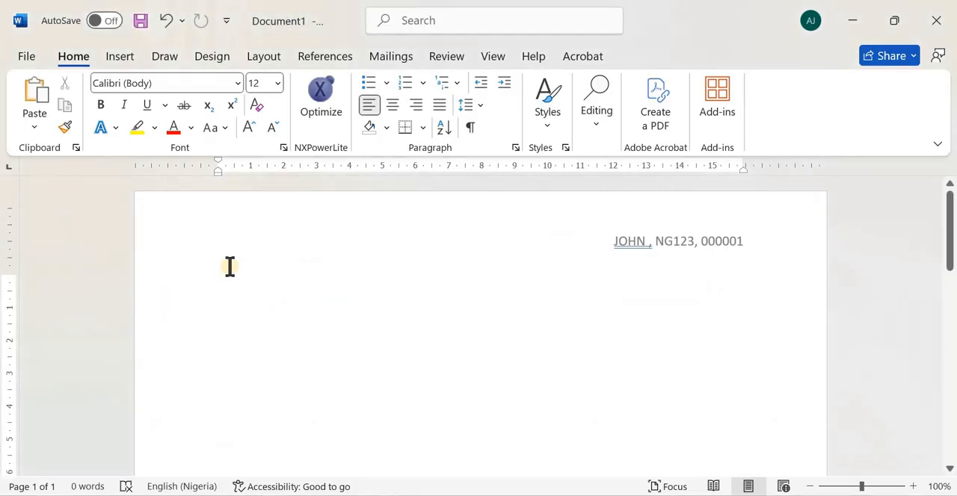
pyautogui.click(37, 58)
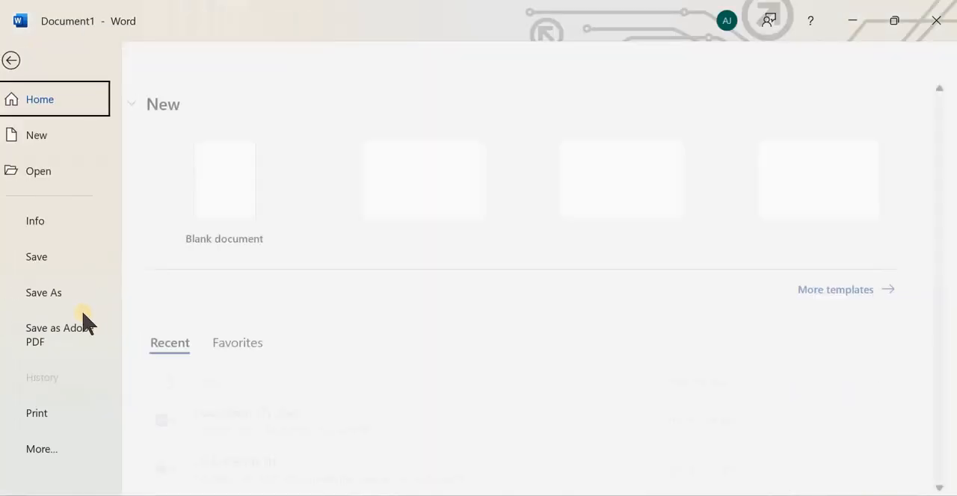
pyautogui.click(64, 293)
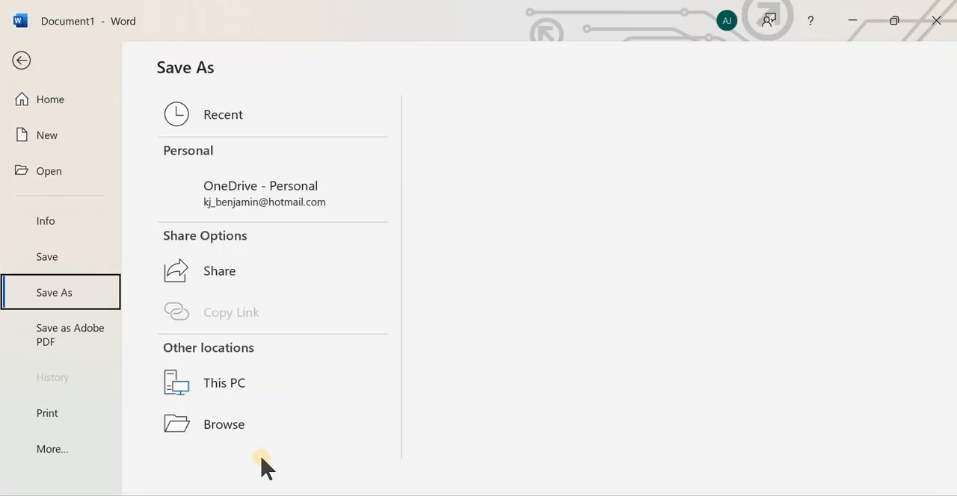
pyautogui.click(266, 467)
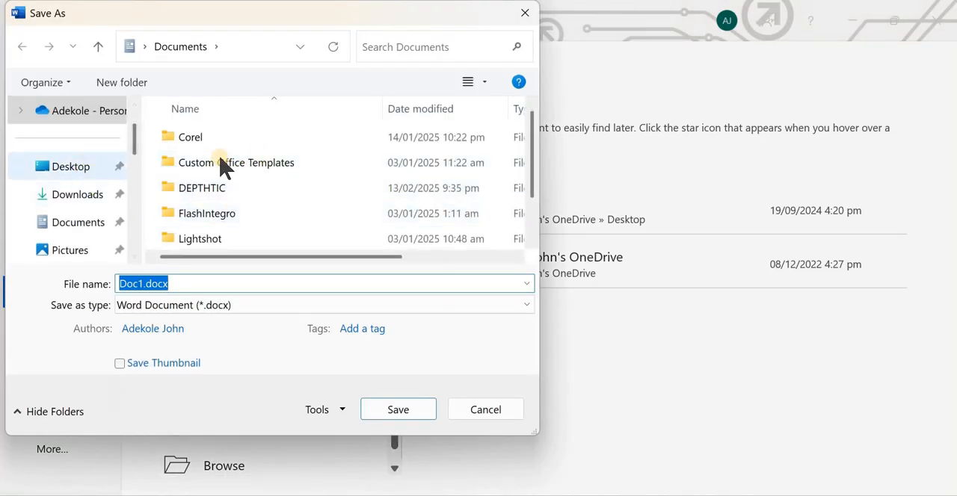
pyautogui.doubleClick(192, 163)
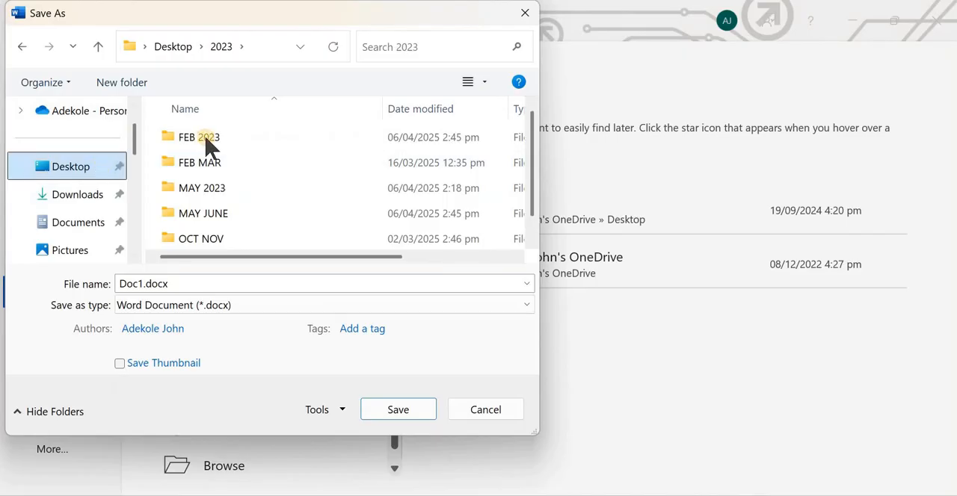
pyautogui.hotkey('alt', 'Up')
pyautogui.doubleClick(232, 146)
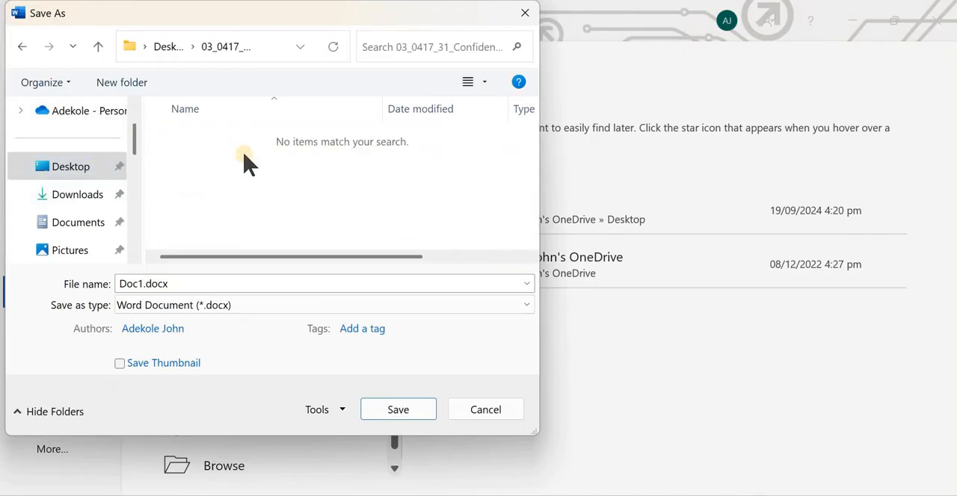
# Save the file as a Word Document (*.docx) named m23evidence_ followed by the centre number and candidate number
pyautogui.click(198, 279)
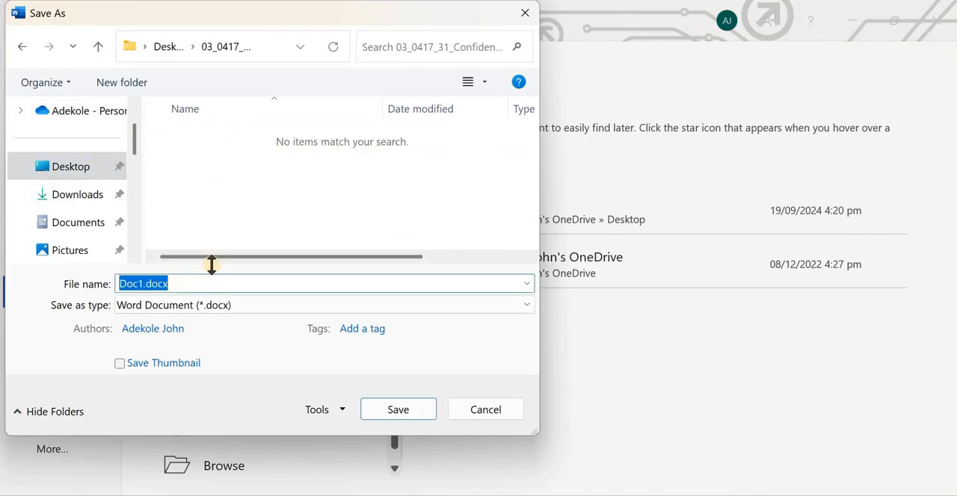
pyautogui.write('m23evidence_NG123_00001')
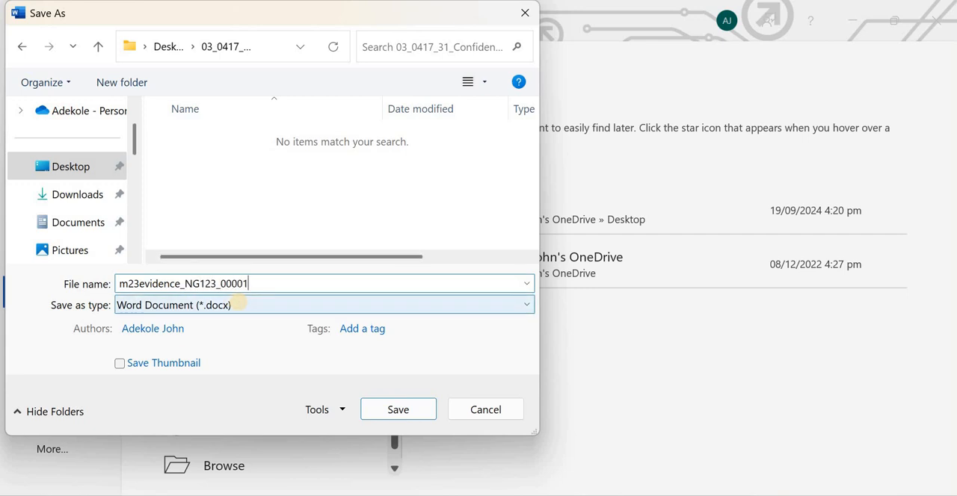
pyautogui.click(249, 303)
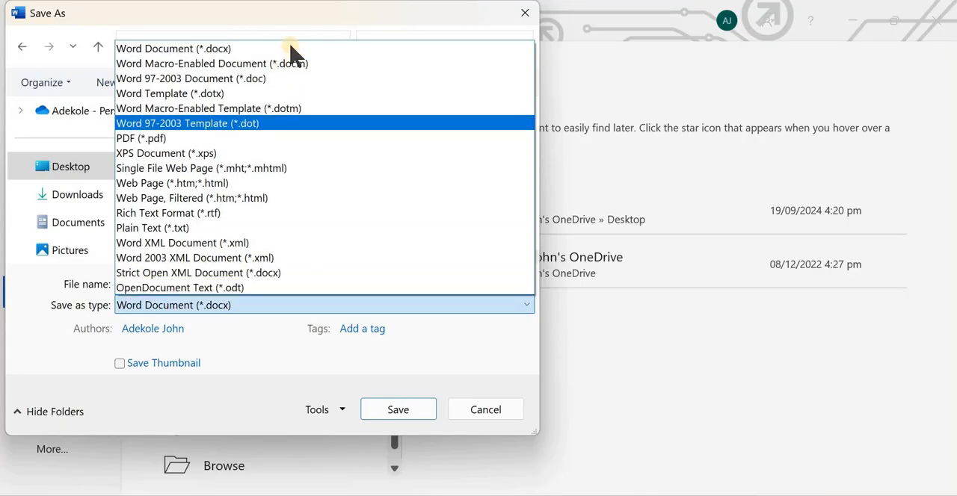
pyautogui.click(398, 409)
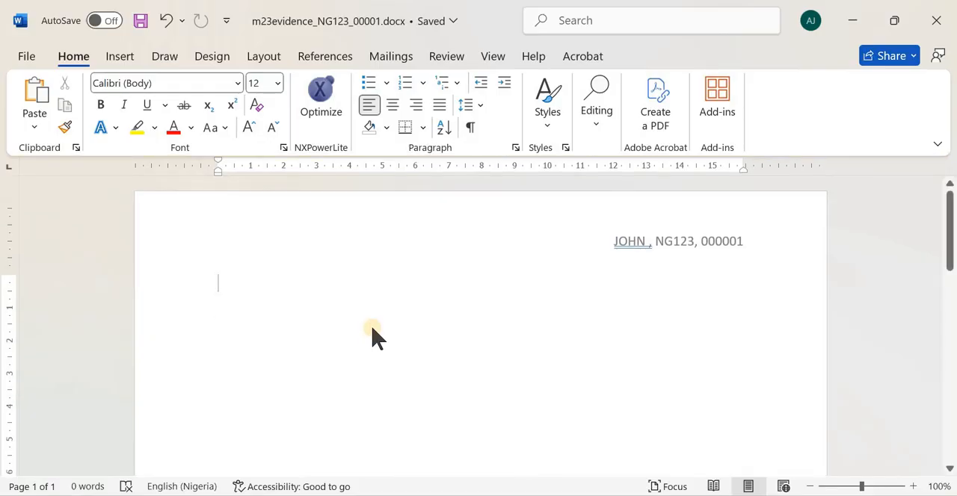
# Switch back to the exam paper in Edge and read the opening instructions of Task 2 – Spreadsheet
pyautogui.hotkey('alt', 'Tab')
pyautogui.scroll(-1, 183, 274)
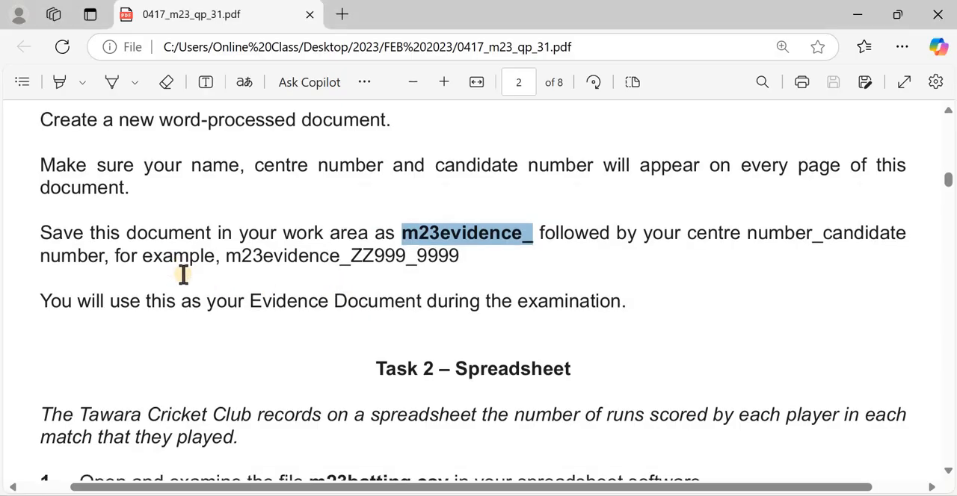
pyautogui.scroll(-3, 183, 274)
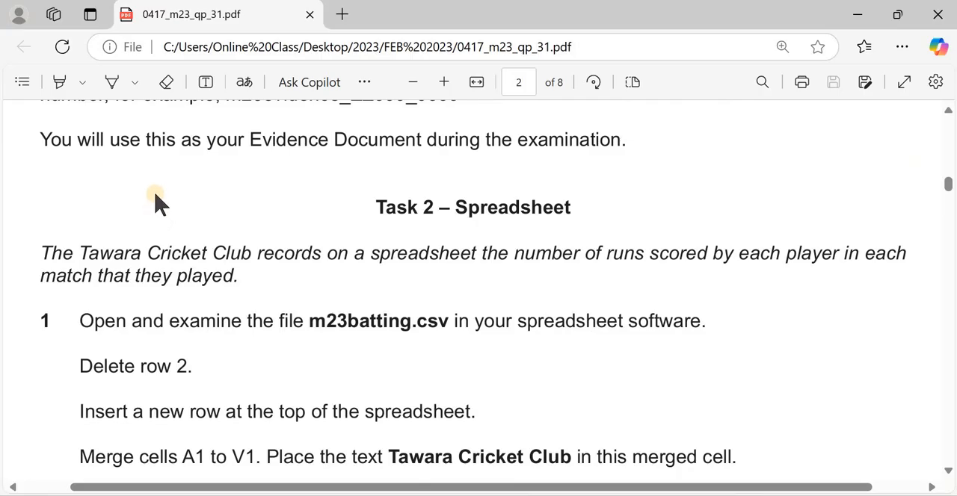
pyautogui.scroll(3, 291, 317)
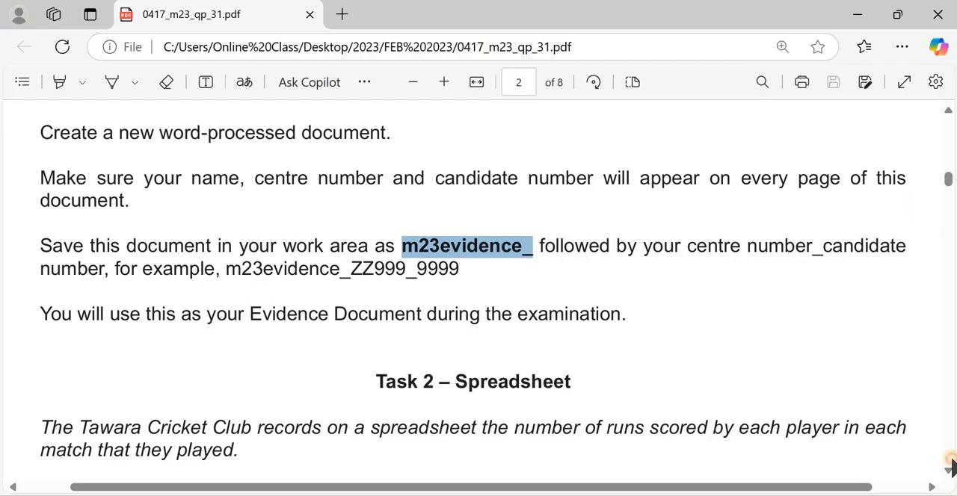
# Read the first Task 2 instructions and open m23batting.csv from the March 2023 confidential source files folder in Excel
pyautogui.scroll(-7, 922, 321)
pyautogui.scroll(3, 831, 299)
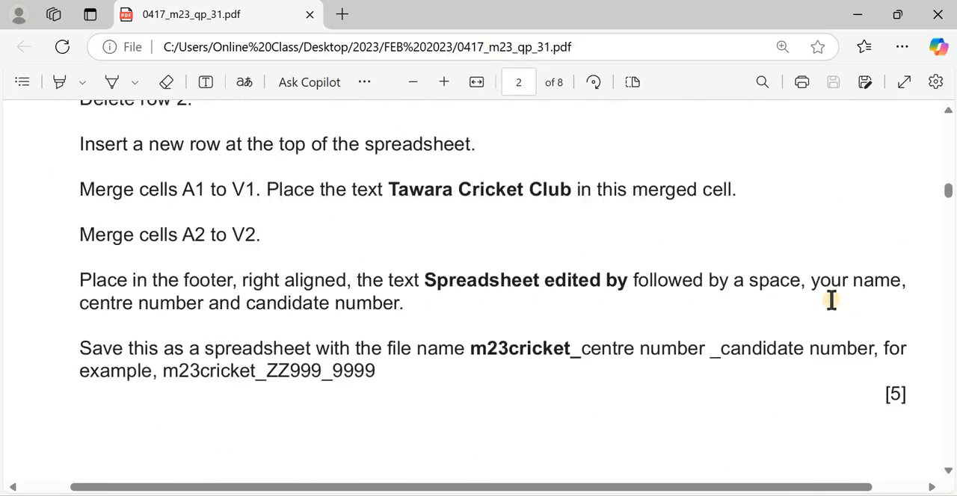
pyautogui.scroll(3, 831, 300)
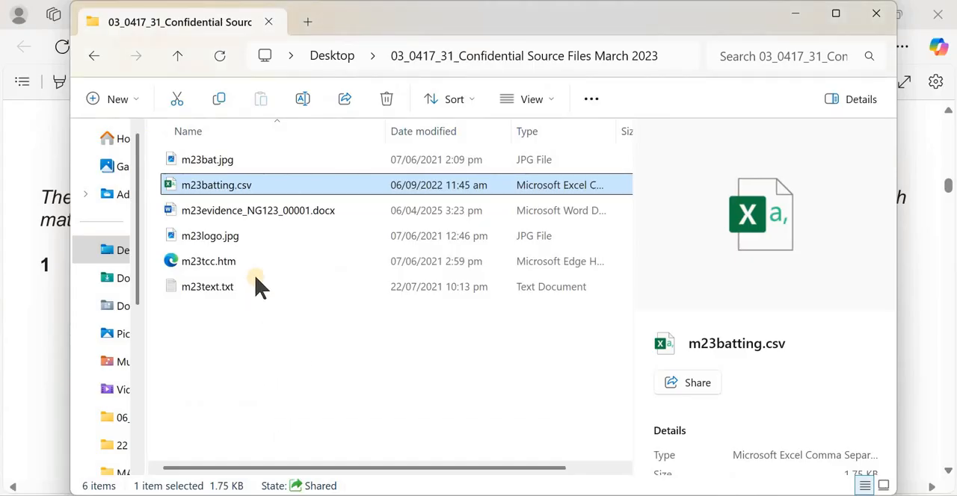
pyautogui.doubleClick(256, 191)
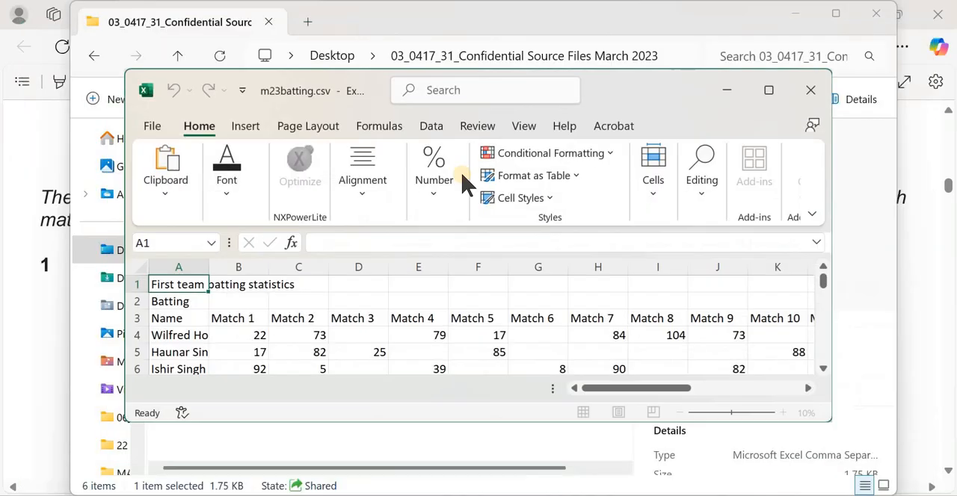
pyautogui.click(726, 93)
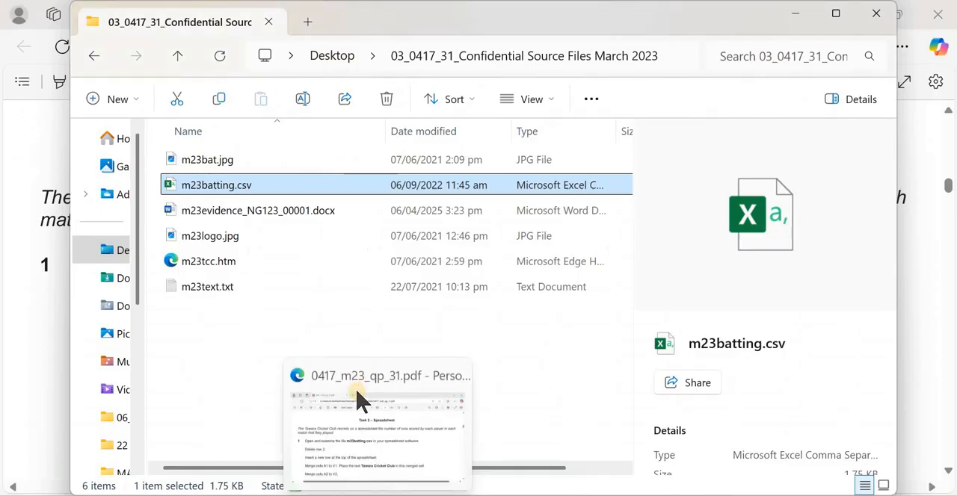
# Check the row deletion instruction in the exam paper and delete row 2, labelled Batting, from the m23batting sheet
pyautogui.click(357, 391)
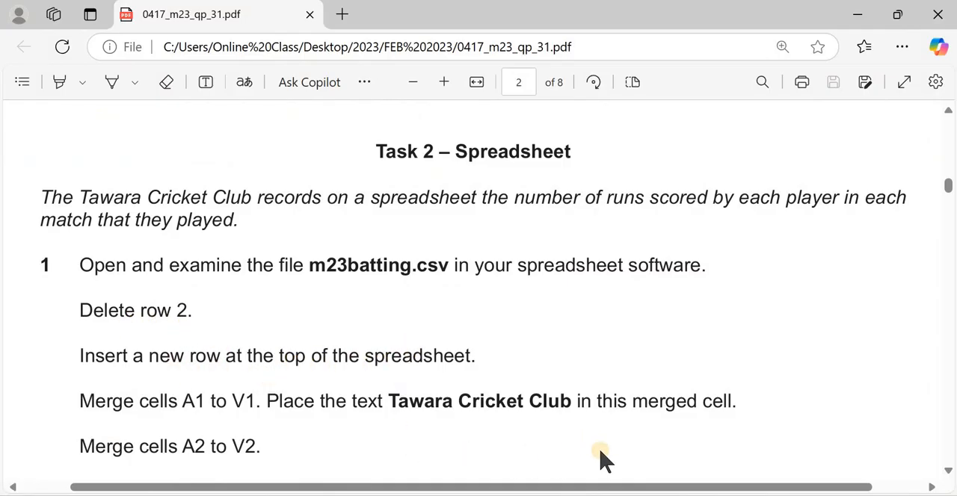
pyautogui.click(588, 421)
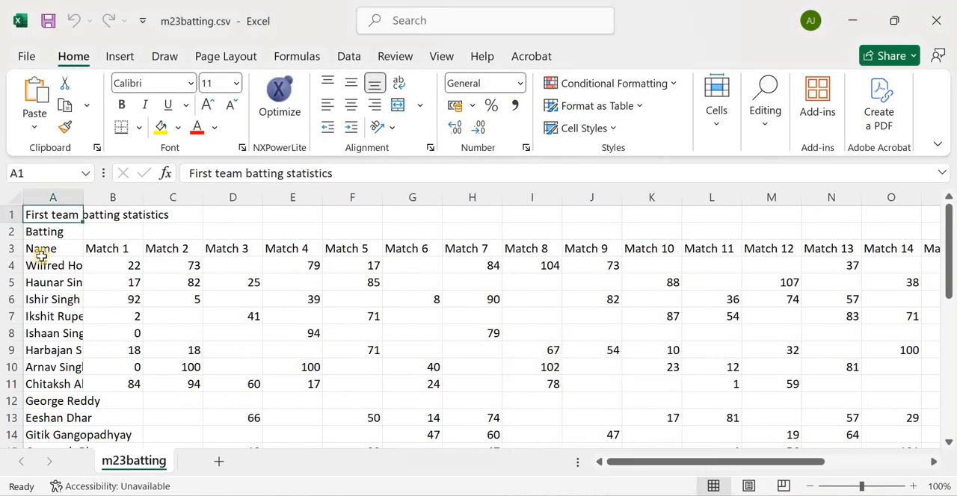
pyautogui.click(7, 230)
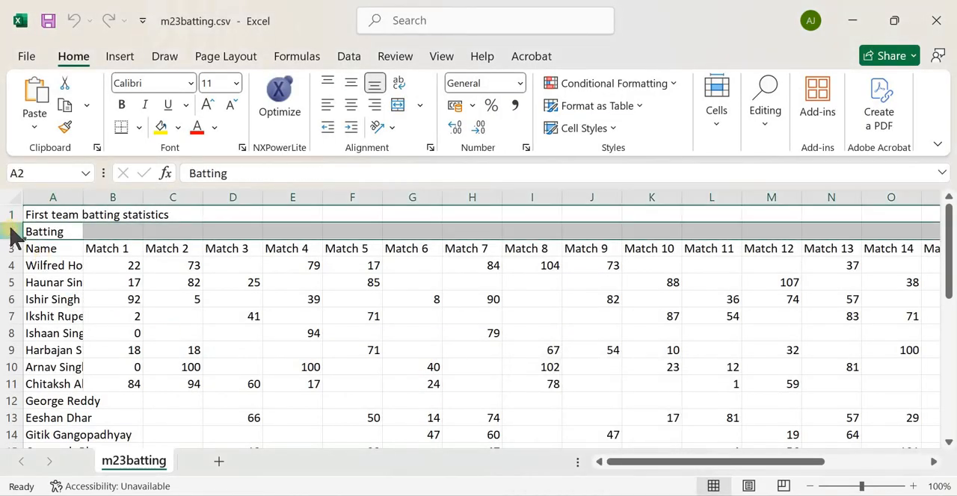
pyautogui.rightClick(9, 233)
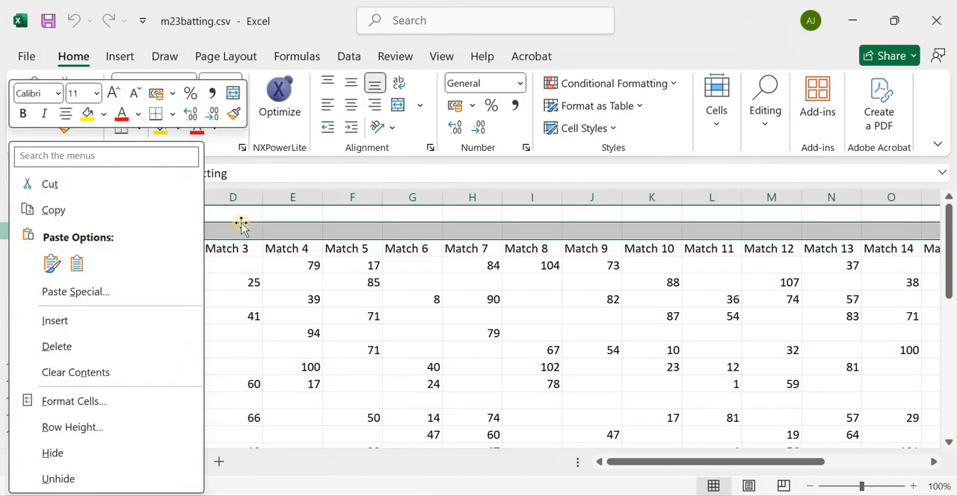
pyautogui.click(3, 231)
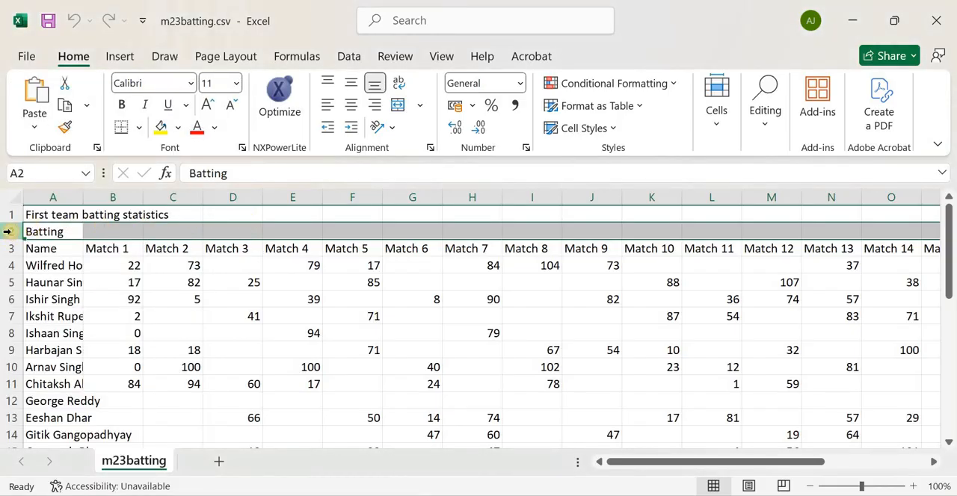
pyautogui.rightClick(11, 234)
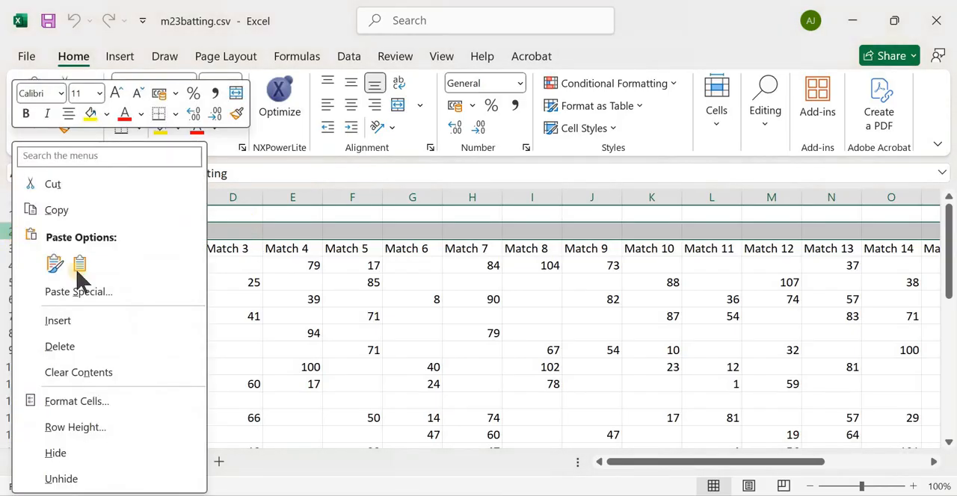
pyautogui.press('Escape')
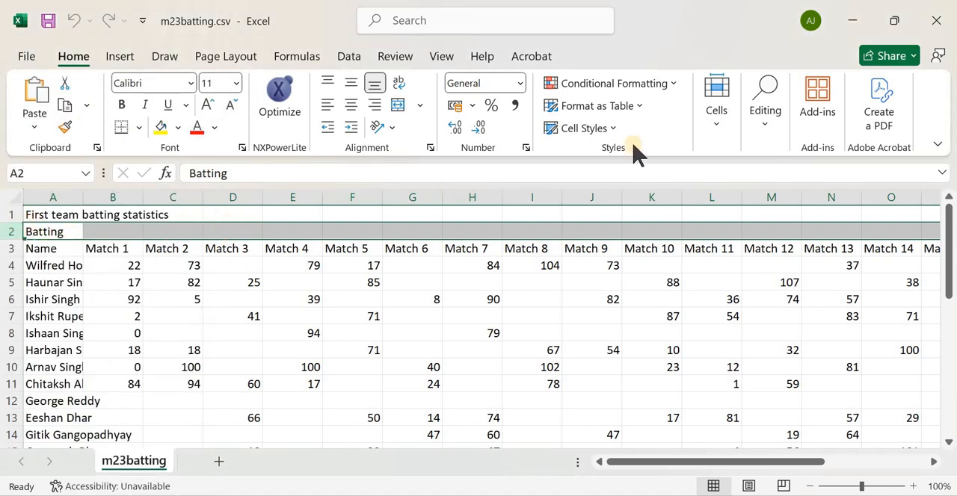
pyautogui.click(719, 129)
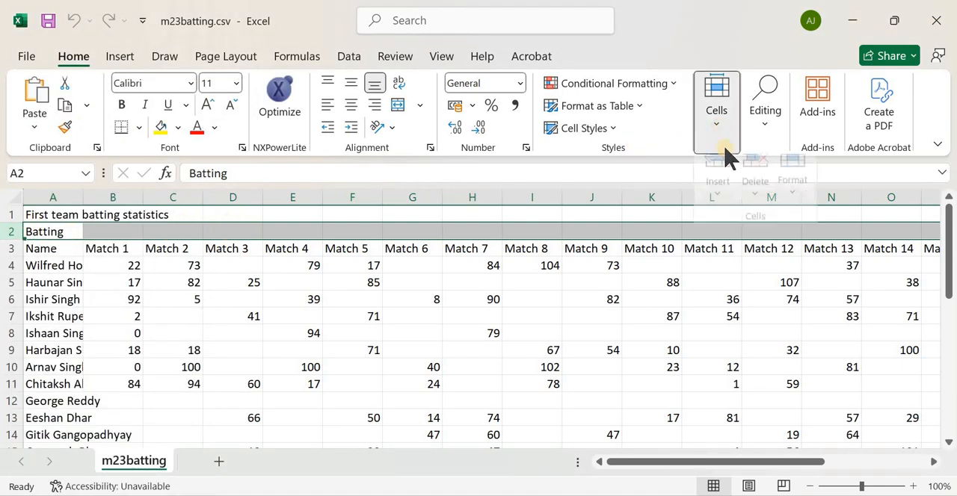
pyautogui.click(757, 206)
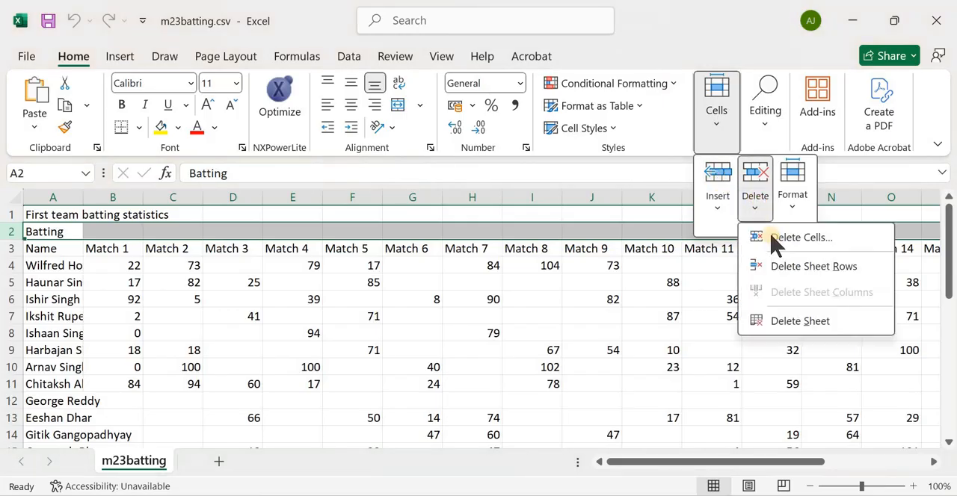
pyautogui.click(822, 267)
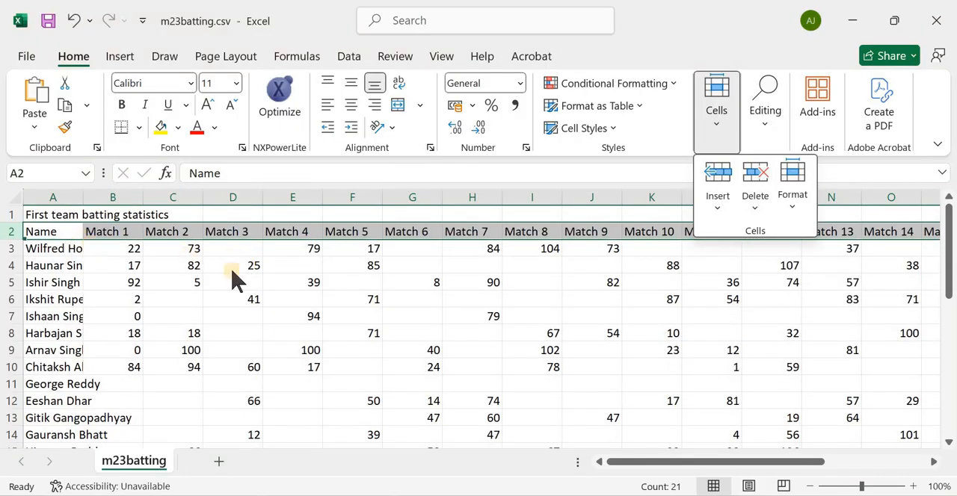
pyautogui.click(133, 246)
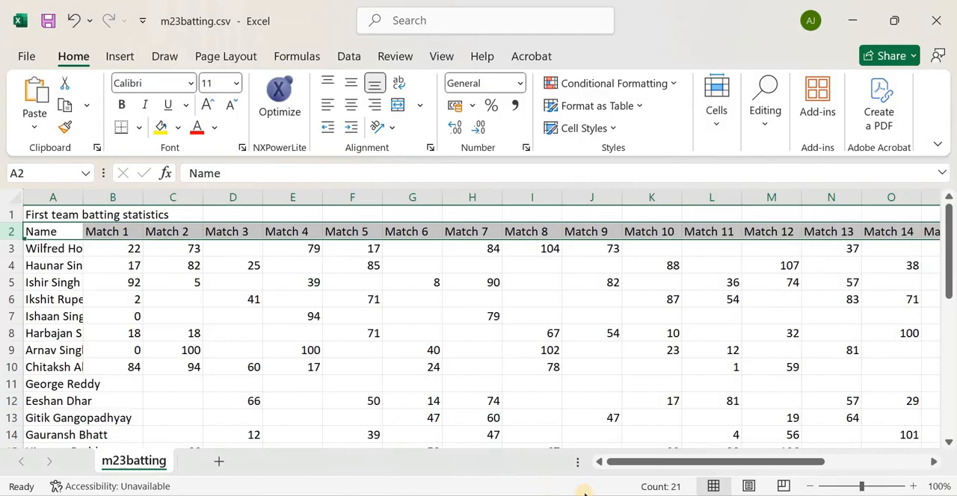
# Read the instruction about a new row in the exam paper, return to the spreadsheet and select row 1
pyautogui.click(378, 495)
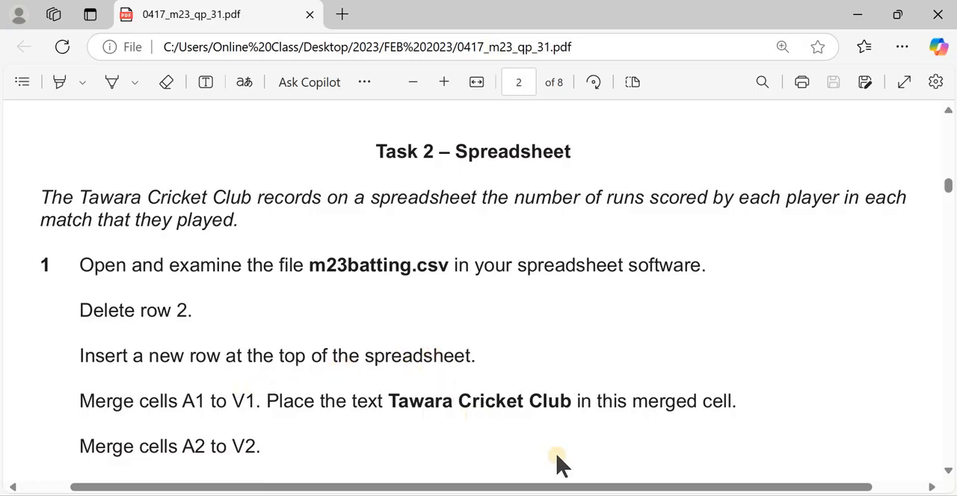
pyautogui.click(580, 494)
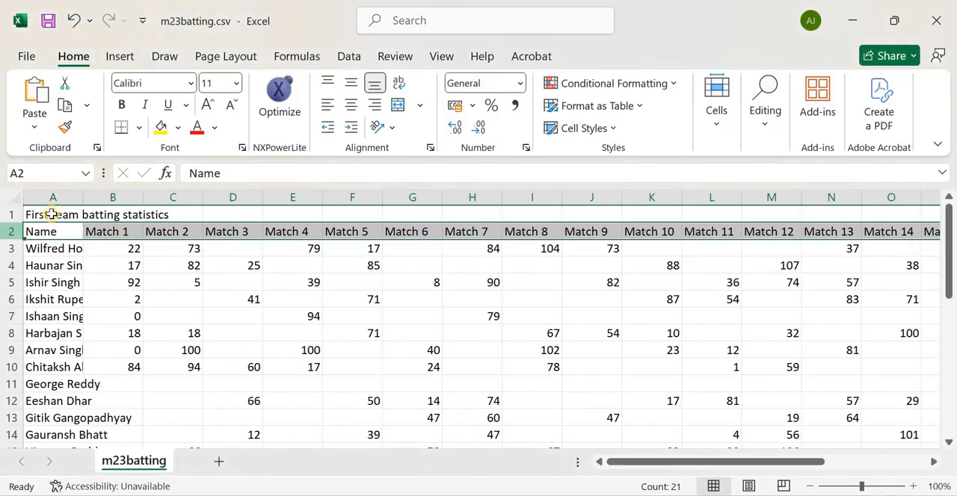
pyautogui.click(11, 215)
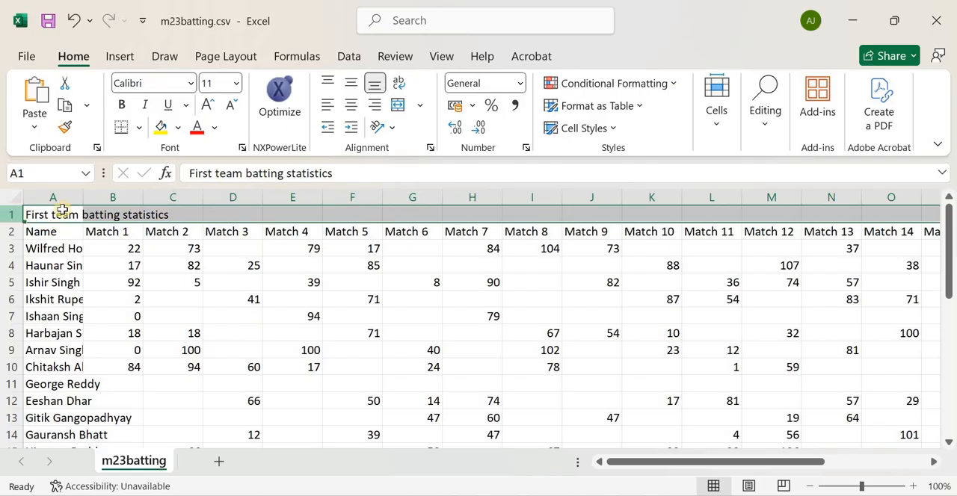
# Try inserting a row above the First team batting statistics row, and undo the insertion
pyautogui.rightClick(14, 218)
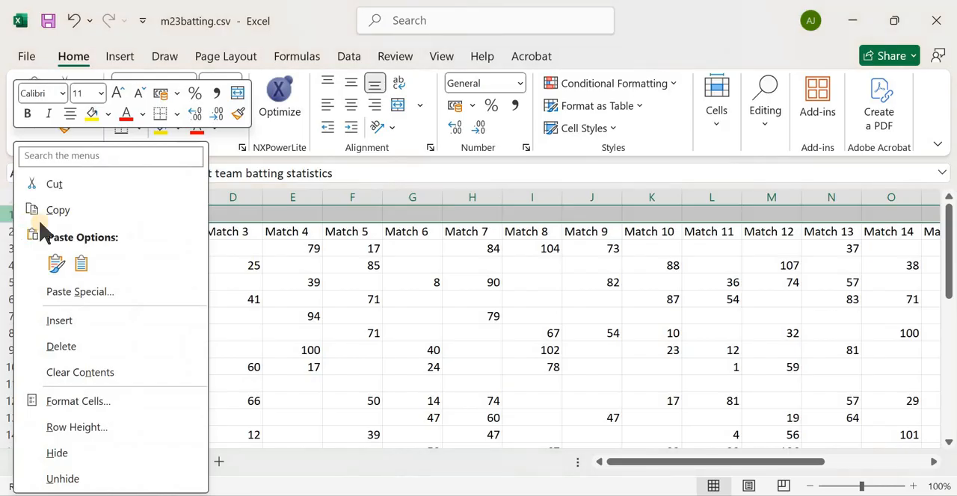
pyautogui.click(108, 321)
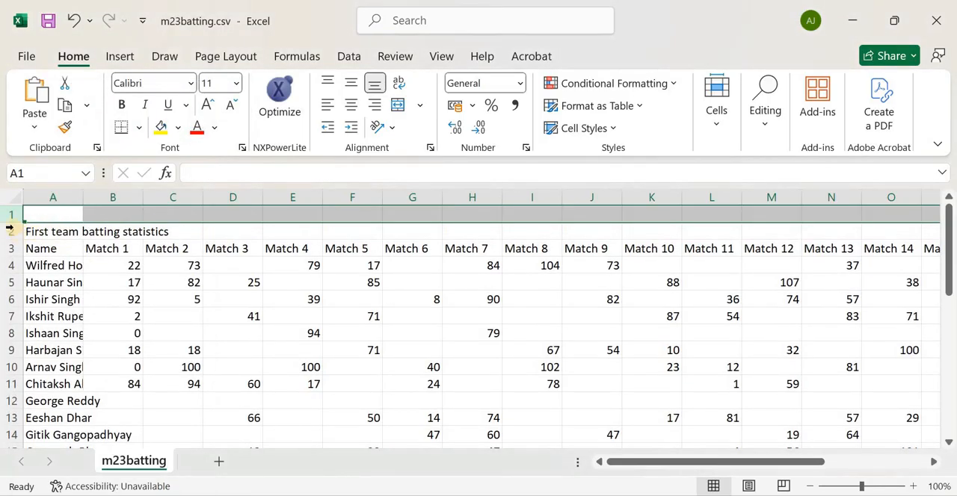
pyautogui.click(73, 21)
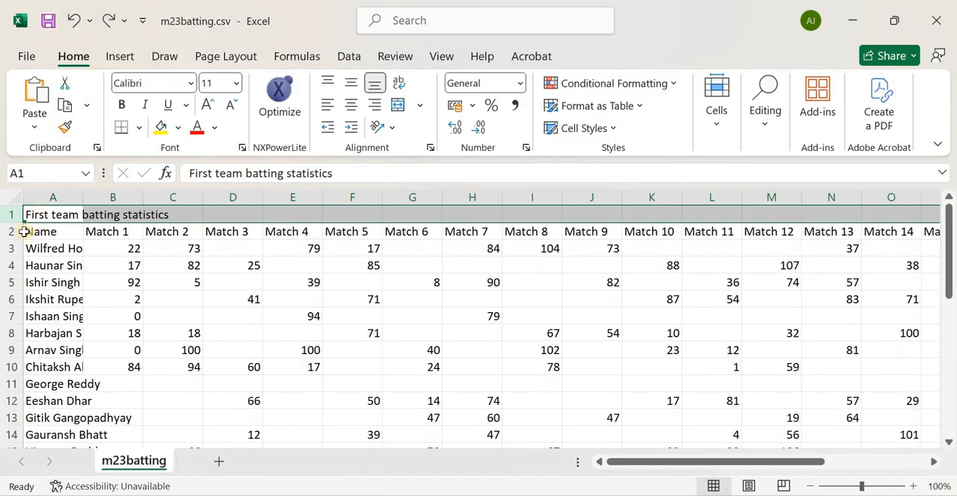
# Insert a new blank sheet row at the very top of the spreadsheet and select cell A1
pyautogui.click(714, 123)
pyautogui.click(720, 205)
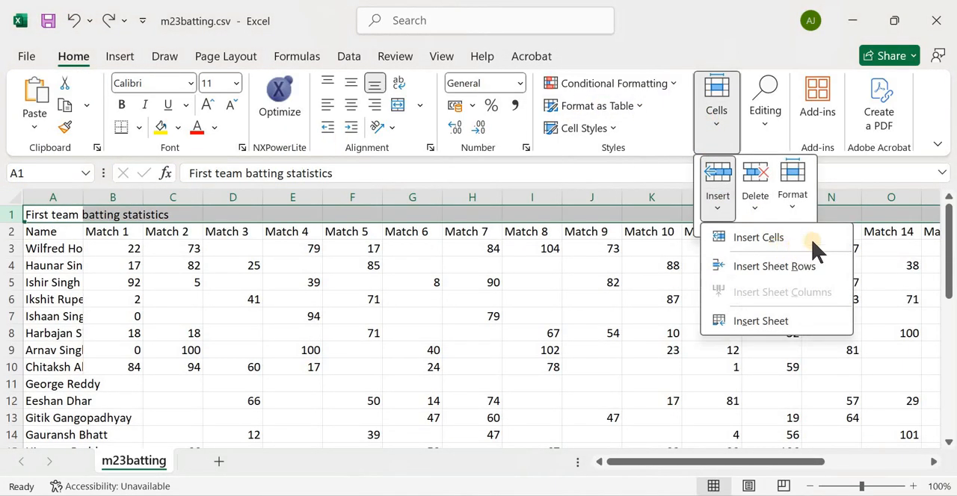
pyautogui.click(777, 271)
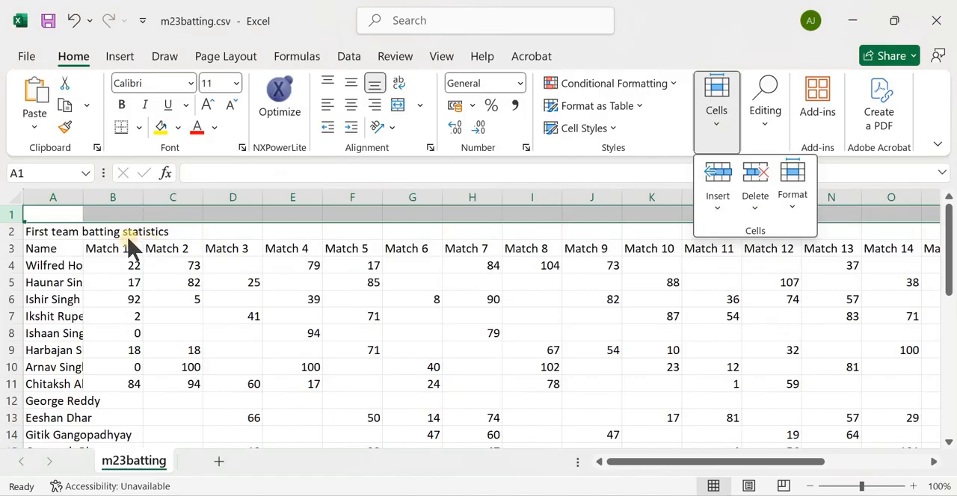
pyautogui.press('Escape')
pyautogui.click(60, 214)
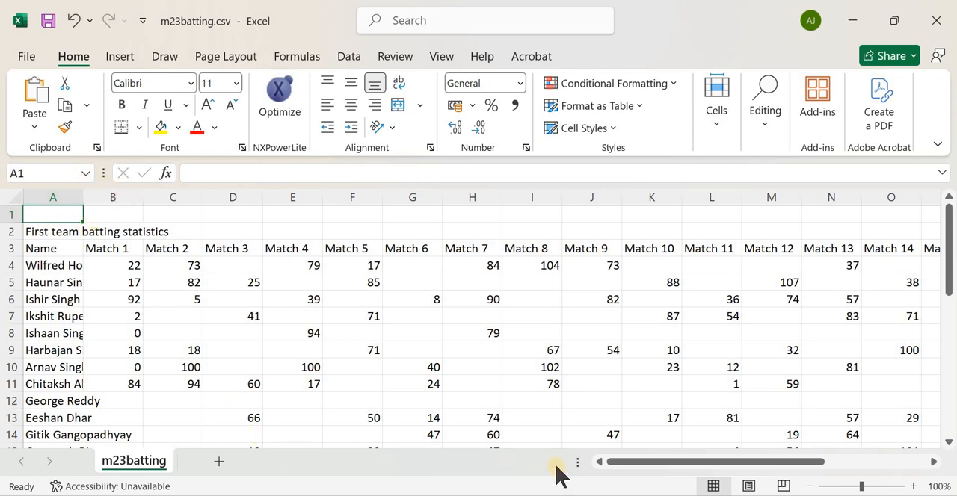
# Read the merging instructions in the exam paper, copy the text Tawara Cricket Club and return to the spreadsheet
pyautogui.hotkey('alt', 'Tab')
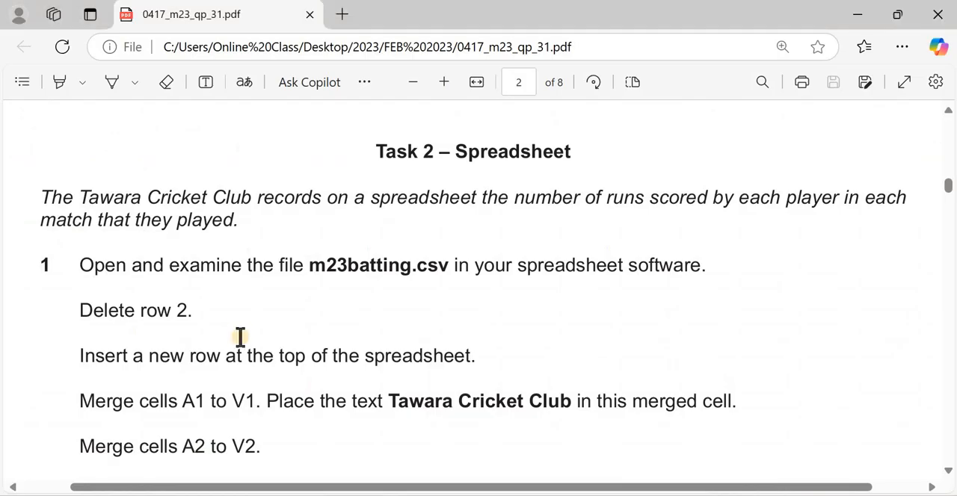
pyautogui.scroll(-3, 236, 340)
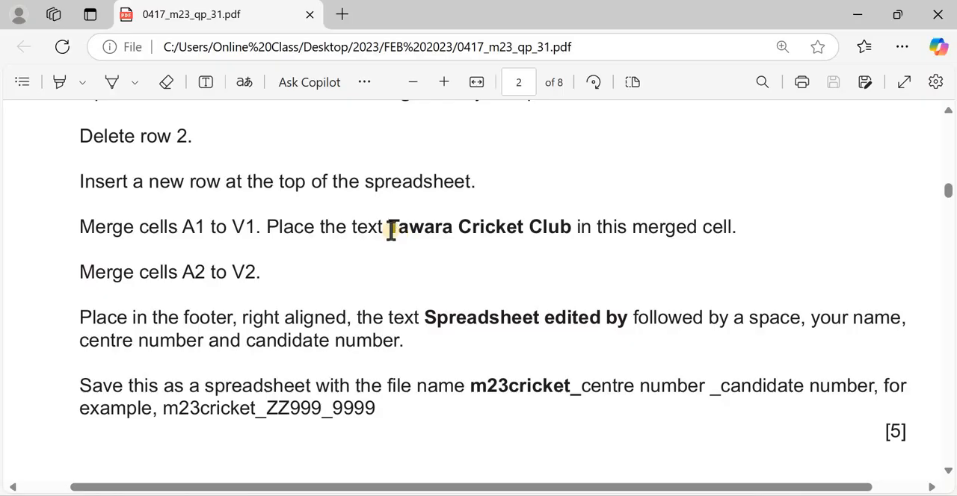
pyautogui.moveTo(391, 231); pyautogui.dragTo(576, 229)
pyautogui.hotkey('ctrl', 'c')
pyautogui.click(785, 438)
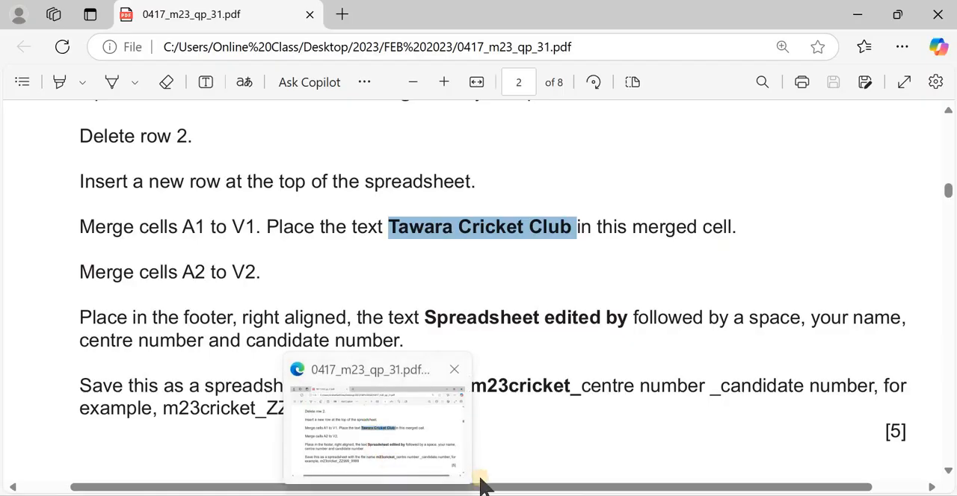
pyautogui.click(609, 437)
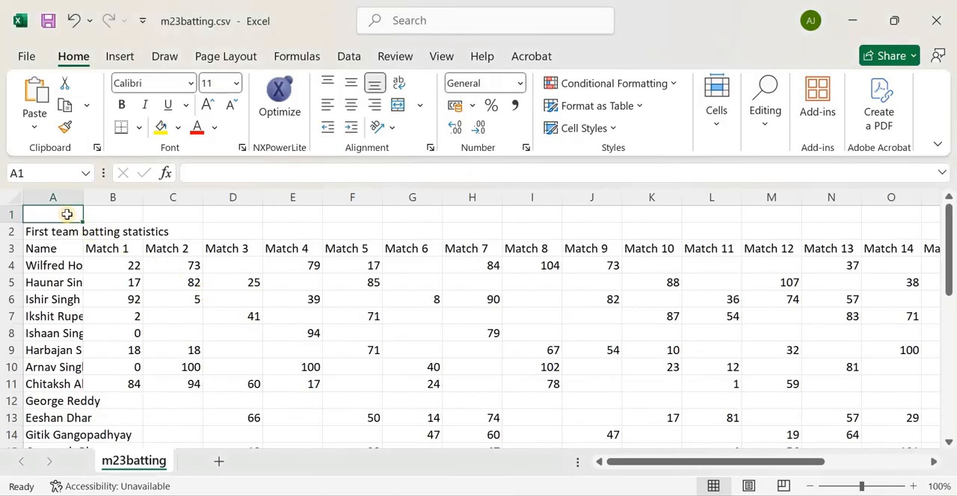
# Merge and center cells A1 to V1 in the new top row
pyautogui.moveTo(231, 214); pyautogui.dragTo(850, 212)
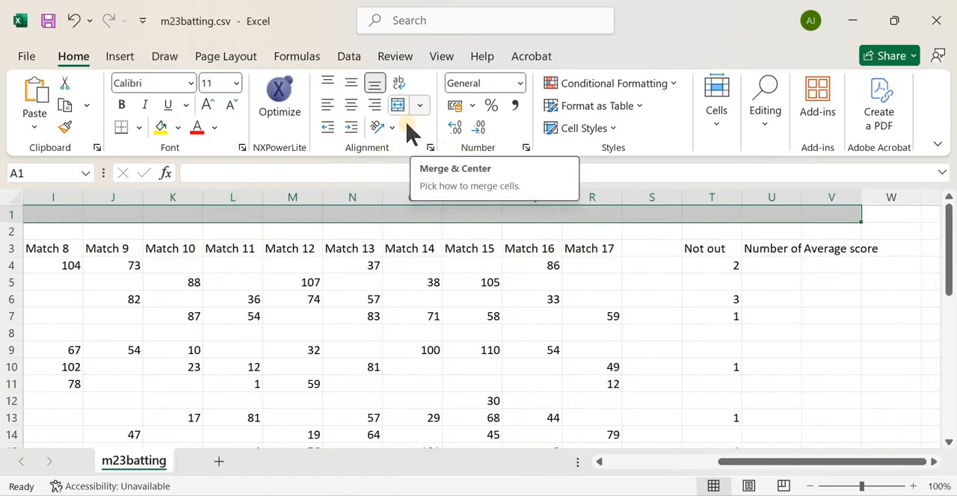
pyautogui.click(420, 105)
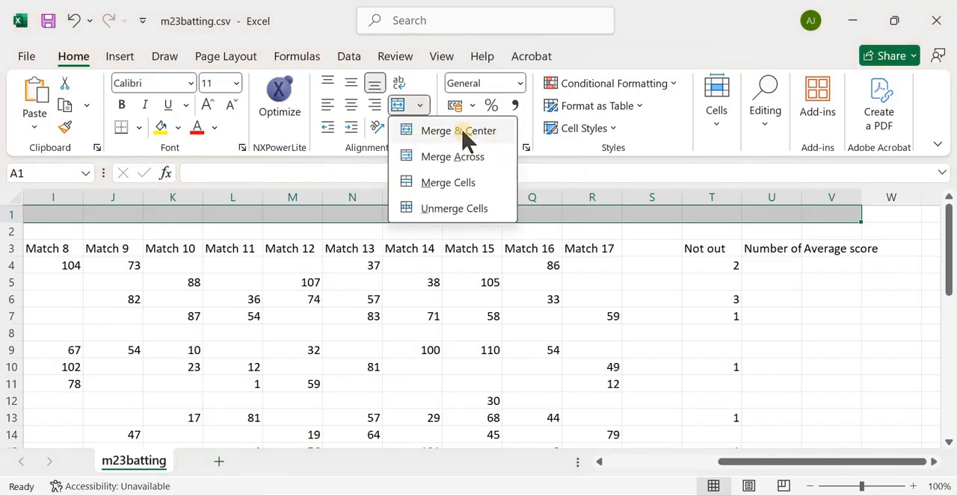
pyautogui.click(458, 131)
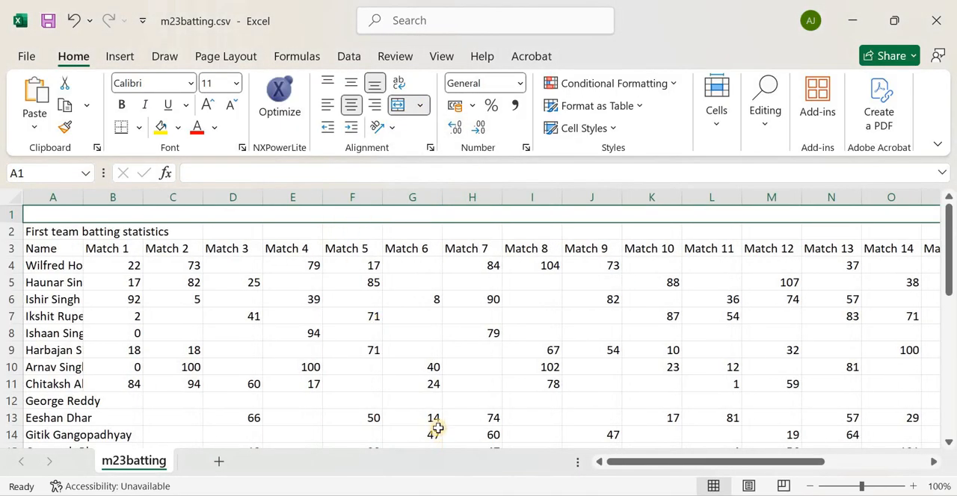
# Reread the exam paper's instruction about the text for merged cells A1 to V1, and return to the spreadsheet
pyautogui.moveTo(375, 494)
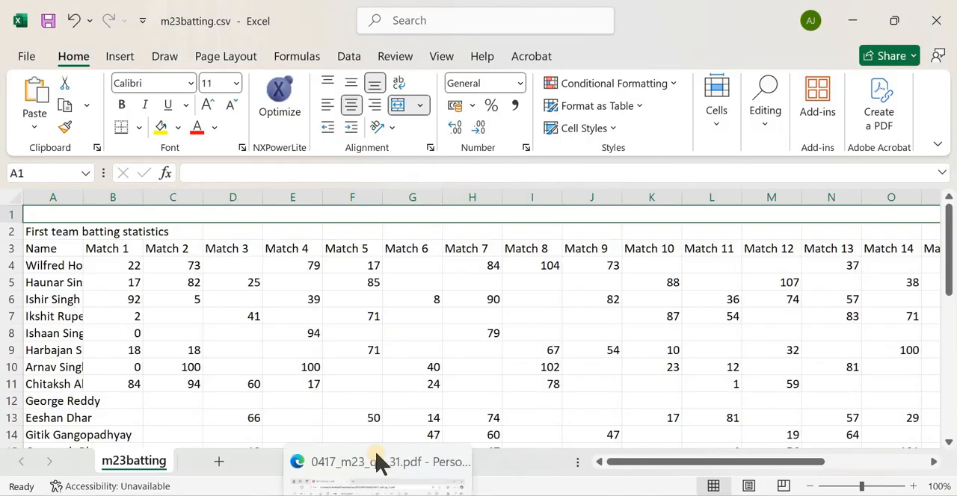
pyautogui.click(377, 452)
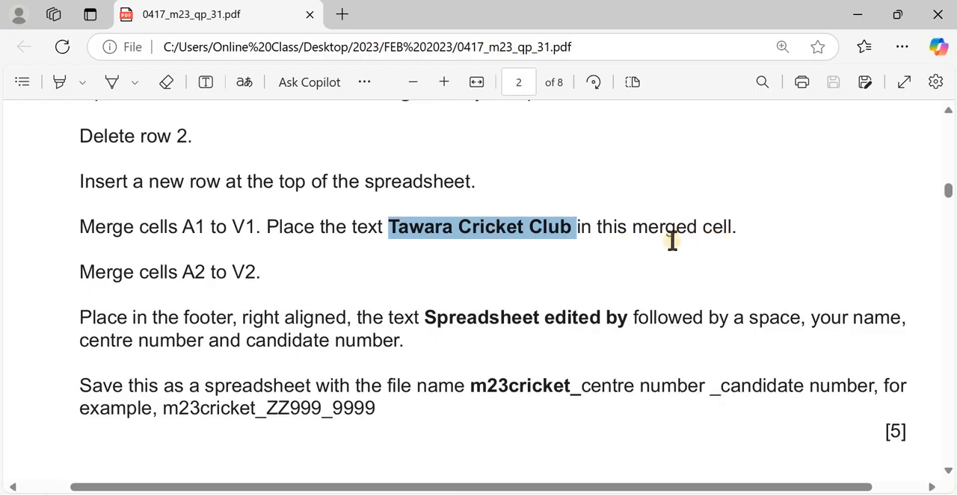
pyautogui.hotkey('alt', 'Tab')
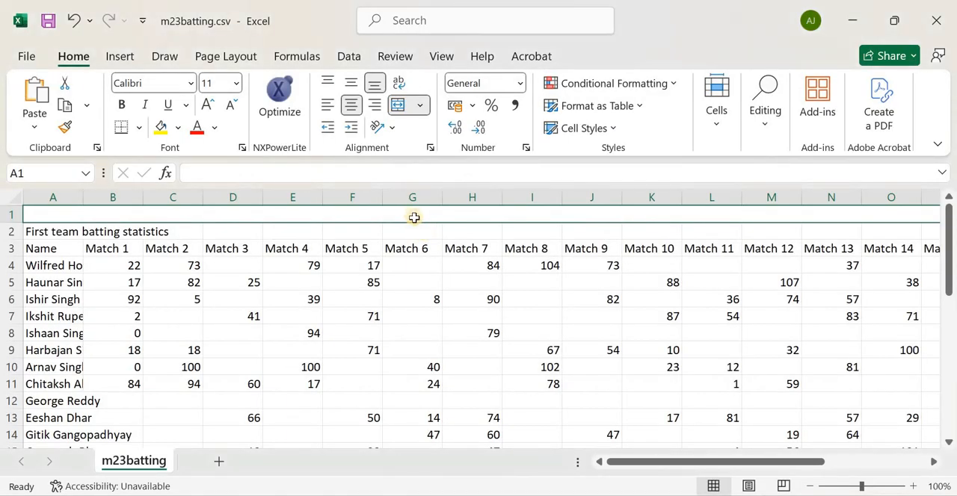
pyautogui.hotkey('ctrl', 'v')
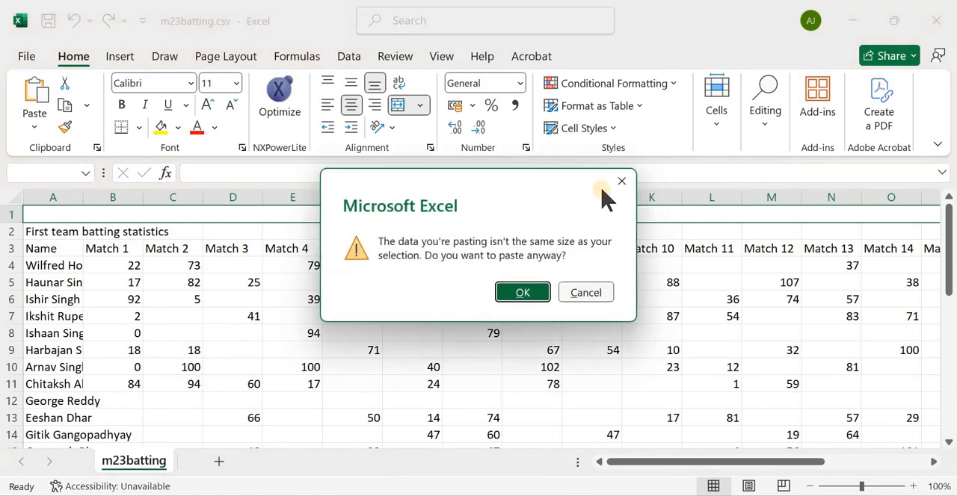
pyautogui.click(618, 182)
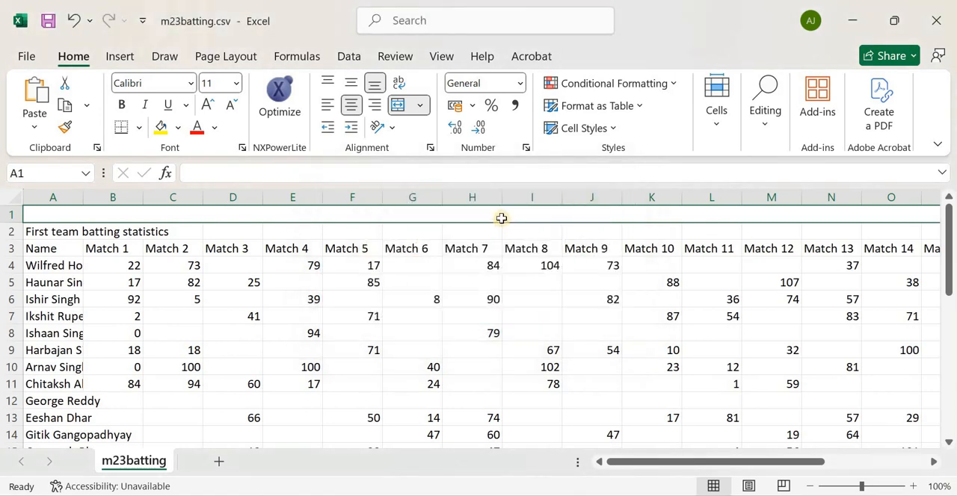
pyautogui.hotkey('ctrl', 'v')
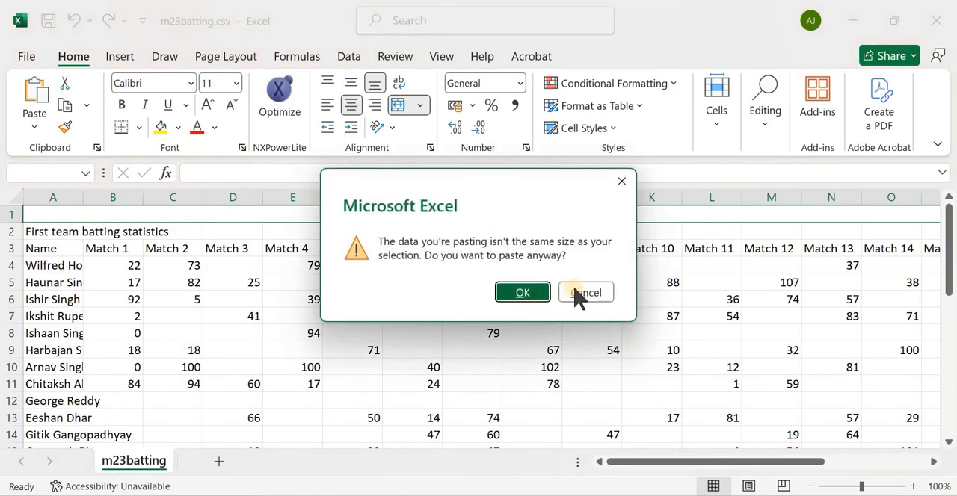
pyautogui.press('Escape')
# Place the copied text Tawara Cricket Club in the merged cell A1 as its contents
pyautogui.click(448, 172)
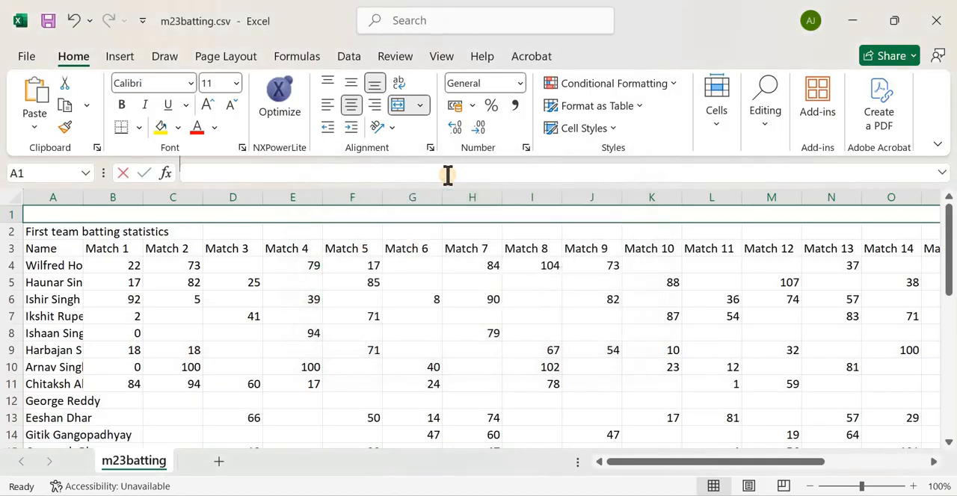
pyautogui.hotkey('ctrl', 'v')
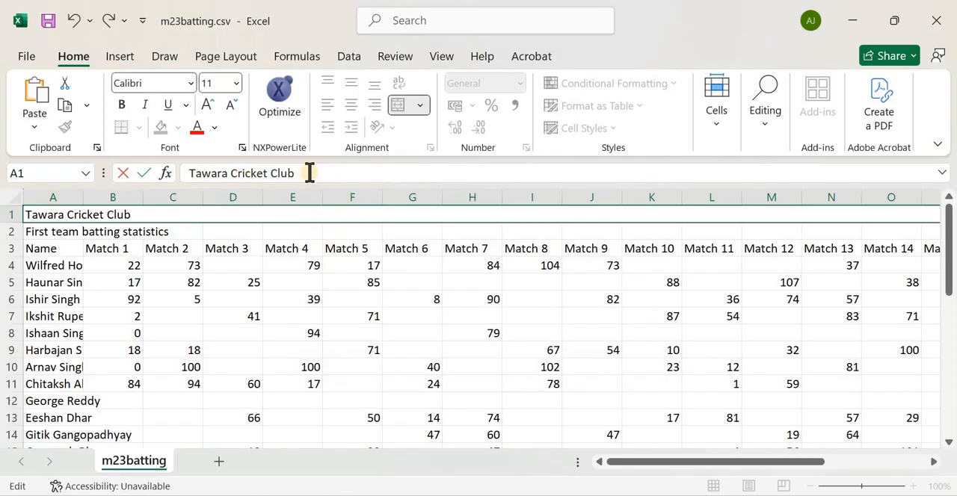
pyautogui.press('Return')
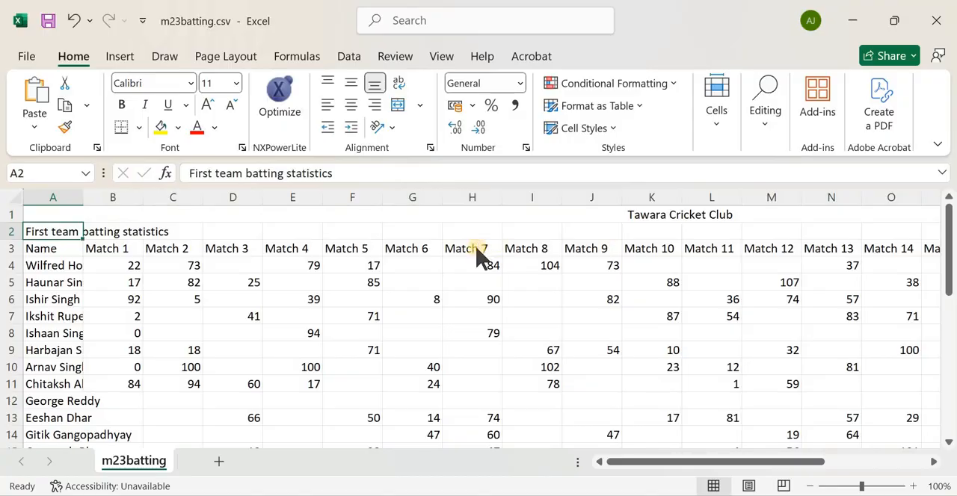
# Check the next instruction in the exam paper, and merge and center cells A2 to V2 in the spreadsheet
pyautogui.hotkey('alt', 'Tab')
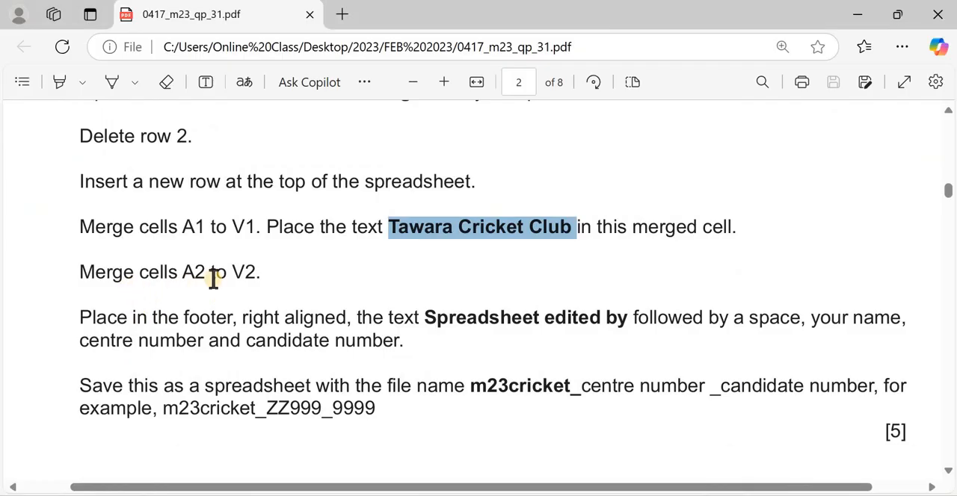
pyautogui.hotkey('alt', 'Tab')
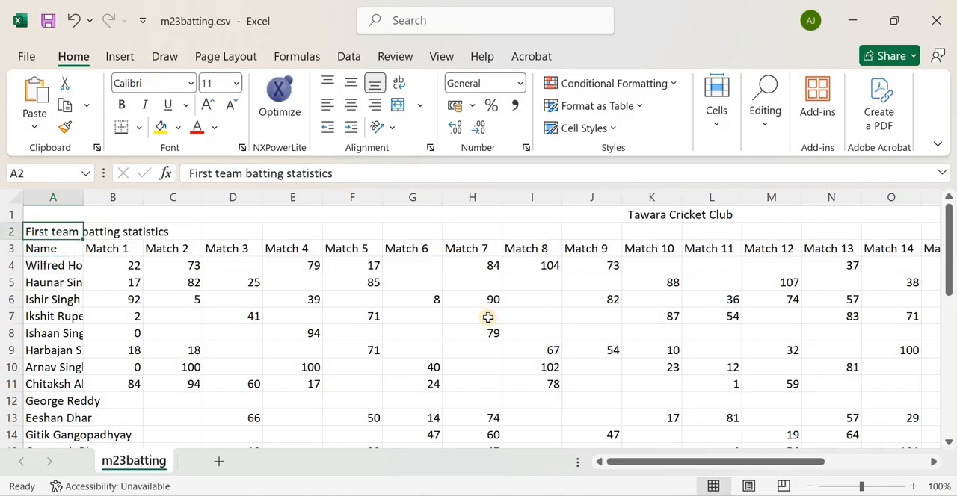
pyautogui.hotkey('shift', 'Right')
pyautogui.hotkey('shift', 'Right')
pyautogui.hotkey('shift', 'Right')
pyautogui.hotkey('shift', 'Right')
pyautogui.hotkey('shift', 'Right')
pyautogui.hotkey('shift', 'Right')
pyautogui.hotkey('shift', 'Right')
pyautogui.hotkey('shift', 'Right')
pyautogui.hotkey('shift', 'Right')
pyautogui.hotkey('shift', 'Right')
pyautogui.hotkey('shift', 'Right')
pyautogui.hotkey('shift', 'Right')
pyautogui.hotkey('shift', 'Right')
pyautogui.hotkey('shift', 'Right')
pyautogui.hotkey('shift', 'Right')
pyautogui.hotkey('shift', 'Right')
pyautogui.hotkey('shift', 'Right')
pyautogui.hotkey('shift', 'Right')
pyautogui.hotkey('shift', 'Right')
pyautogui.hotkey('shift', 'Right')
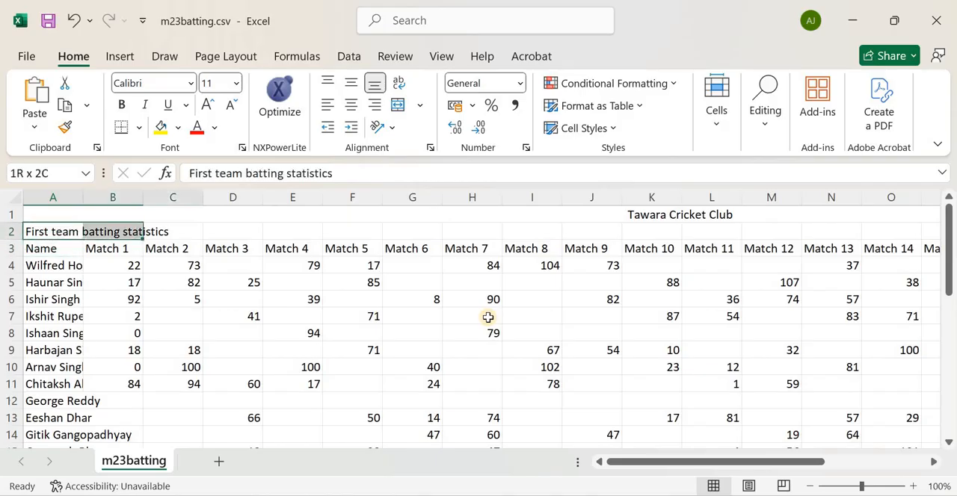
pyautogui.hotkey('shift', 'Right')
pyautogui.hotkey('shift', 'Right')
pyautogui.hotkey('shift', 'Right')
pyautogui.hotkey('shift', 'Left')
pyautogui.hotkey('shift', 'Left')
pyautogui.hotkey('shift', 'Left')
pyautogui.hotkey('shift', 'Left')
pyautogui.hotkey('shift', 'Left')
pyautogui.hotkey('shift', 'Left')
pyautogui.hotkey('shift', 'Left')
pyautogui.hotkey('shift', 'Left')
pyautogui.hotkey('shift', 'Left')
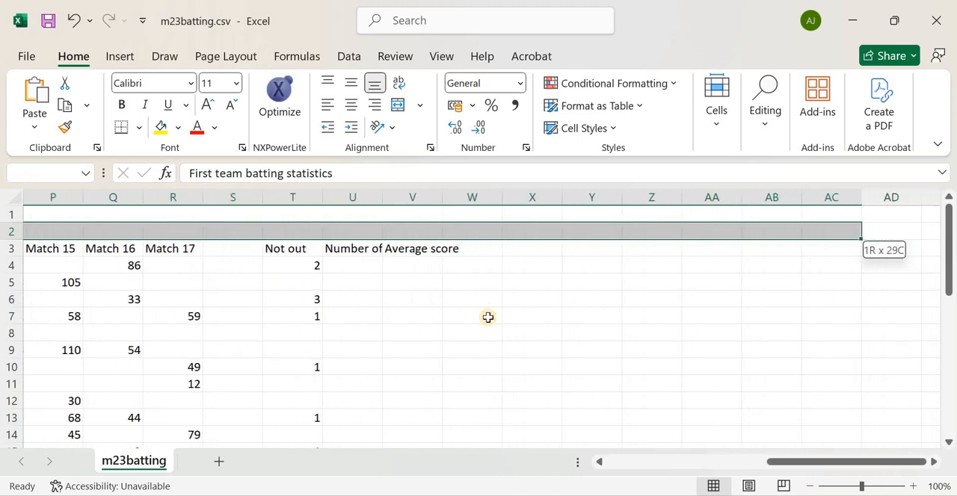
pyautogui.hotkey('shift', 'Right')
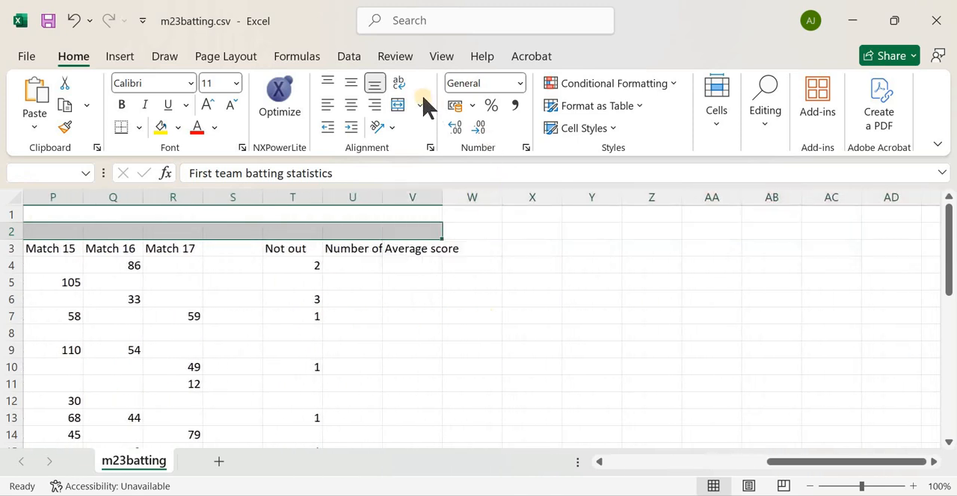
pyautogui.click(424, 112)
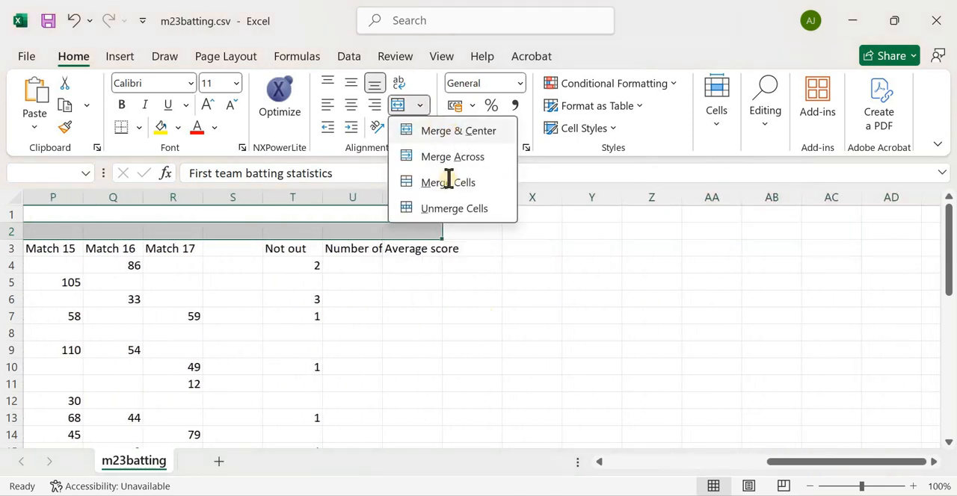
pyautogui.click(445, 181)
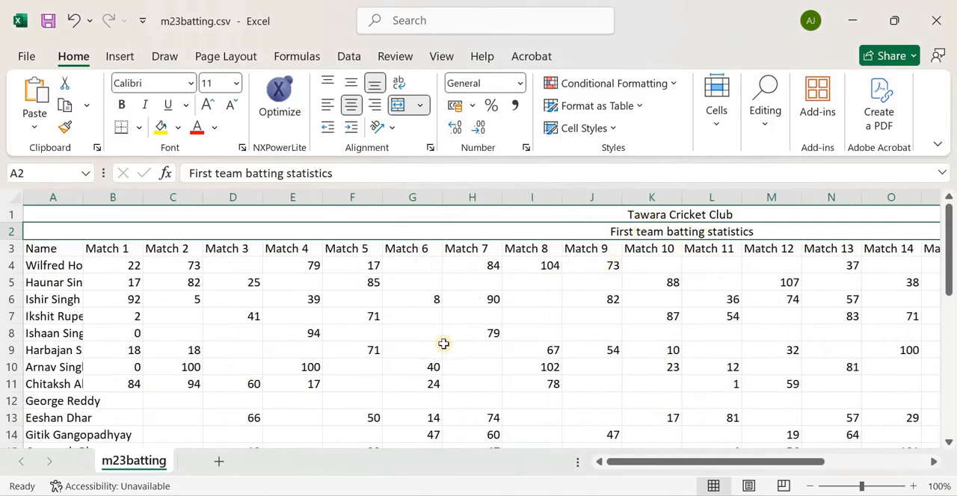
# Read the footer instruction in the exam paper, copy the text Spreadsheet edited by and return to the spreadsheet
pyautogui.hotkey('alt', 'Tab')
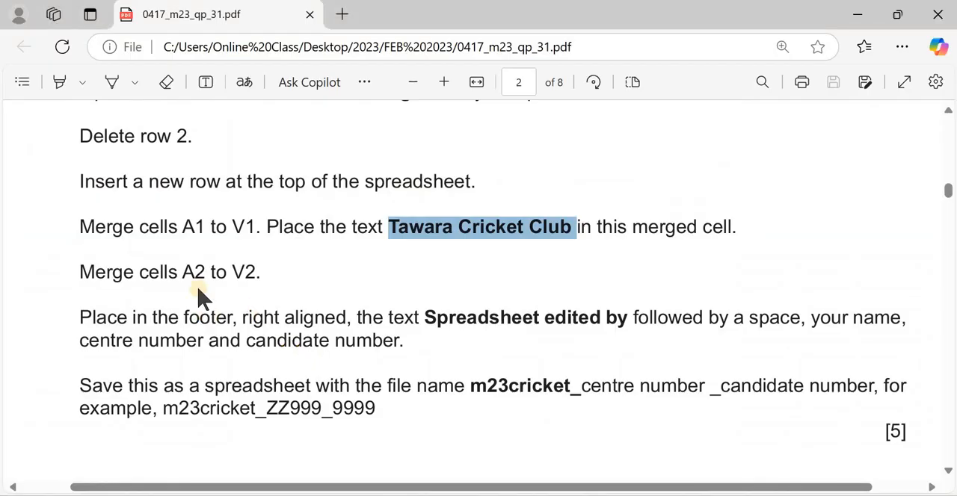
pyautogui.scroll(-2, 200, 296)
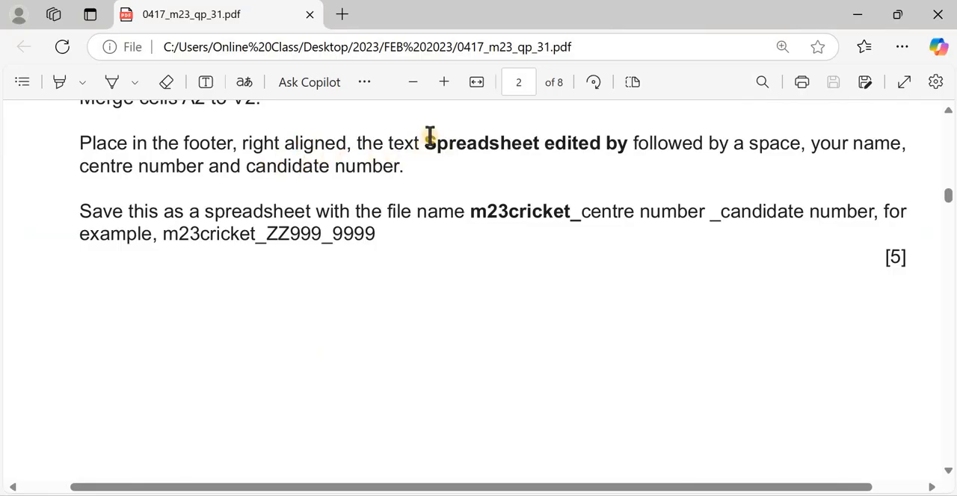
pyautogui.moveTo(427, 136); pyautogui.dragTo(634, 143)
pyautogui.hotkey('ctrl', 'c')
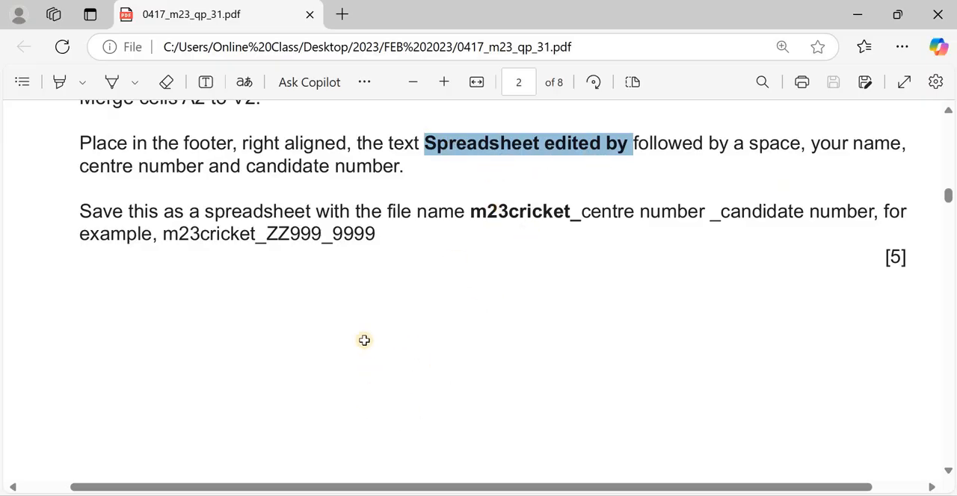
pyautogui.hotkey('alt', 'Tab')
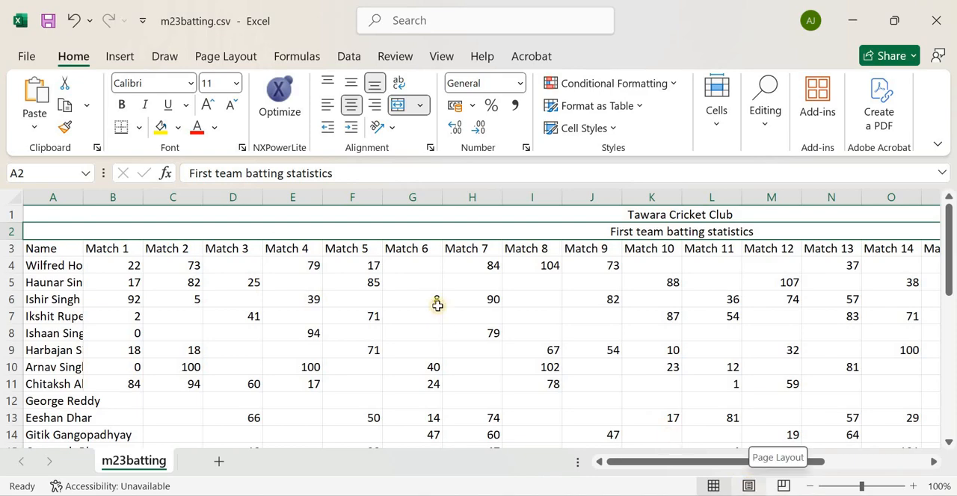
# Switch the spreadsheet to Page Layout view and look through the sections of the page header
pyautogui.click(748, 485)
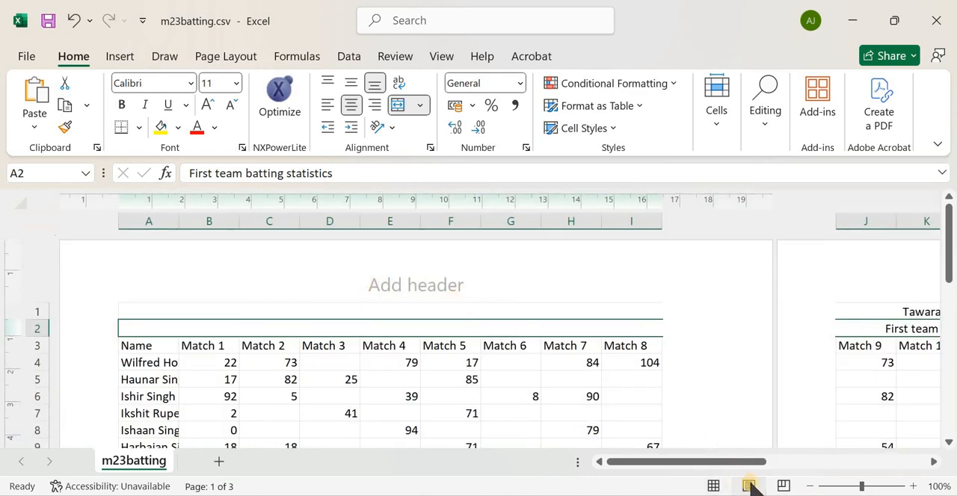
pyautogui.click(447, 59)
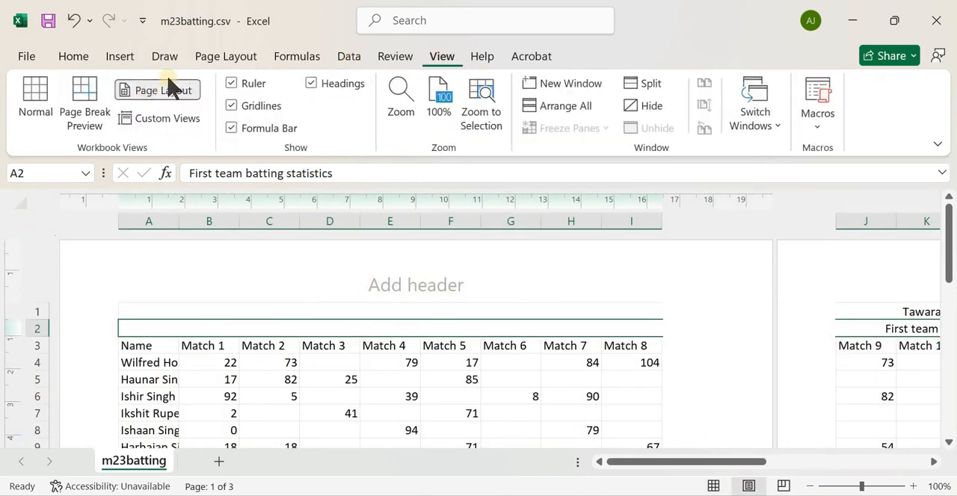
pyautogui.click(264, 285)
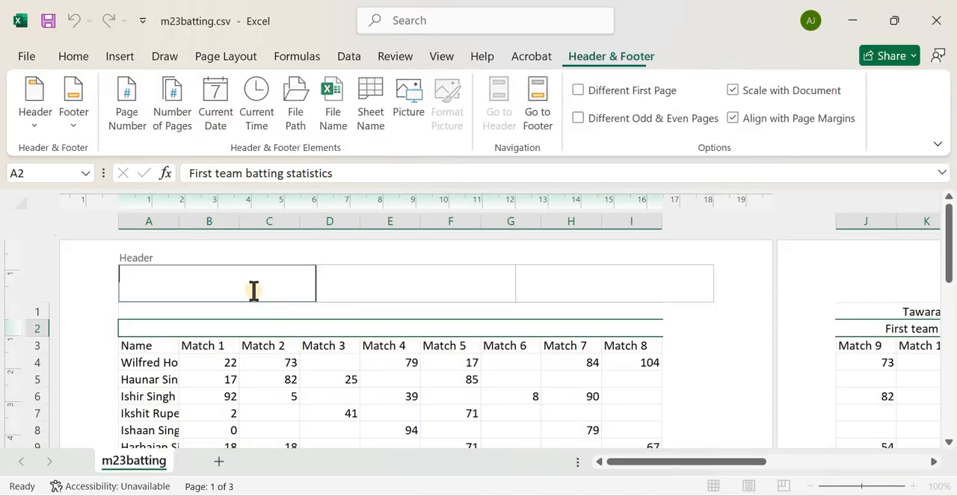
pyautogui.click(380, 284)
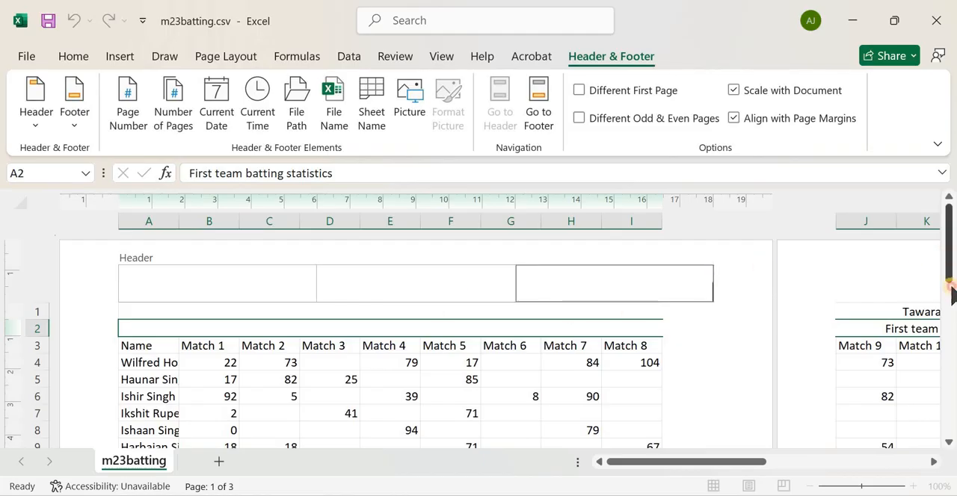
# Go to the end of the first page and open its footer sections for editing
pyautogui.click(951, 312)
pyautogui.moveTo(952, 312); pyautogui.dragTo(943, 449)
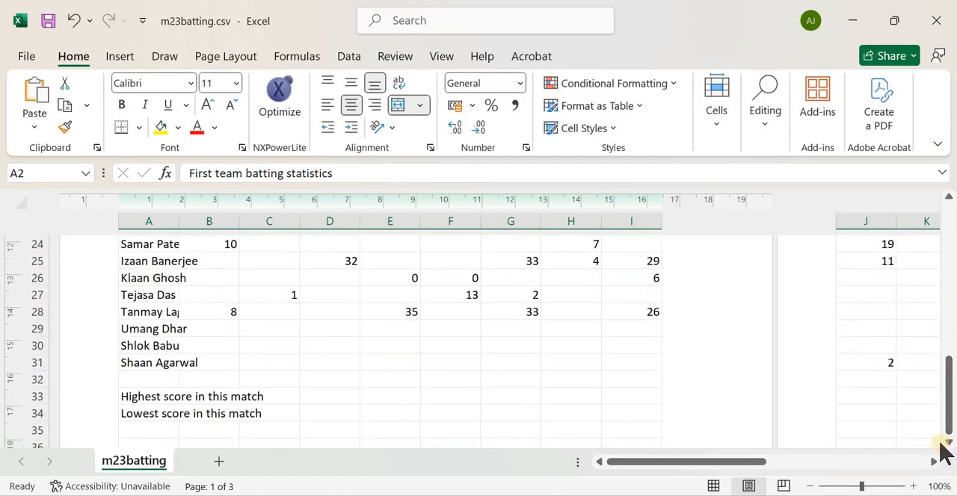
pyautogui.scroll(-6, 620, 397)
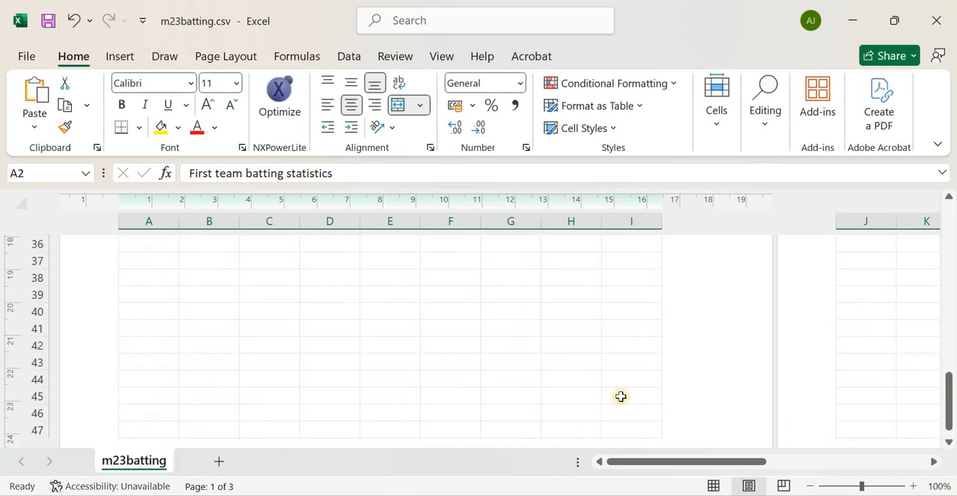
pyautogui.click(576, 358)
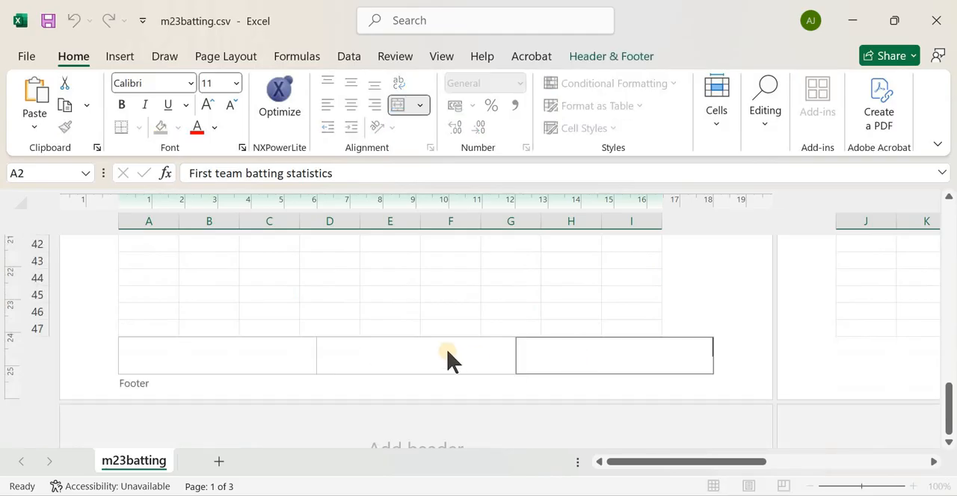
pyautogui.click(360, 345)
pyautogui.click(232, 356)
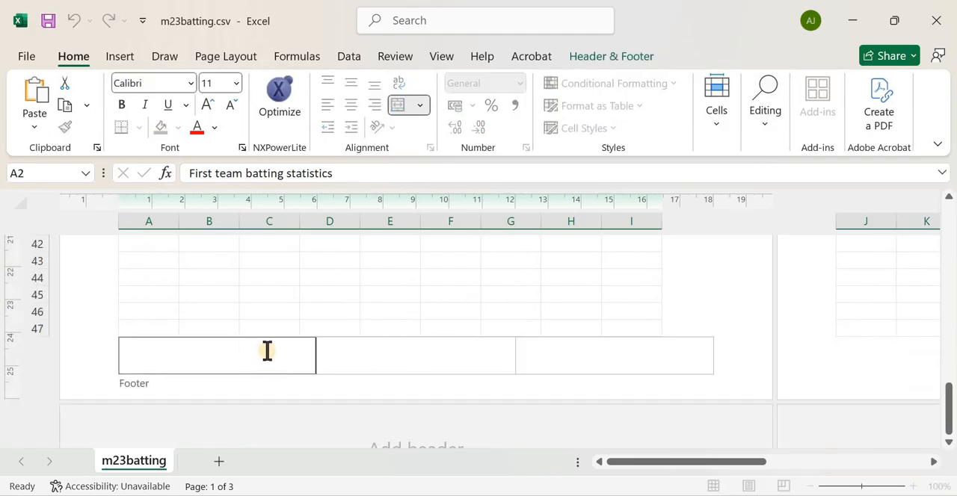
# Recheck the required alignment and enter Spreadsheet edited by, the centre number and the candidate number in the footer's right-aligned section
pyautogui.hotkey('alt', 'Tab')
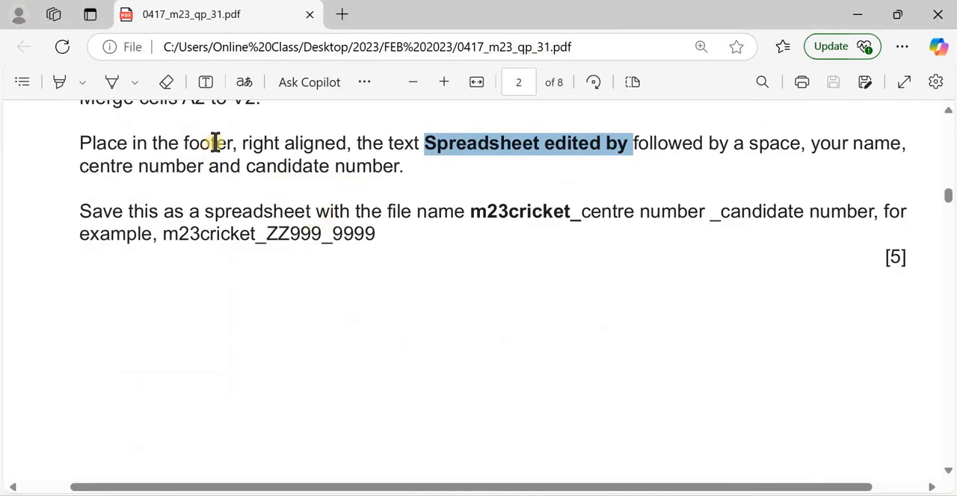
pyautogui.hotkey('alt', 'Tab')
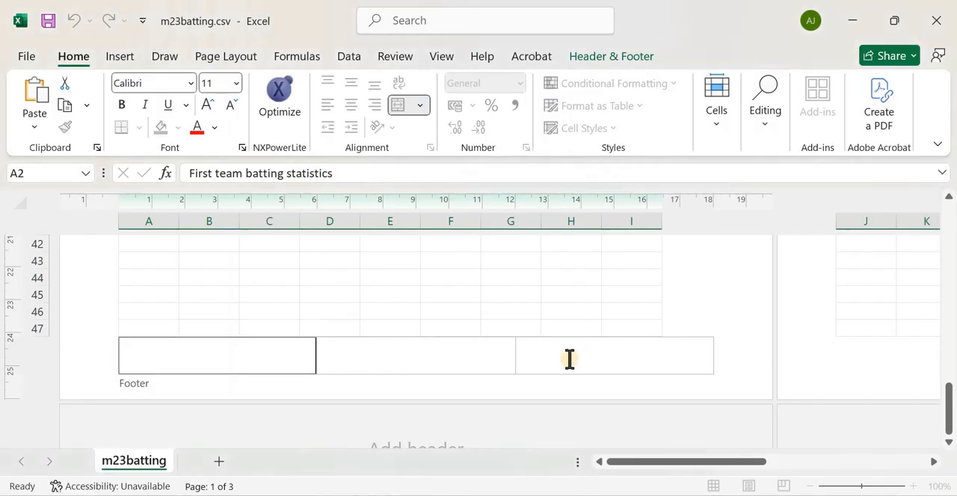
pyautogui.click(568, 355)
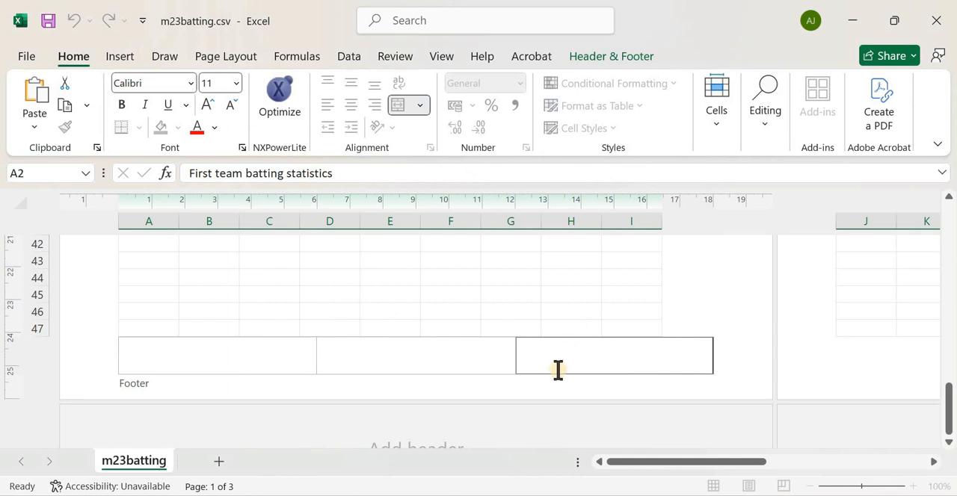
pyautogui.hotkey('ctrl', 'v')
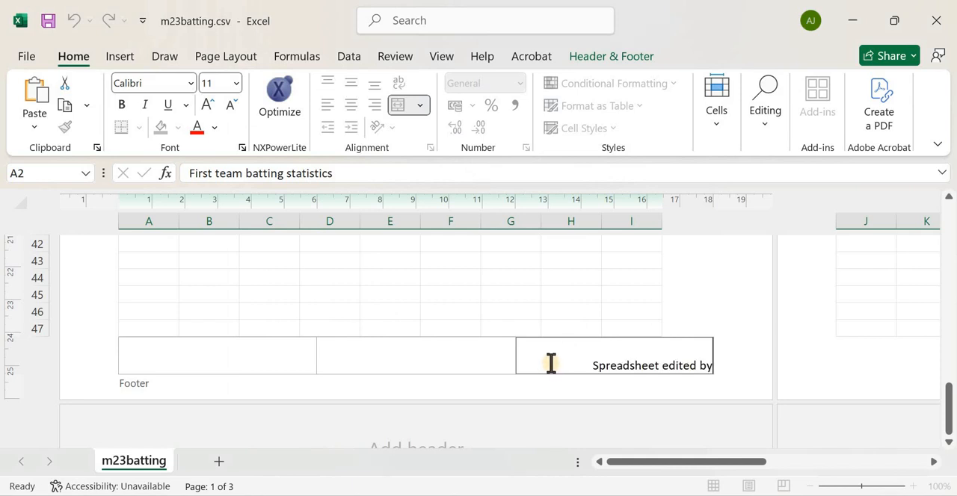
pyautogui.write('N')
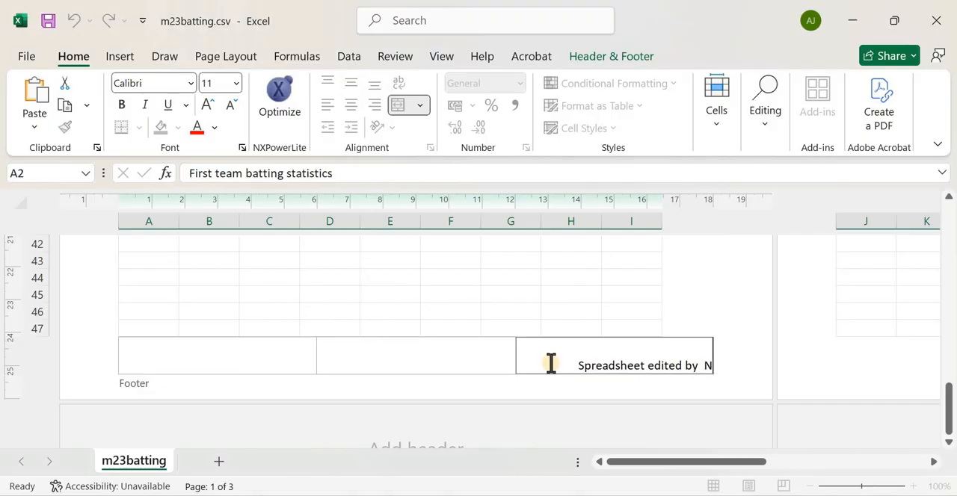
pyautogui.write('G333')
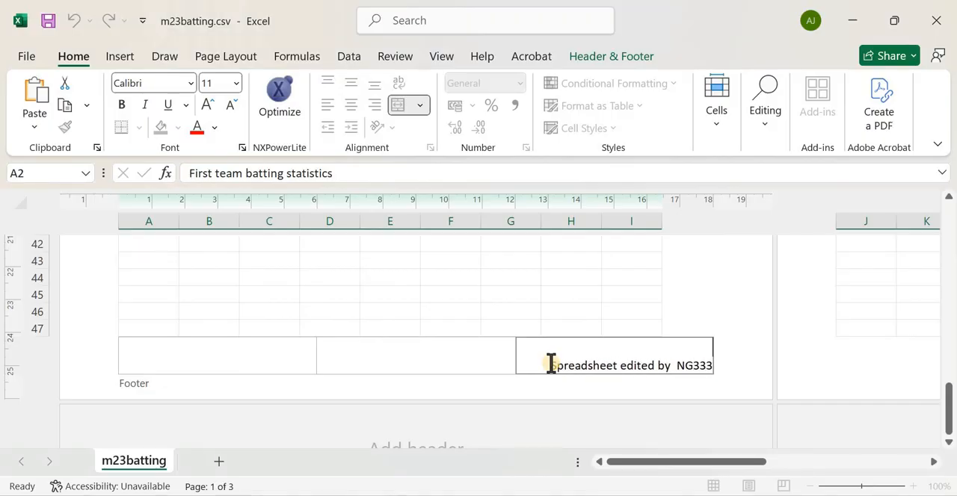
pyautogui.press('BackSpace')
pyautogui.press('BackSpace')
pyautogui.press('BackSpace')
pyautogui.write('123 00001')
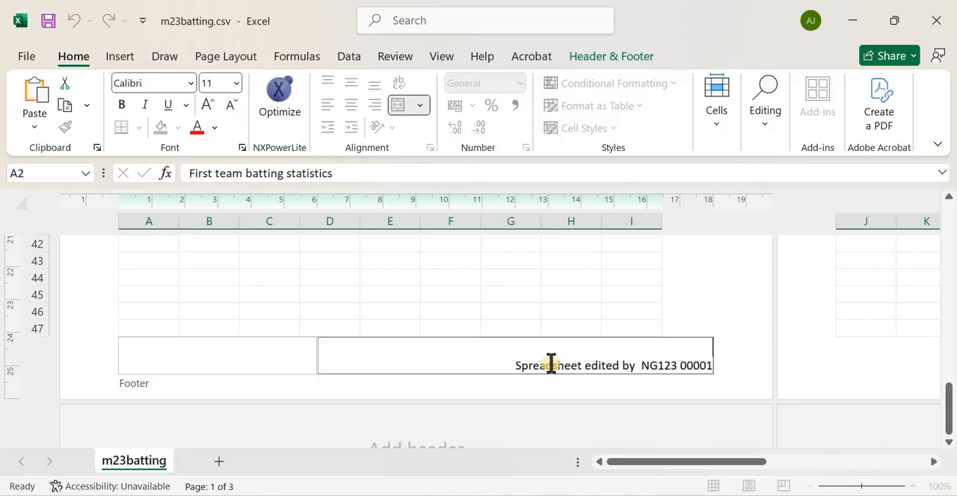
# Recheck the footer instruction in the exam paper and insert the candidate's name before the centre number in the right-aligned footer section
pyautogui.hotkey('alt', 'Tab')
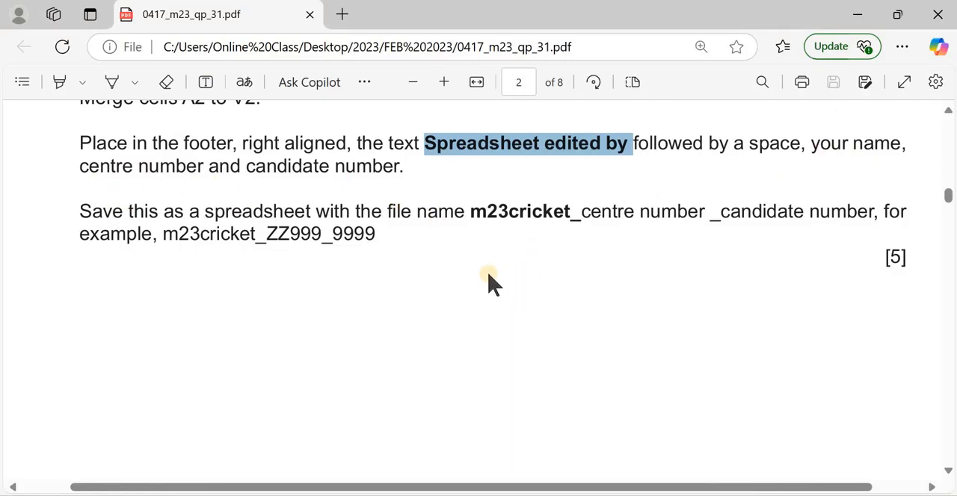
pyautogui.hotkey('alt', 'Tab')
pyautogui.click(640, 365)
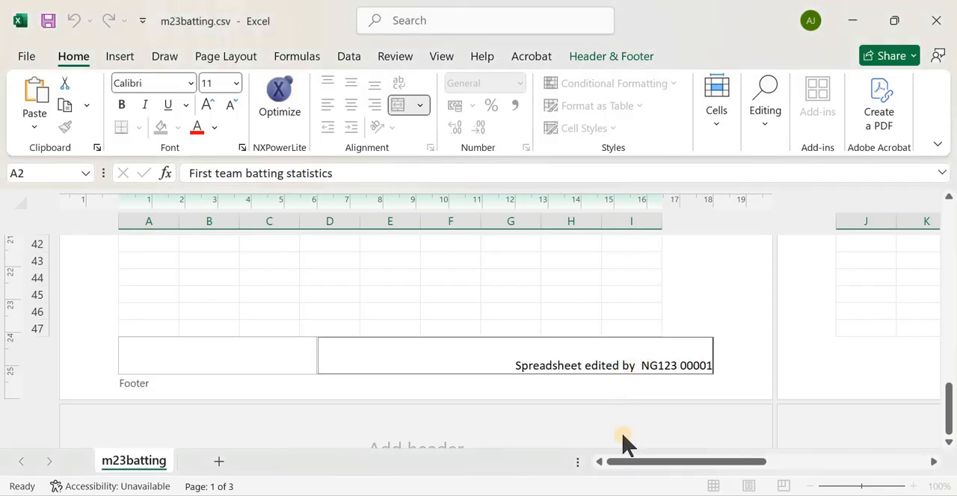
pyautogui.write('JOHN')
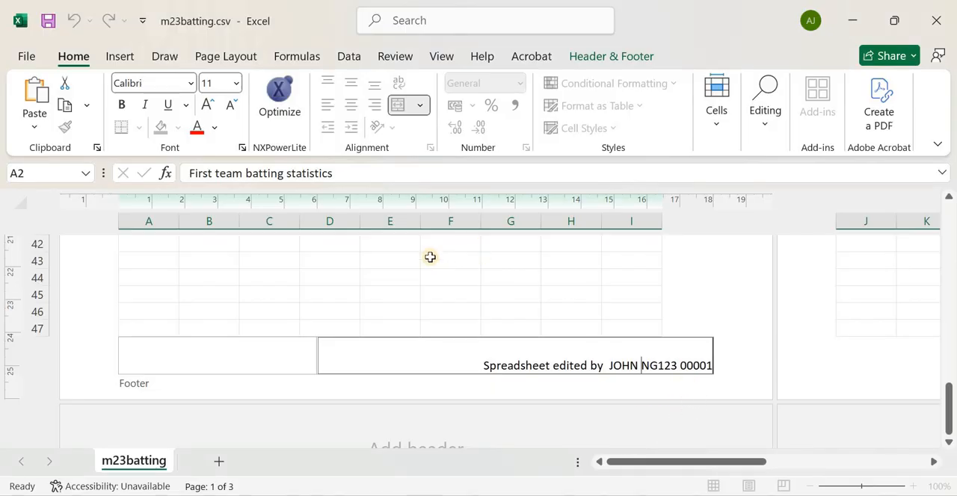
# Read the save instruction in the exam paper, highlight the file name prefix m23cricket_ and return to the spreadsheet
pyautogui.hotkey('alt', 'Tab')
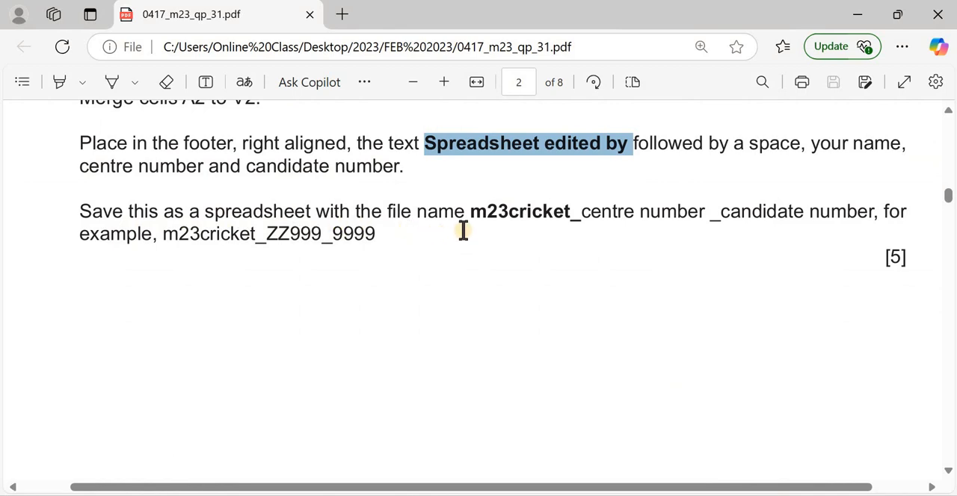
pyautogui.moveTo(472, 211); pyautogui.dragTo(582, 217)
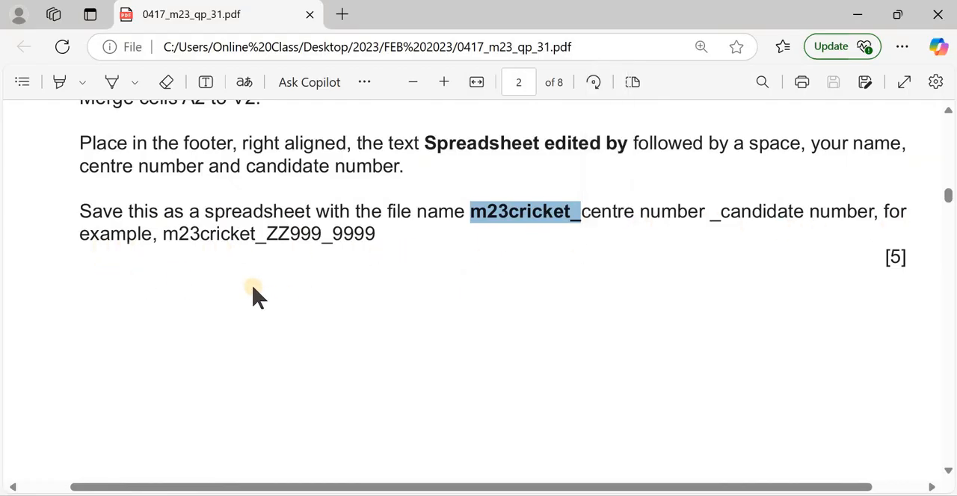
pyautogui.hotkey('alt', 'Tab')
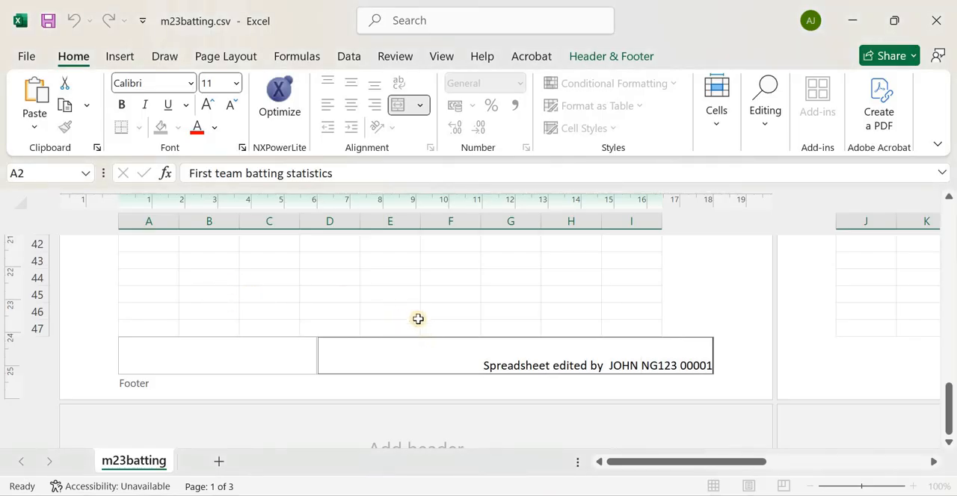
# Finish editing the footer and switch the spreadsheet back to Normal view
pyautogui.click(949, 291)
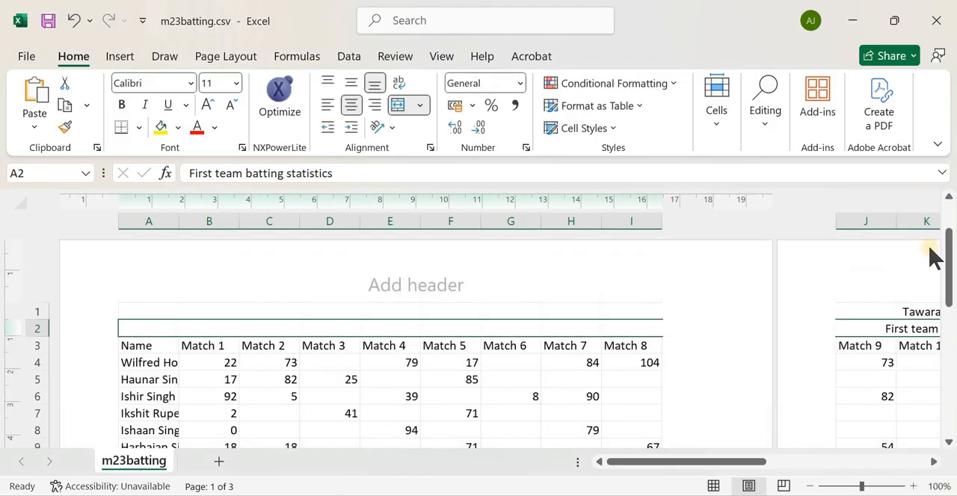
pyautogui.click(449, 60)
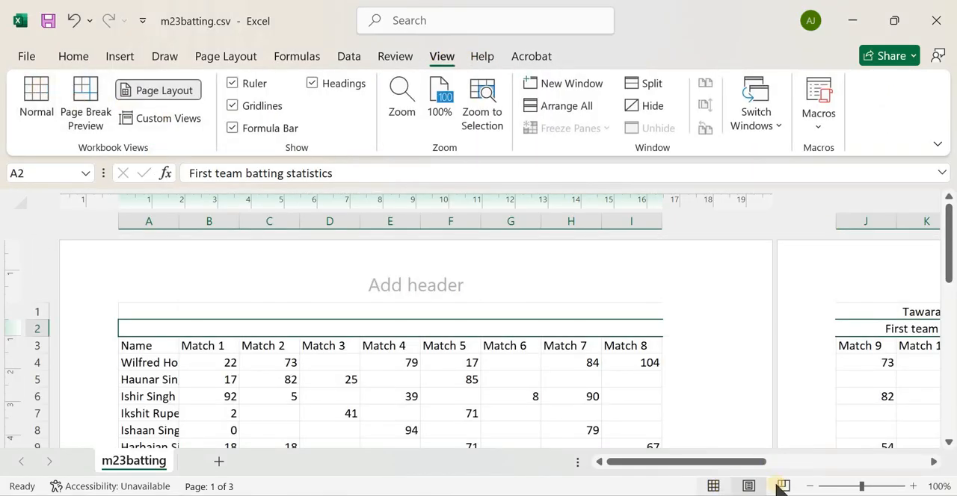
pyautogui.click(713, 485)
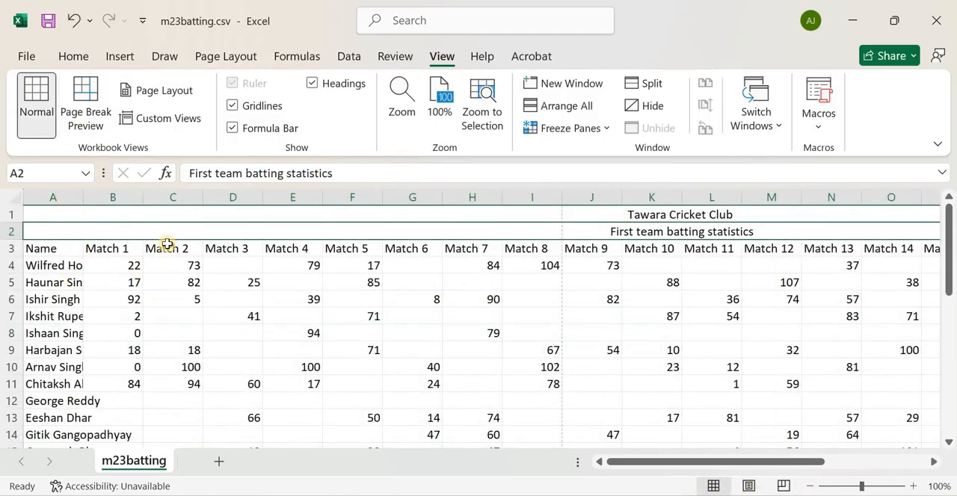
# Start saving a copy in the 03_0417_31_Confidential Source Files March 2023 folder, with Spreadsheet edited by_ as the start of the file name
pyautogui.click(28, 56)
pyautogui.click(97, 290)
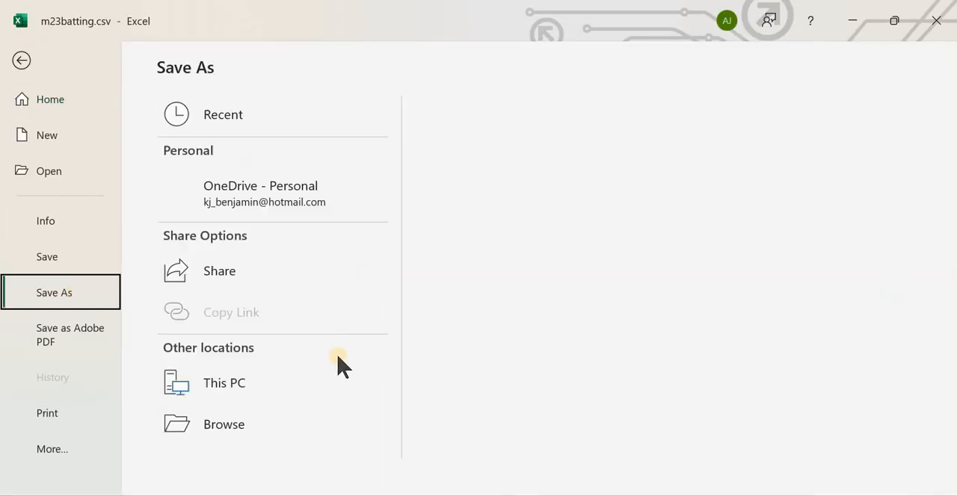
pyautogui.click(437, 213)
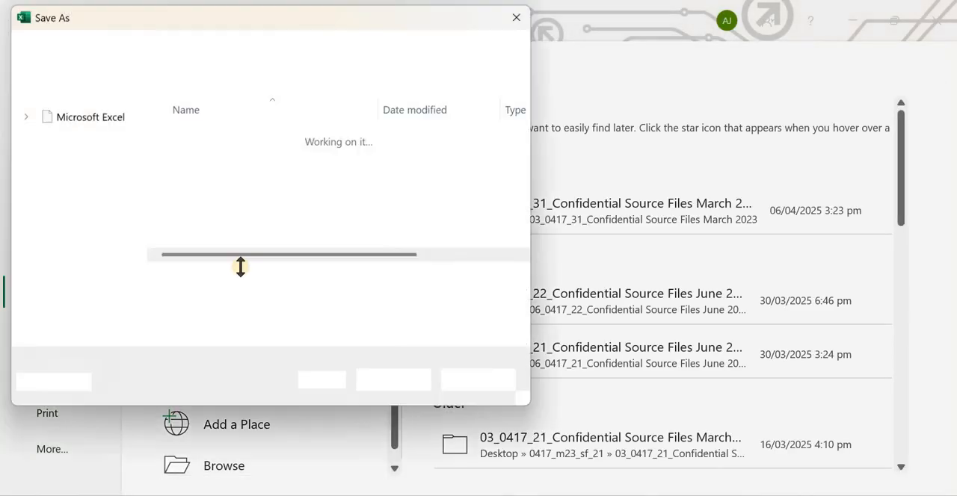
pyautogui.write('Spreadsheet edited by_')
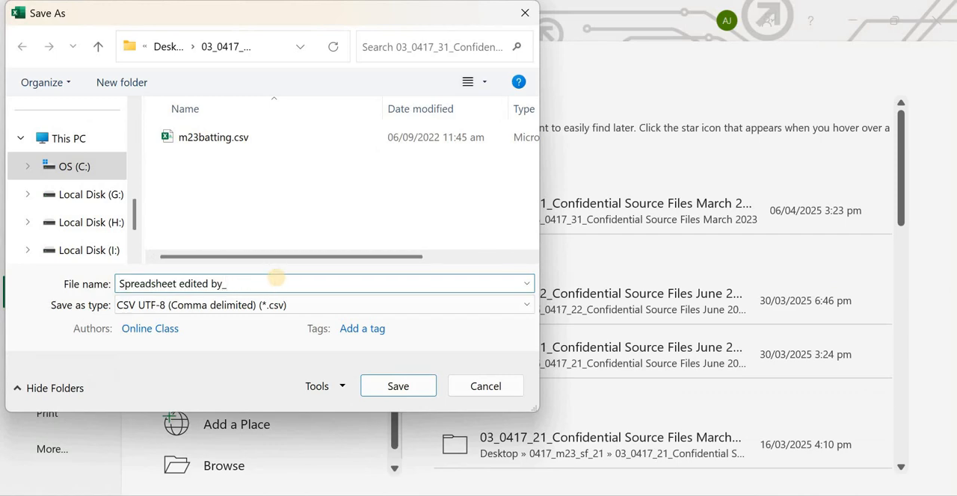
# Recheck the required file name, append the centre and candidate numbers joined by an underscore, and save the file as an Excel Workbook (*.xlsx)
pyautogui.hotkey('alt', 'Tab')
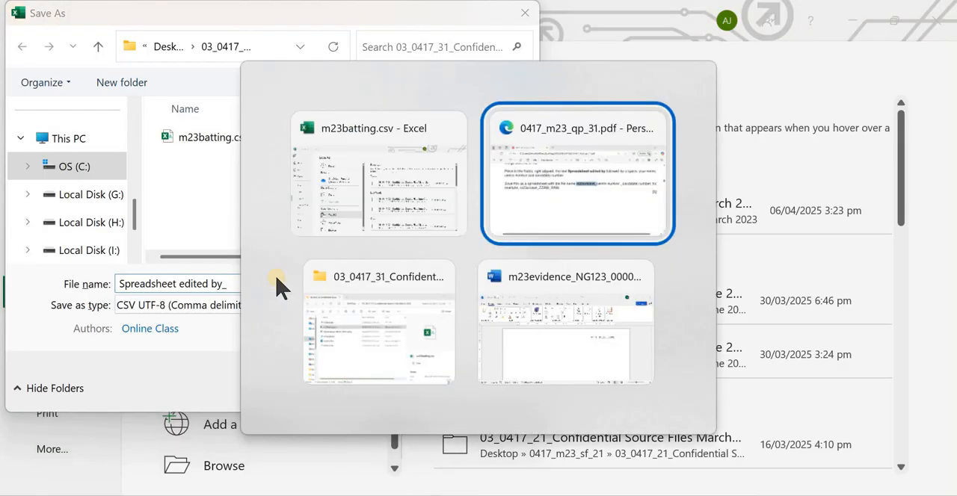
pyautogui.click(590, 243)
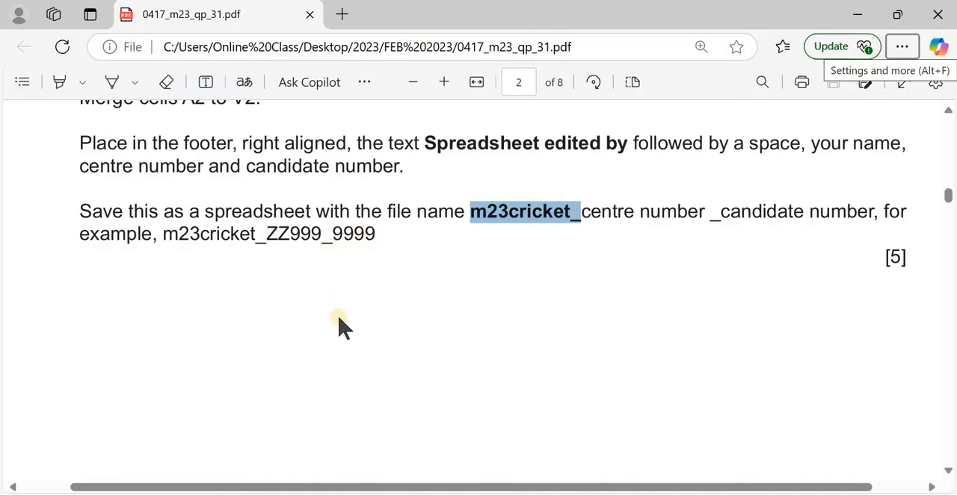
pyautogui.hotkey('alt', 'Tab')
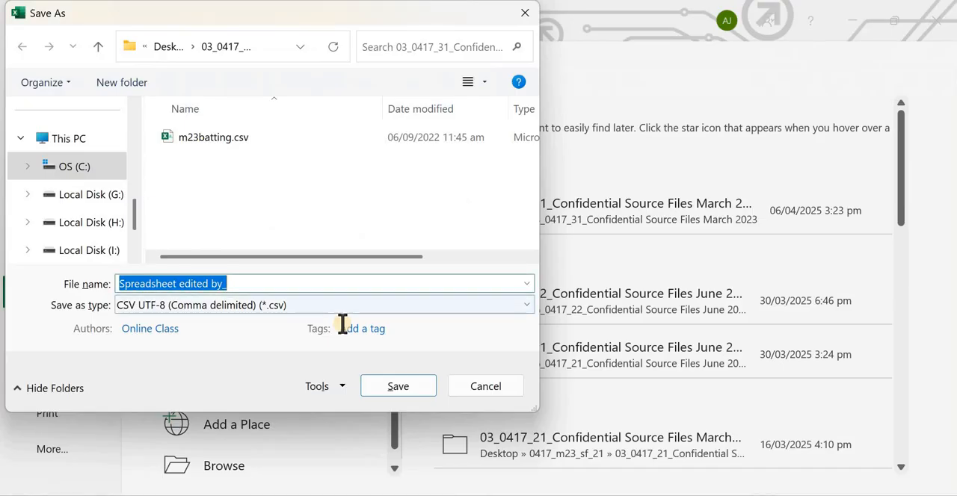
pyautogui.click(334, 284)
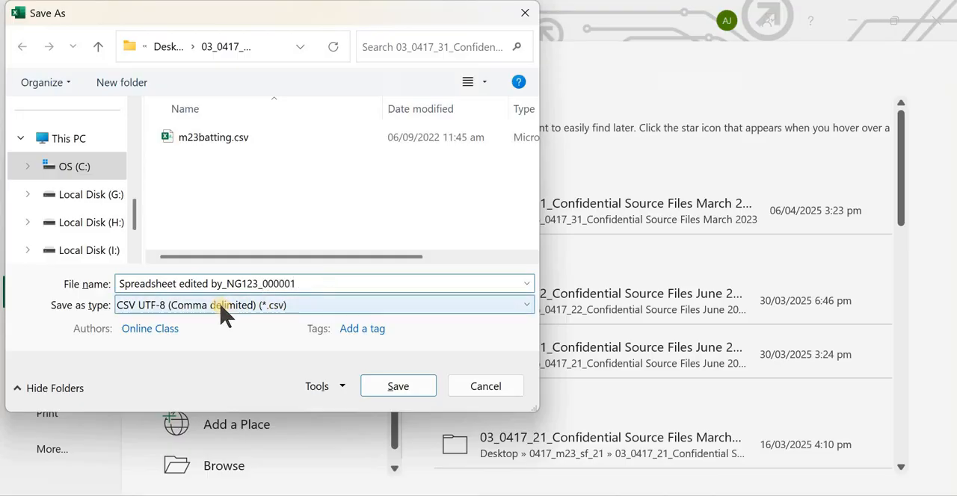
pyautogui.click(251, 306)
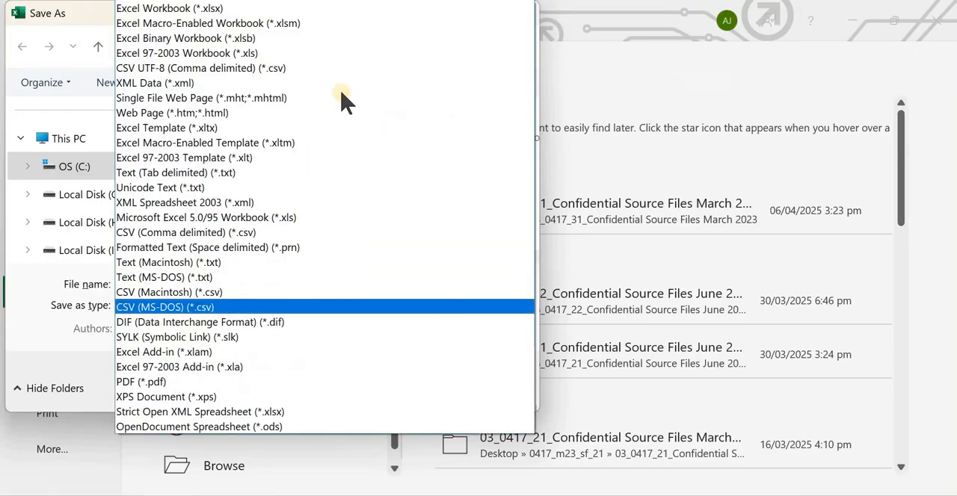
pyautogui.click(317, 9)
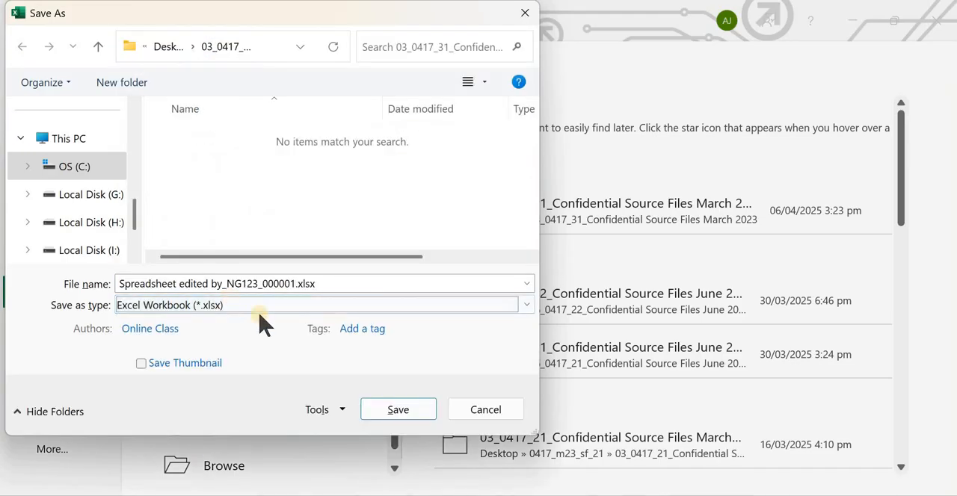
pyautogui.click(398, 416)
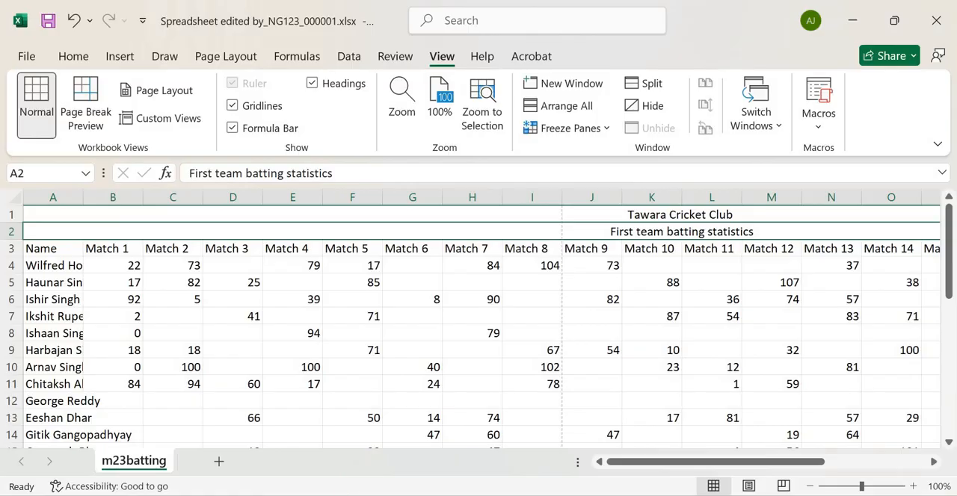
# Examine question 2 in the exam paper, comparing the model spreadsheet layout with the formatting instructions for rows 1 and 2
pyautogui.click(374, 427)
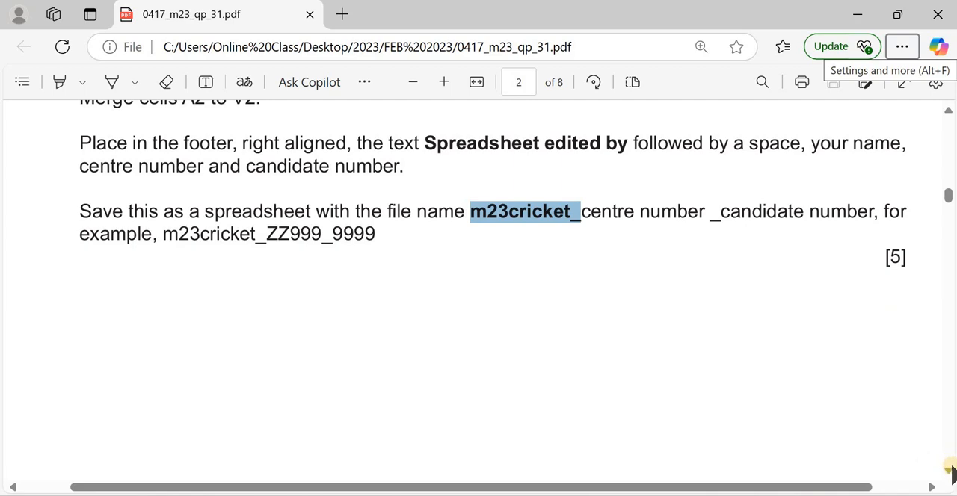
pyautogui.scroll(-3, 951, 469)
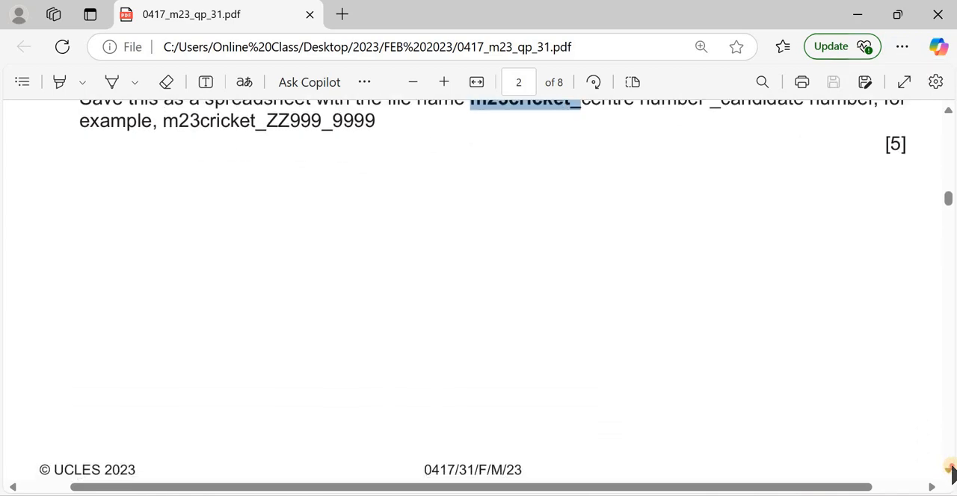
pyautogui.scroll(-5, 951, 469)
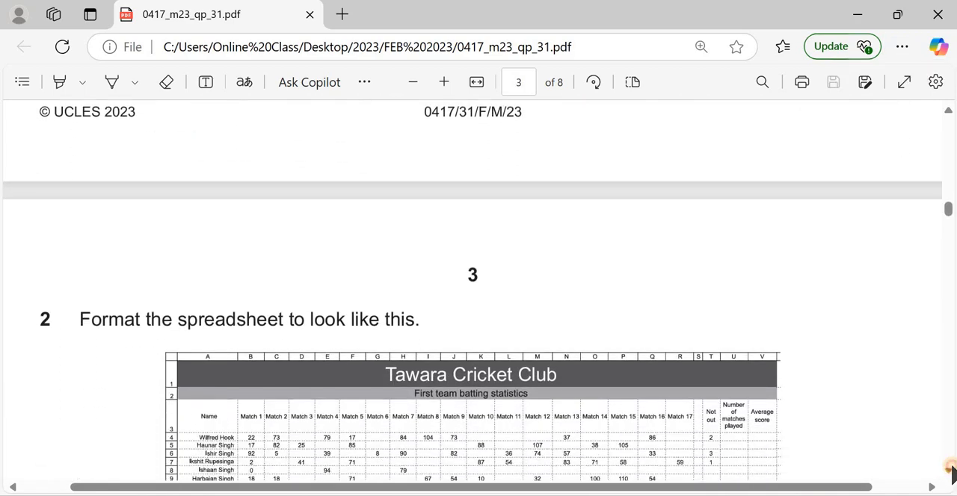
pyautogui.scroll(-2, 950, 469)
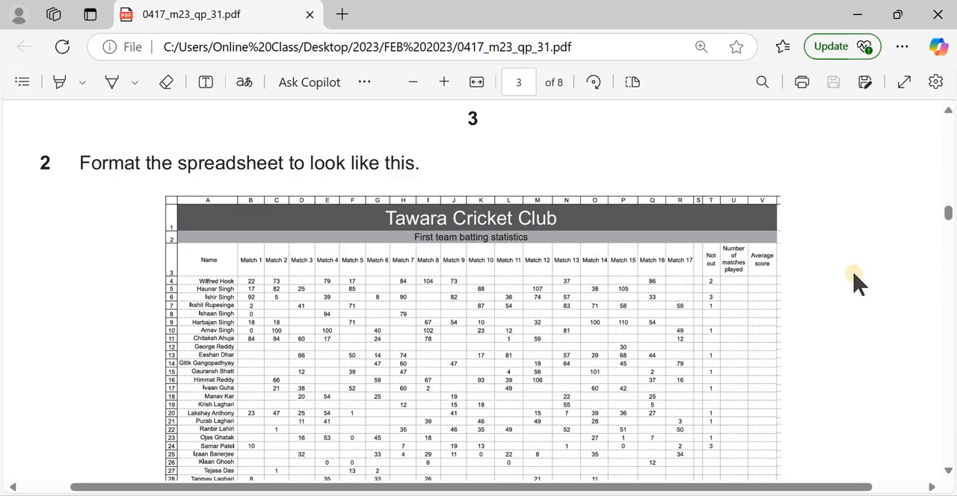
pyautogui.scroll(-5, 625, 207)
pyautogui.scroll(5, 867, 213)
pyautogui.scroll(-2, 950, 470)
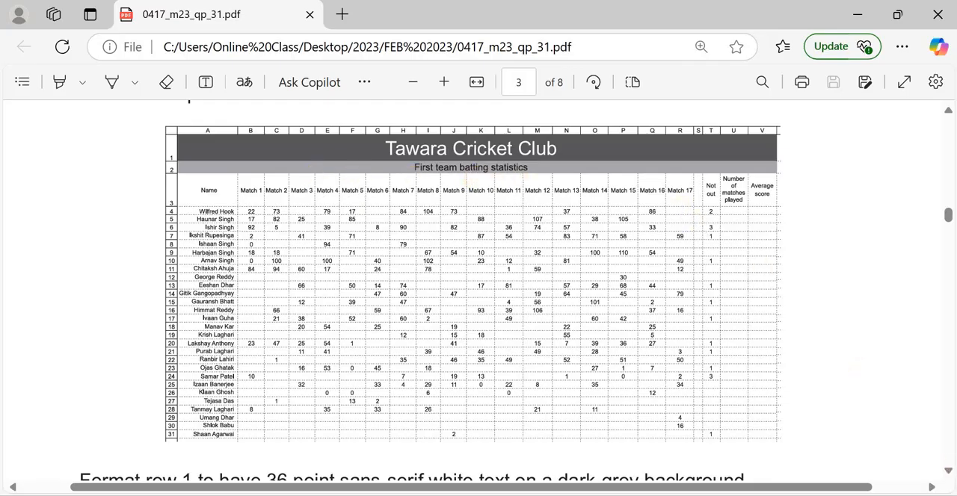
pyautogui.scroll(-5, 951, 468)
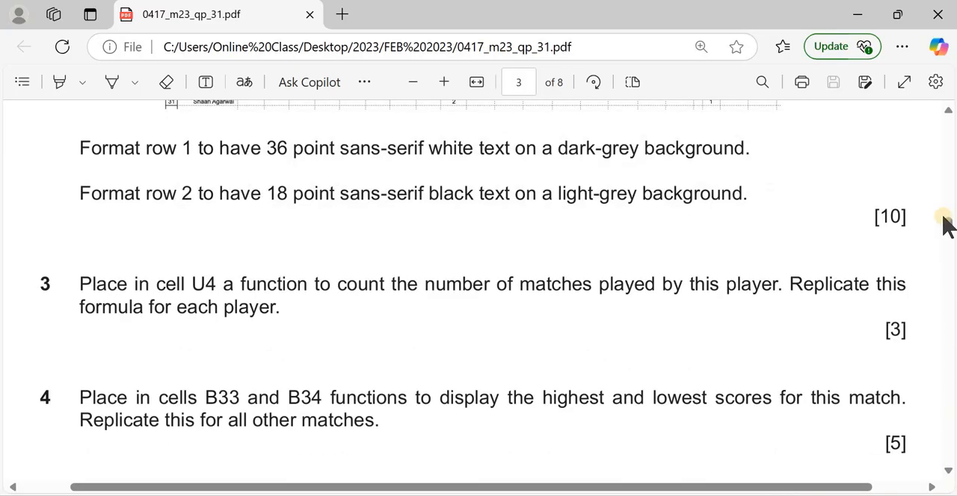
pyautogui.scroll(4, 357, 306)
pyautogui.scroll(-1, 234, 327)
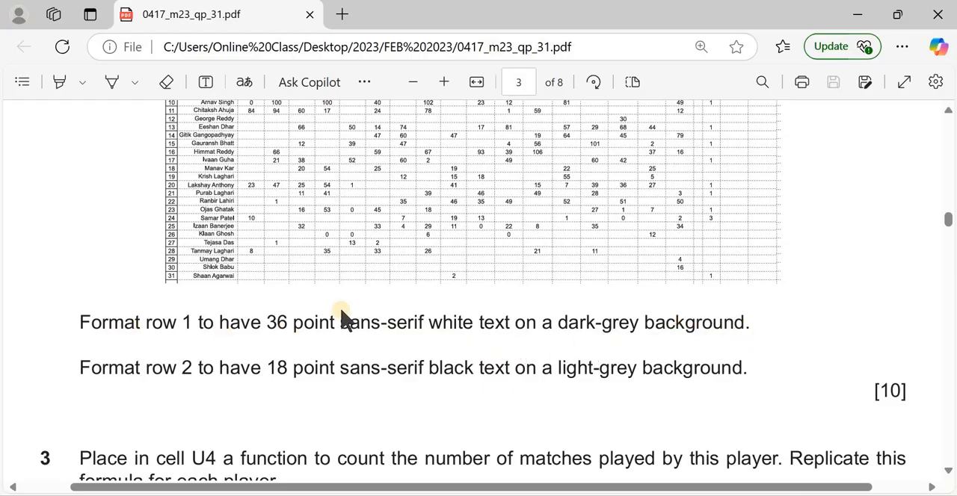
# Return to the spreadsheet and set the Tawara Cricket Club title in row 1 to 36 point
pyautogui.hotkey('alt', 'Tab')
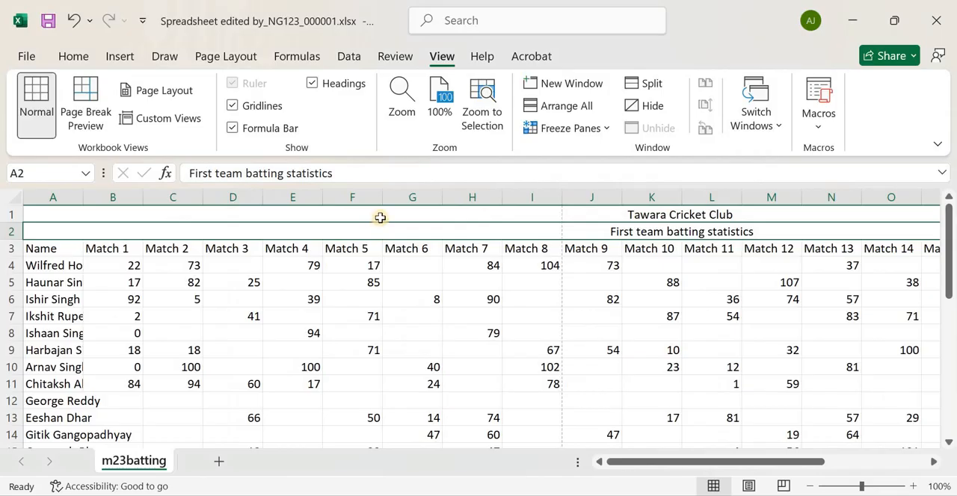
pyautogui.click(316, 212)
pyautogui.click(75, 56)
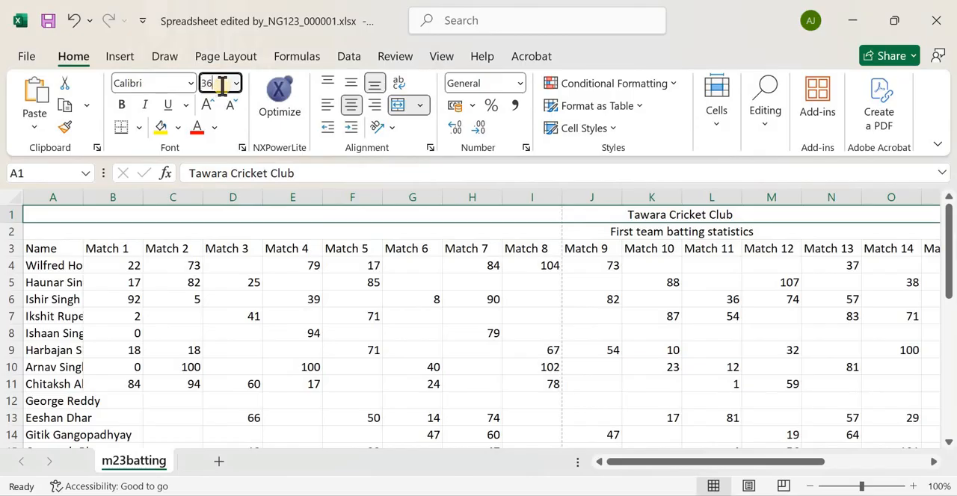
pyautogui.click(222, 83)
pyautogui.write('36')
pyautogui.press('Return')
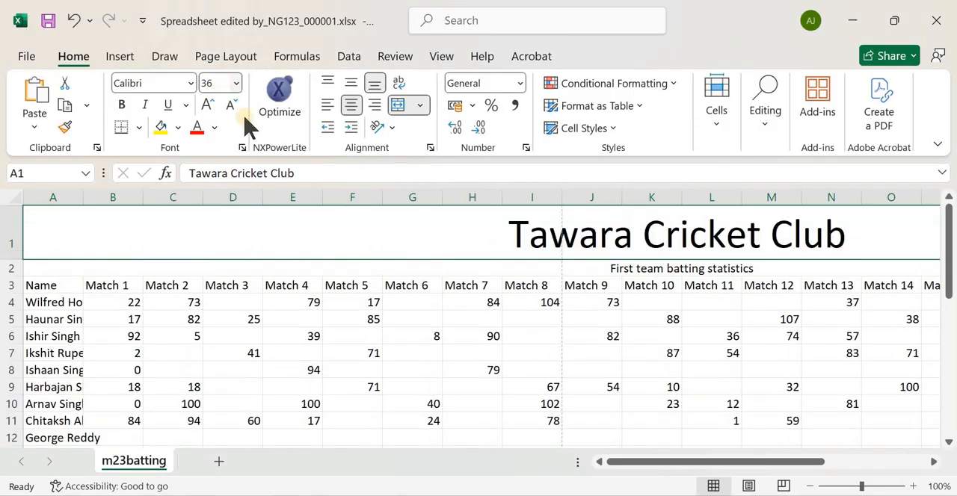
# Give the merged title cell in row 1 a dark grey fill and white text
pyautogui.click(179, 129)
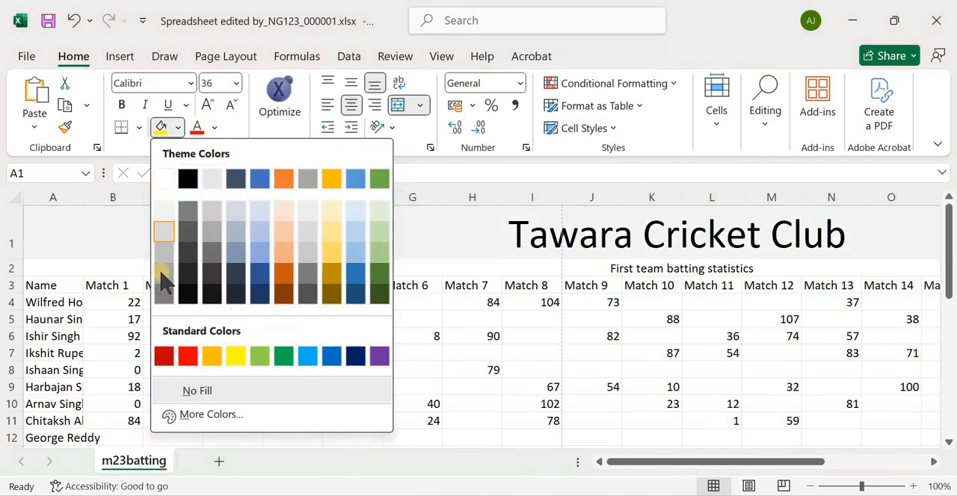
pyautogui.click(178, 266)
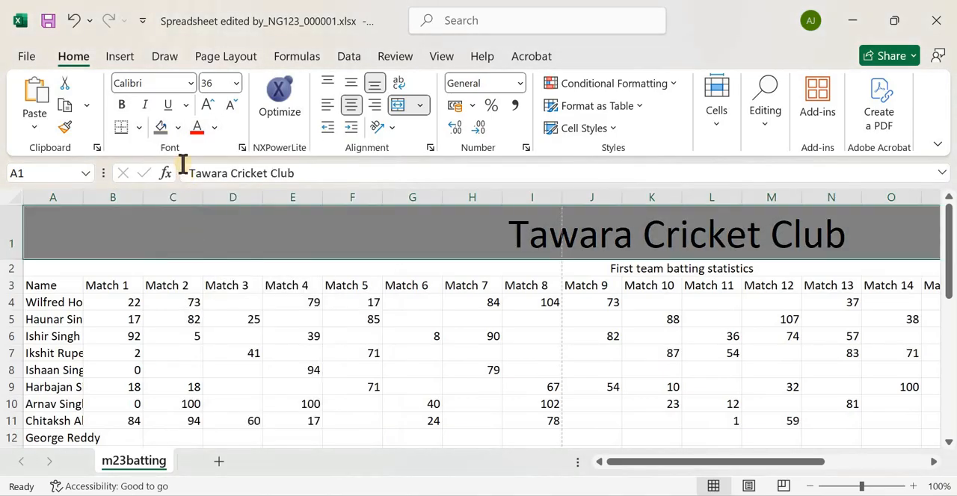
pyautogui.click(216, 133)
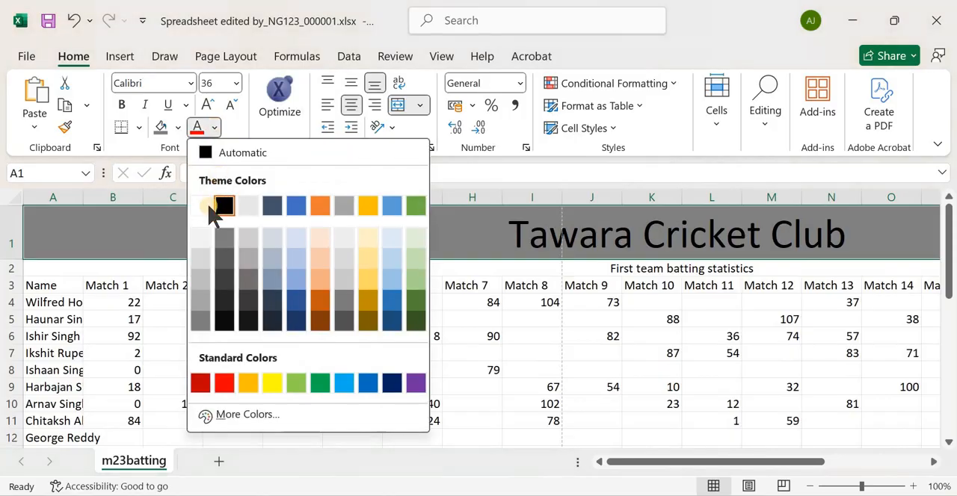
pyautogui.click(204, 205)
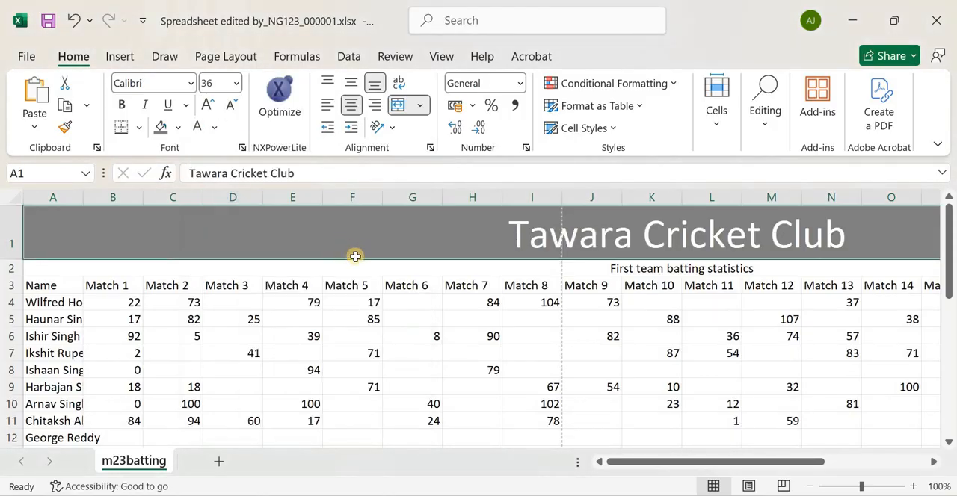
# Recheck the row 1 instruction in the exam paper and set the Tawara Cricket Club title's font to Arial
pyautogui.hotkey('alt', 'Tab')
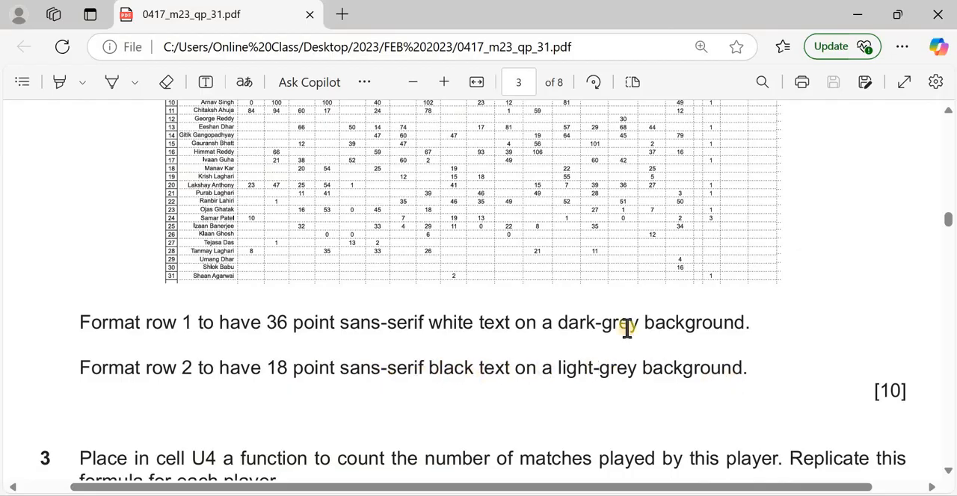
pyautogui.hotkey('alt', 'Tab')
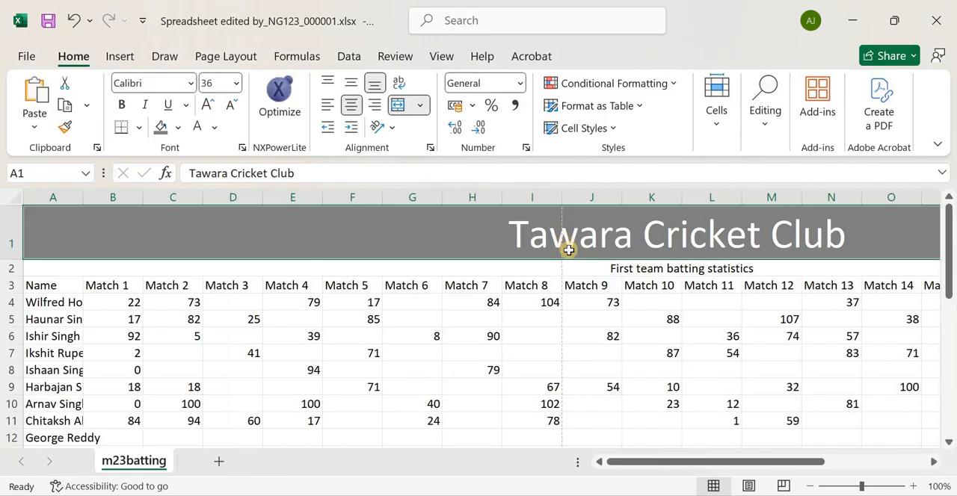
pyautogui.click(192, 83)
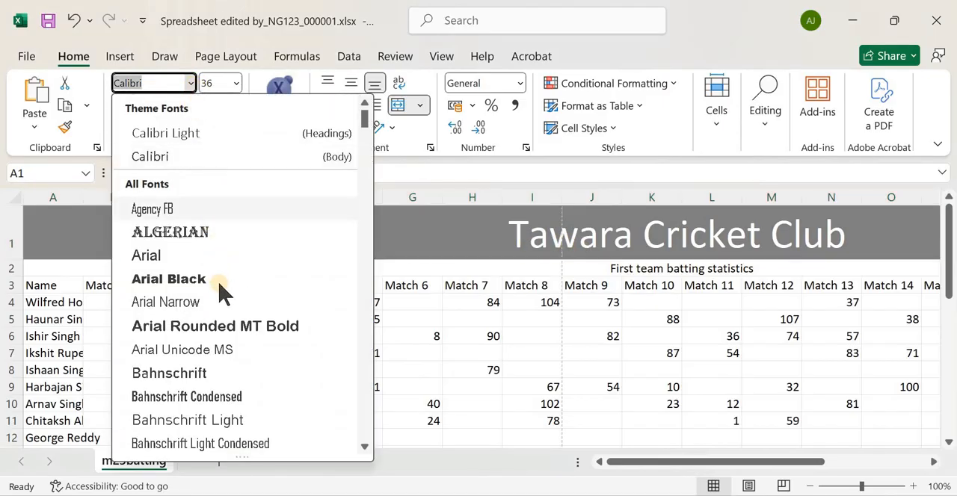
pyautogui.click(217, 258)
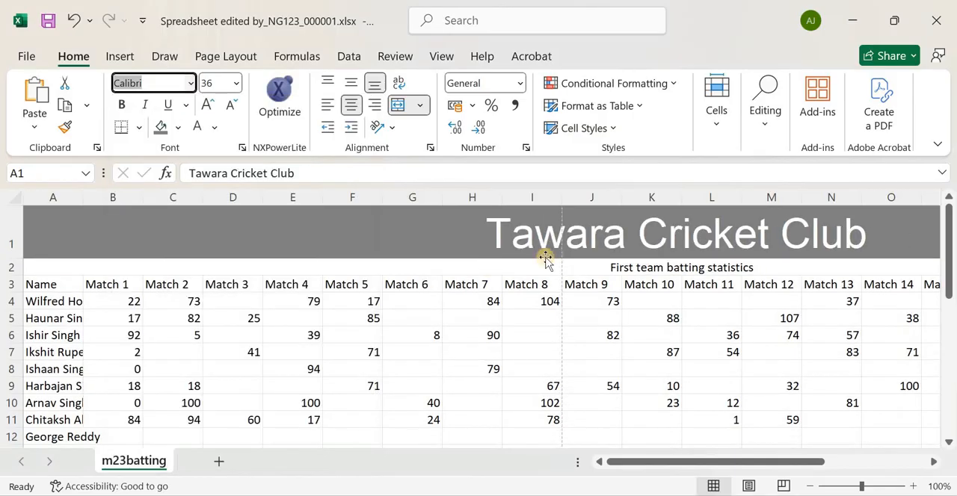
# Format the row 2 subtitle as 18 point Arial on a light grey fill and check it against the exam paper's instruction
pyautogui.click(593, 272)
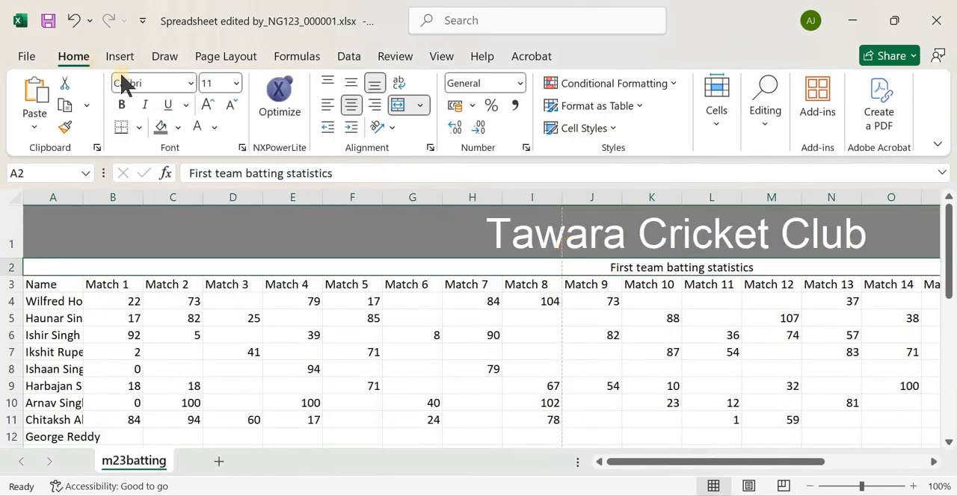
pyautogui.click(191, 83)
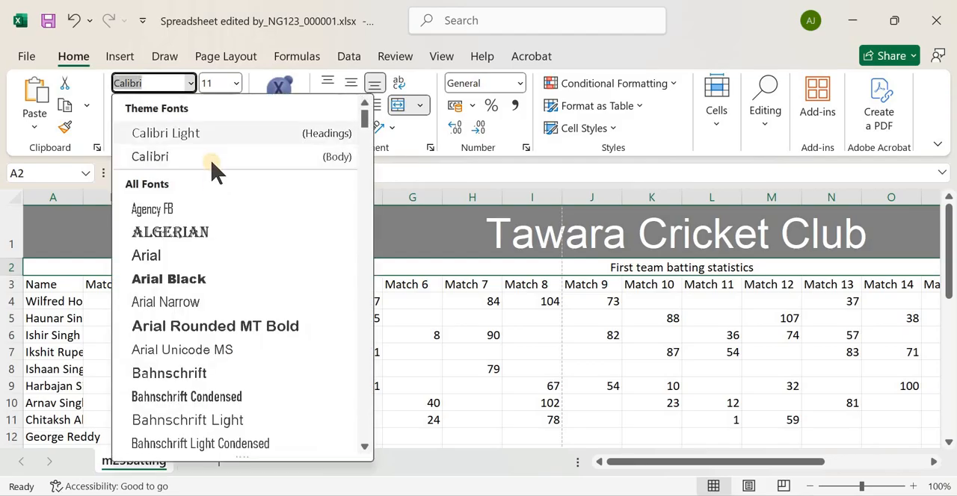
pyautogui.click(215, 255)
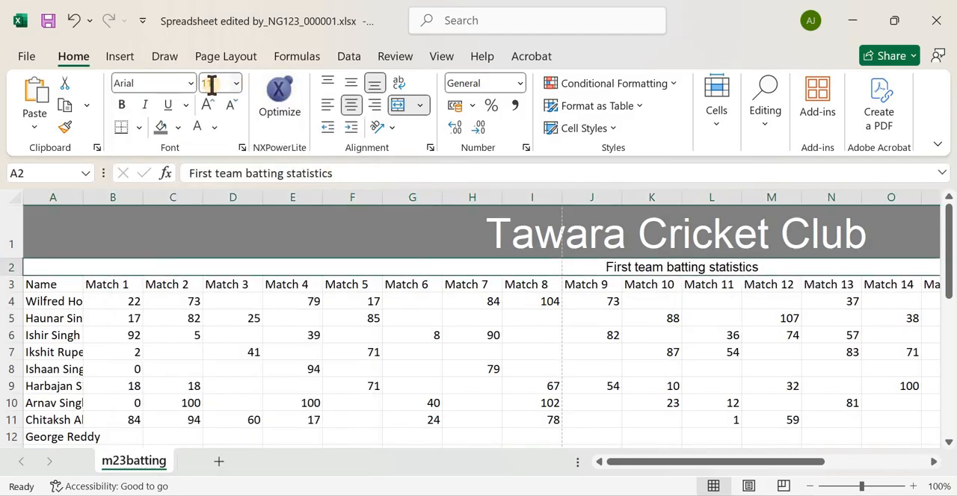
pyautogui.press('Return')
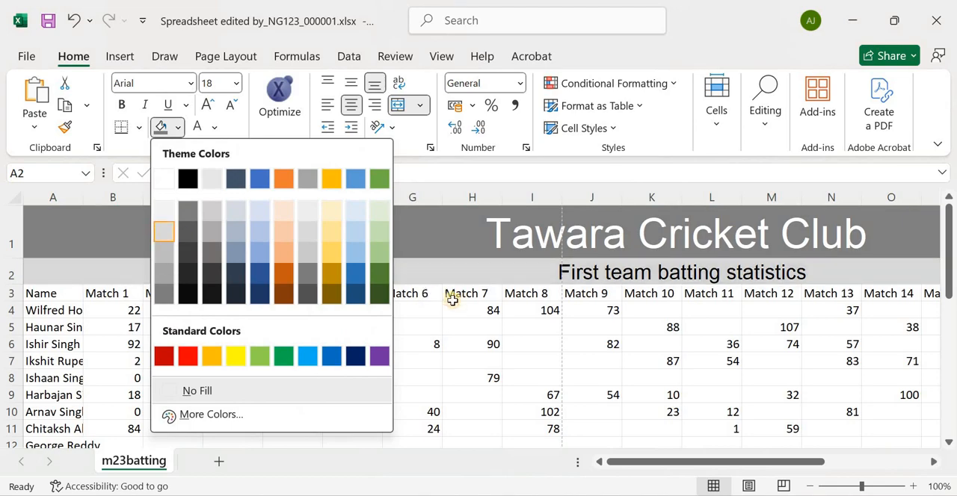
pyautogui.click(480, 277)
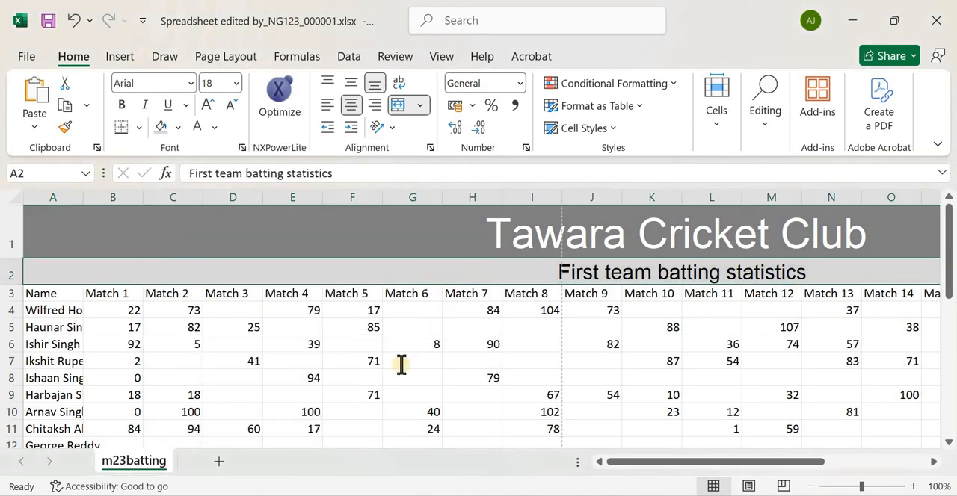
pyautogui.hotkey('alt', 'Tab')
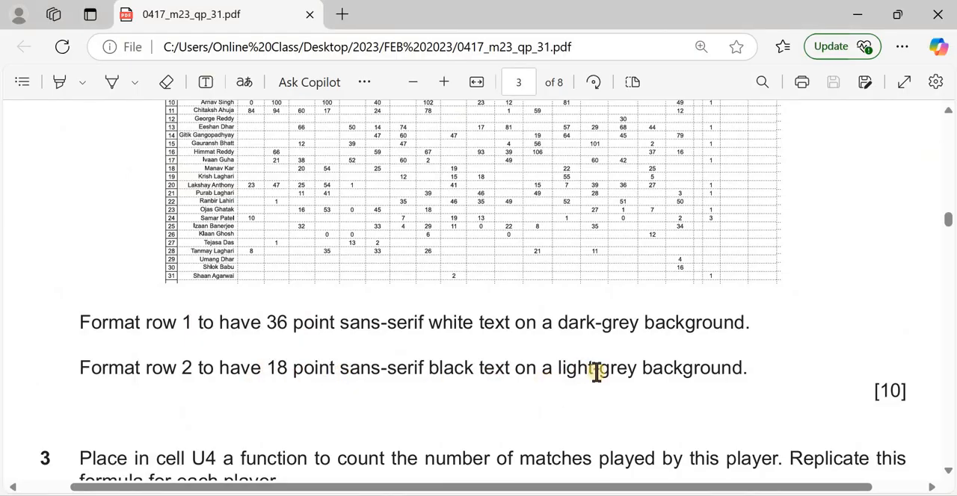
pyautogui.hotkey('alt', 'Tab')
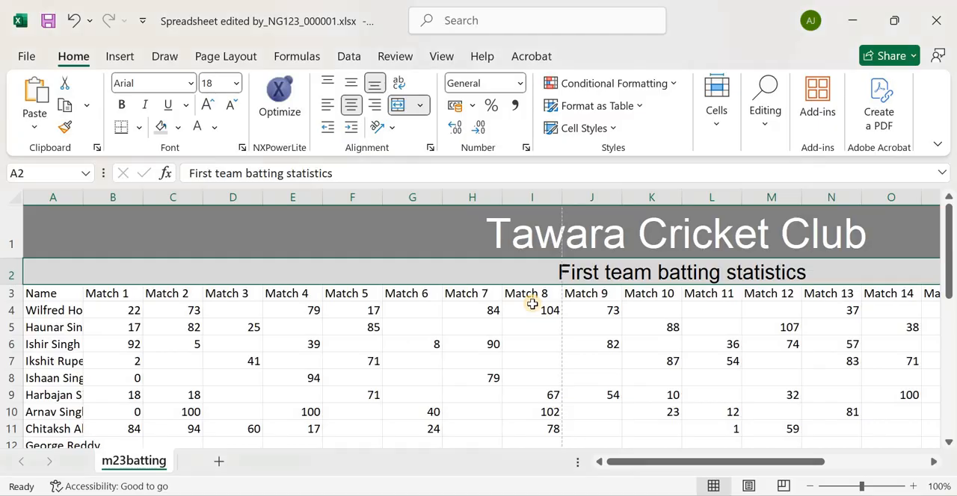
# Consult the question 2 model in the exam paper and wrap the text of the row 3 headings in the spreadsheet
pyautogui.hotkey('alt', 'Tab')
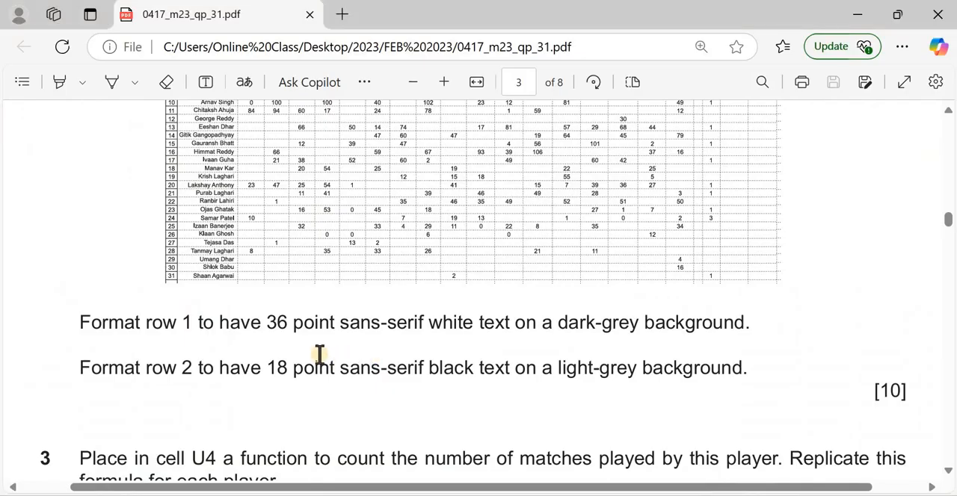
pyautogui.scroll(3, 255, 284)
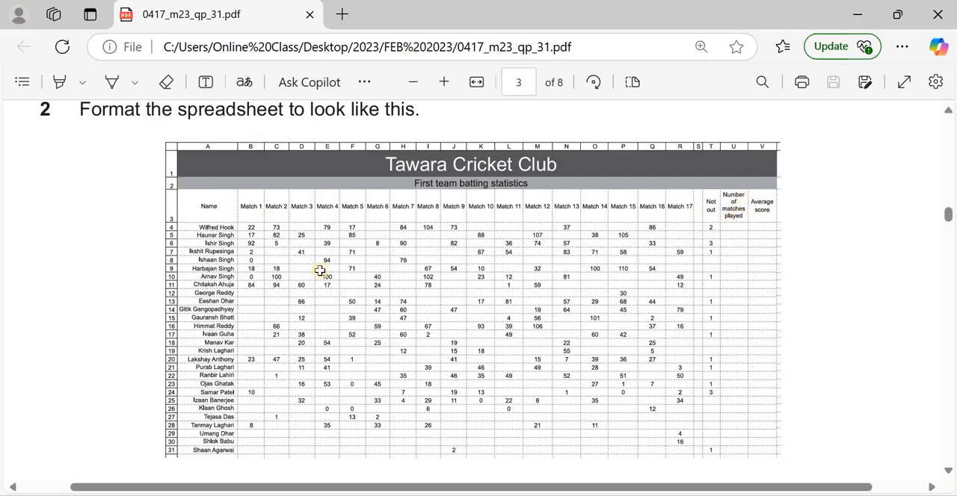
pyautogui.hotkey('alt', 'Tab')
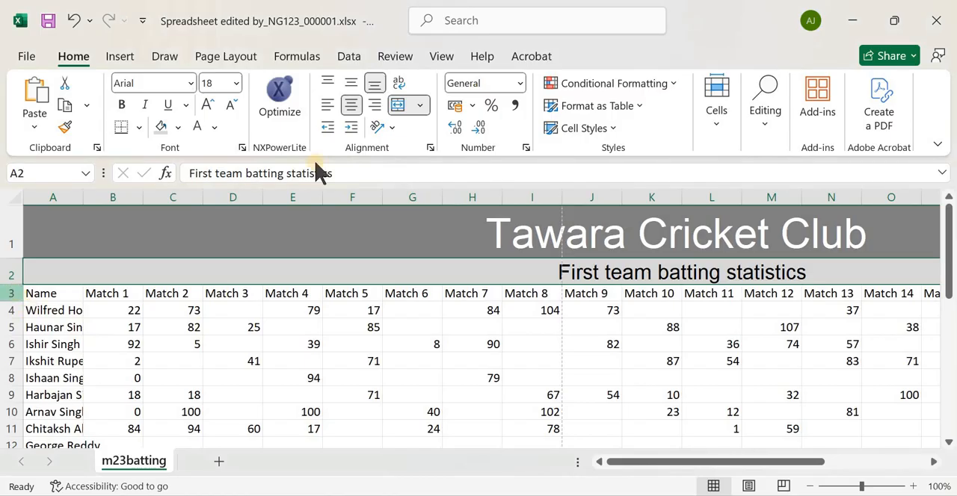
pyautogui.click(402, 86)
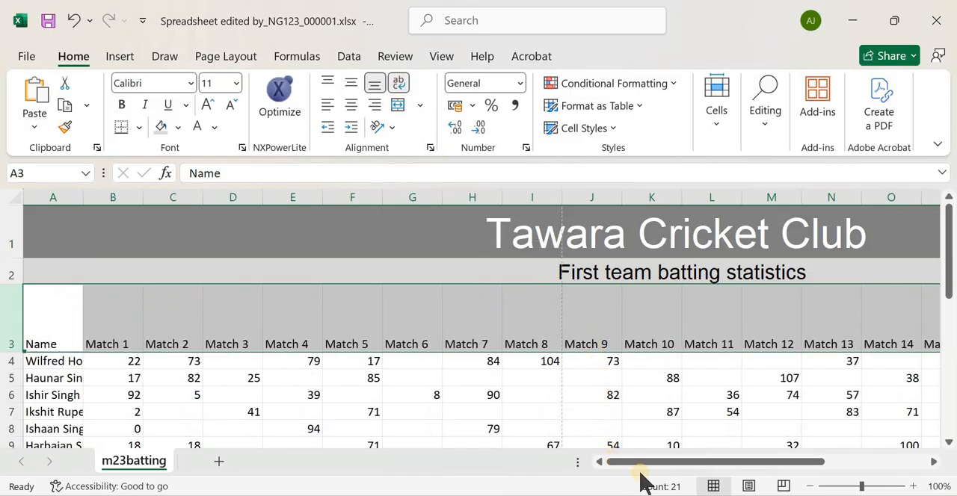
# Centre the Number of matches played heading in U3 and the Average score heading in V3, checking the exam paper's model
pyautogui.moveTo(675, 462); pyautogui.dragTo(813, 407)
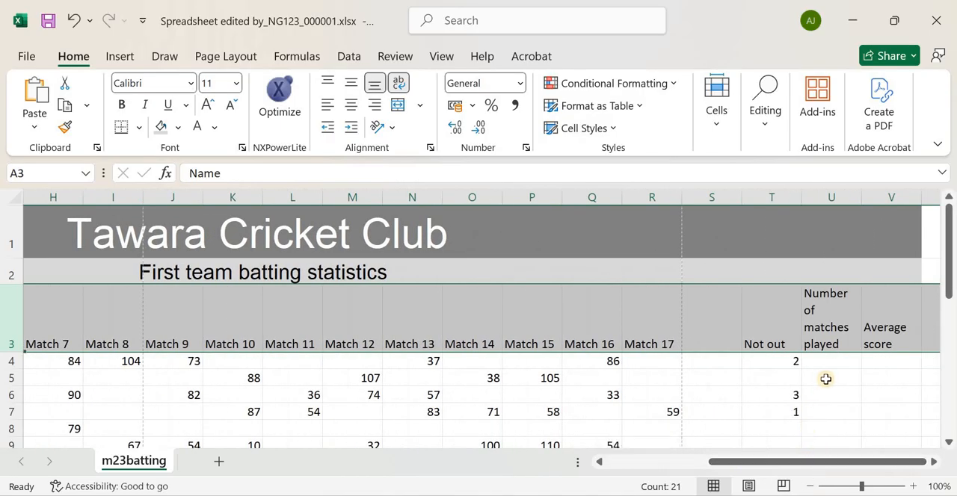
pyautogui.click(839, 319)
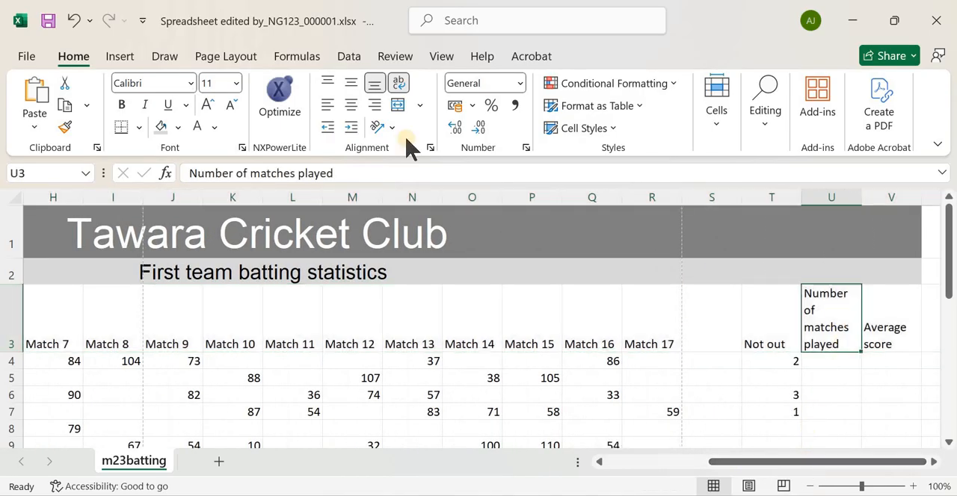
pyautogui.click(352, 105)
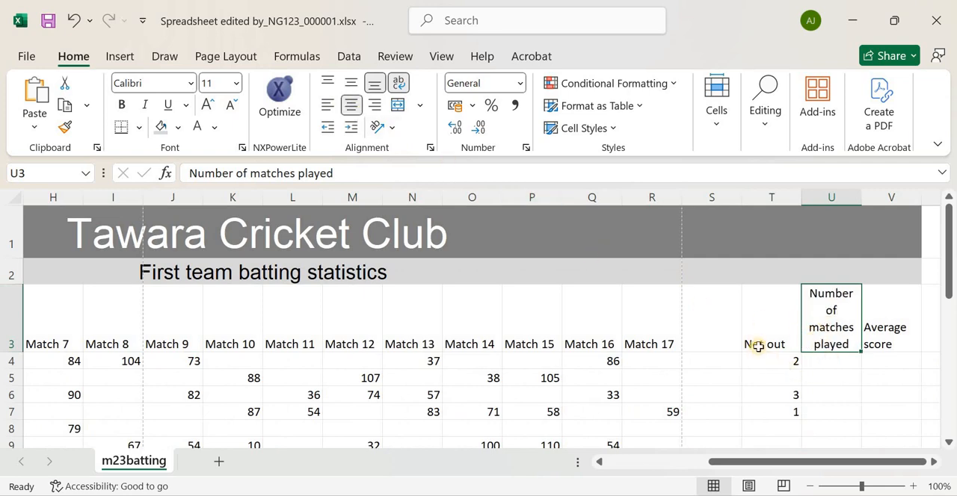
pyautogui.hotkey('alt', 'Tab')
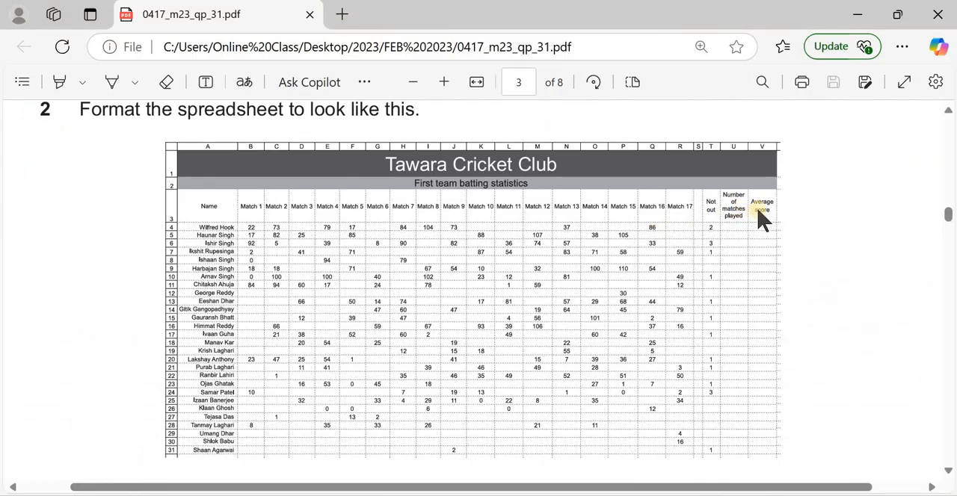
pyautogui.hotkey('alt', 'Tab')
pyautogui.click(886, 324)
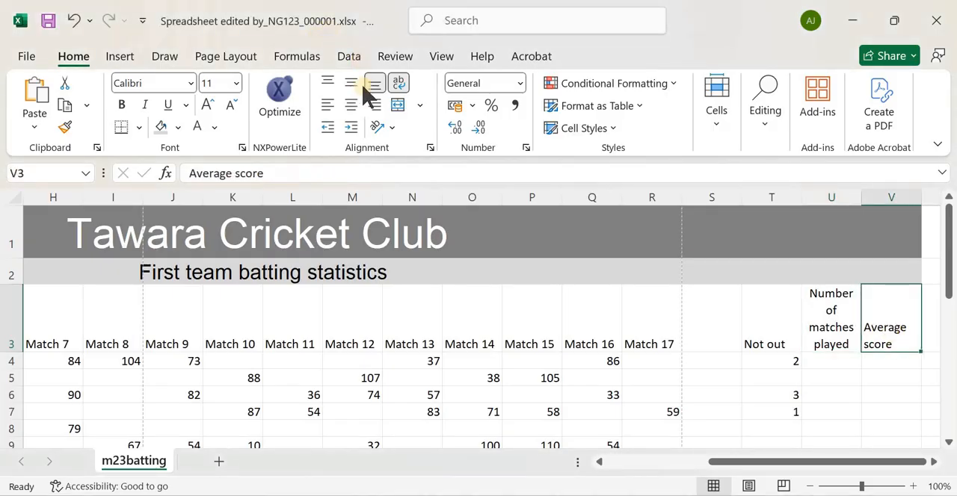
pyautogui.click(350, 105)
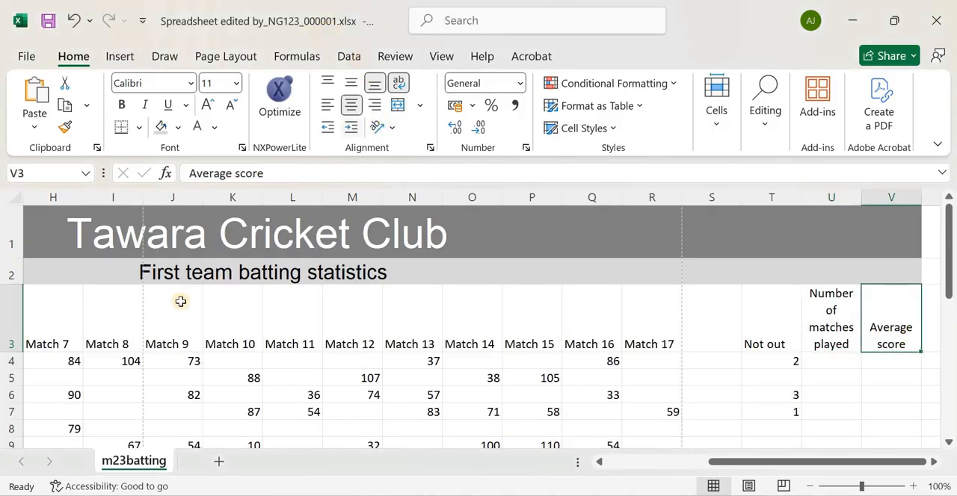
# Centre all row 3 headings horizontally and, after comparing with the exam paper's model, align them to the middle vertically
pyautogui.click(16, 319)
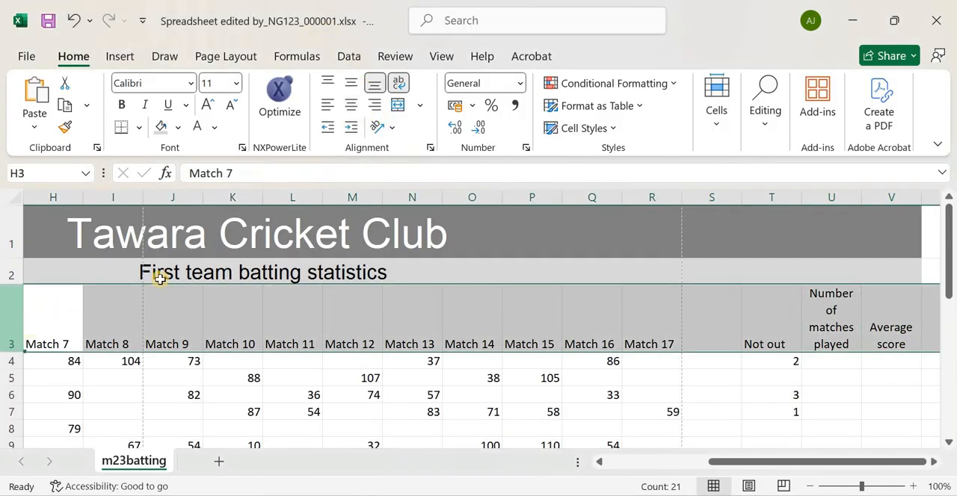
pyautogui.click(351, 106)
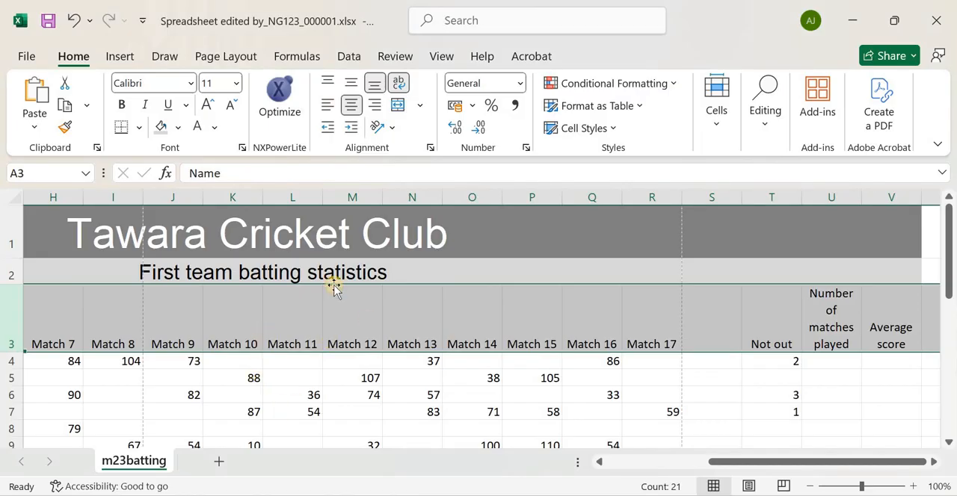
pyautogui.hotkey('alt', 'Tab')
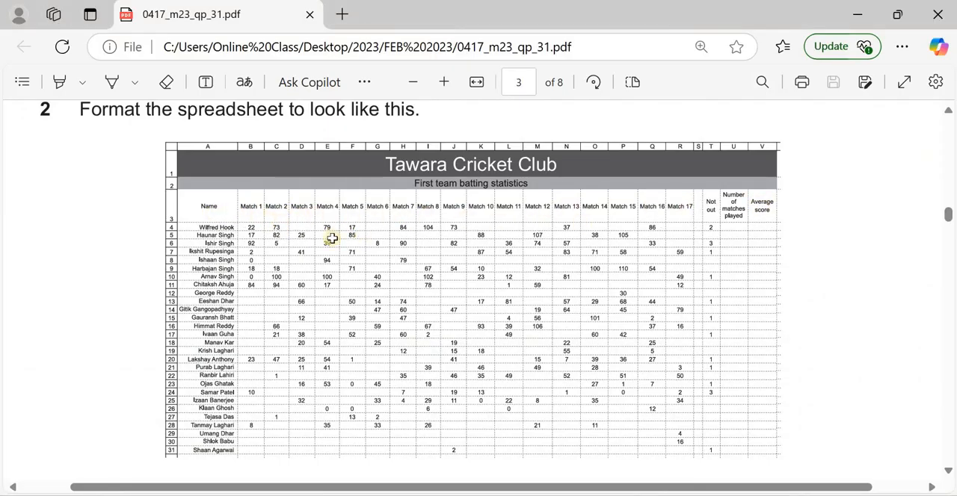
pyautogui.hotkey('alt', 'Tab')
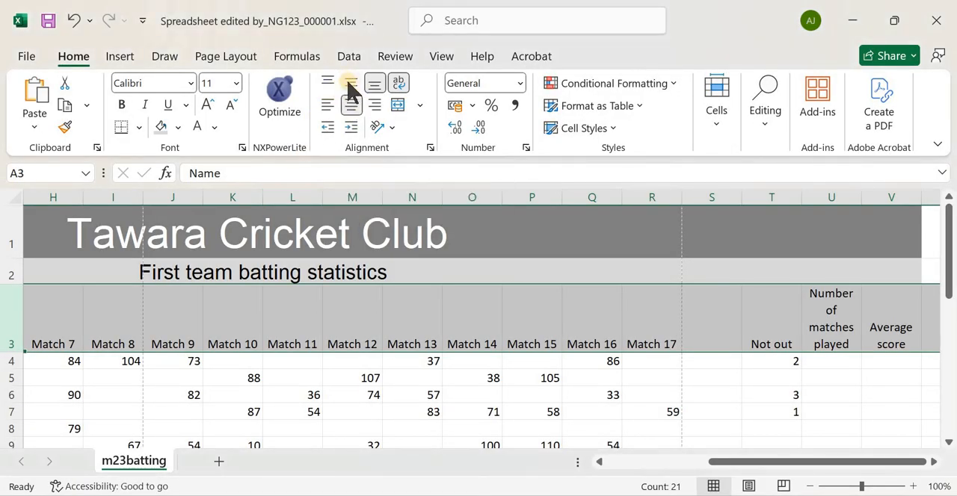
pyautogui.click(350, 87)
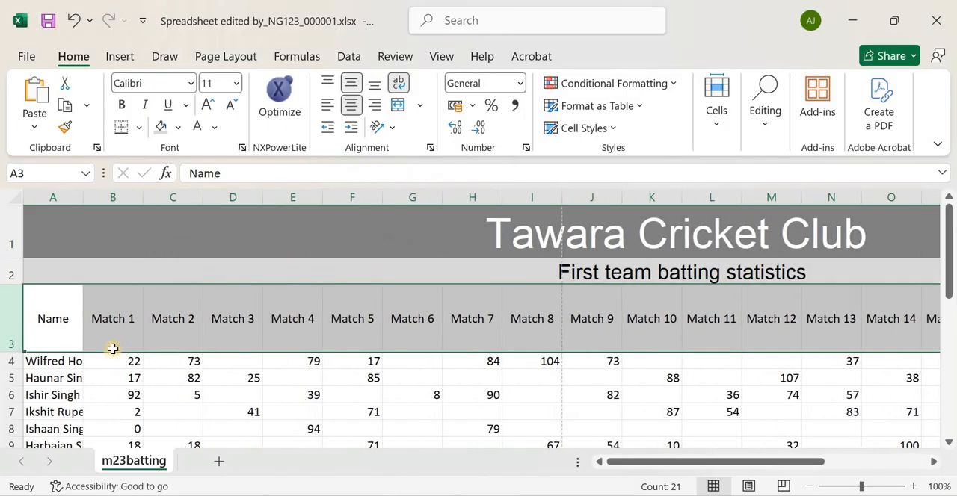
# Autofit the widths of columns A to V to their contents
pyautogui.moveTo(621, 461); pyautogui.dragTo(568, 464)
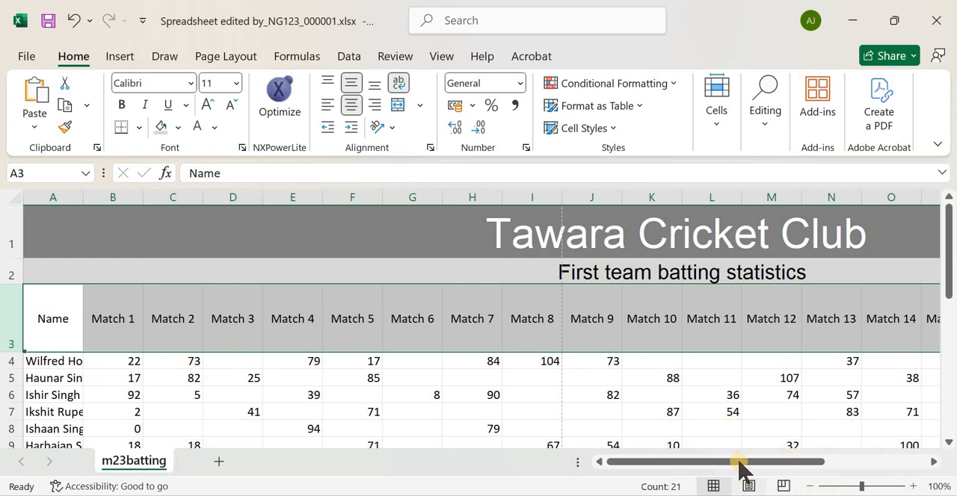
pyautogui.moveTo(742, 459); pyautogui.dragTo(749, 459)
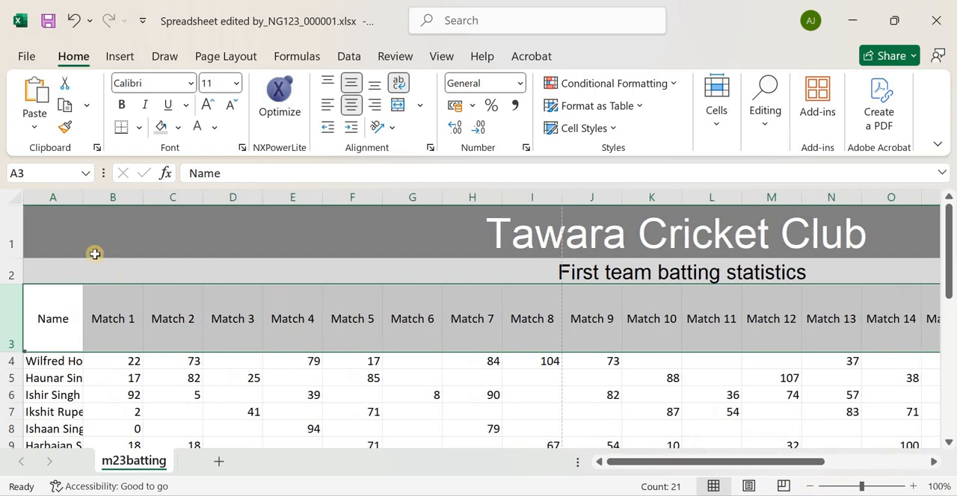
pyautogui.click(60, 196)
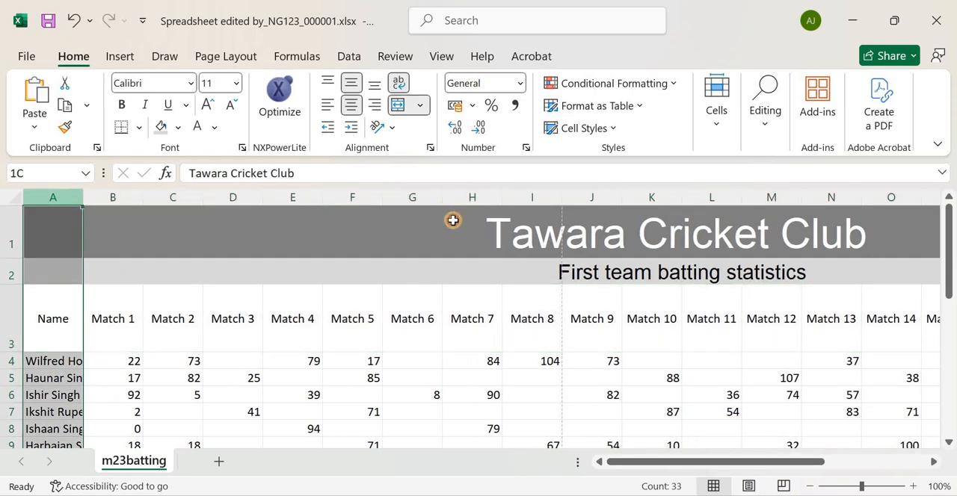
pyautogui.moveTo(452, 219); pyautogui.dragTo(837, 233)
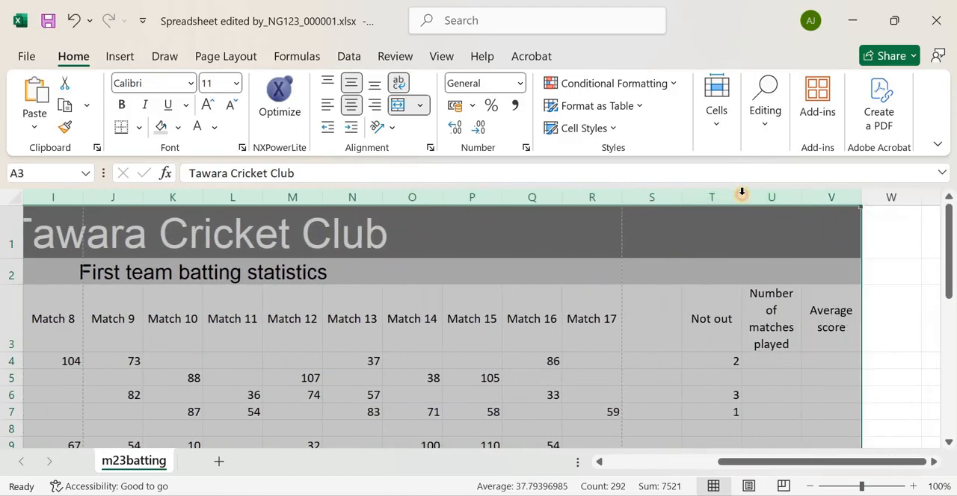
pyautogui.doubleClick(742, 194)
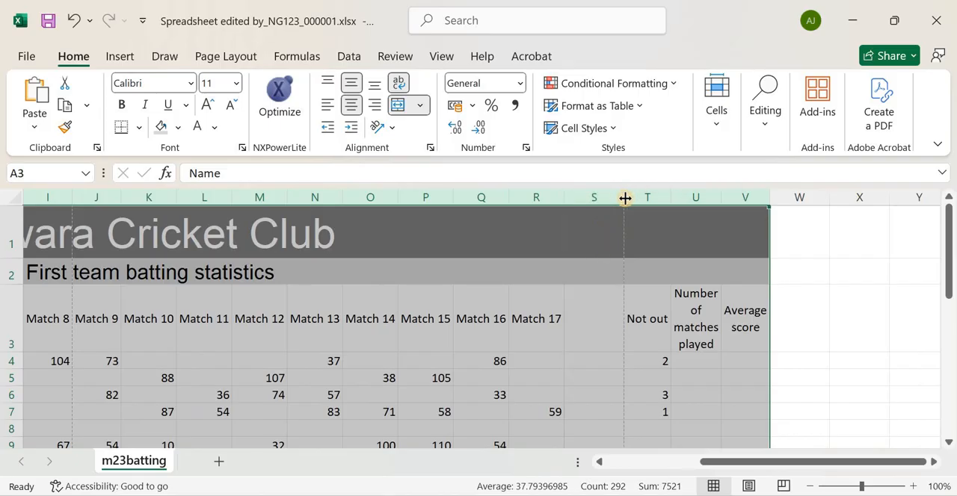
pyautogui.scroll(-13, 616, 297)
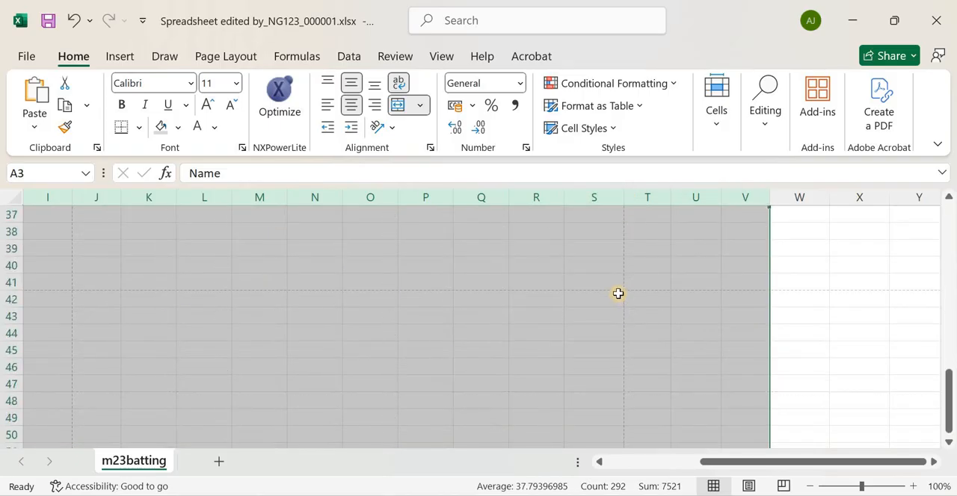
pyautogui.scroll(10, 614, 273)
pyautogui.scroll(3, 614, 273)
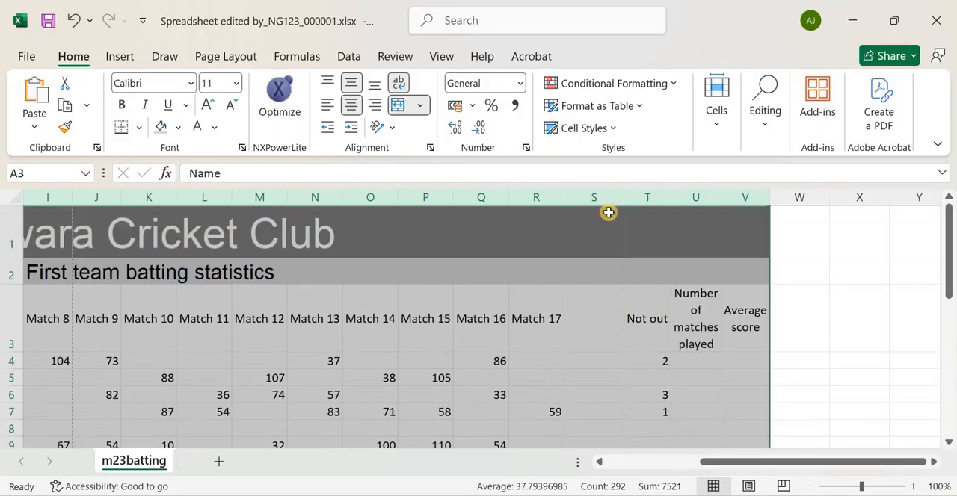
# Narrow the empty column S to match the question 2 model in the exam paper
pyautogui.click(601, 200)
pyautogui.hotkey('alt', 'Tab')
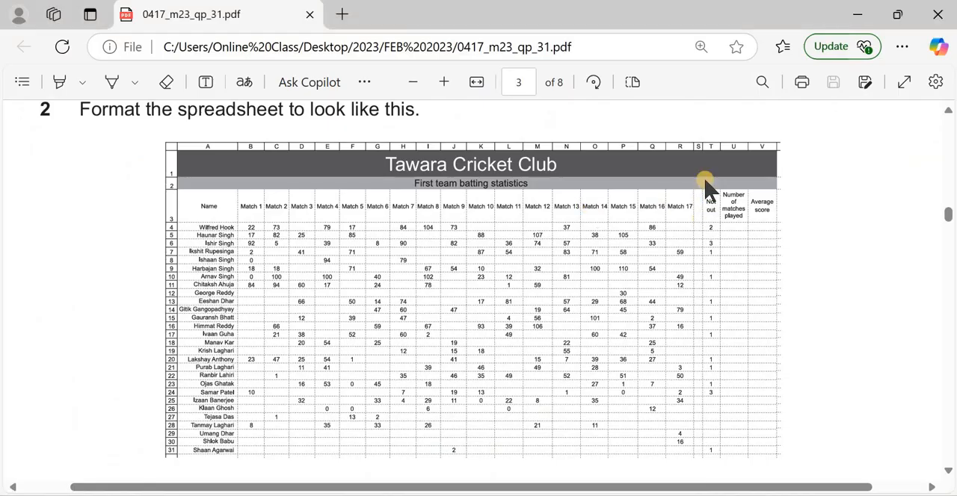
pyautogui.hotkey('alt', 'Tab')
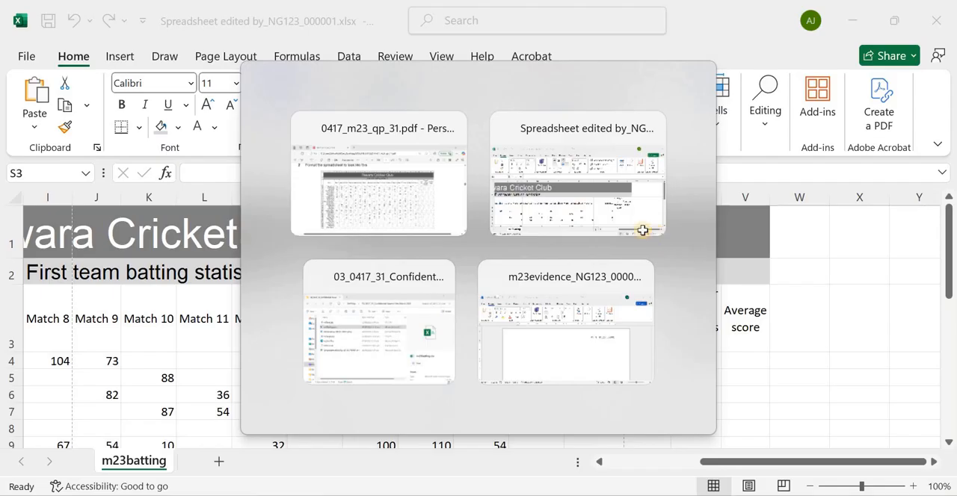
pyautogui.moveTo(623, 197); pyautogui.dragTo(579, 197)
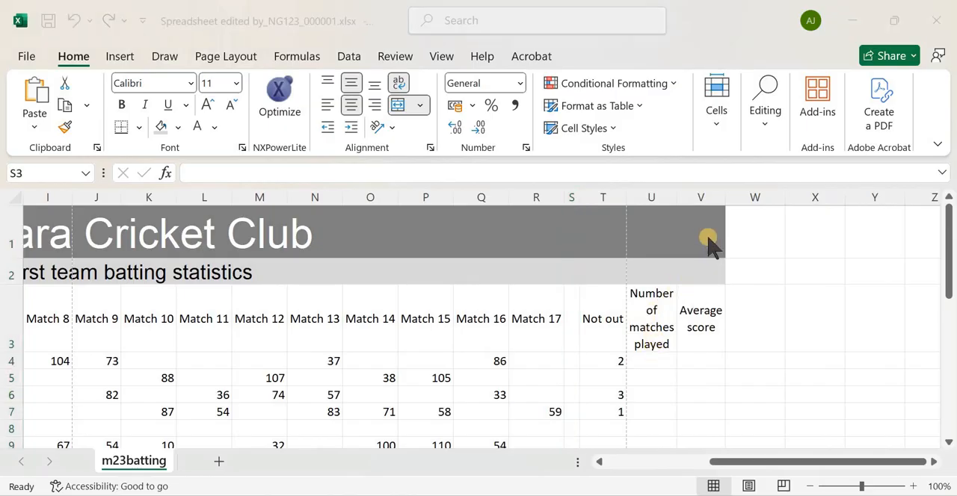
pyautogui.hotkey('alt', 'Tab')
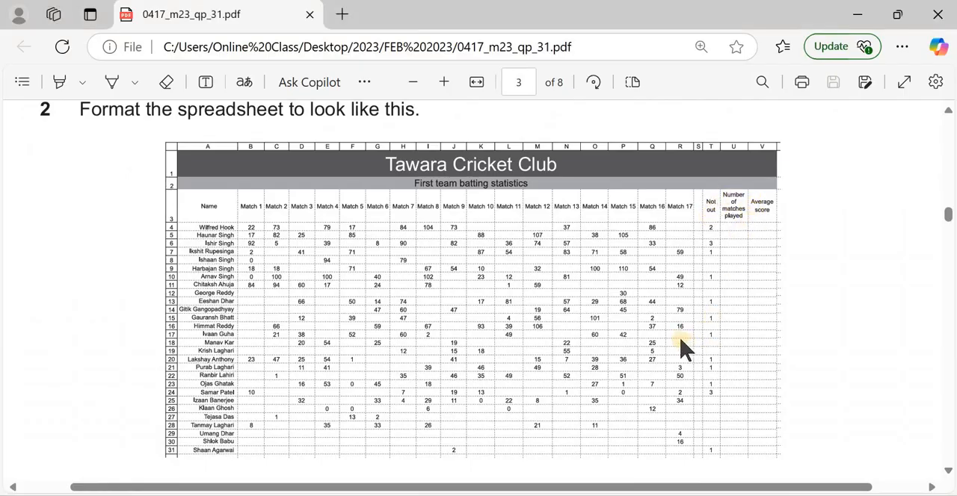
pyautogui.hotkey('alt', 'Tab')
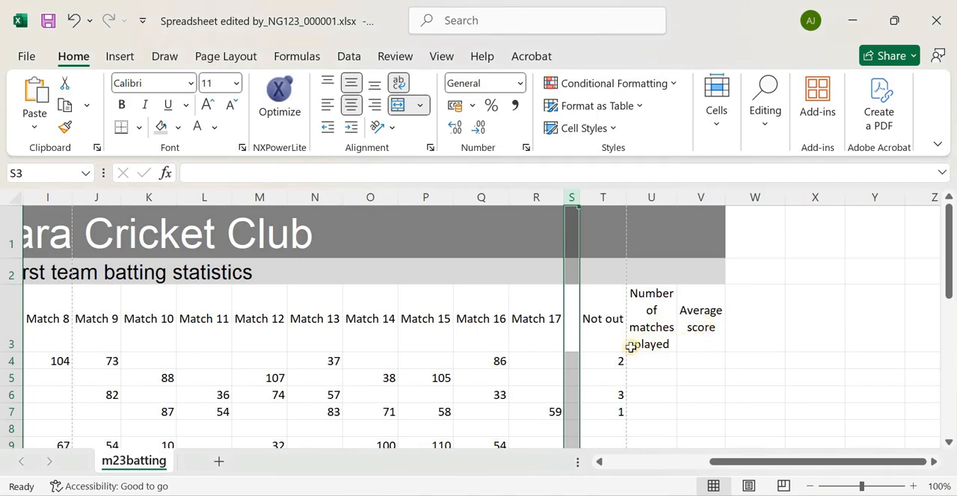
# Check the exam paper's model and make the row 3 headings bold
pyautogui.hotkey('alt', 'Tab')
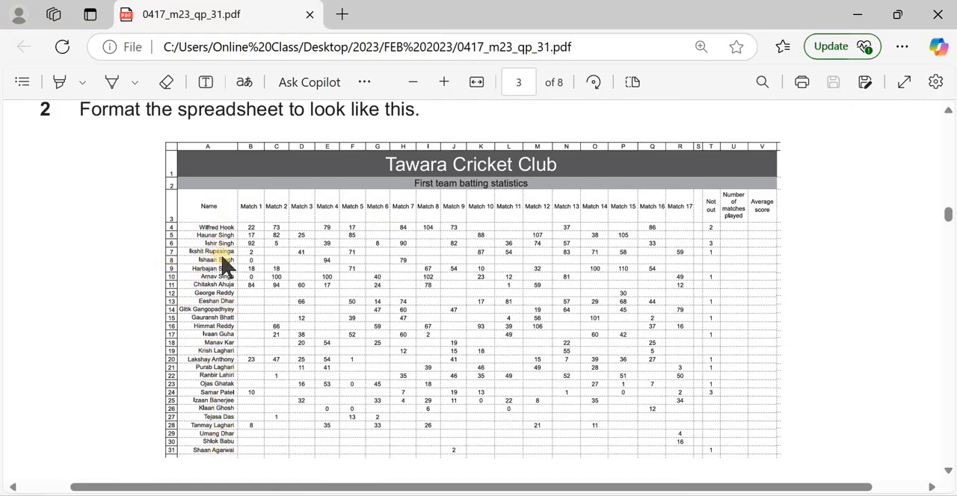
pyautogui.hotkey('alt', 'Tab')
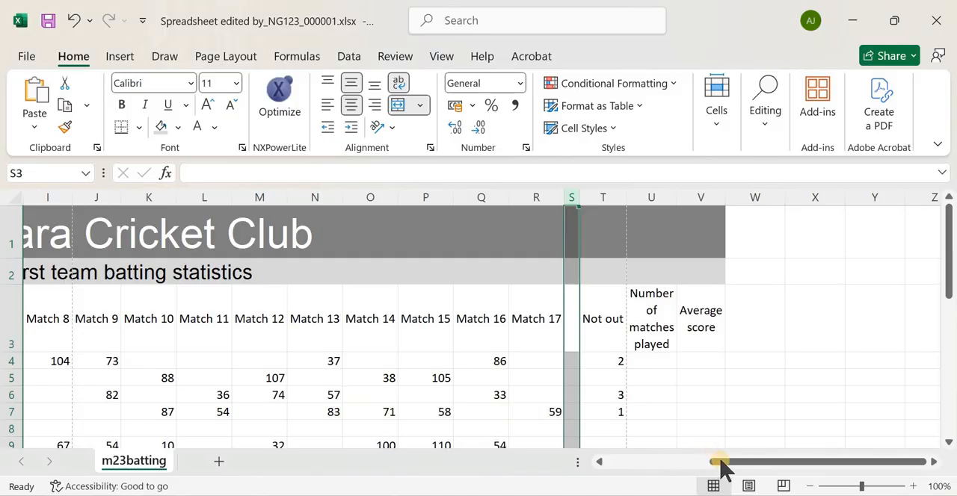
pyautogui.moveTo(720, 465); pyautogui.dragTo(26, 322)
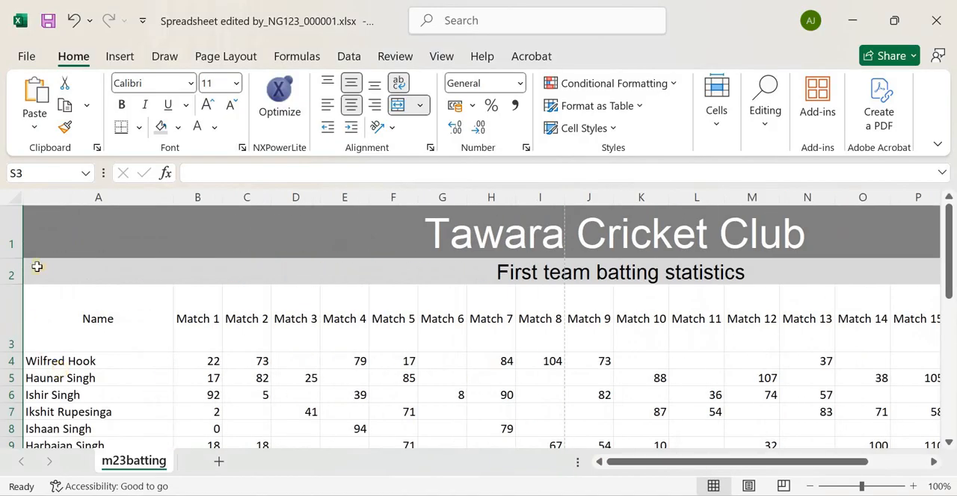
pyautogui.click(11, 317)
pyautogui.click(123, 105)
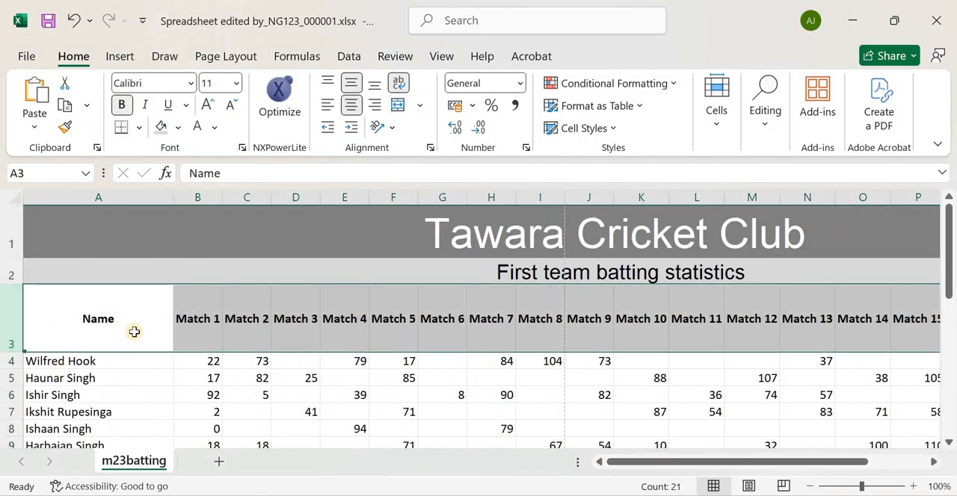
# Right-align the player names in A4:A31 and compare them with the exam paper's model
pyautogui.moveTo(60, 361); pyautogui.dragTo(134, 416)
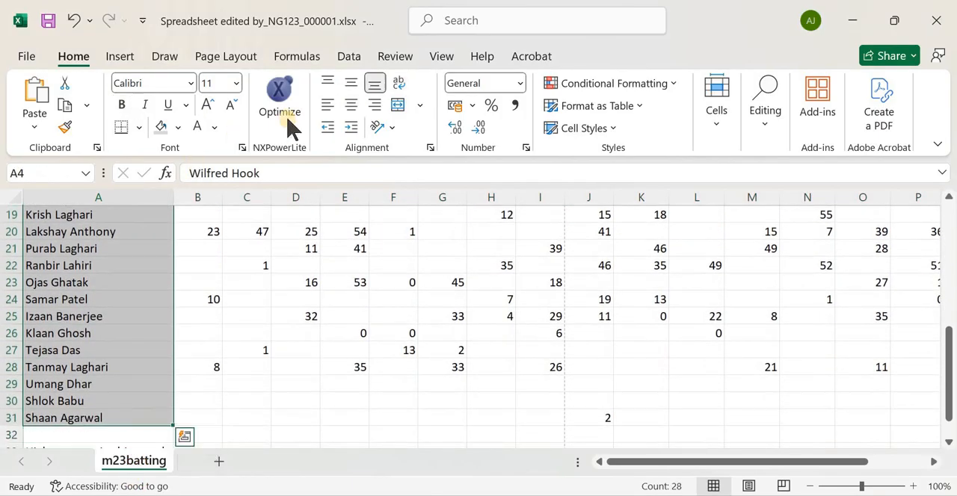
pyautogui.click(374, 106)
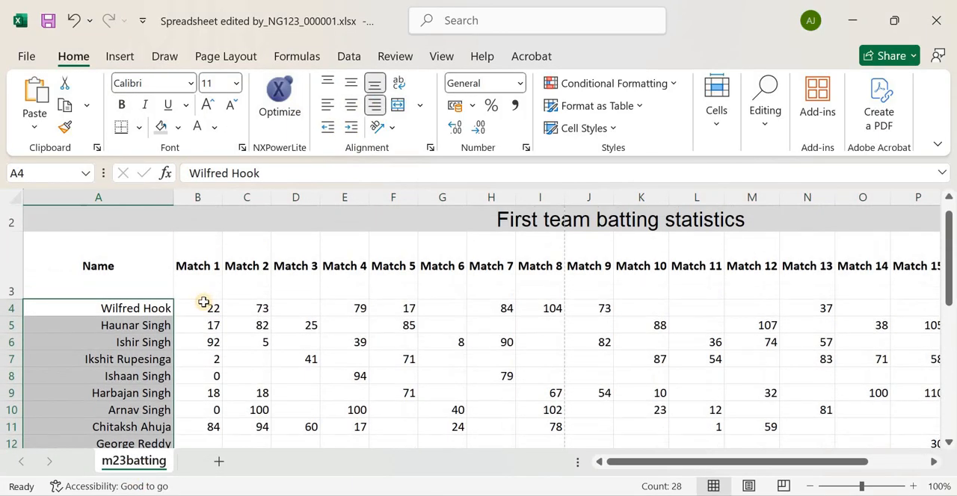
pyautogui.hotkey('alt', 'Tab')
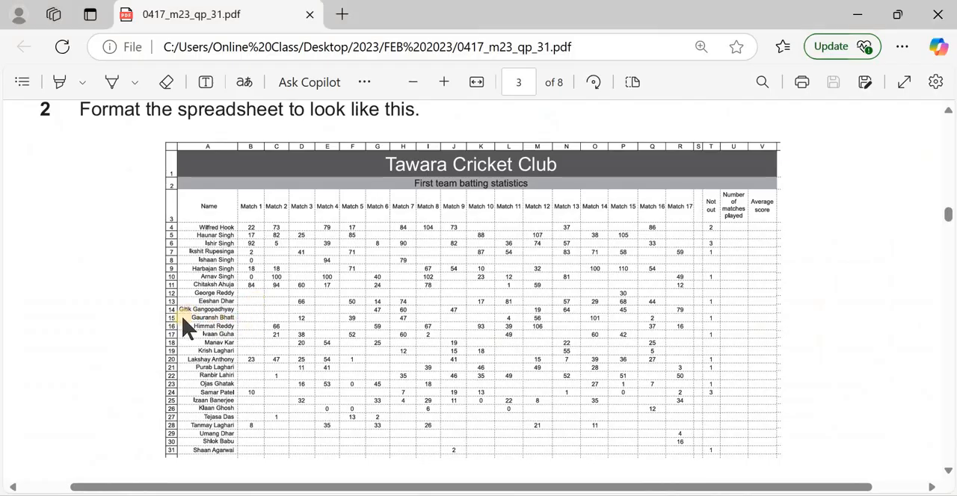
pyautogui.hotkey('alt', 'Tab')
pyautogui.scroll(-2, 118, 360)
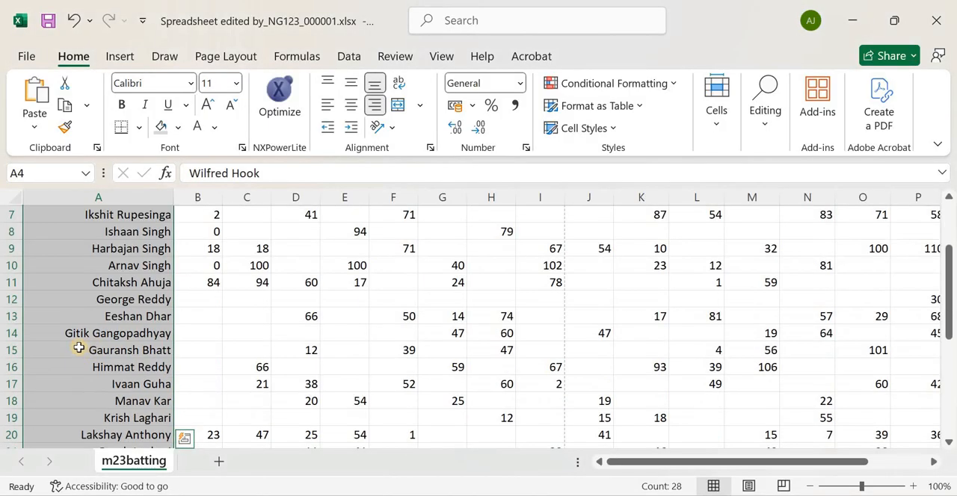
# Narrow column A so that it just fits the longest player name
pyautogui.click(120, 334)
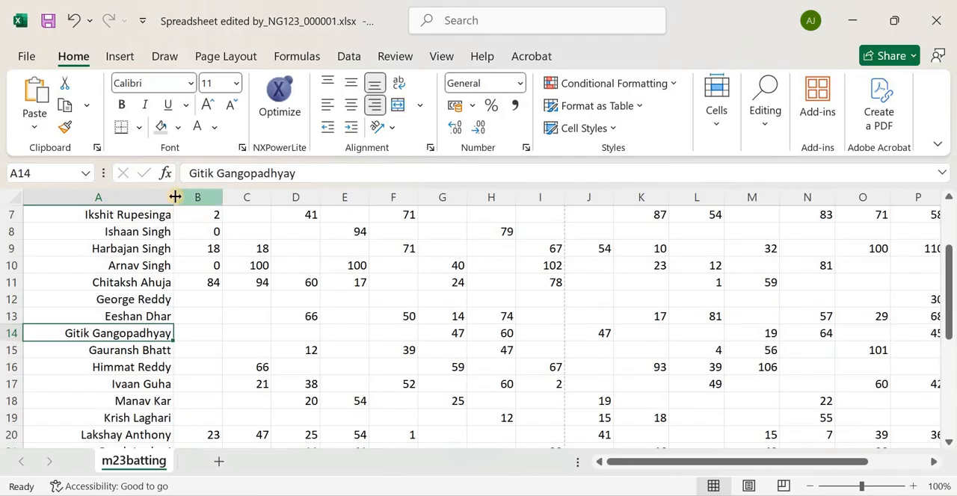
pyautogui.moveTo(158, 194); pyautogui.dragTo(141, 194)
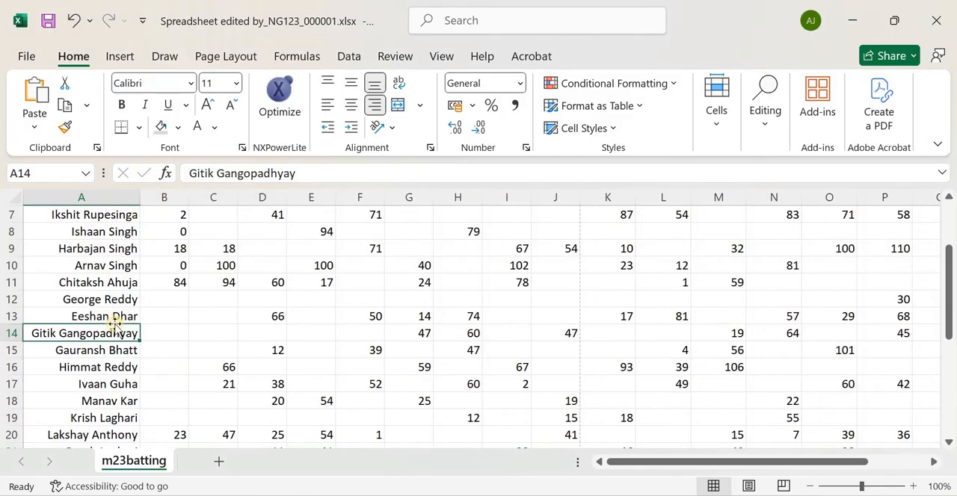
pyautogui.scroll(-4, 113, 323)
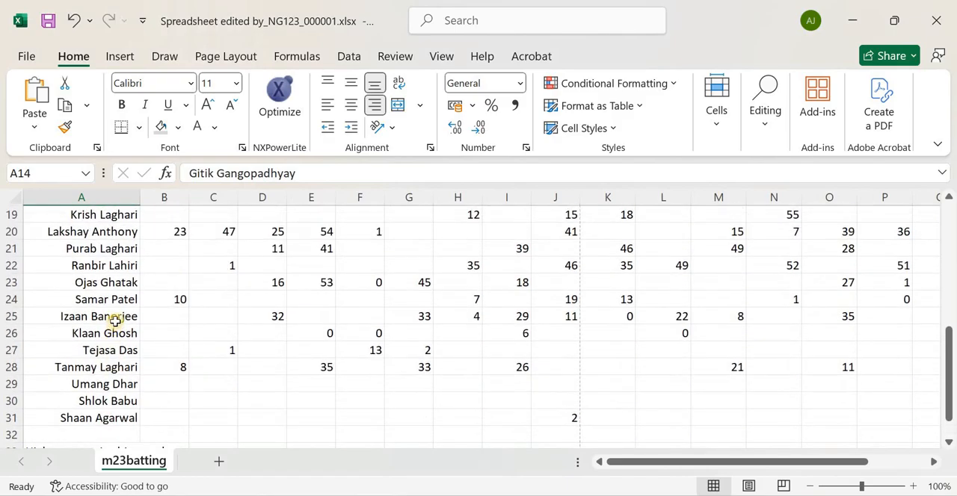
# Consult the exam paper's model and centre the match scores and Not out values in B4:T31 horizontally
pyautogui.hotkey('alt', 'Tab')
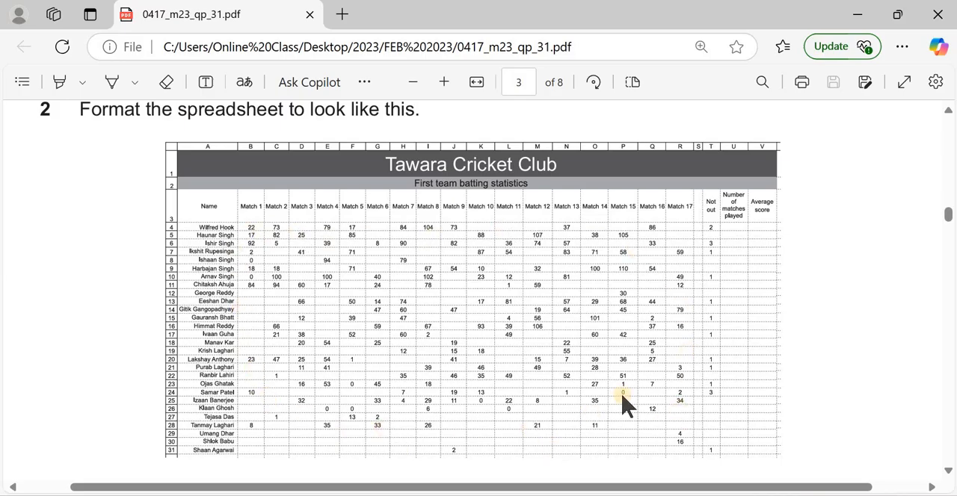
pyautogui.hotkey('alt', 'Tab')
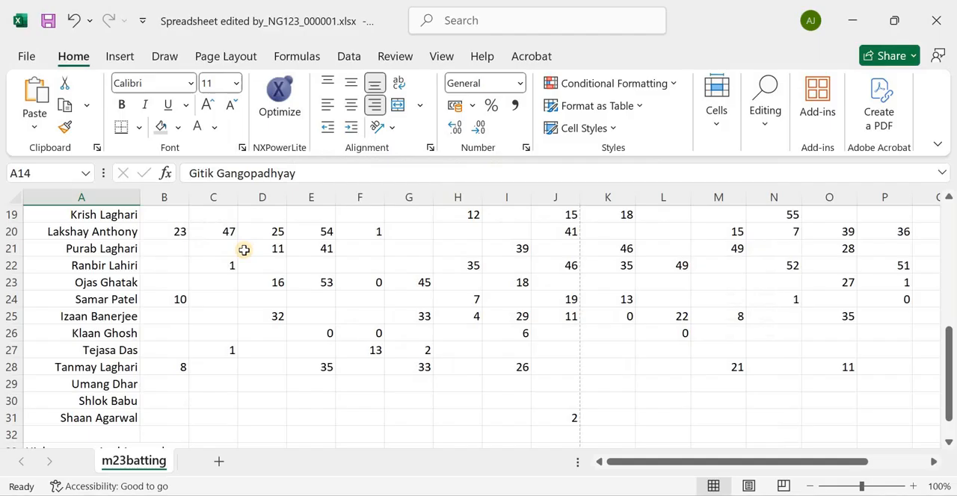
pyautogui.scroll(-3, 330, 308)
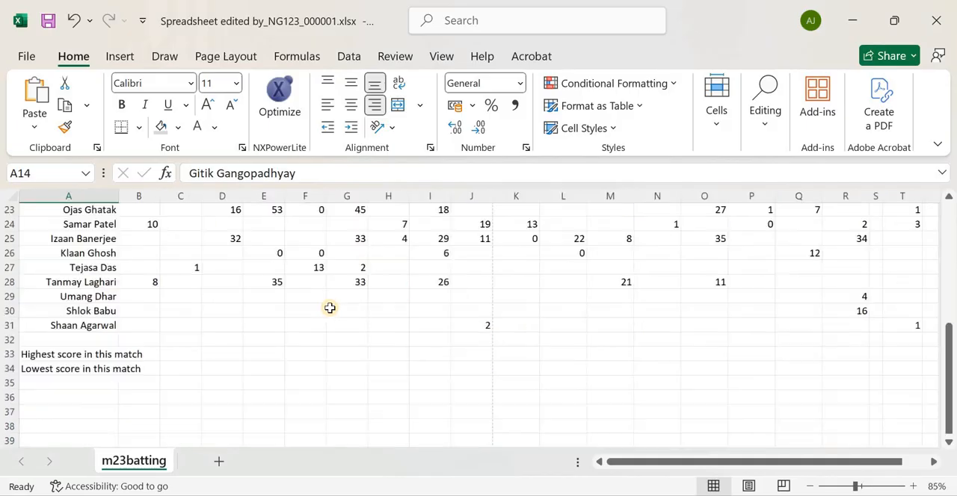
pyautogui.scroll(3, 181, 296)
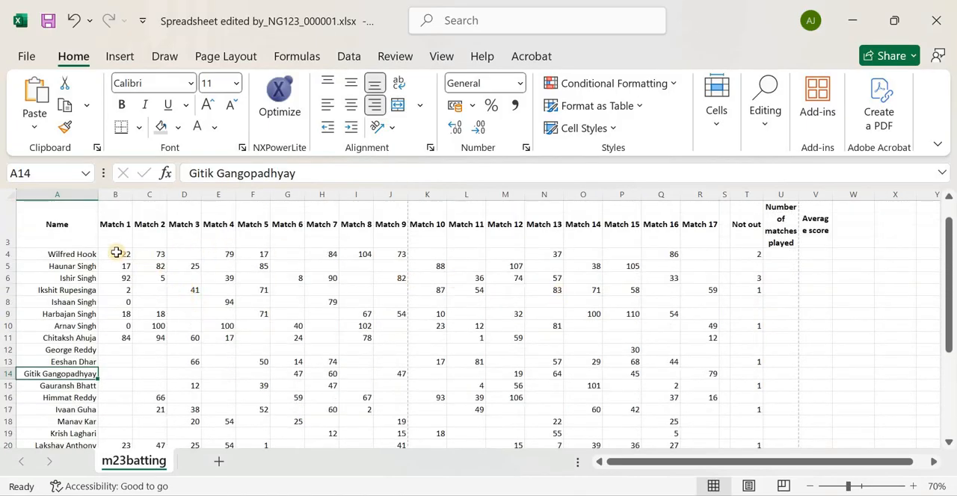
pyautogui.moveTo(116, 254); pyautogui.dragTo(655, 318)
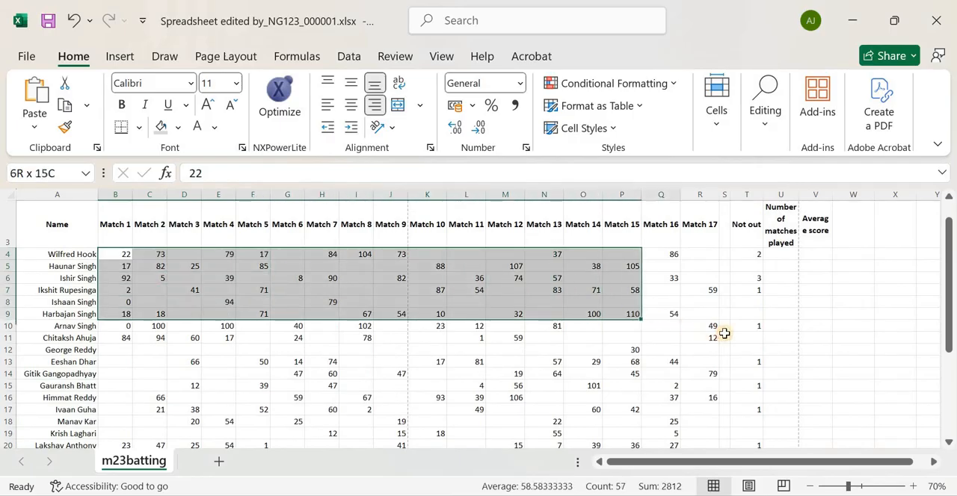
pyautogui.moveTo(723, 333); pyautogui.dragTo(761, 401)
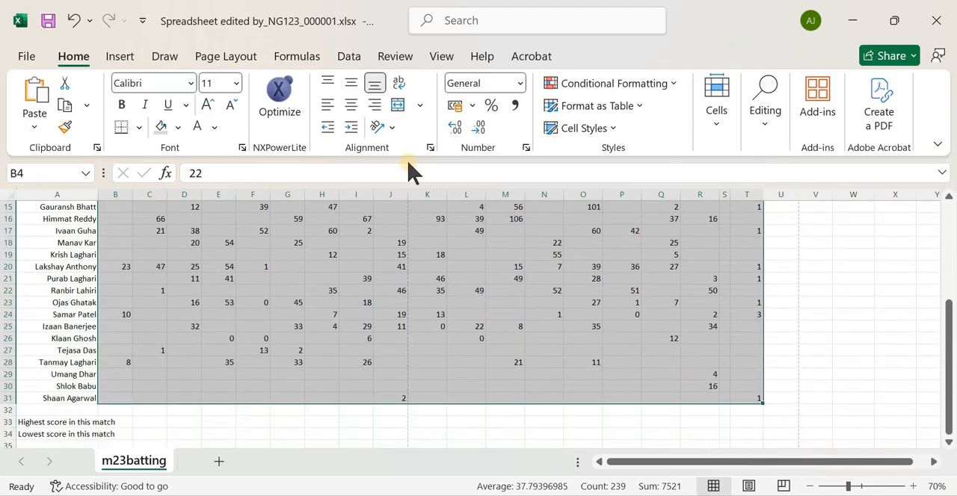
pyautogui.click(350, 104)
pyautogui.scroll(5, 674, 317)
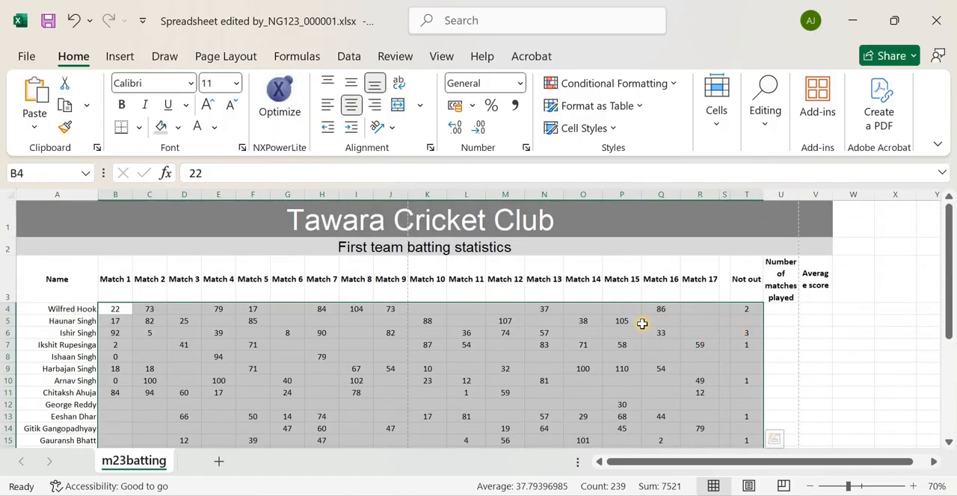
# Compare the spreadsheet's layout with the question 2 model and read the row formatting instructions below it
pyautogui.hotkey('alt', 'Tab')
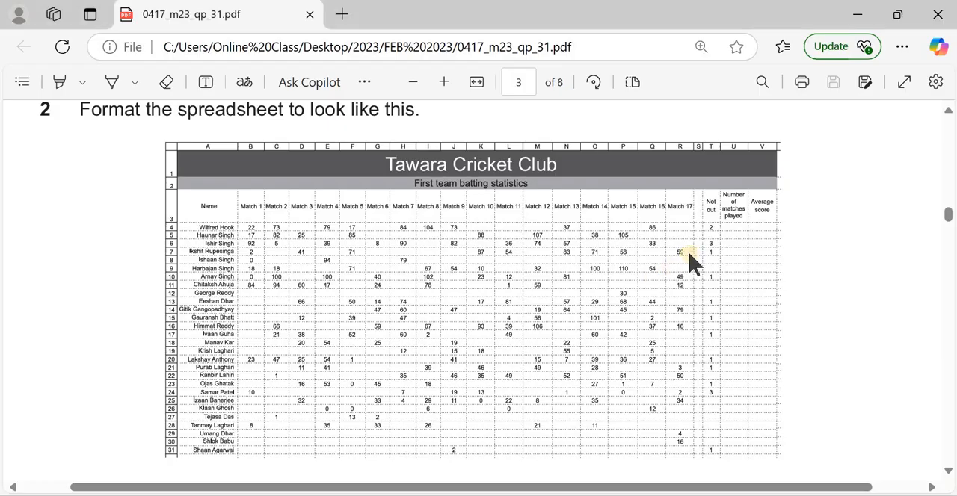
pyautogui.hotkey('alt', 'Tab')
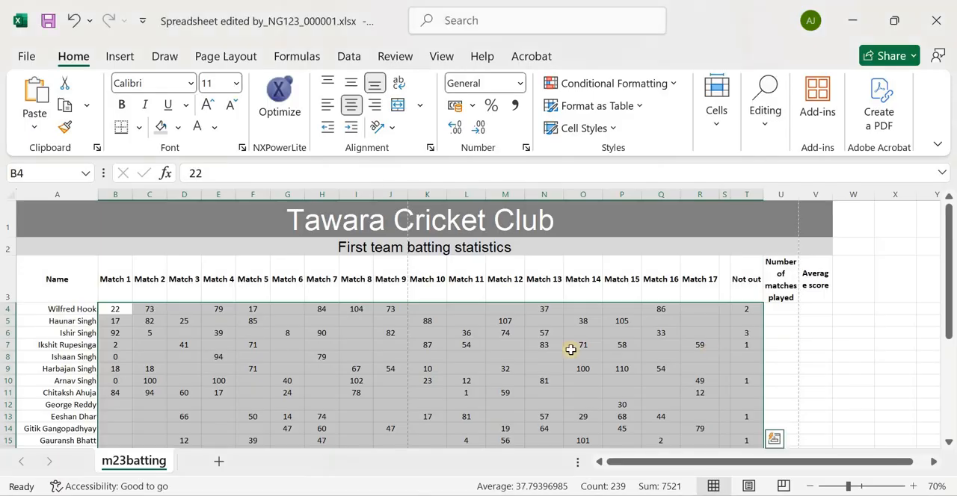
pyautogui.moveTo(230, 340); pyautogui.dragTo(282, 336)
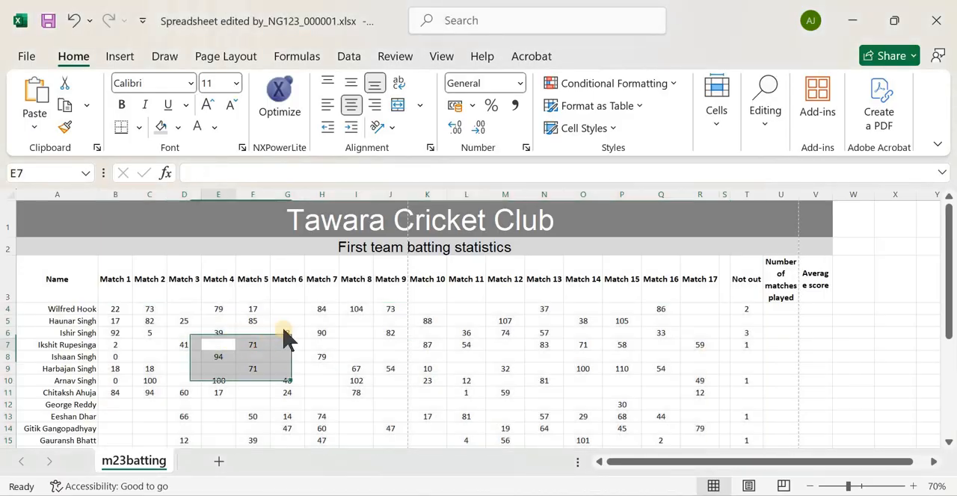
pyautogui.hotkey('alt', 'Tab')
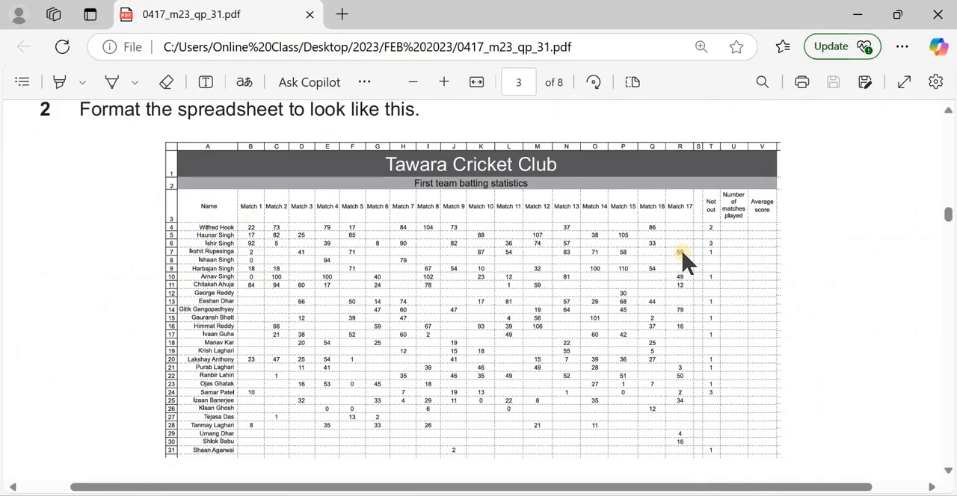
pyautogui.hotkey('alt', 'Tab')
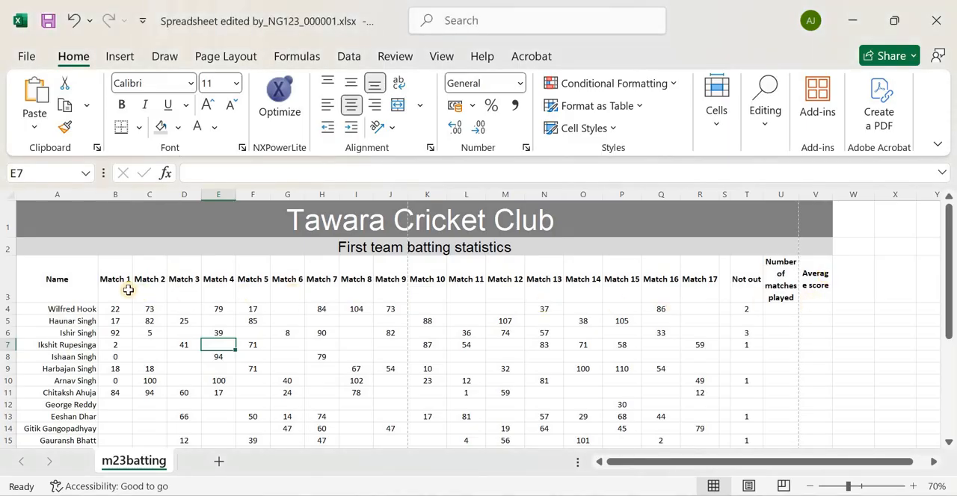
pyautogui.hotkey('alt', 'Tab')
pyautogui.scroll(-3, 312, 269)
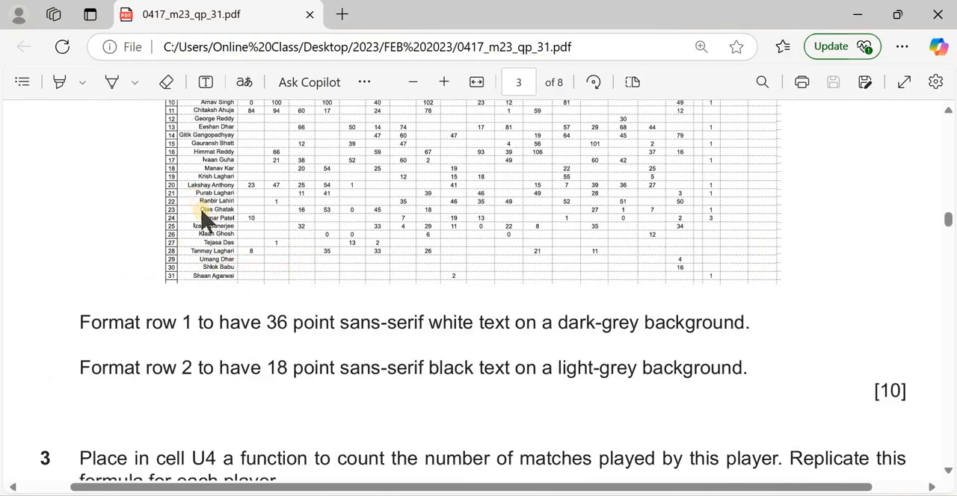
pyautogui.scroll(3, 212, 246)
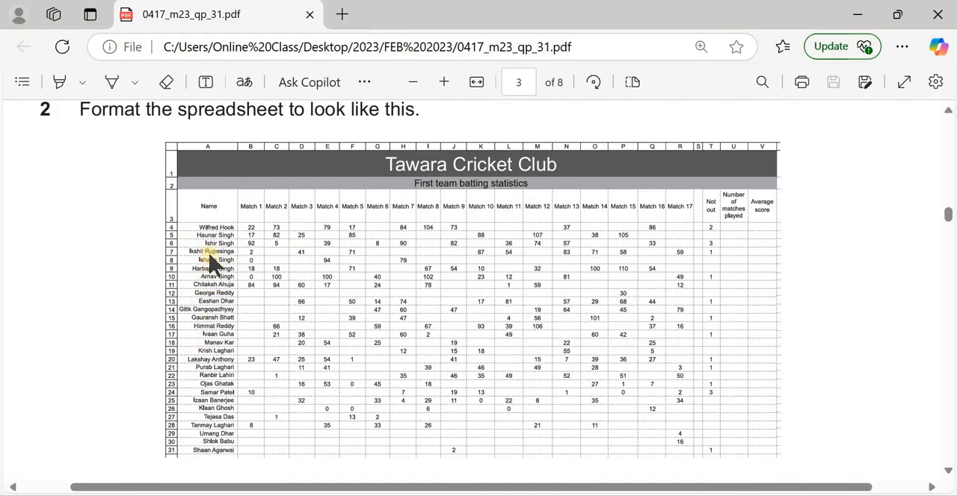
# Make the player names in A4:A31 bold and review the question 2 model and instructions in the exam paper
pyautogui.hotkey('alt', 'Tab')
pyautogui.moveTo(80, 309); pyautogui.dragTo(91, 420)
pyautogui.click(122, 106)
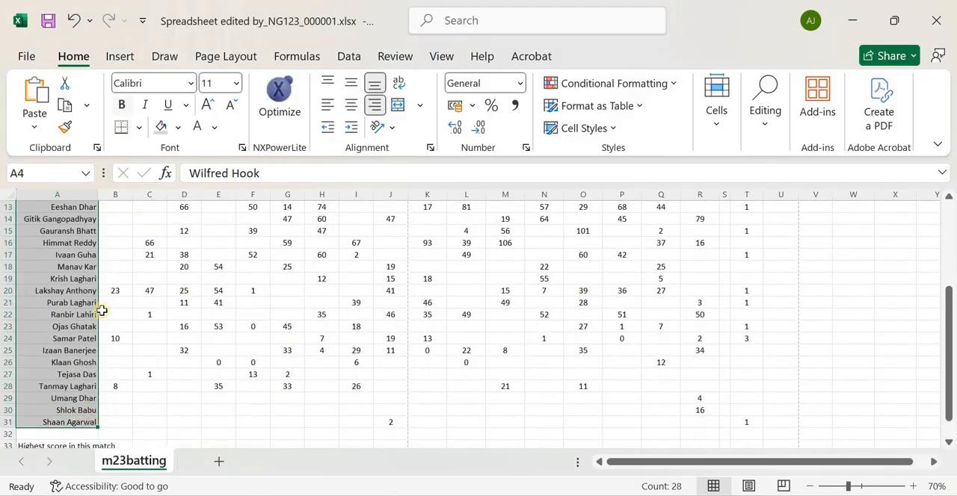
pyautogui.scroll(4, 75, 351)
pyautogui.scroll(-5, 54, 385)
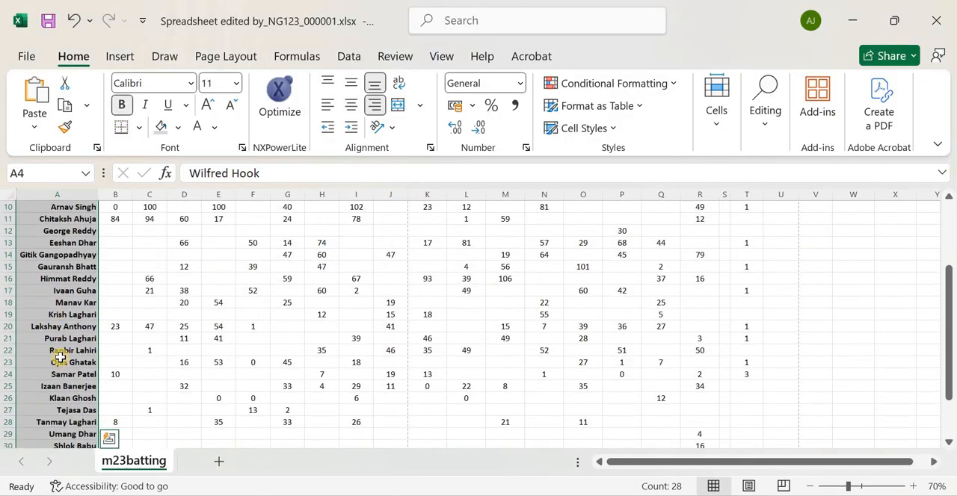
pyautogui.click(83, 315)
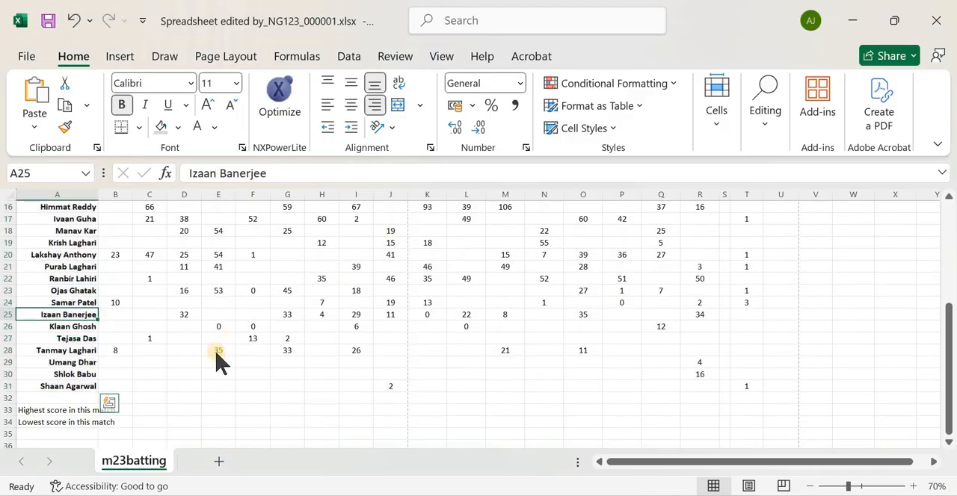
pyautogui.hotkey('alt', 'Tab')
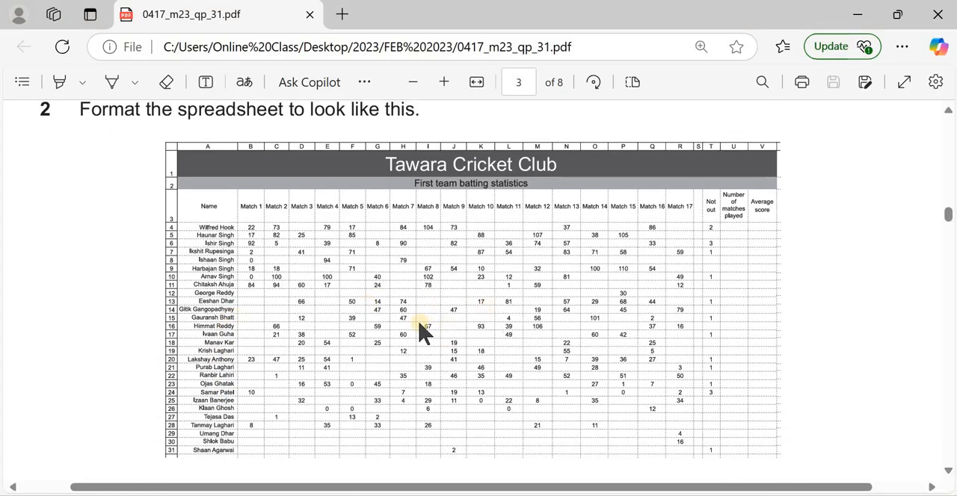
pyautogui.scroll(-3, 397, 326)
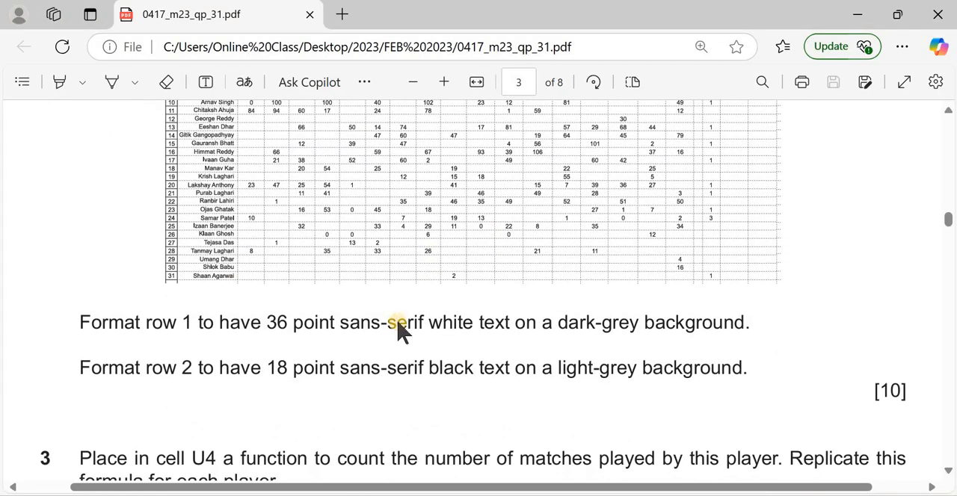
# Check the question 2 model in the exam paper and narrow column T so that the Not out heading wraps onto two lines
pyautogui.scroll(-3, 366, 297)
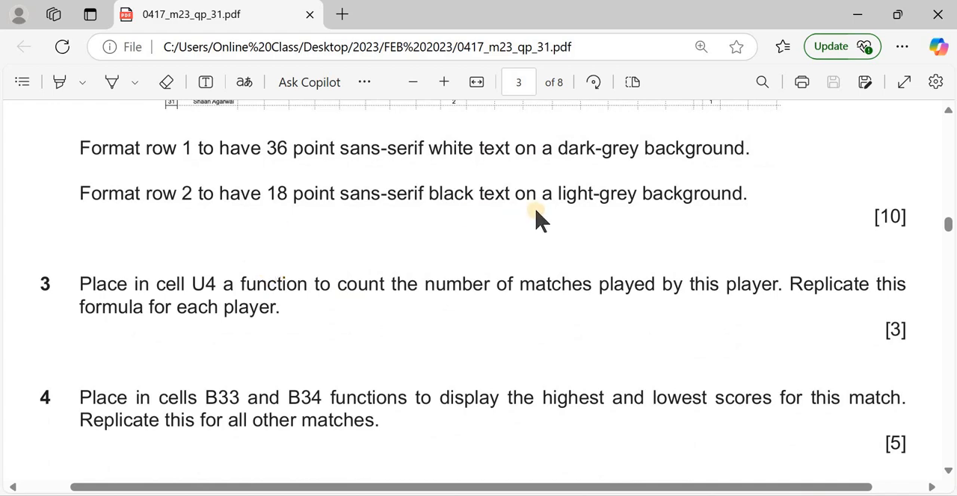
pyautogui.scroll(3, 306, 257)
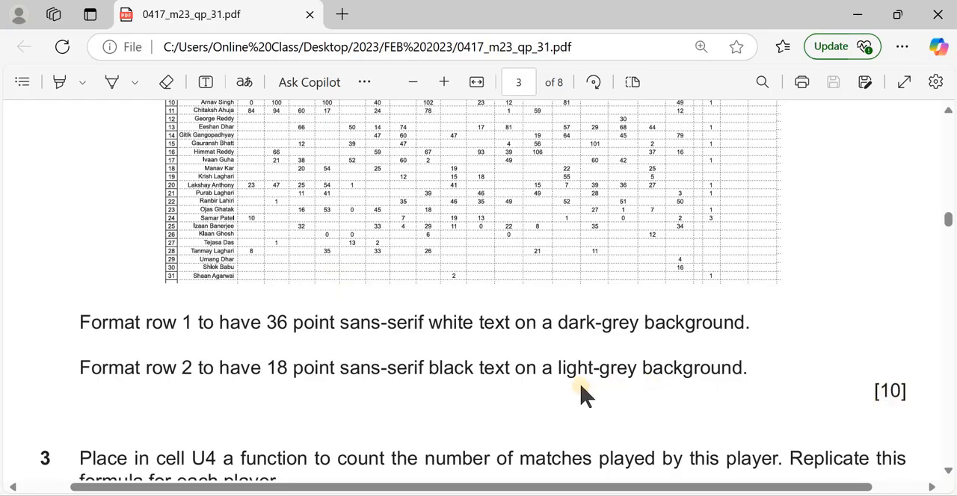
pyautogui.scroll(3, 401, 323)
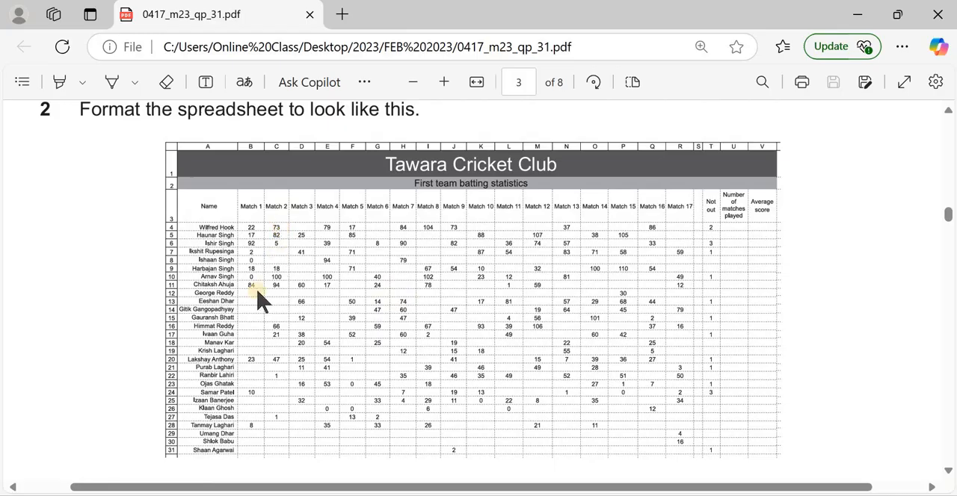
pyautogui.scroll(-3, 209, 326)
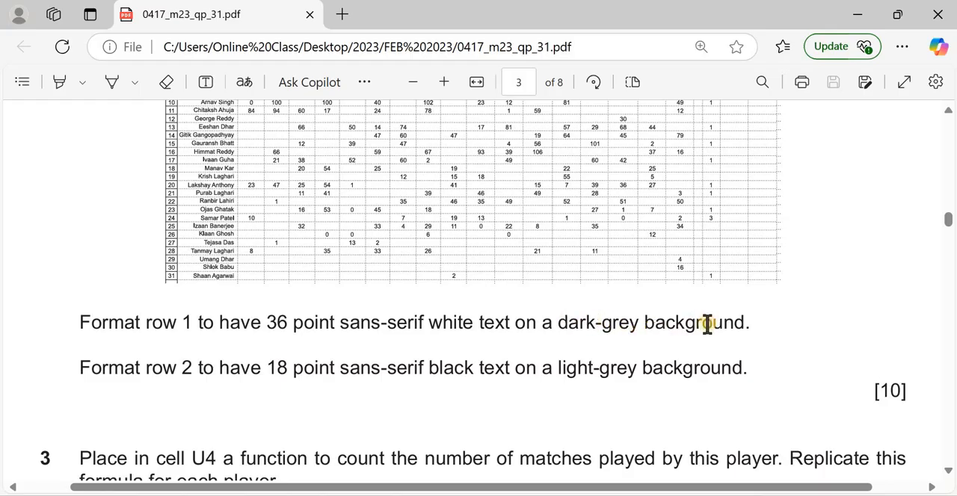
pyautogui.scroll(3, 374, 188)
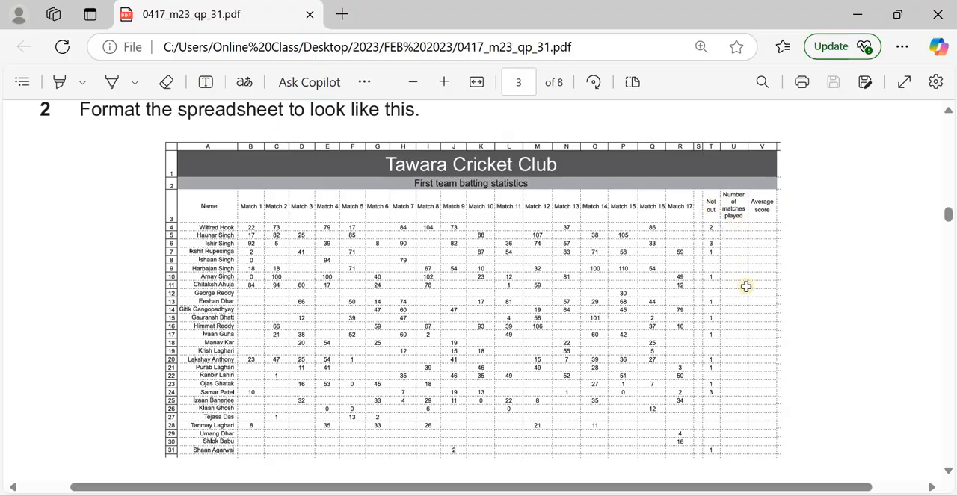
pyautogui.hotkey('alt', 'Tab')
pyautogui.scroll(5, 740, 302)
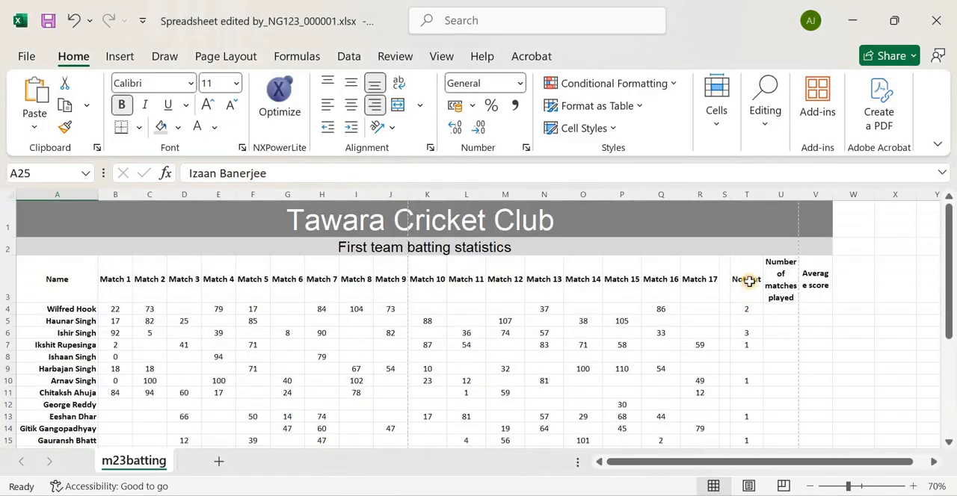
pyautogui.click(748, 280)
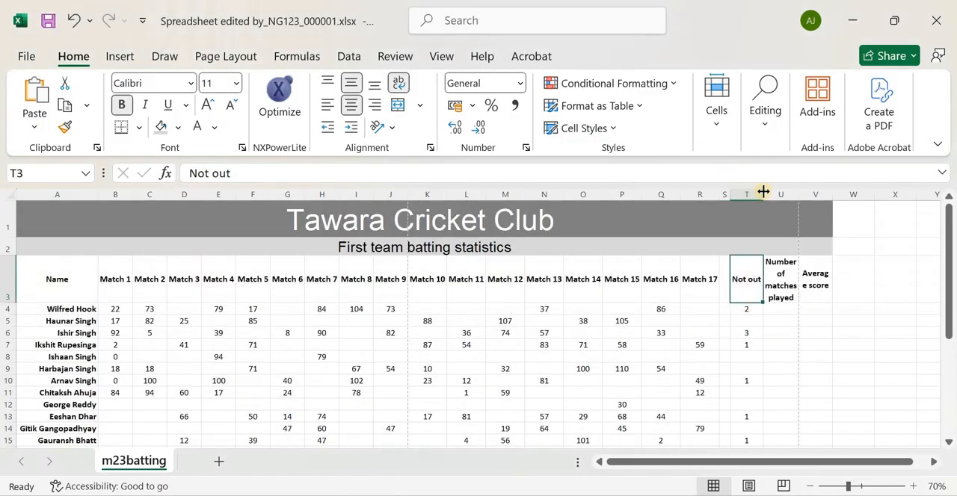
pyautogui.moveTo(763, 193); pyautogui.dragTo(757, 192)
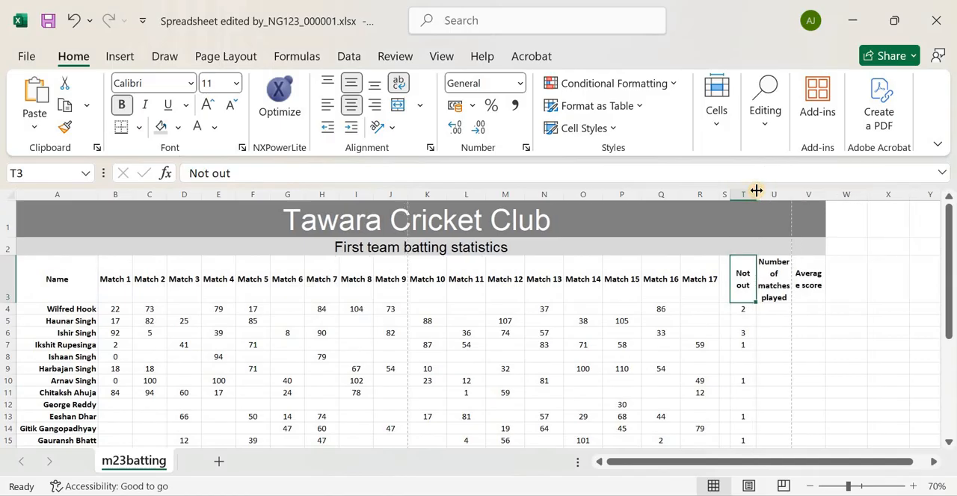
pyautogui.hotkey('alt', 'Tab')
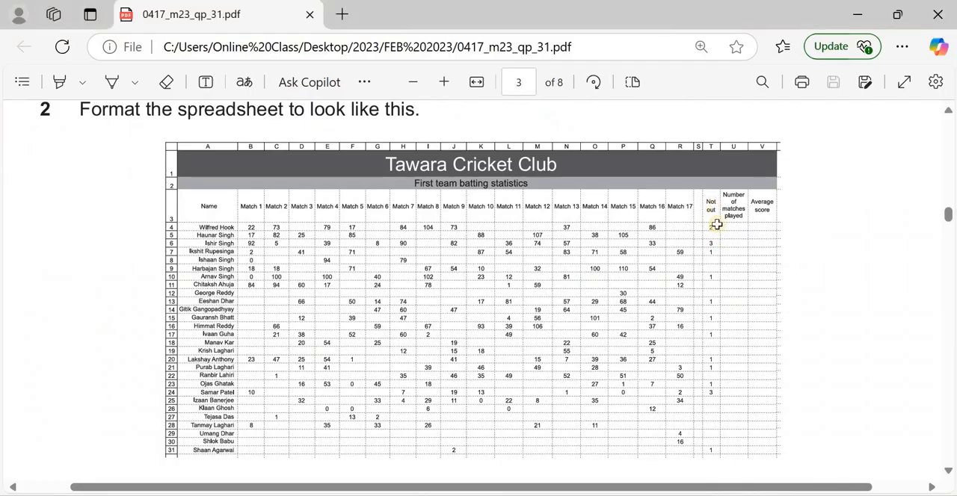
pyautogui.hotkey('alt', 'Tab')
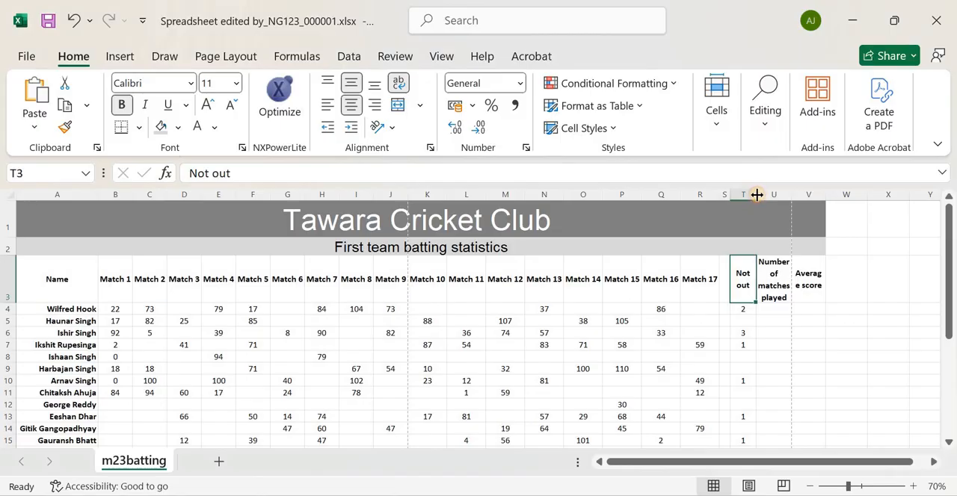
pyautogui.moveTo(757, 195); pyautogui.dragTo(753, 195)
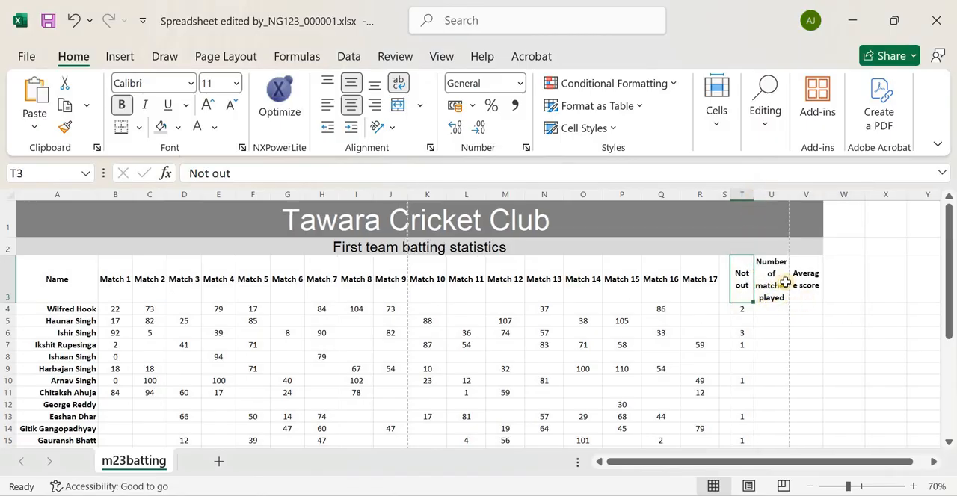
# Compare the player rows with the question 2 model and read the question 3 instructions in the exam paper
pyautogui.hotkey('alt', 'Tab')
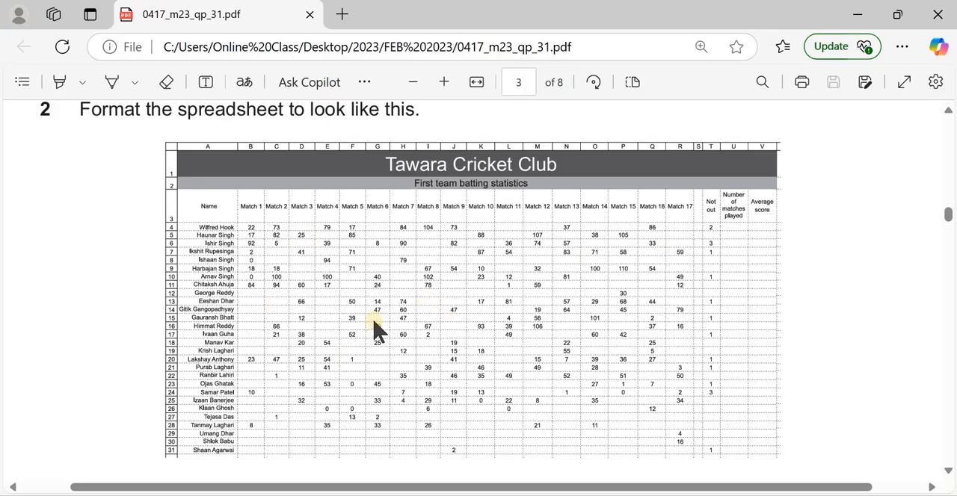
pyautogui.hotkey('alt', 'Tab')
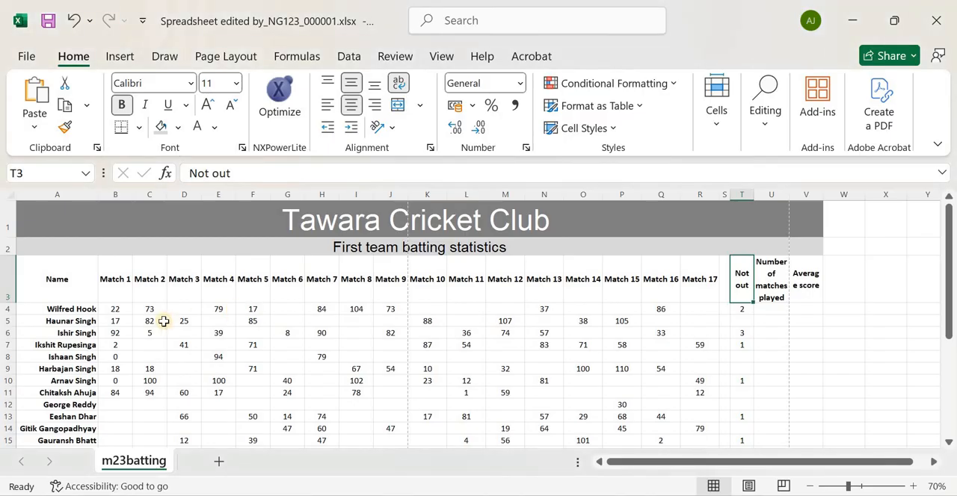
pyautogui.scroll(-4, 163, 321)
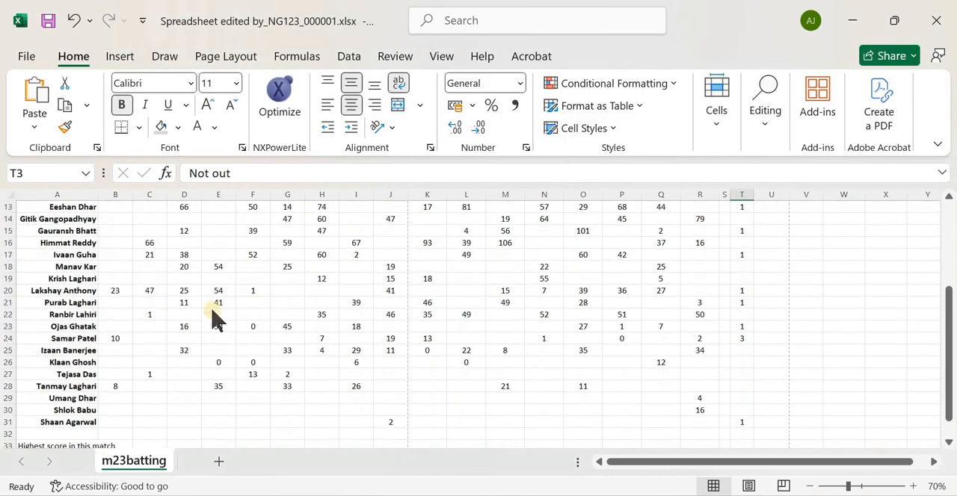
pyautogui.hotkey('alt', 'Tab')
pyautogui.scroll(-5, 187, 329)
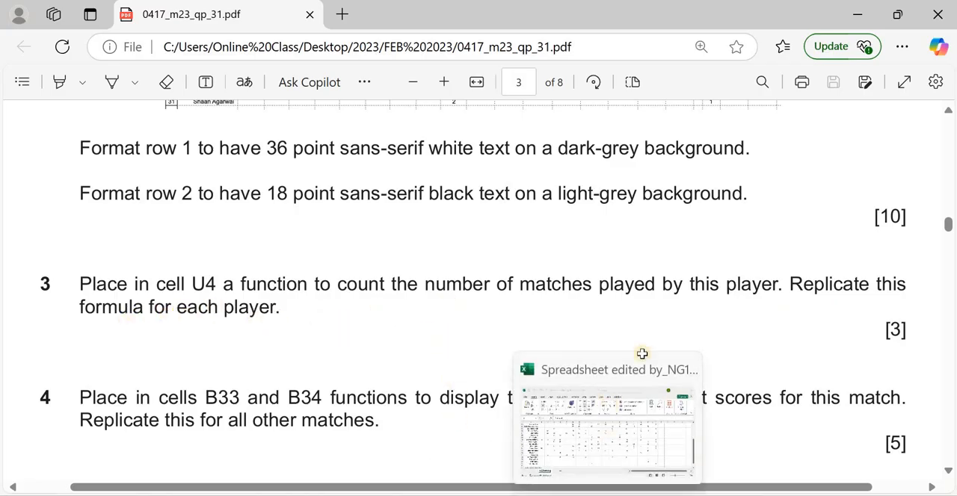
# Start a function in cell U4 of the spreadsheet and search the function library for COUNT
pyautogui.click(641, 354)
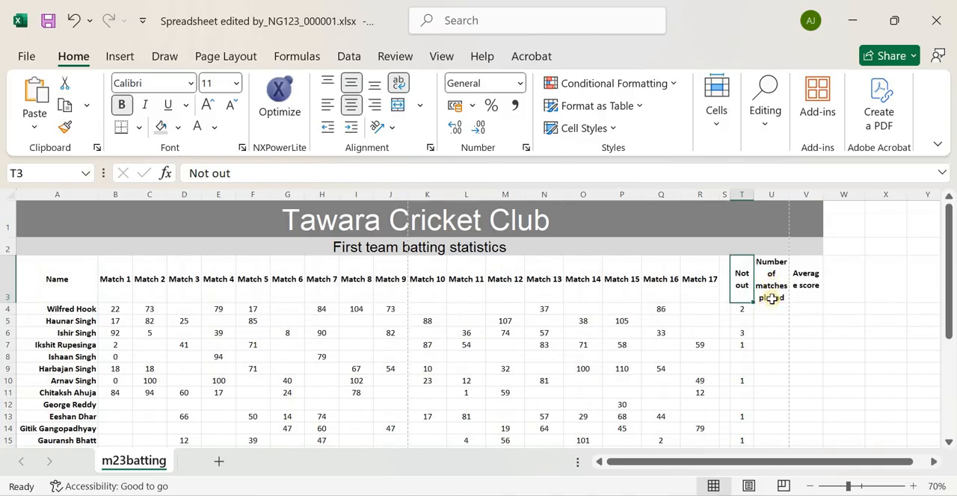
pyautogui.click(772, 309)
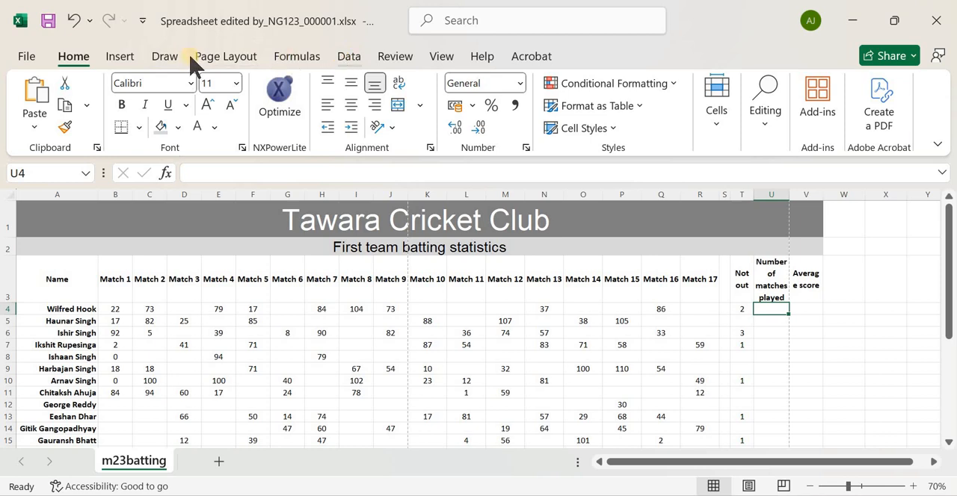
pyautogui.click(291, 57)
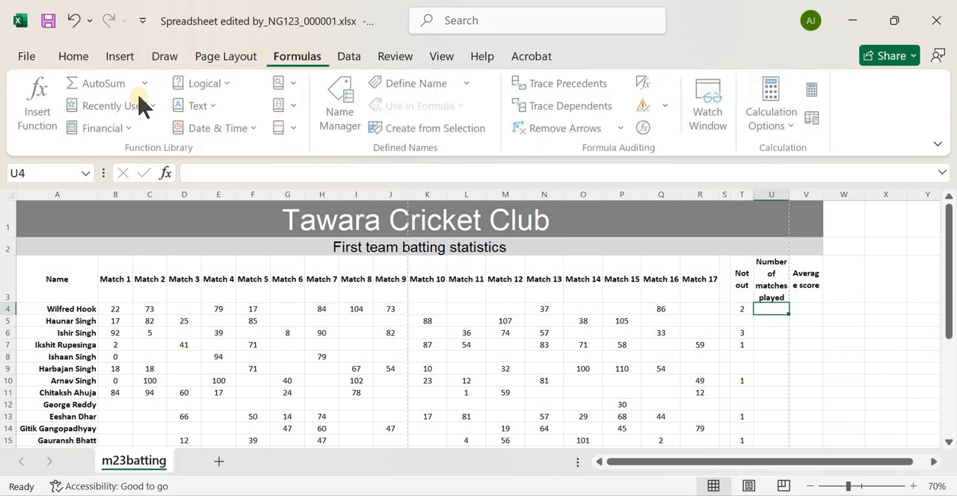
pyautogui.click(41, 94)
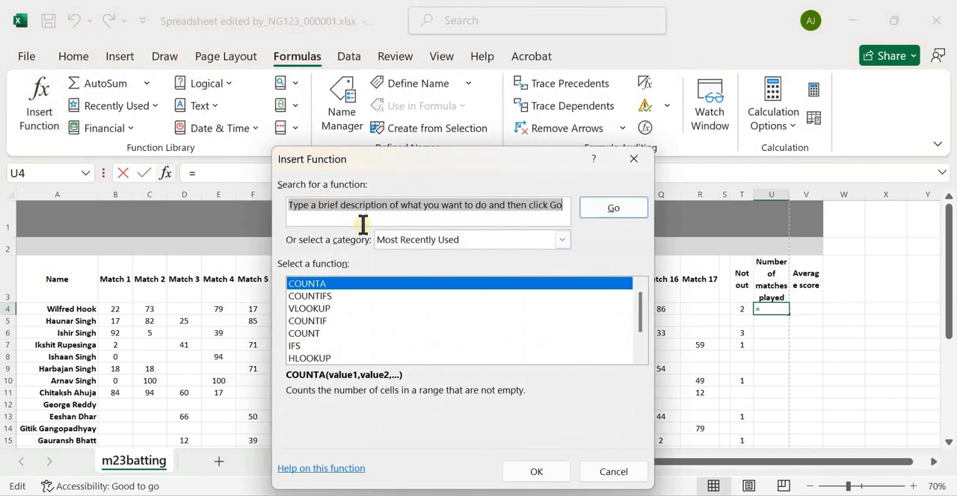
pyautogui.write('COUNT')
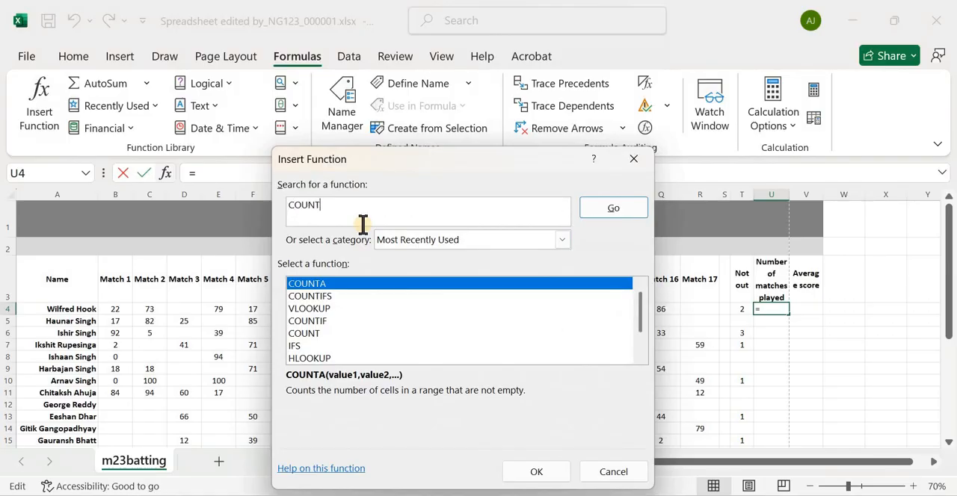
pyautogui.press('Return')
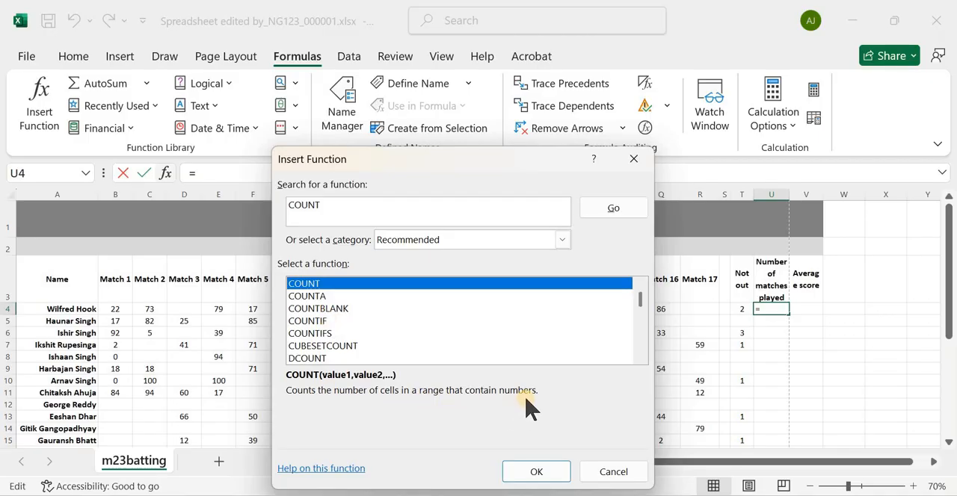
# Compare the descriptions of COUNT and COUNTA against the match scores and choose COUNT for cell U4
pyautogui.moveTo(433, 161); pyautogui.dragTo(412, 321)
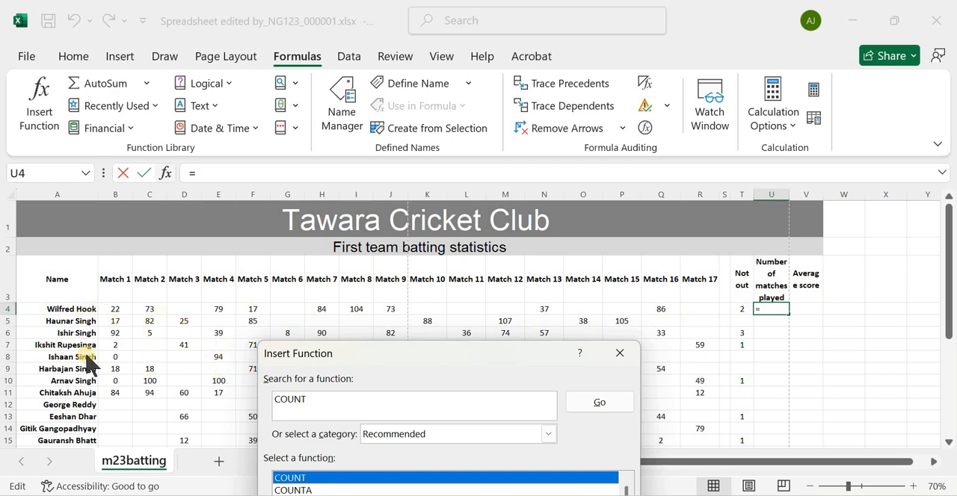
pyautogui.moveTo(348, 357); pyautogui.dragTo(342, 230)
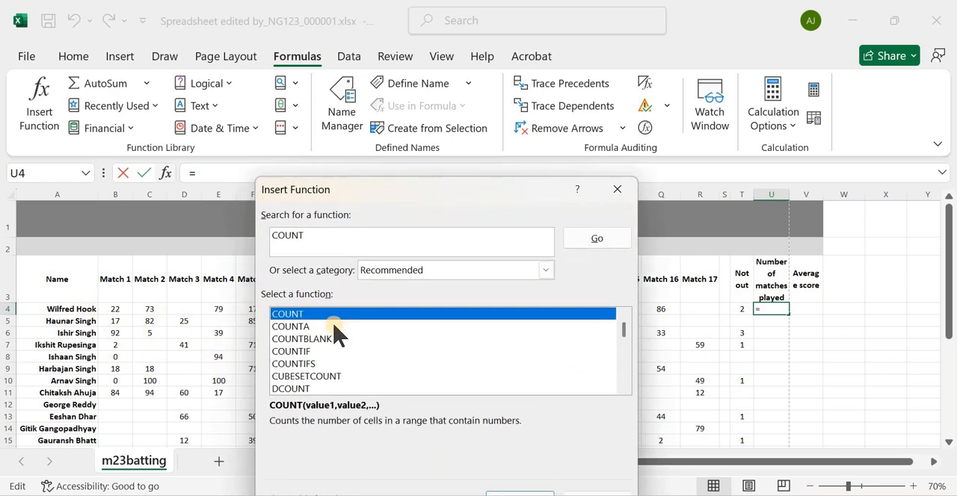
pyautogui.click(332, 327)
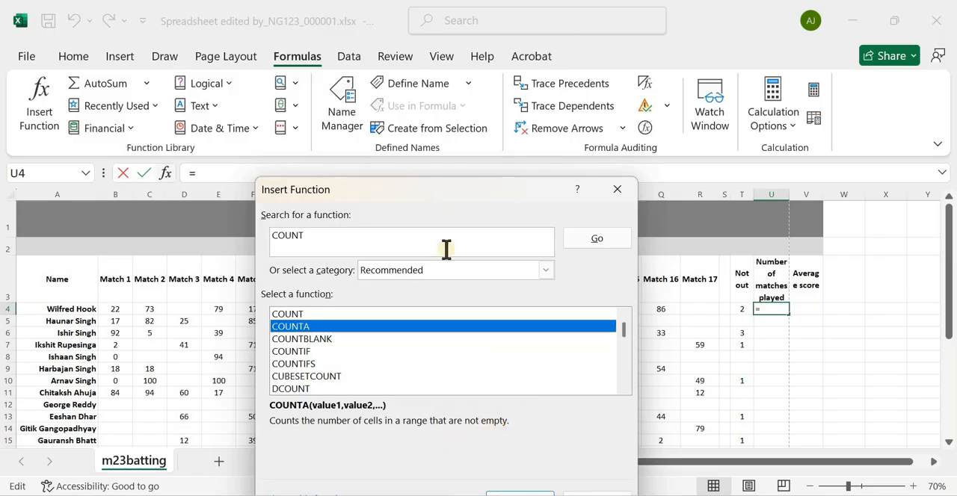
pyautogui.moveTo(420, 187); pyautogui.dragTo(414, 132)
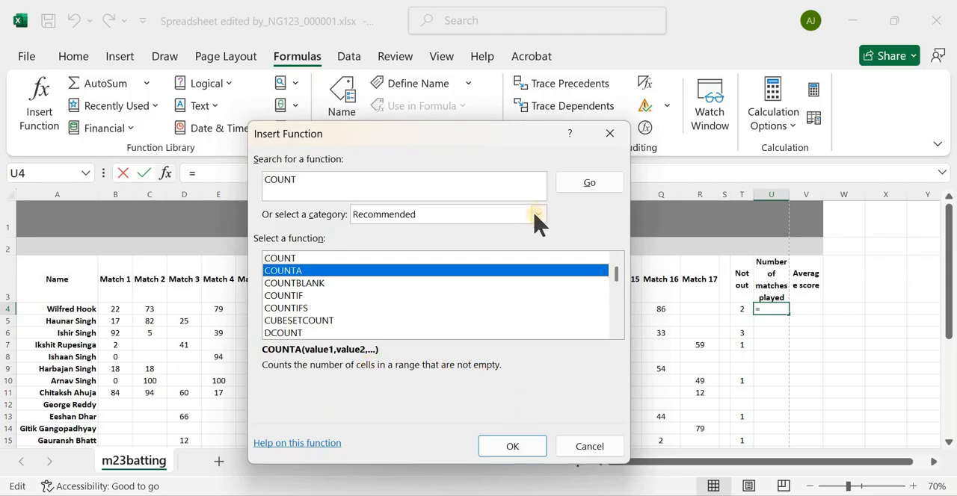
pyautogui.click(329, 259)
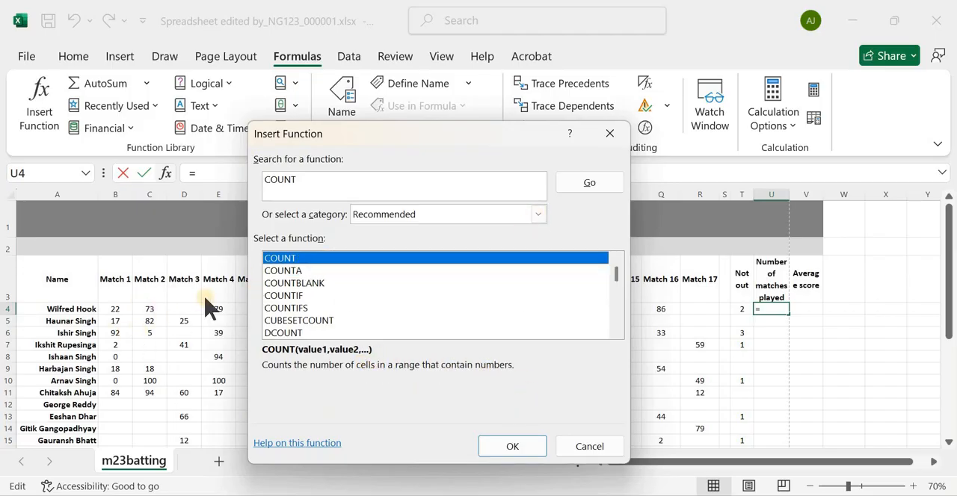
pyautogui.click(514, 449)
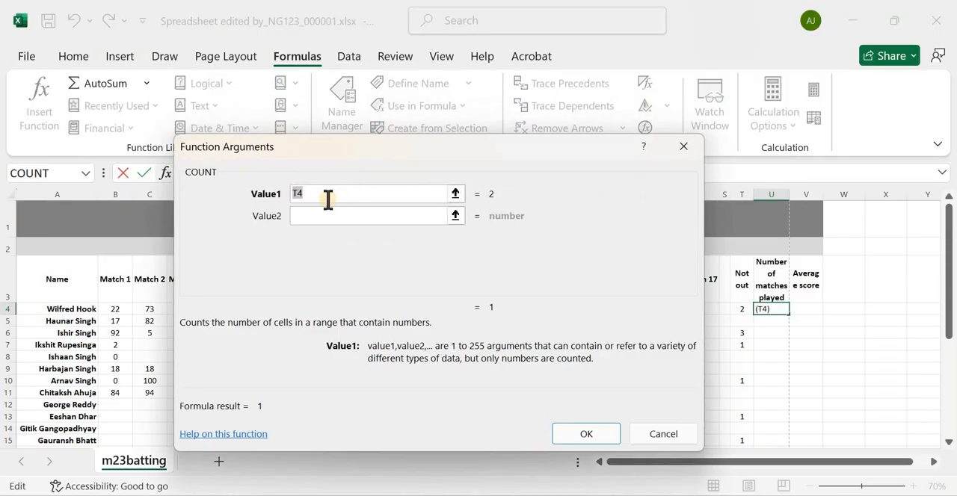
# Set the COUNT range to the first player's match scores, B4:R4, and insert the function in U4
pyautogui.moveTo(394, 152); pyautogui.dragTo(426, 343)
pyautogui.moveTo(299, 344); pyautogui.dragTo(299, 344)
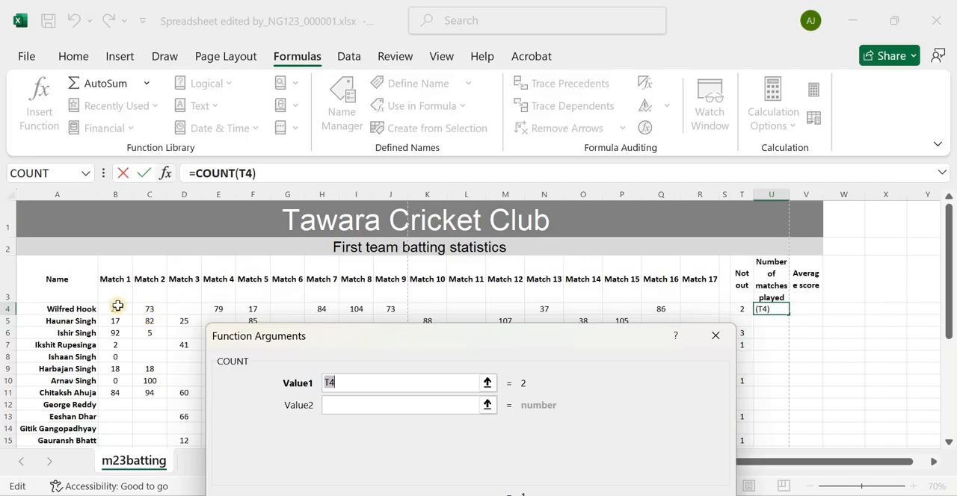
pyautogui.moveTo(117, 306); pyautogui.dragTo(688, 311)
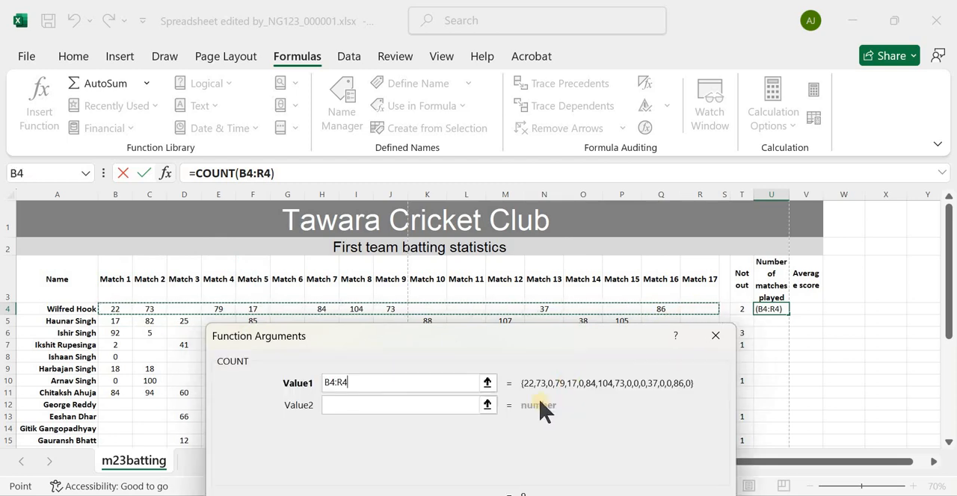
pyautogui.moveTo(508, 331); pyautogui.dragTo(469, 196)
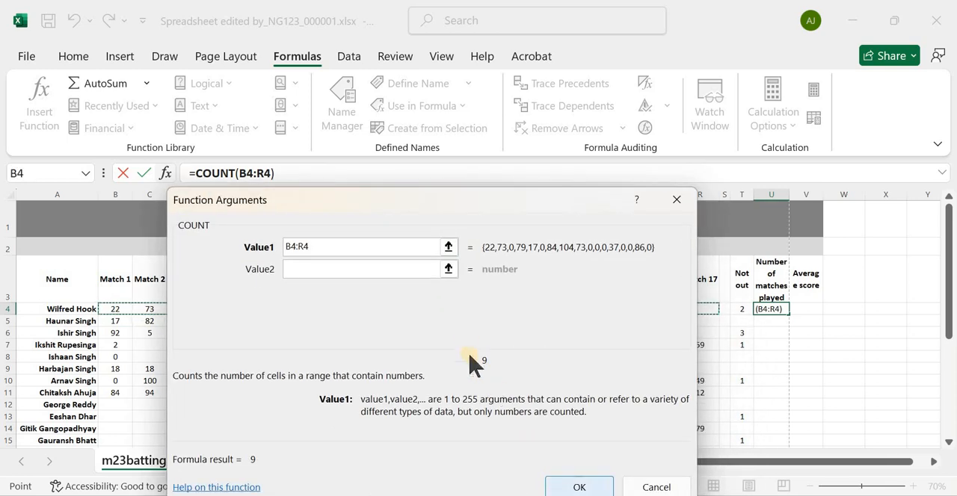
pyautogui.click(579, 487)
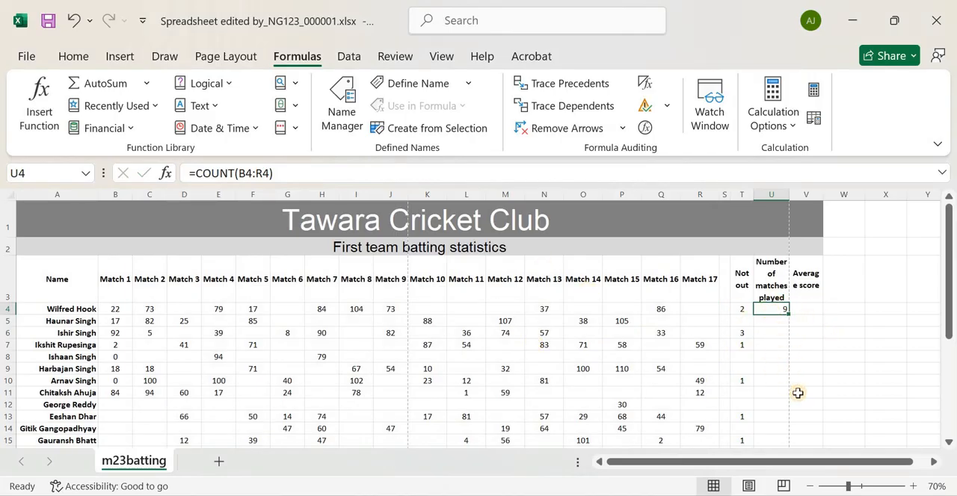
# Centre cells U4:V31 horizontally, then reselect U4 and check the question 3 replication instruction in the exam paper
pyautogui.moveTo(798, 393)
pyautogui.mouseDown()
pyautogui.moveTo(800, 487)
pyautogui.moveTo(792, 383)
pyautogui.mouseUp()
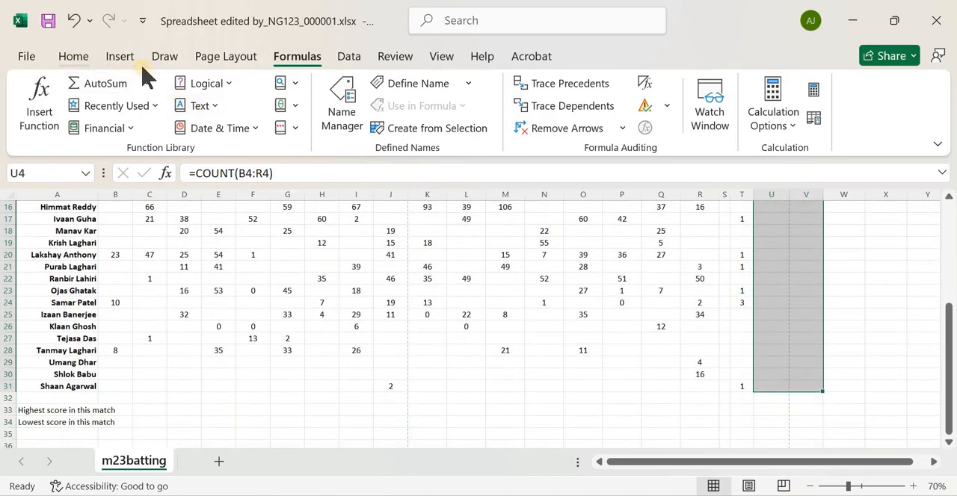
pyautogui.click(73, 56)
pyautogui.click(351, 106)
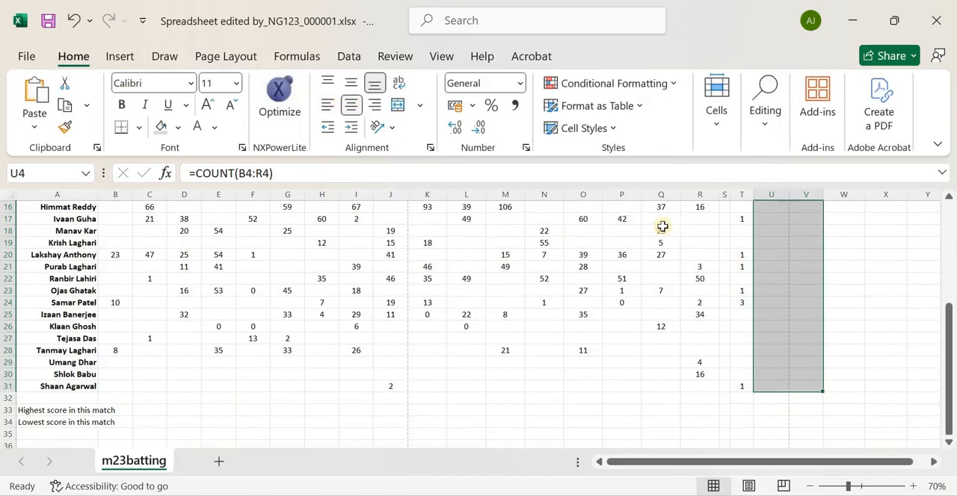
pyautogui.scroll(5, 782, 312)
pyautogui.click(779, 311)
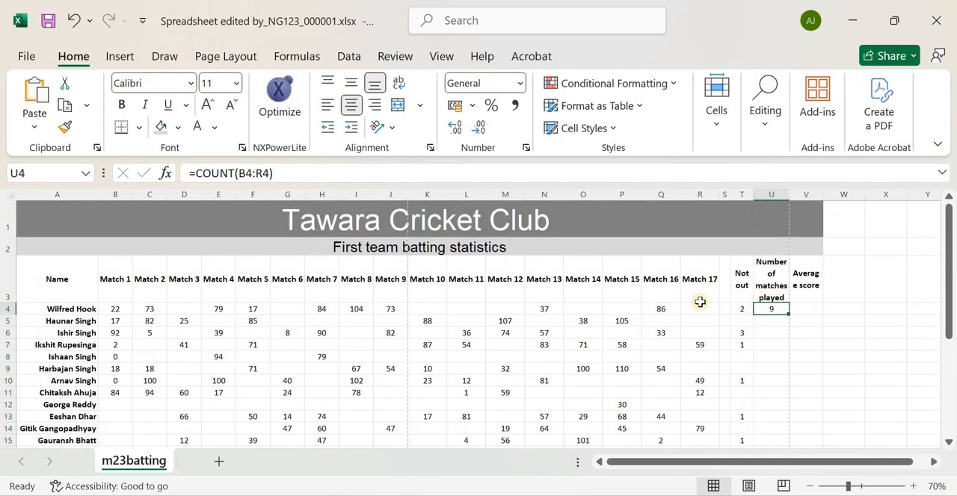
pyautogui.hotkey('alt', 'Tab')
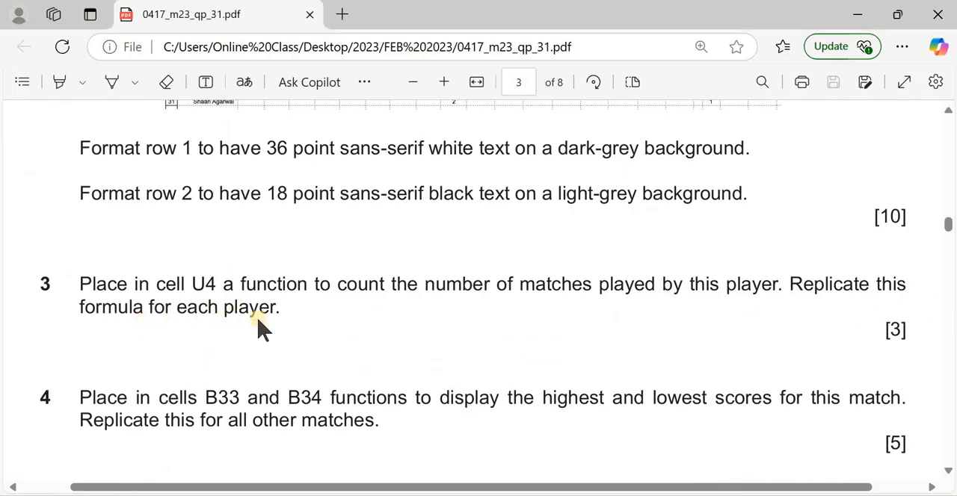
# Switch to the spreadsheet and replicate the COUNT formula from U4 down through U31 for every player
pyautogui.hotkey('alt', 'Tab')
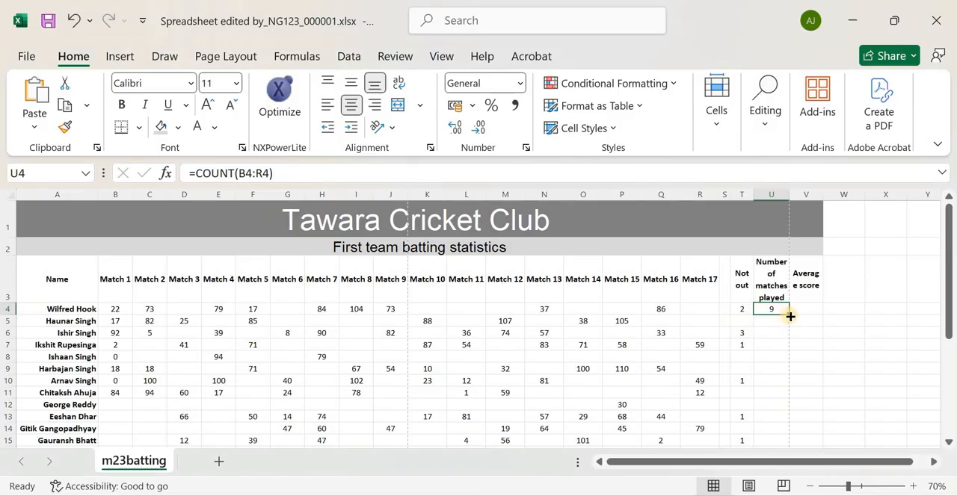
pyautogui.moveTo(789, 317); pyautogui.dragTo(791, 423)
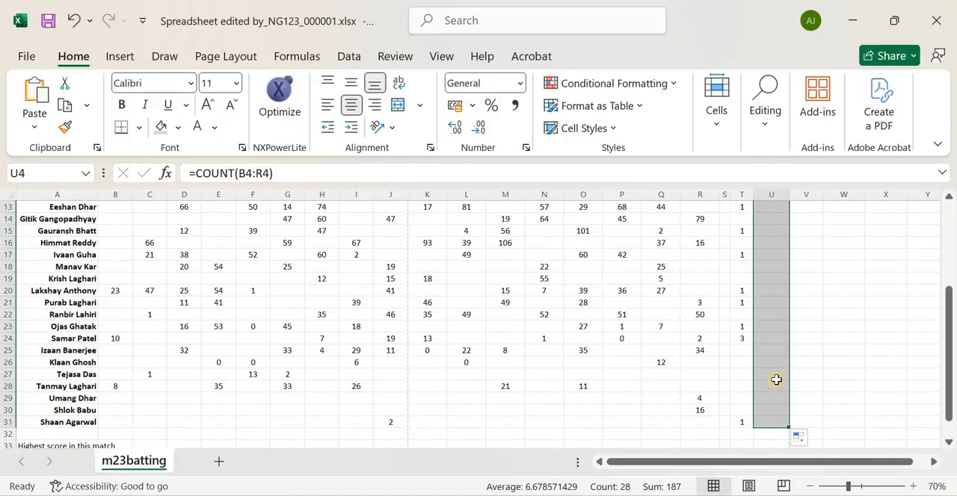
pyautogui.scroll(5, 755, 327)
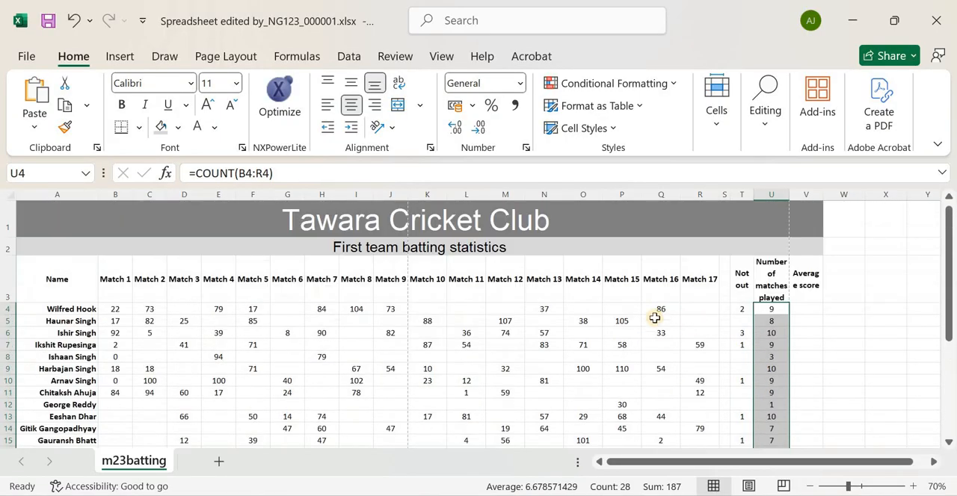
# Check the replicated COUNT formulas against question 3, inspecting the ranges in U4 and U8 and the counts down to row 31
pyautogui.hotkey('alt', 'Tab')
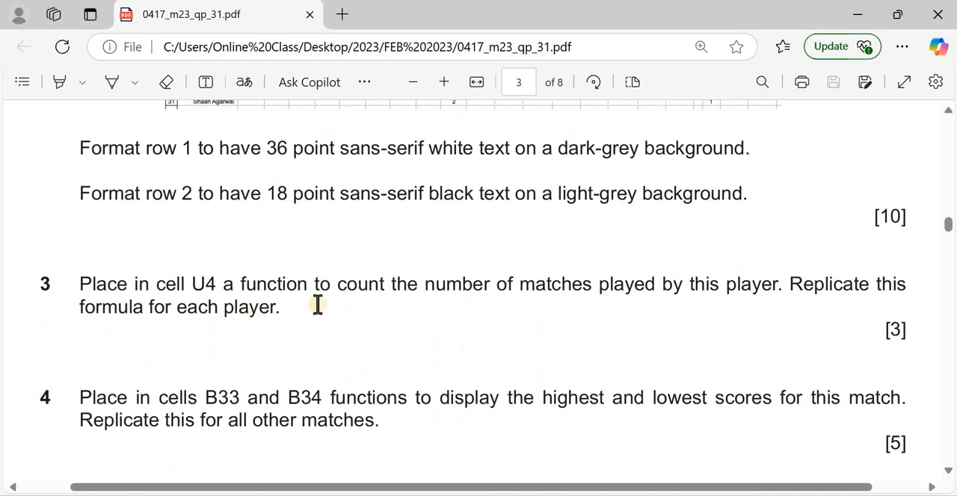
pyautogui.hotkey('alt', 'Tab')
pyautogui.doubleClick(774, 306)
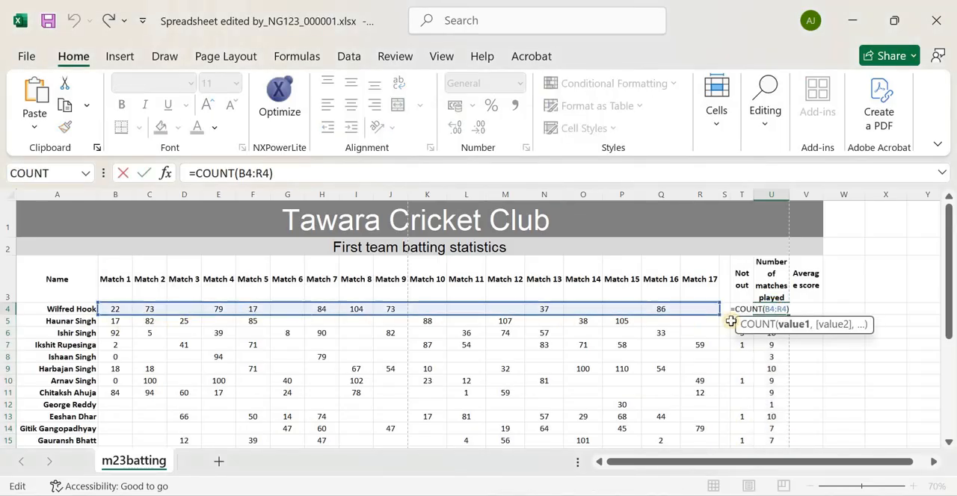
pyautogui.press('Escape')
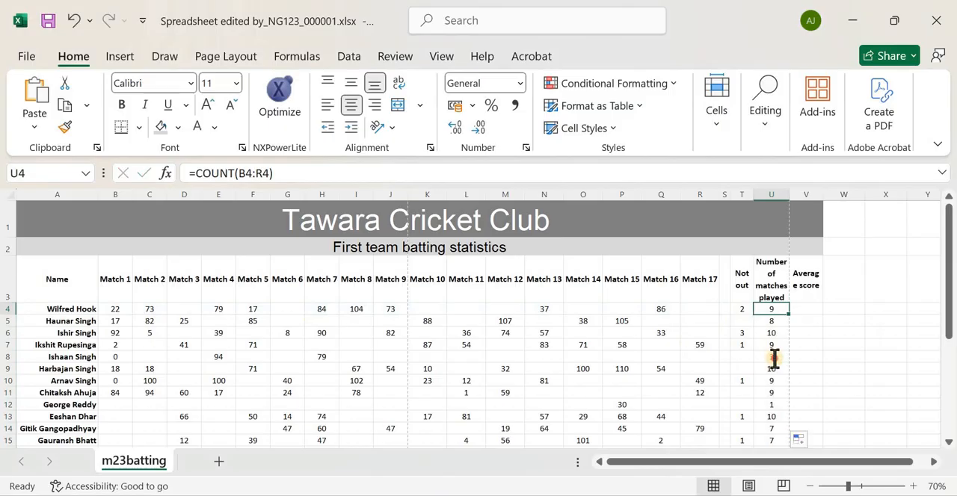
pyautogui.doubleClick(773, 358)
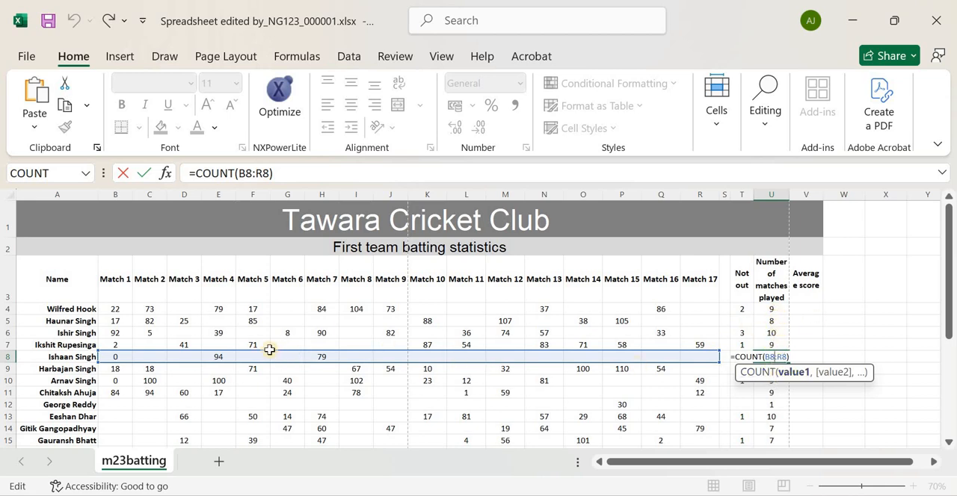
pyautogui.hotkey('ctrl', 'Return')
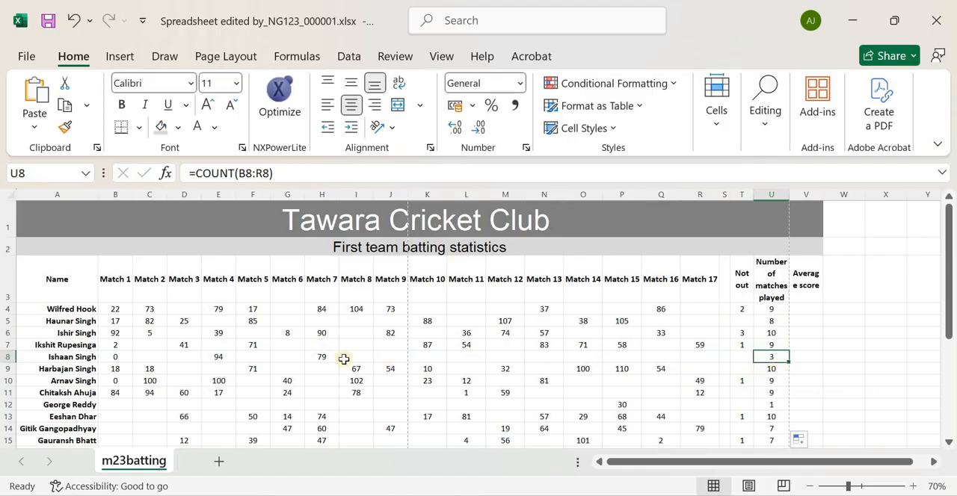
pyautogui.scroll(-6, 694, 373)
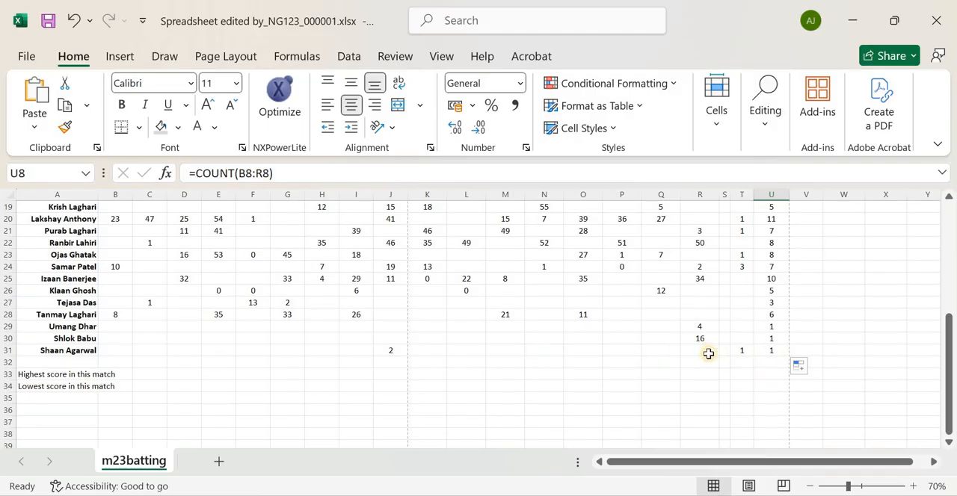
pyautogui.scroll(2, 706, 357)
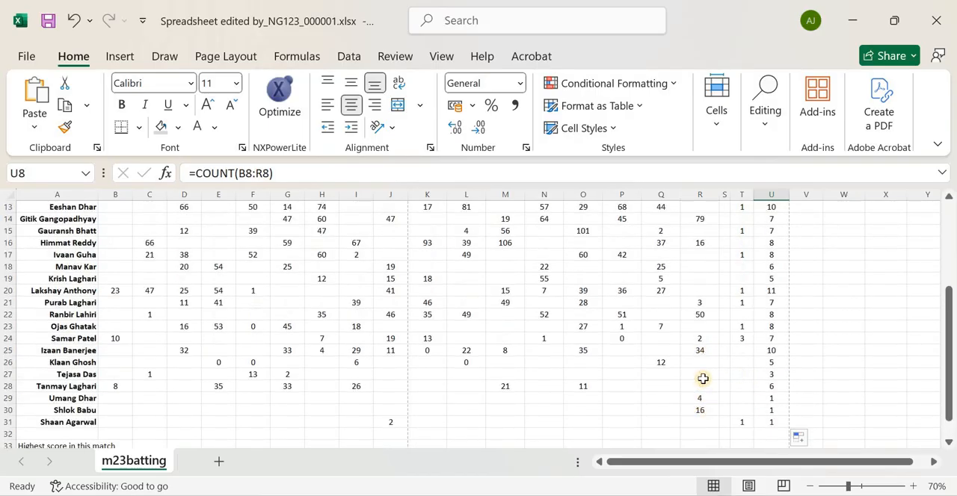
pyautogui.scroll(5, 711, 343)
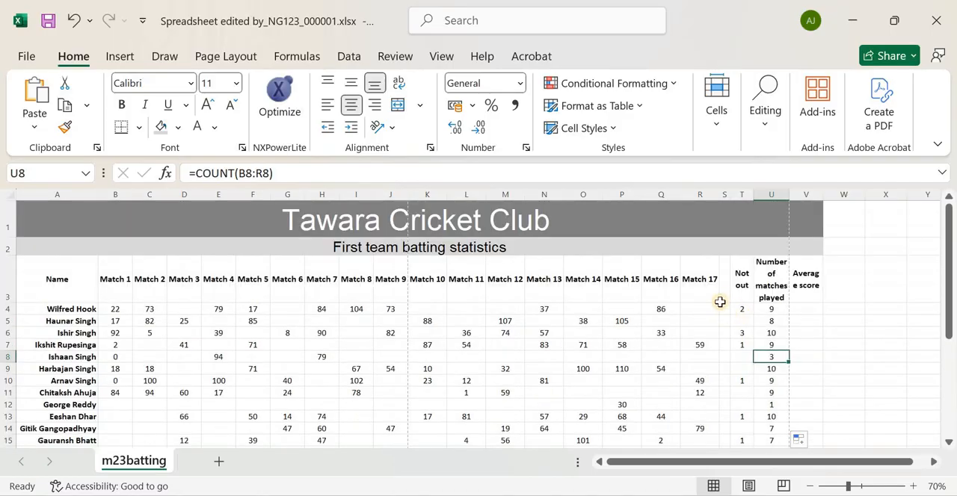
# Read question 4 in the exam paper about the functions required in cells B33 and B34
pyautogui.hotkey('alt', 'Tab')
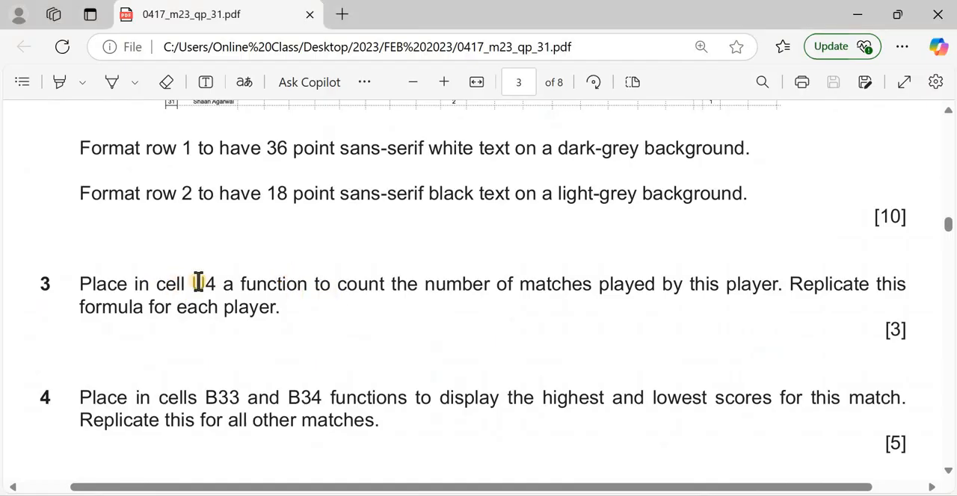
pyautogui.scroll(-4, 197, 276)
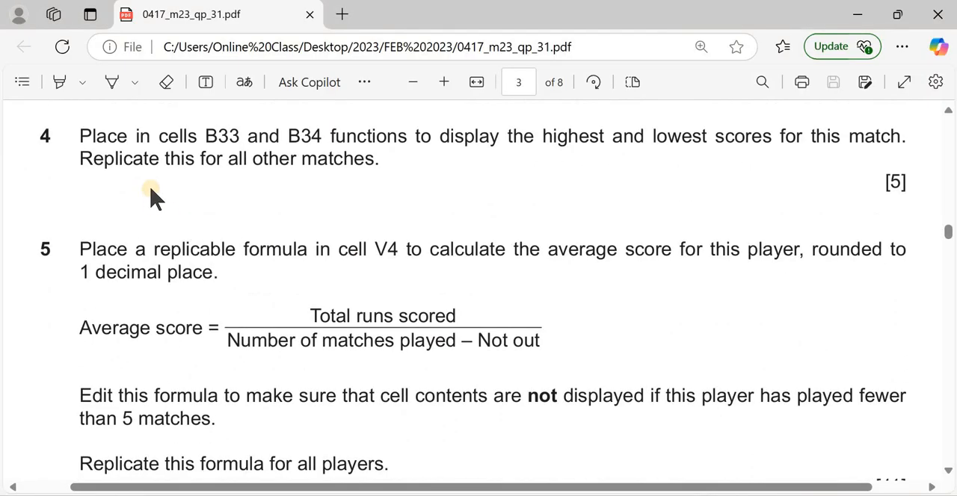
pyautogui.scroll(1, 154, 199)
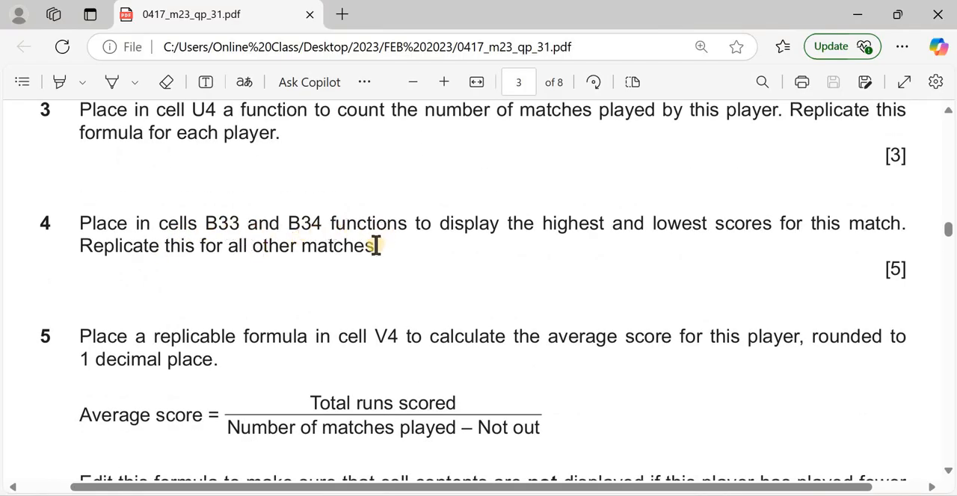
# Return to the spreadsheet and widen column A to fit the highest and lowest score labels beside B33 and B34
pyautogui.hotkey('alt', 'Tab')
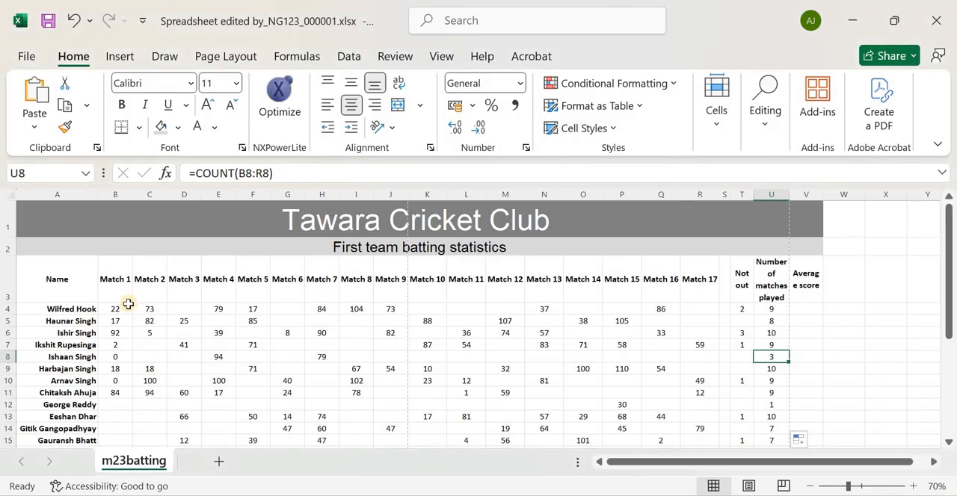
pyautogui.scroll(-5, 128, 301)
pyautogui.scroll(-2, 108, 352)
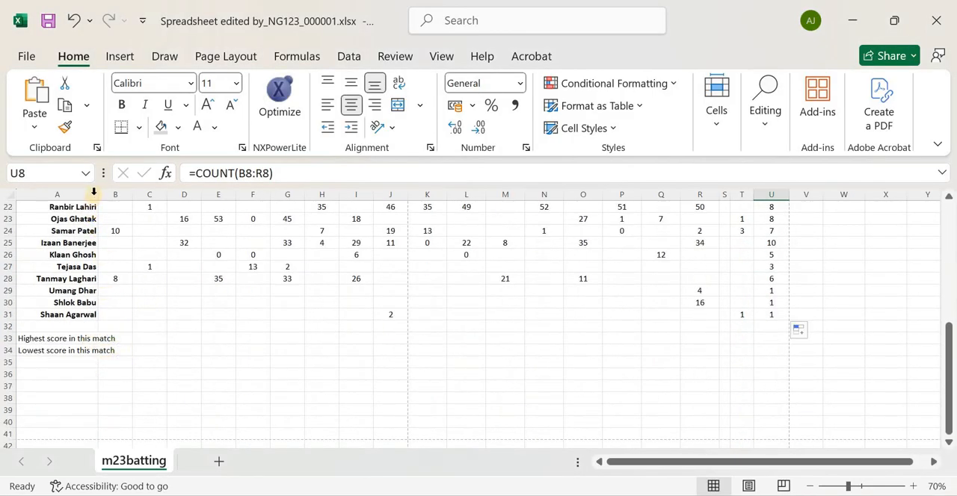
pyautogui.moveTo(97, 193); pyautogui.dragTo(121, 194)
pyautogui.click(138, 338)
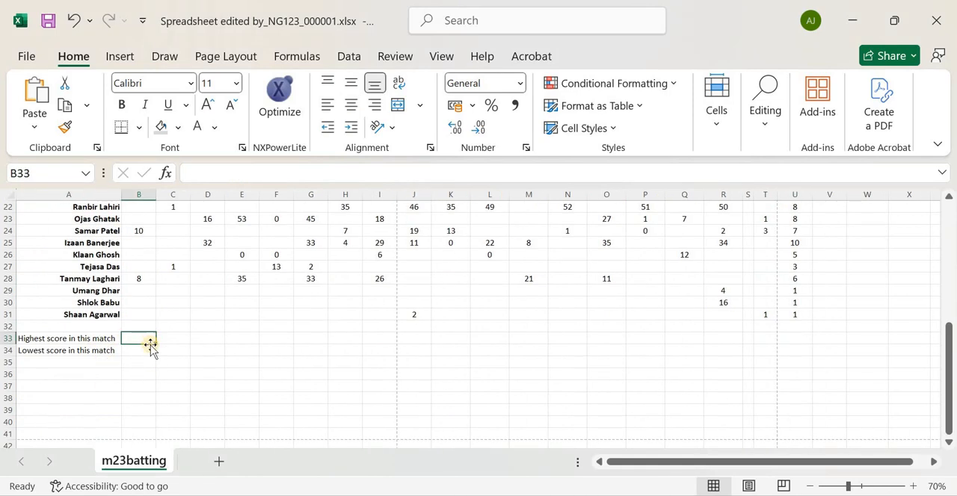
pyautogui.click(136, 349)
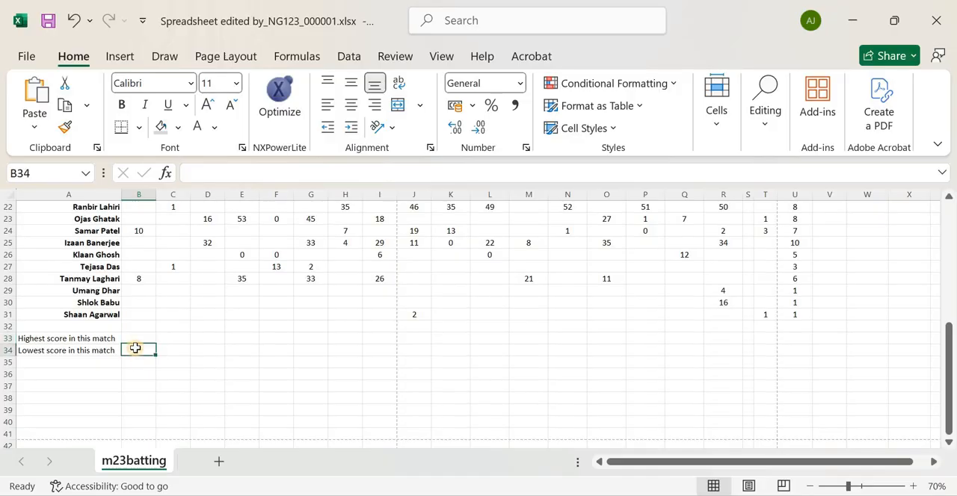
# Check question 4 against the Match 1 scores in column B of the spreadsheet and select cell B33
pyautogui.hotkey('alt', 'Tab')
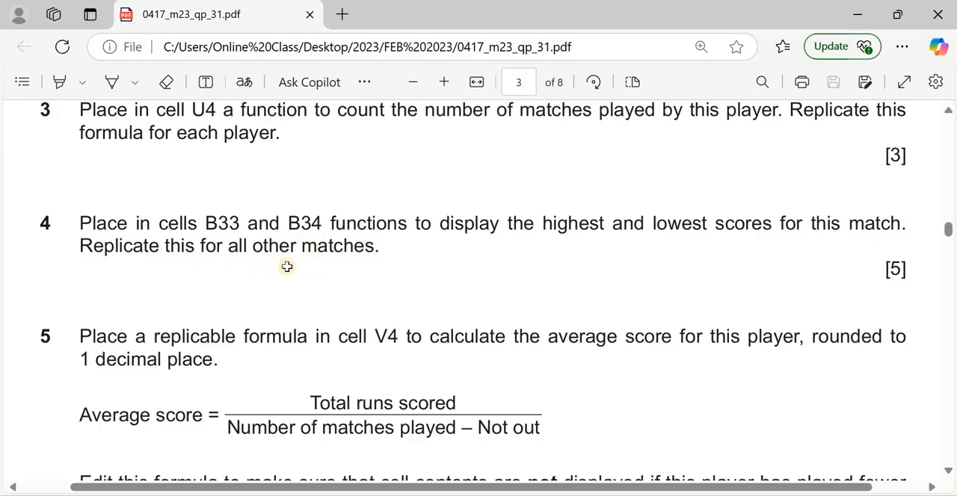
pyautogui.hotkey('alt', 'Tab')
pyautogui.scroll(7, 136, 310)
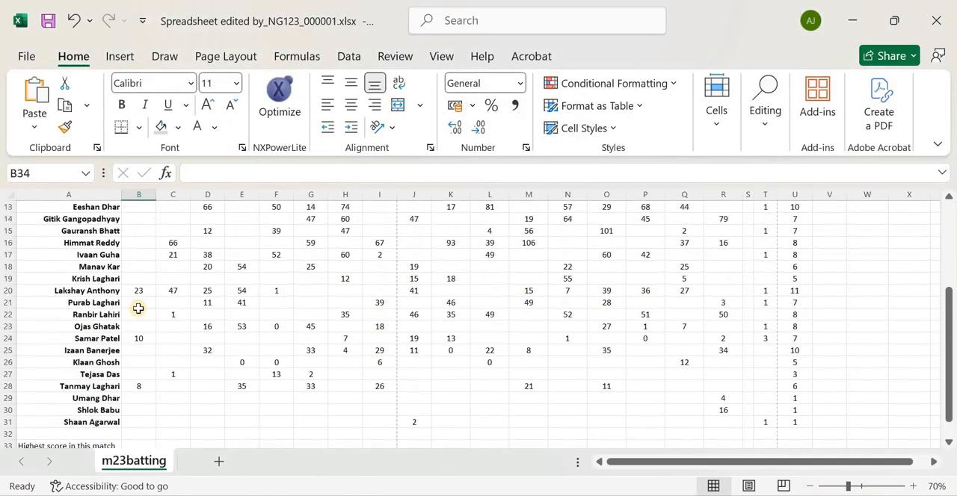
pyautogui.scroll(-5, 137, 385)
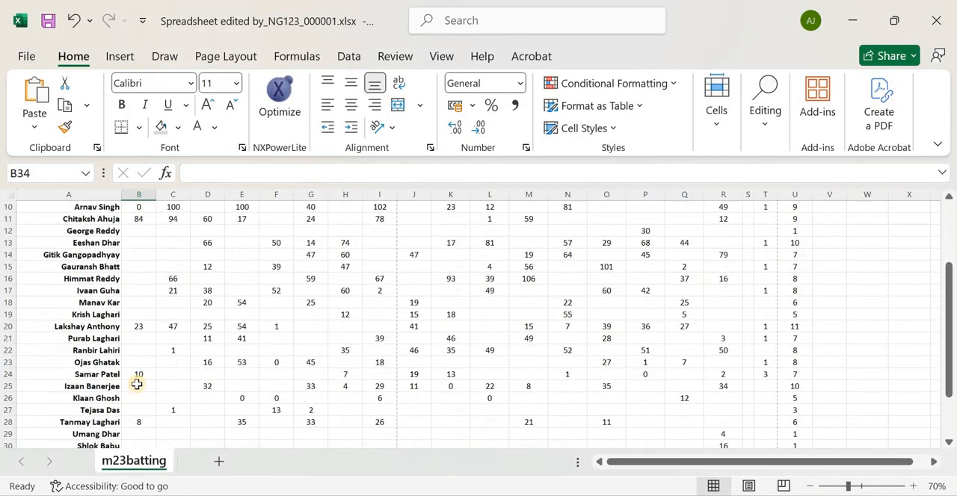
pyautogui.scroll(4, 156, 336)
pyautogui.scroll(-3, 144, 269)
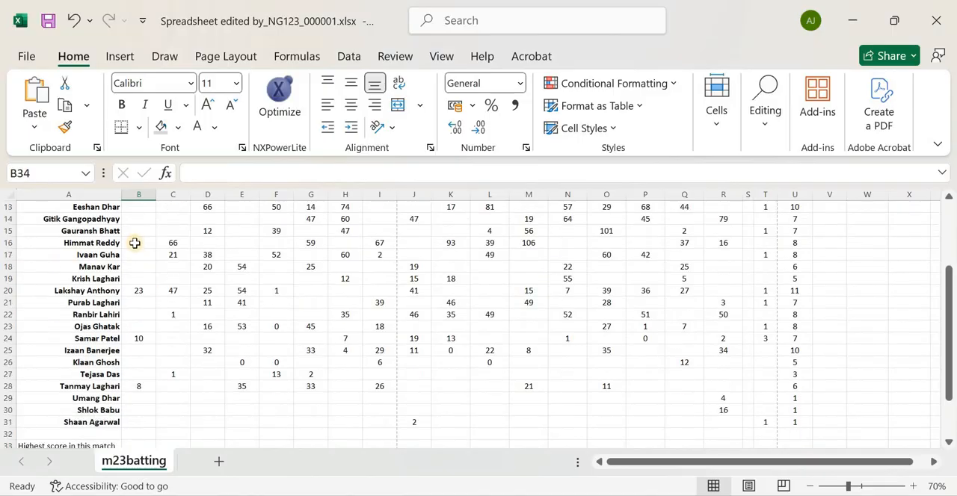
pyautogui.scroll(-4, 134, 250)
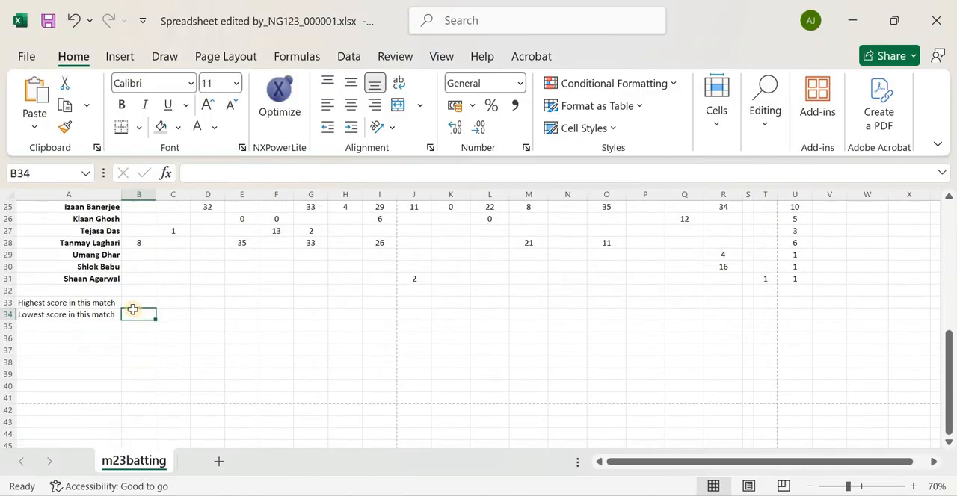
pyautogui.click(131, 301)
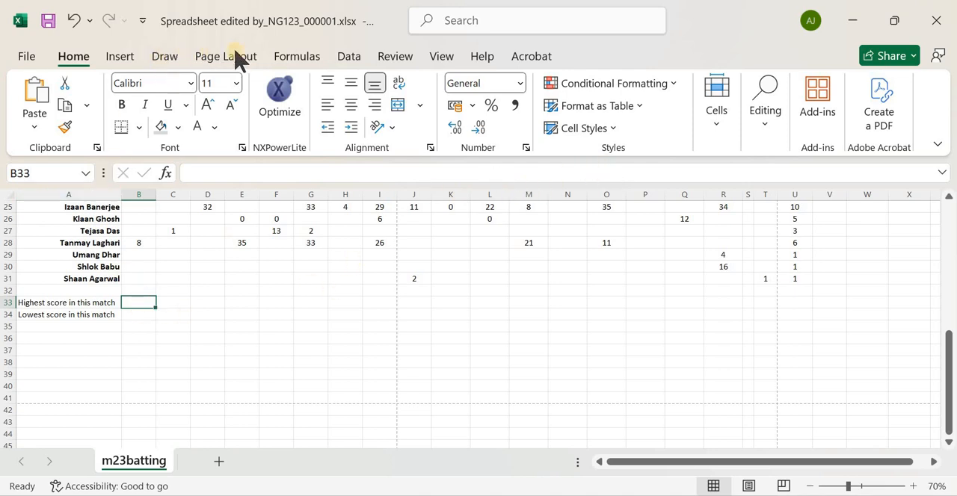
pyautogui.click(296, 56)
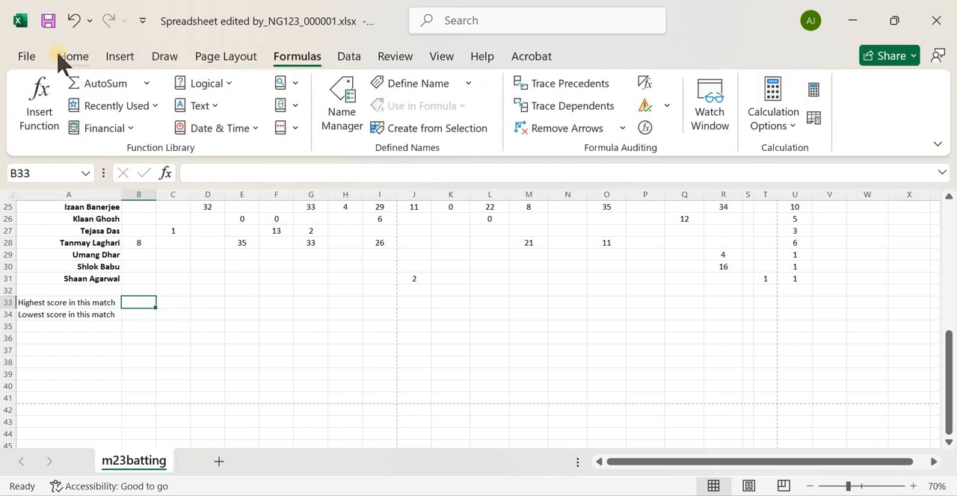
pyautogui.click(69, 60)
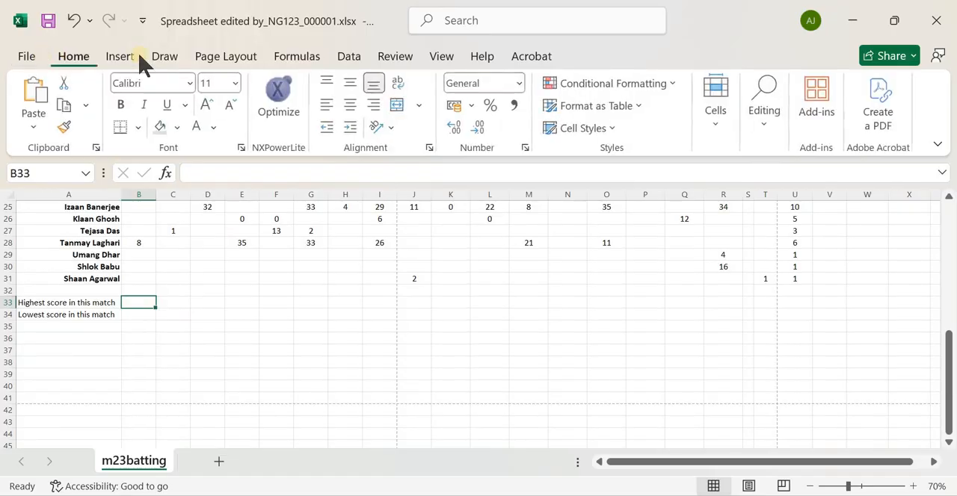
pyautogui.click(776, 137)
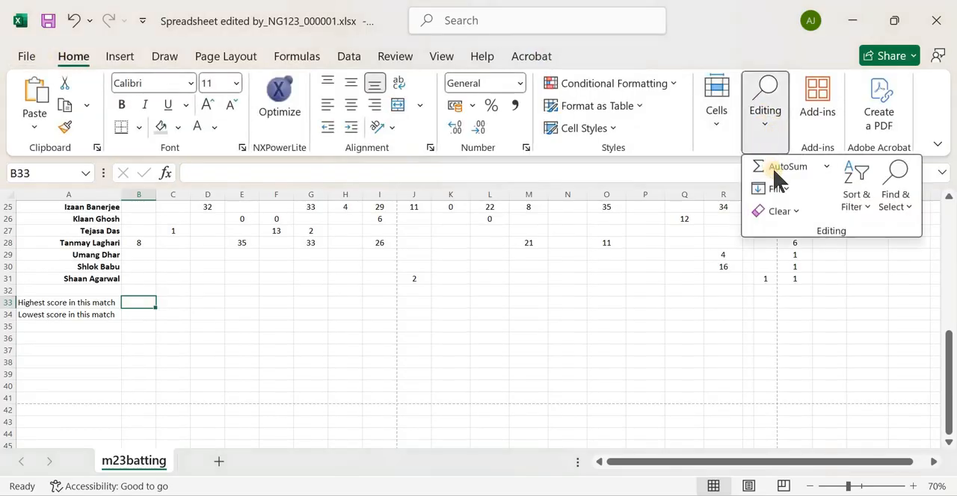
pyautogui.click(826, 167)
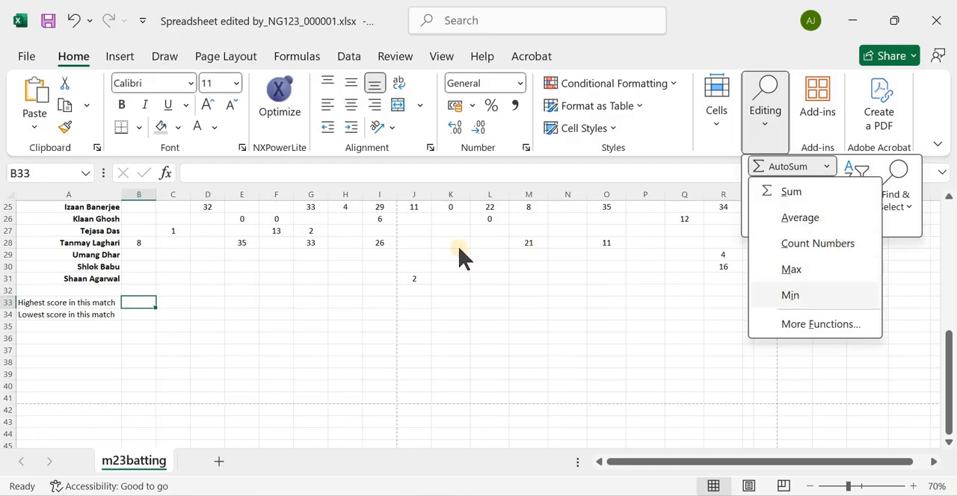
pyautogui.click(168, 58)
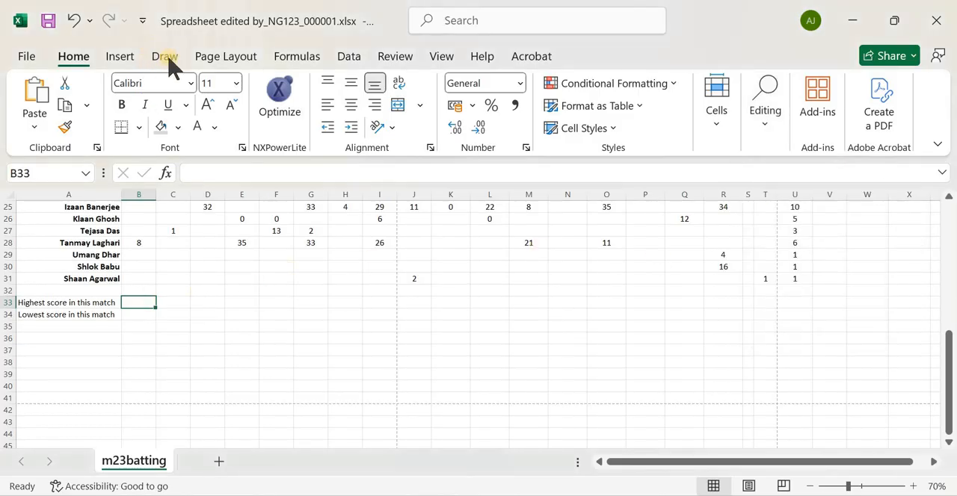
# Start a function in cell B33 and search the function library for MAX
pyautogui.click(295, 61)
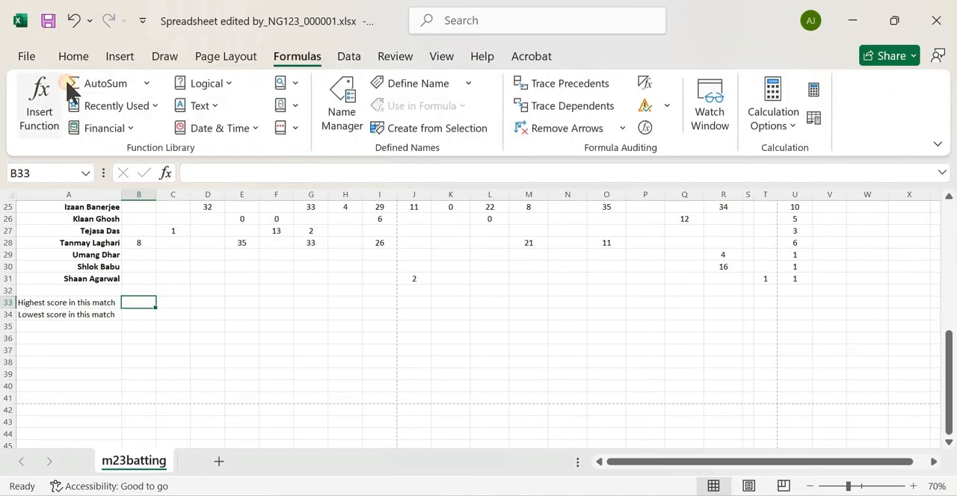
pyautogui.click(41, 100)
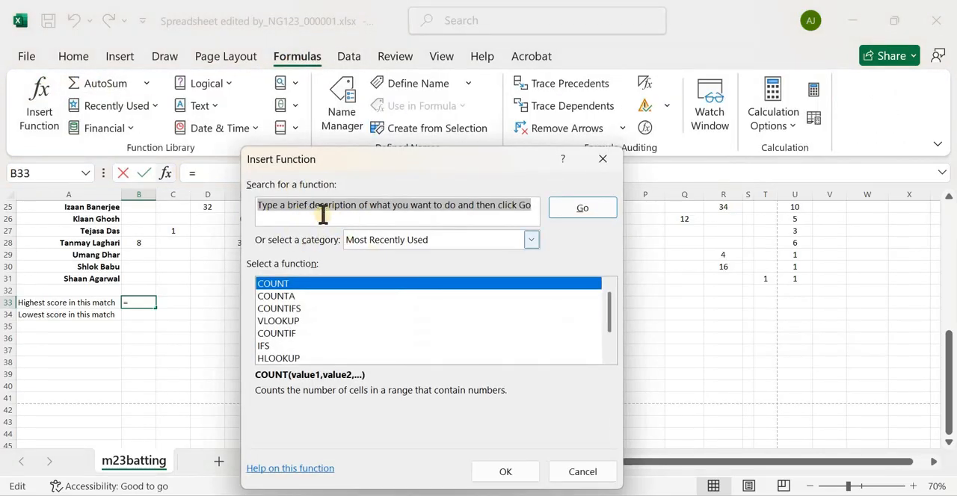
pyautogui.click(361, 205)
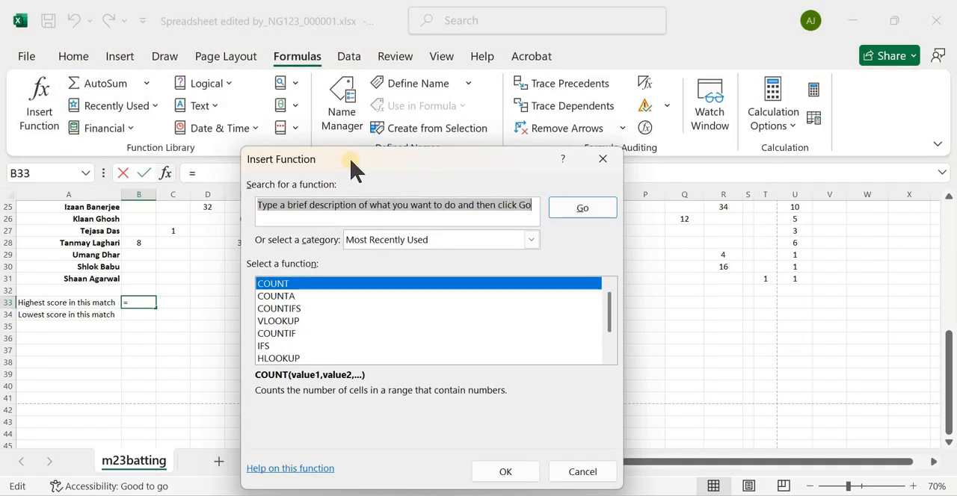
pyautogui.moveTo(354, 162); pyautogui.dragTo(356, 130)
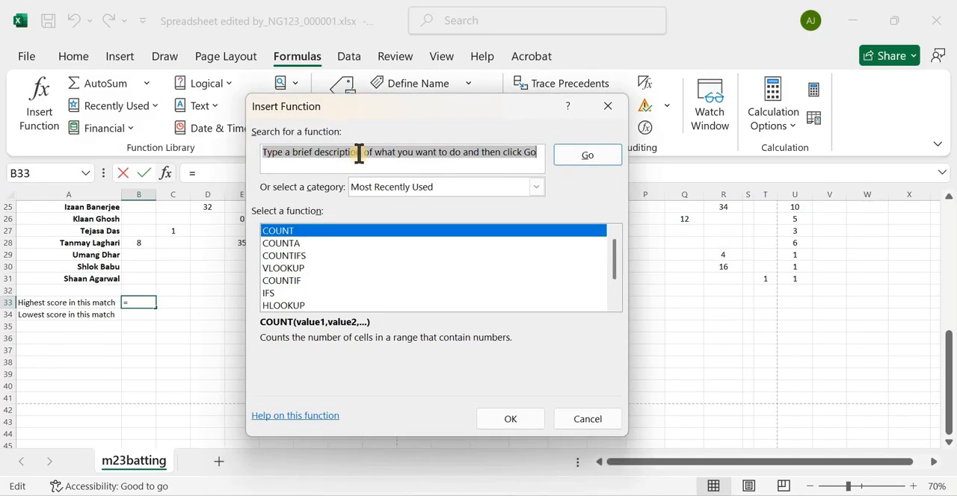
pyautogui.write('MAX')
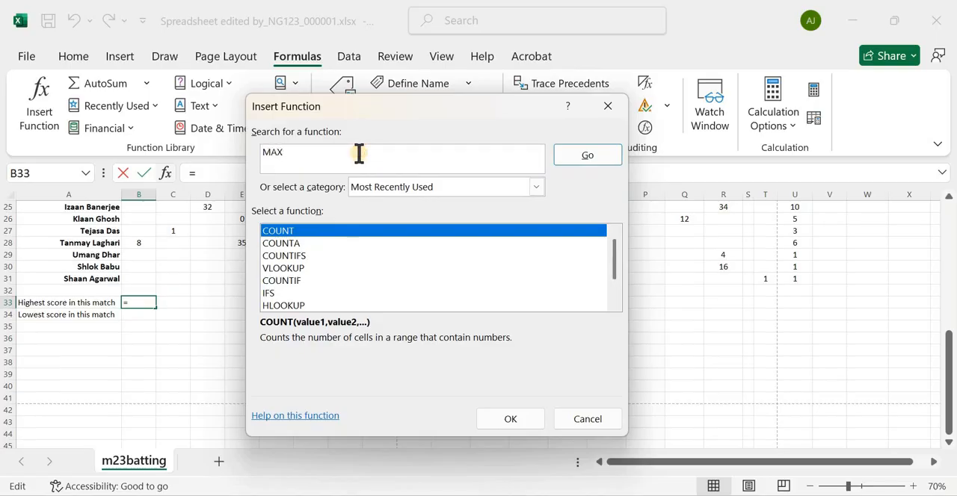
pyautogui.press('Return')
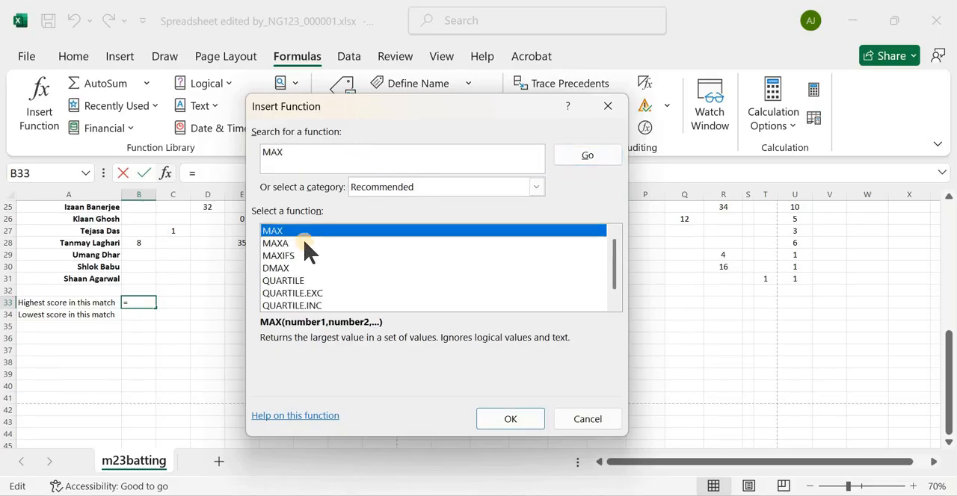
# Insert the MAX function in cell B33 over the Match 1 range B4:B31, and select cell B34
pyautogui.click(510, 416)
pyautogui.moveTo(351, 123); pyautogui.dragTo(463, 127)
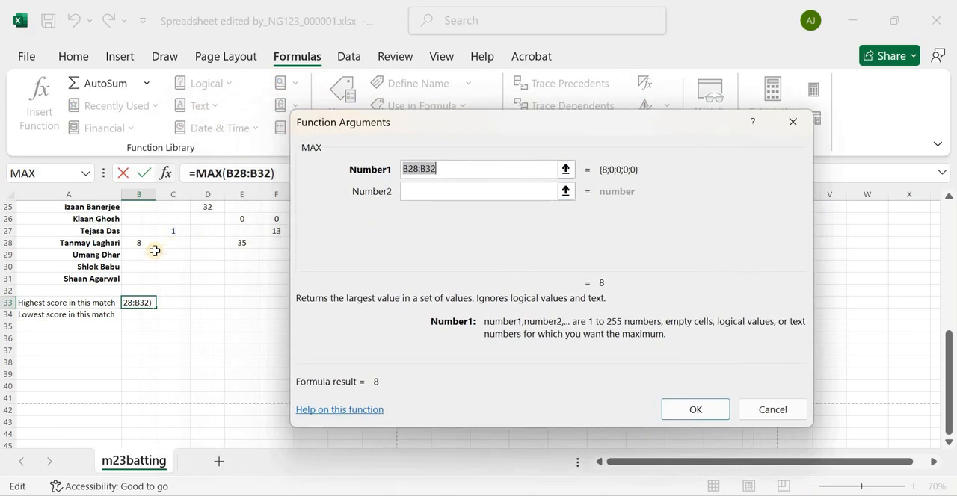
pyautogui.scroll(8, 135, 245)
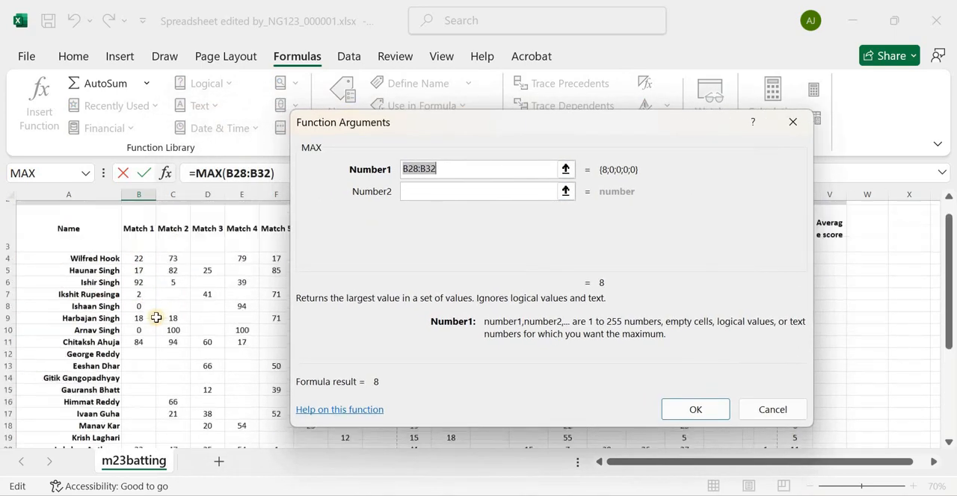
pyautogui.moveTo(139, 308); pyautogui.dragTo(139, 396)
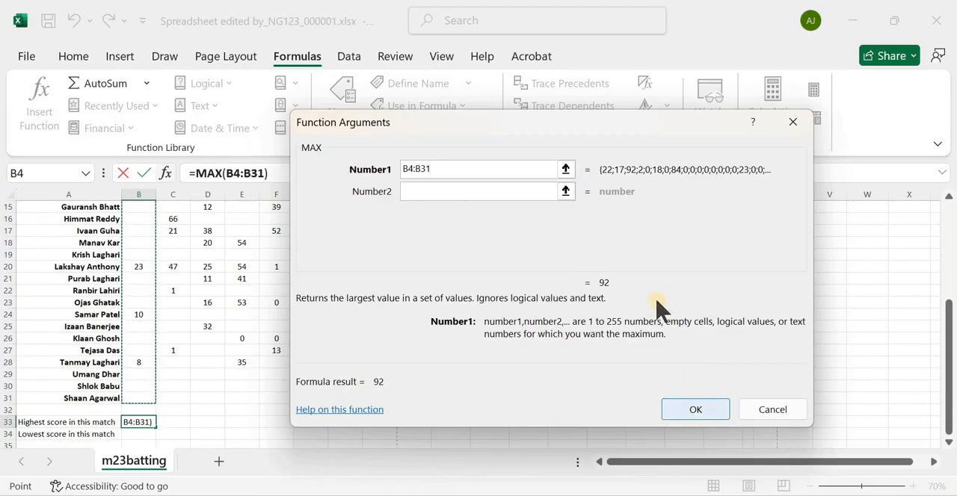
pyautogui.click(666, 408)
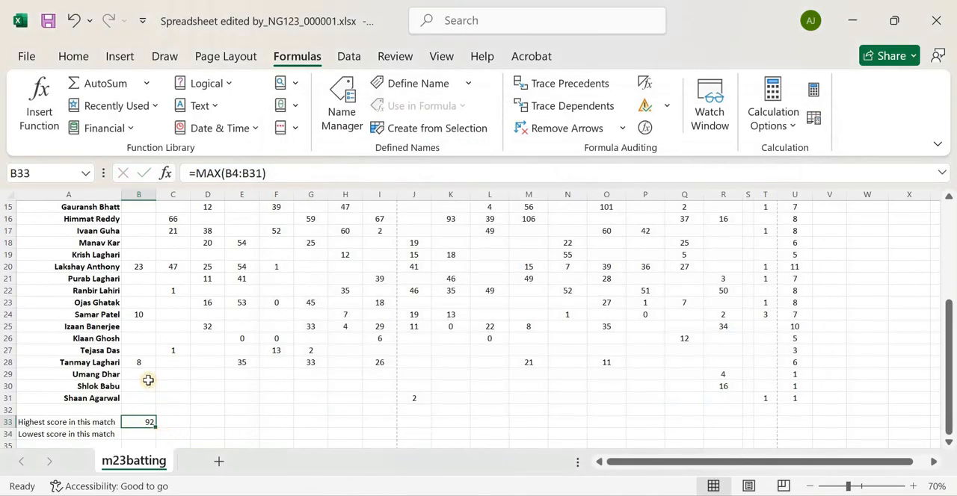
pyautogui.scroll(-2, 148, 380)
pyautogui.click(140, 362)
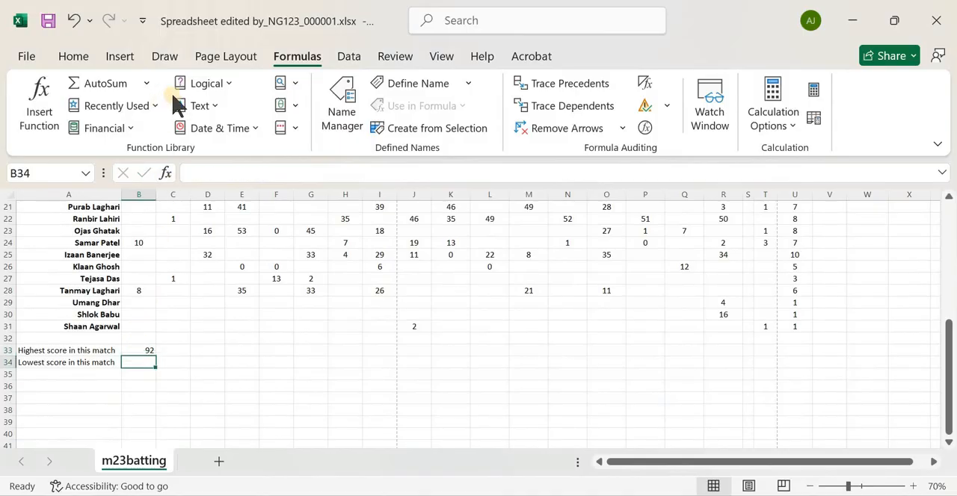
pyautogui.hotkey('shift', 'F3')
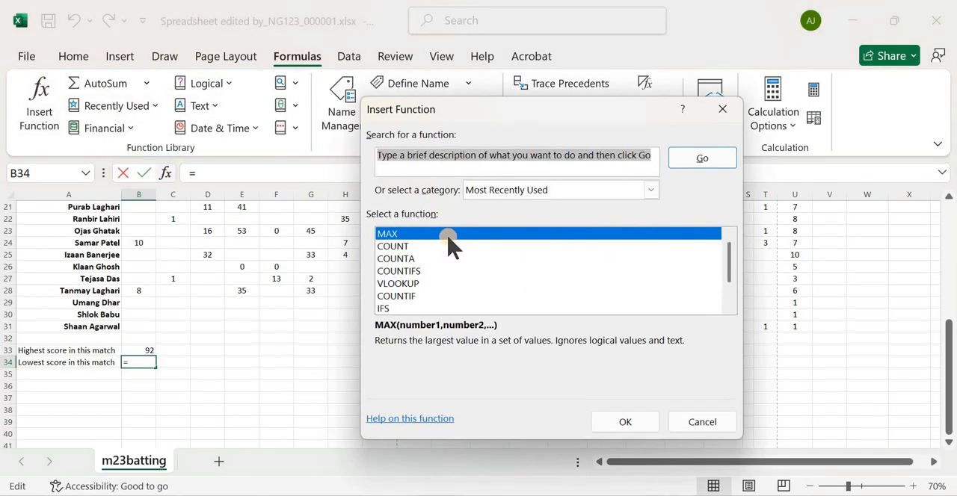
pyautogui.write('MIN')
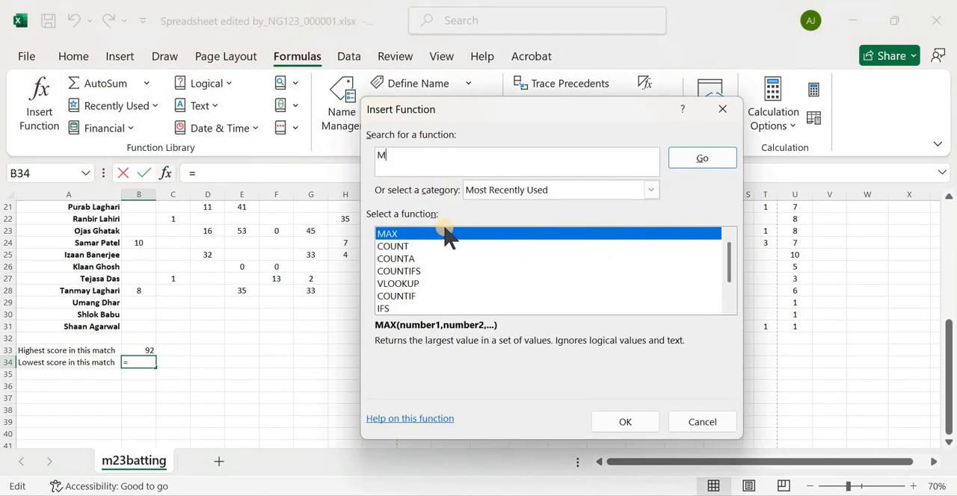
pyautogui.click(607, 410)
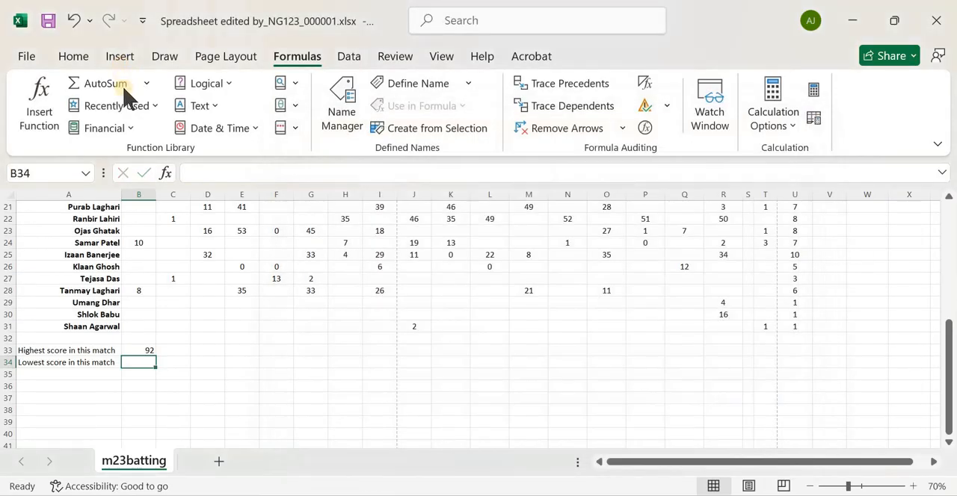
# Insert the MIN function in cell B34 over the Match 1 range B4:B31
pyautogui.click(32, 91)
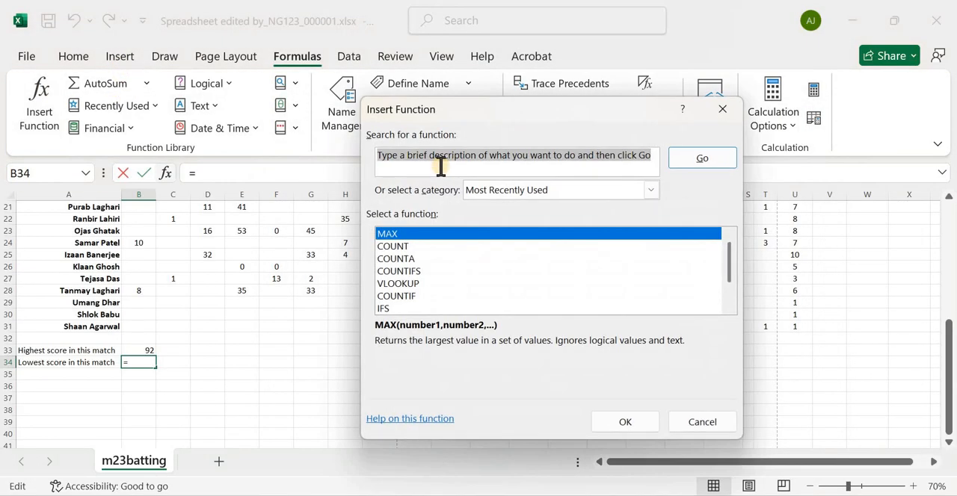
pyautogui.write('MIN')
pyautogui.press('Return')
pyautogui.click(409, 235)
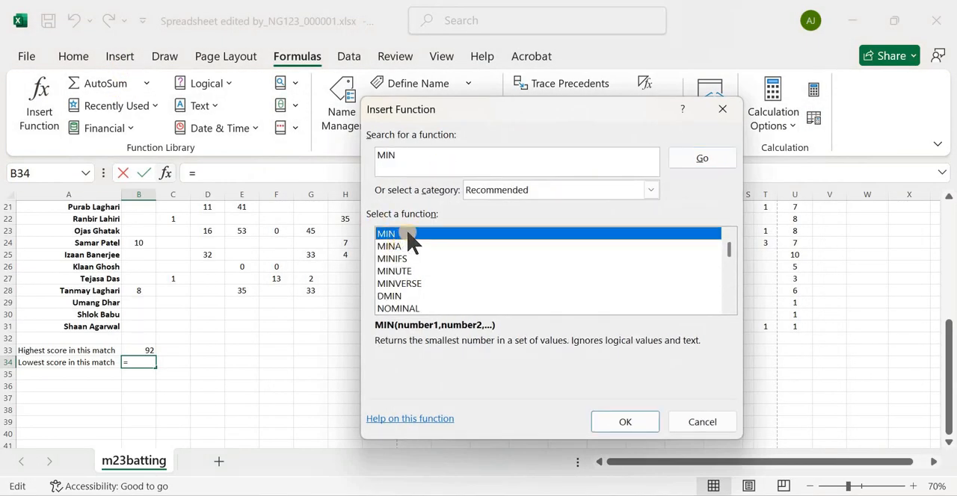
pyautogui.click(625, 423)
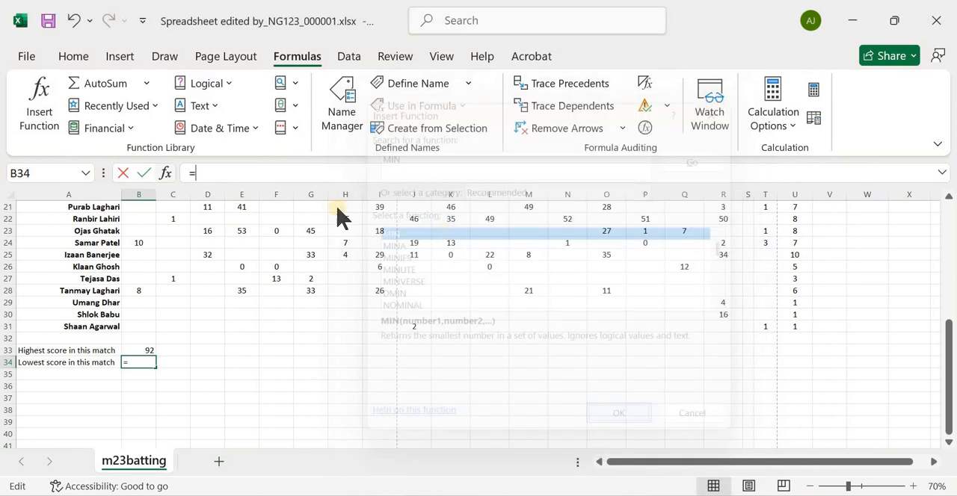
pyautogui.scroll(7, 139, 279)
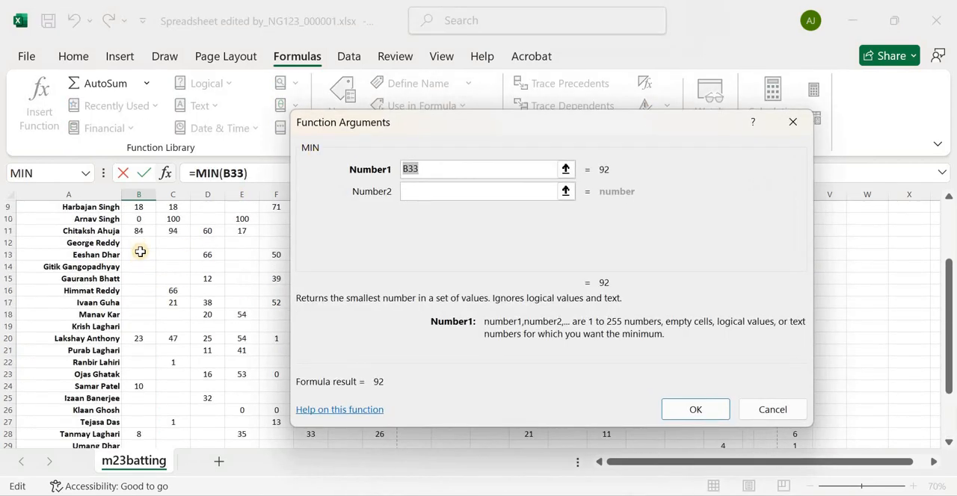
pyautogui.moveTo(140, 311); pyautogui.dragTo(150, 410)
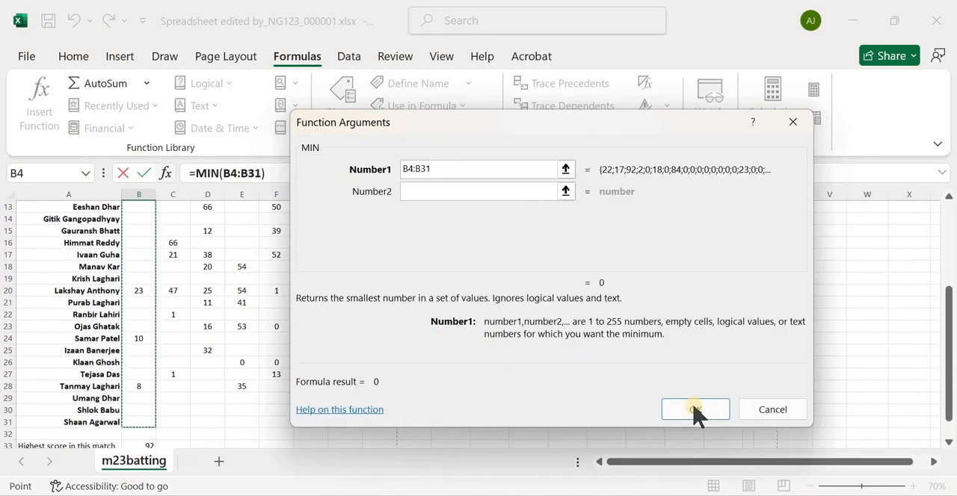
pyautogui.click(693, 411)
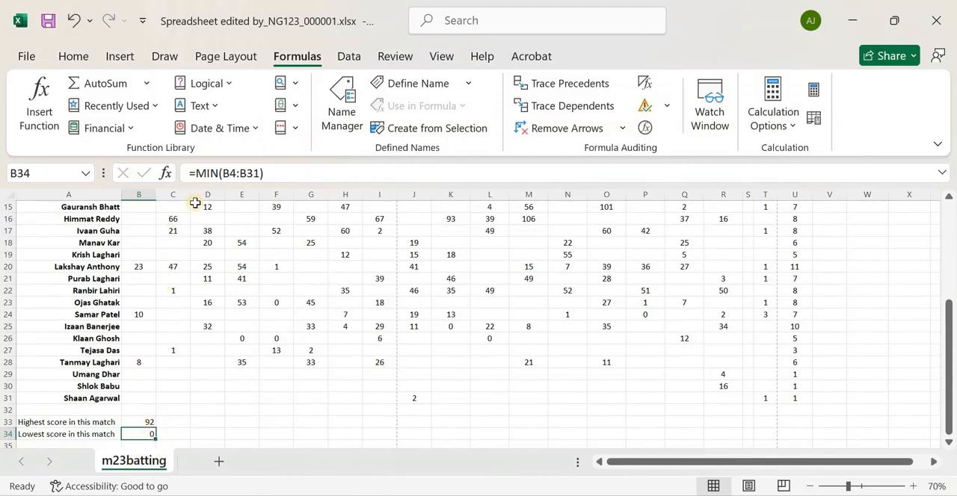
# Replicate the highest and lowest score formulas in B33:B34 across to column R for all other matches
pyautogui.click(135, 423)
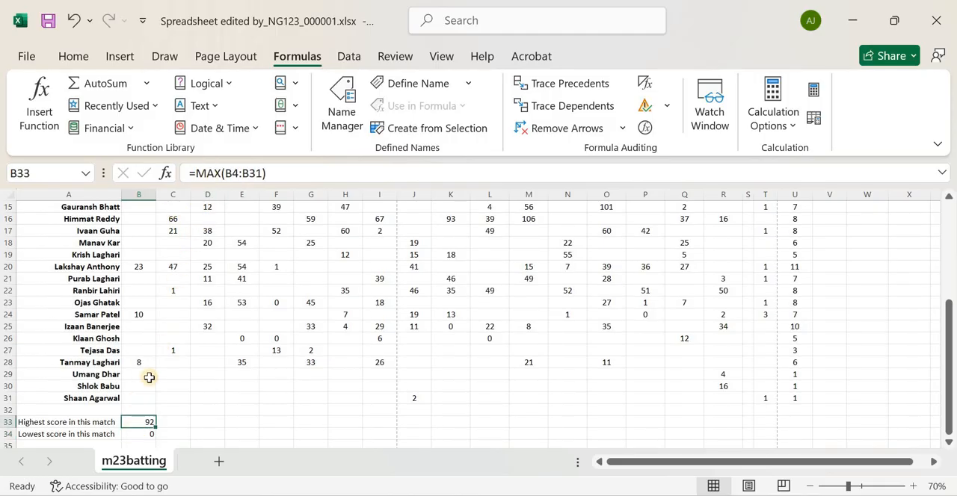
pyautogui.scroll(-2, 149, 378)
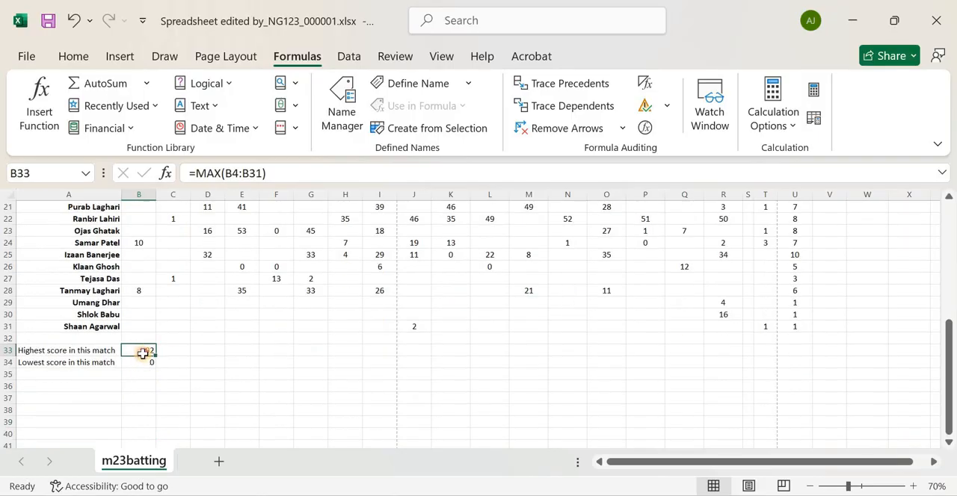
pyautogui.keyDown('shift'); pyautogui.click(142, 360); pyautogui.keyUp('shift')
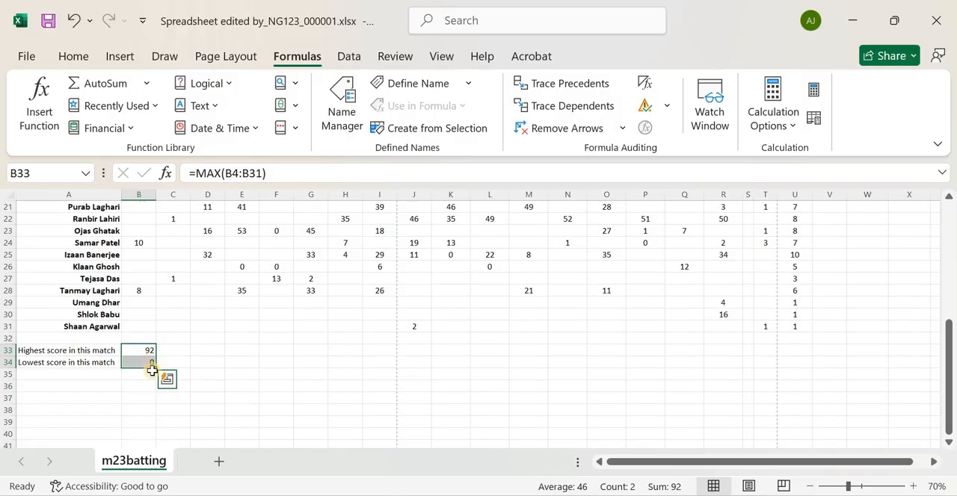
pyautogui.moveTo(155, 368); pyautogui.dragTo(740, 362)
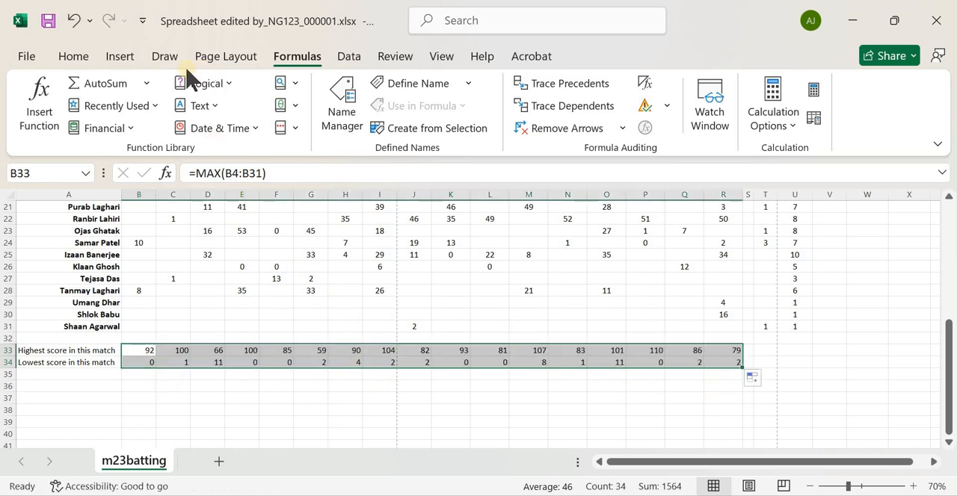
# Centre the highest and lowest scores in B33:R34 horizontally
pyautogui.click(73, 56)
pyautogui.click(351, 106)
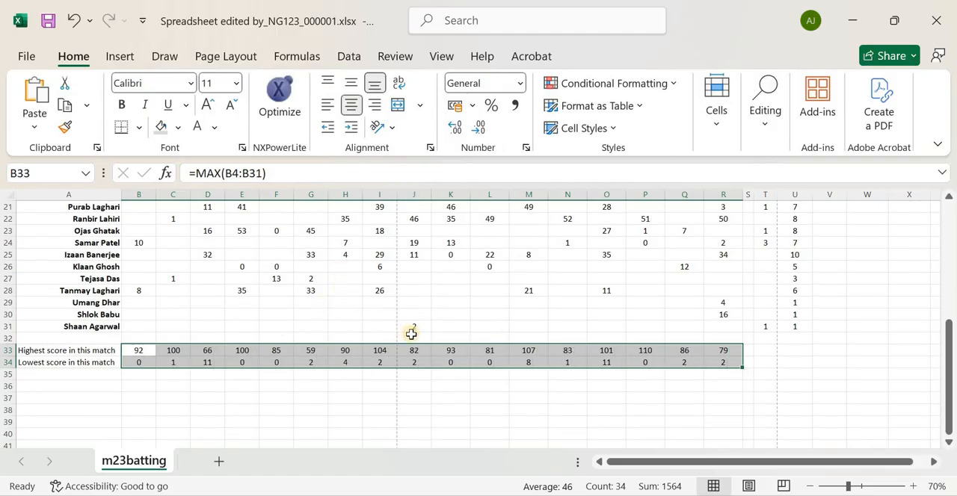
pyautogui.scroll(2, 738, 343)
pyautogui.scroll(-2, 740, 343)
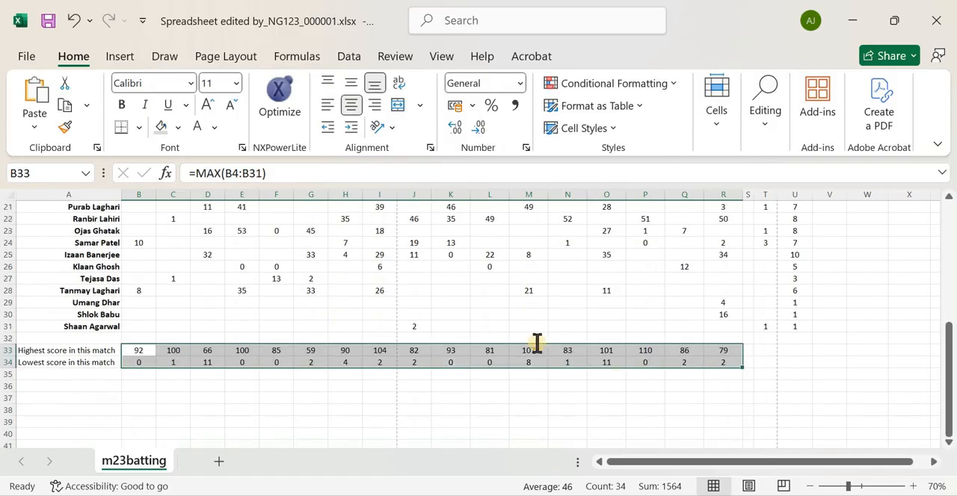
# Switch to the exam paper PDF and read question 5 about the average score formula in cell V4
pyautogui.hotkey('alt', 'Tab')
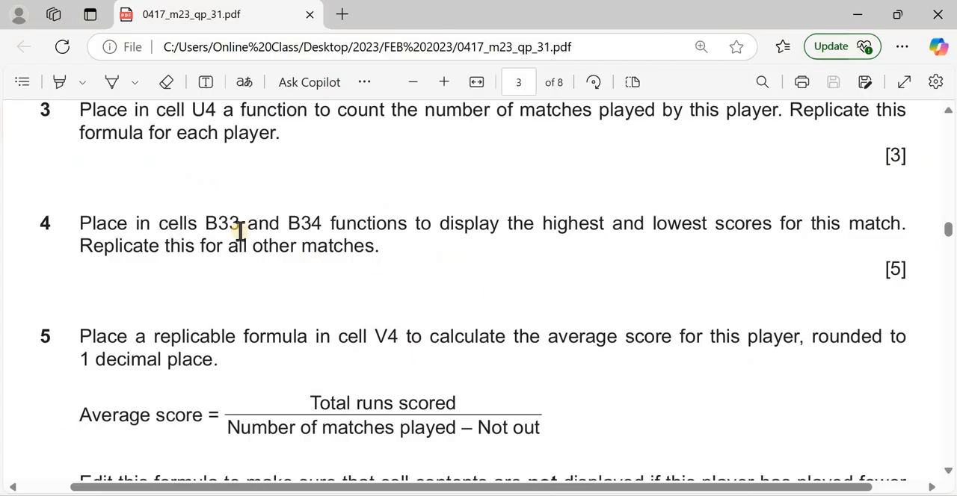
pyautogui.scroll(-2, 120, 251)
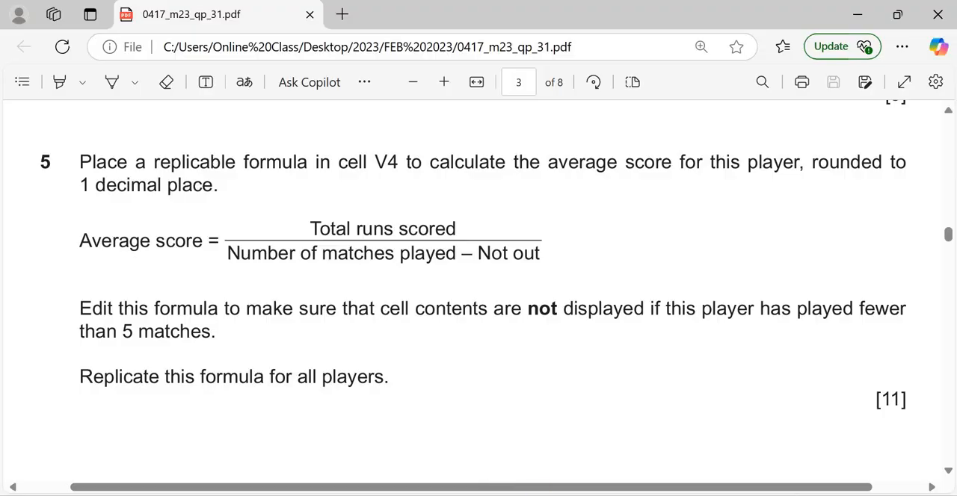
# Compare the average score formula in question 5 of the exam paper with the batting spreadsheet's Not out and matches played columns
pyautogui.hotkey('alt', 'Tab')
pyautogui.scroll(10, 758, 348)
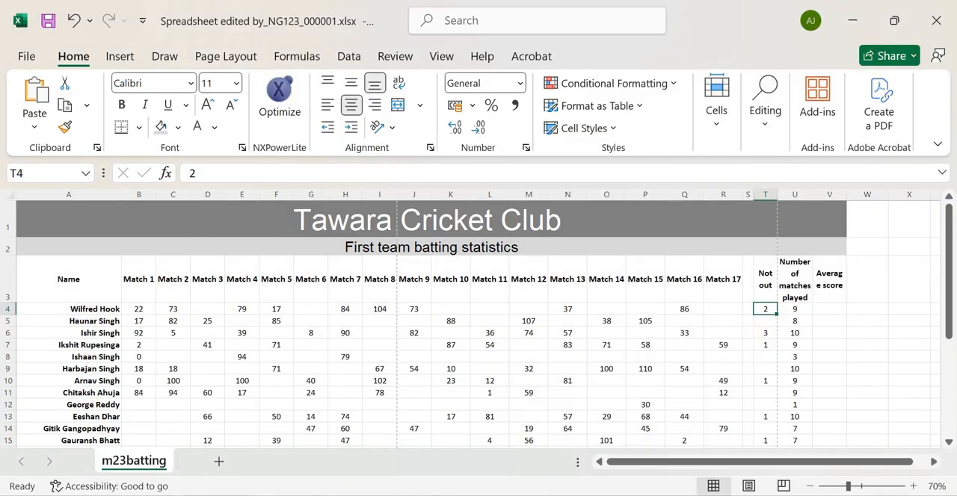
pyautogui.click(339, 494)
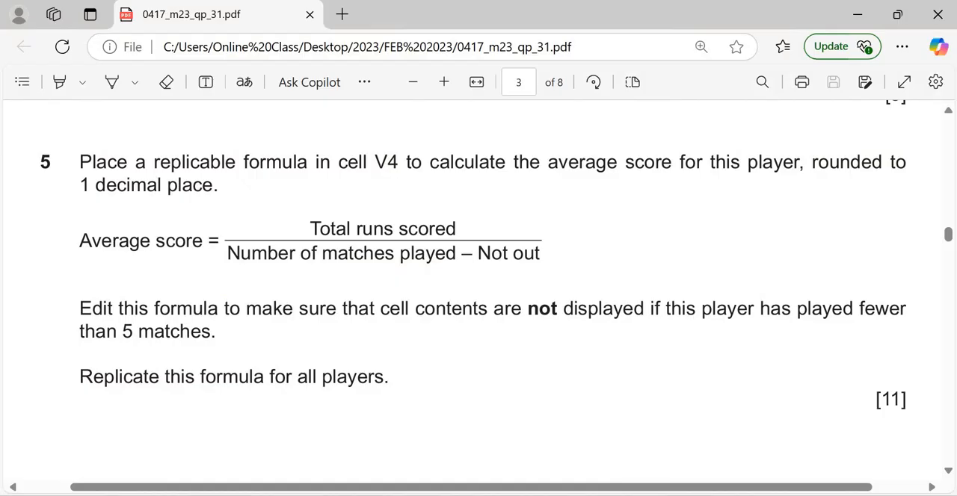
pyautogui.moveTo(608, 495)
pyautogui.click(642, 420)
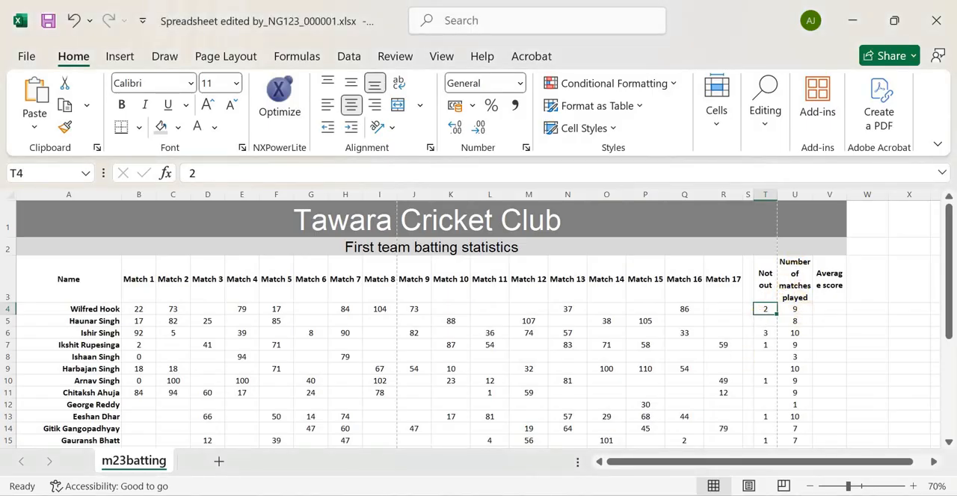
pyautogui.moveTo(373, 489)
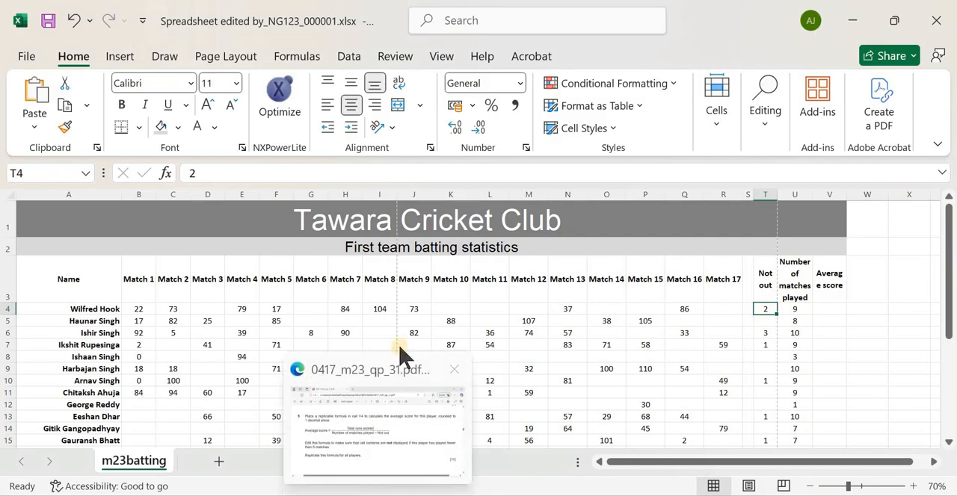
pyautogui.click(401, 410)
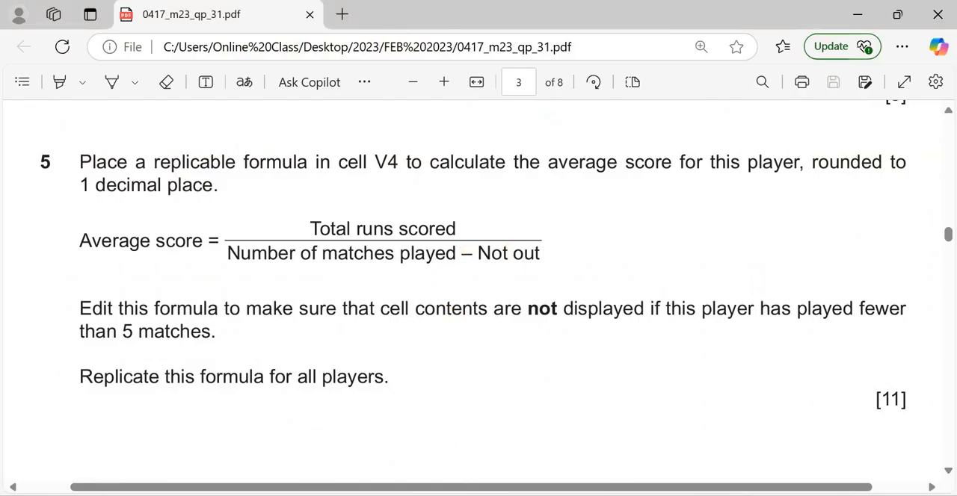
pyautogui.moveTo(607, 494)
pyautogui.click(645, 426)
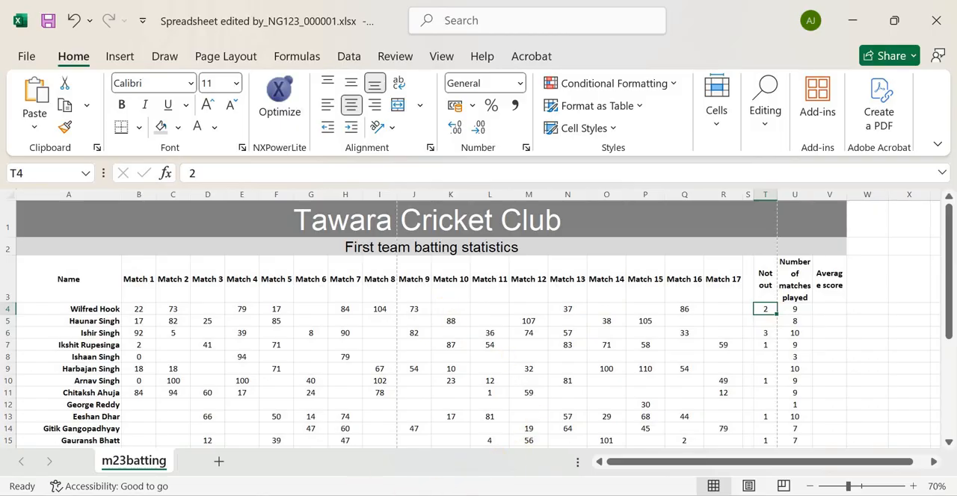
pyautogui.hotkey('alt', 'Tab')
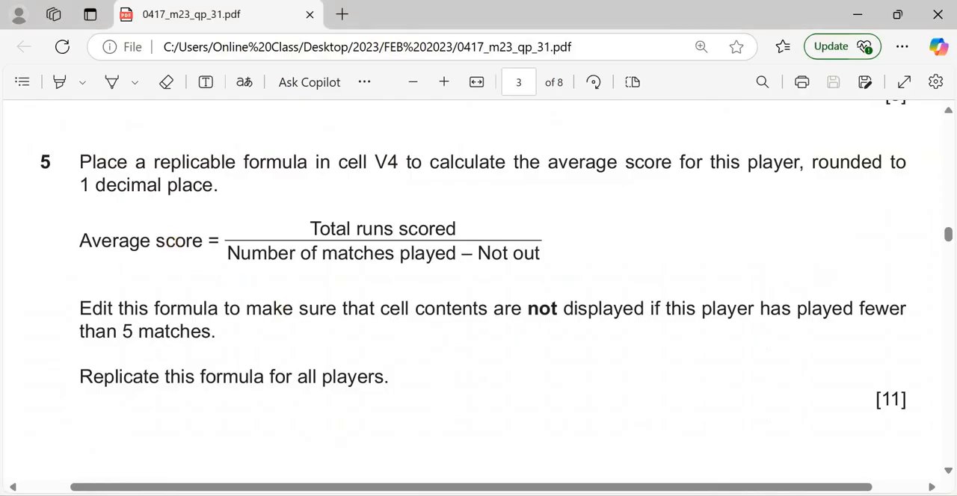
pyautogui.hotkey('alt', 'Tab')
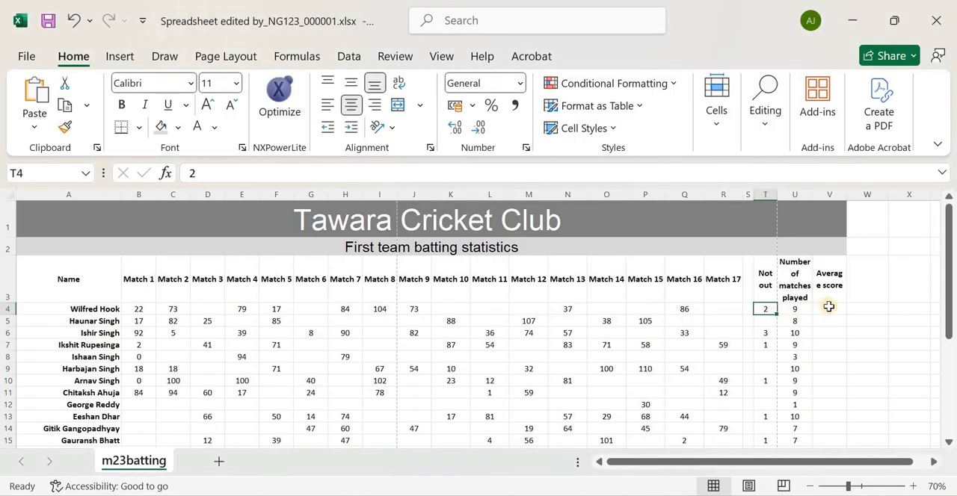
# Insert the SUM function in cell V4 to total the first player's runs over the range B4:R4
pyautogui.click(830, 307)
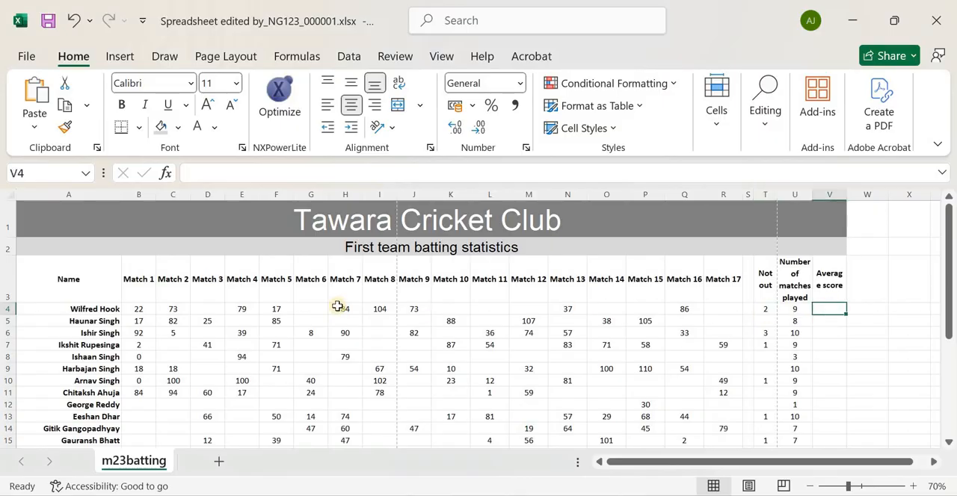
pyautogui.click(246, 174)
pyautogui.write('=')
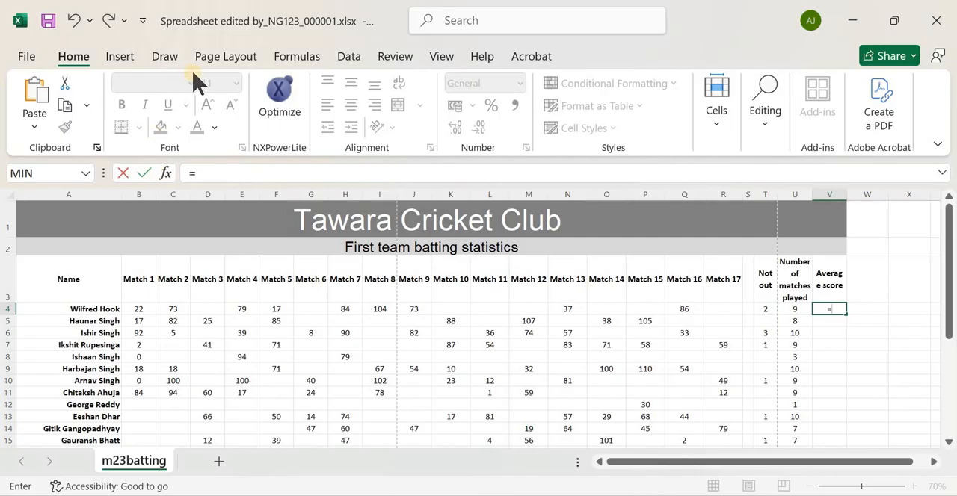
pyautogui.click(293, 58)
pyautogui.click(39, 94)
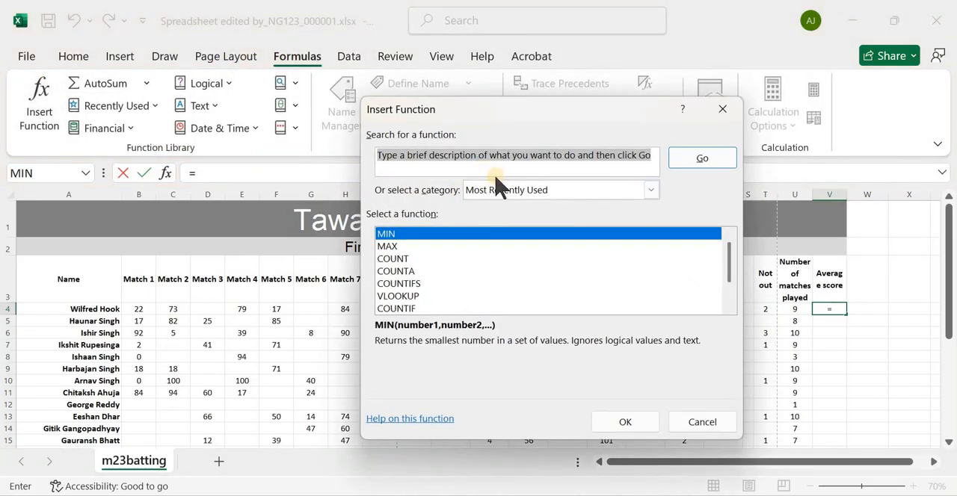
pyautogui.write('SUM')
pyautogui.press('Return')
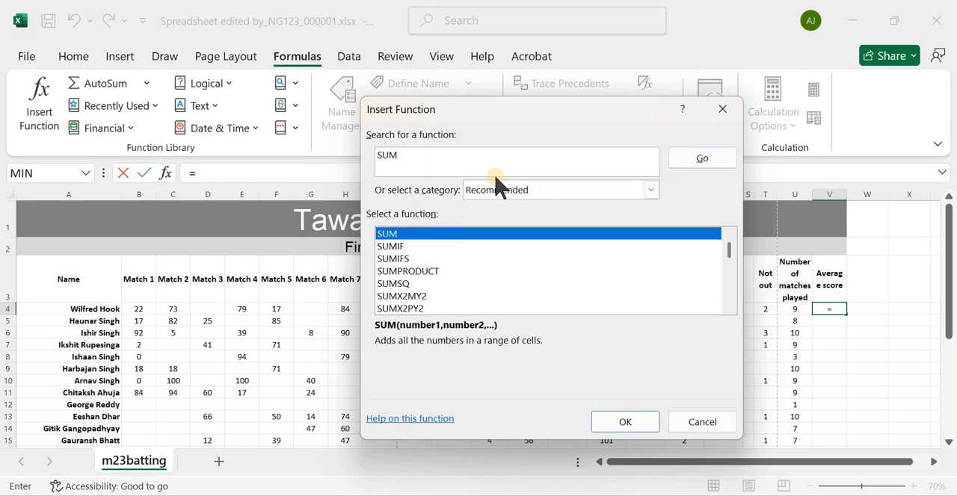
pyautogui.click(604, 425)
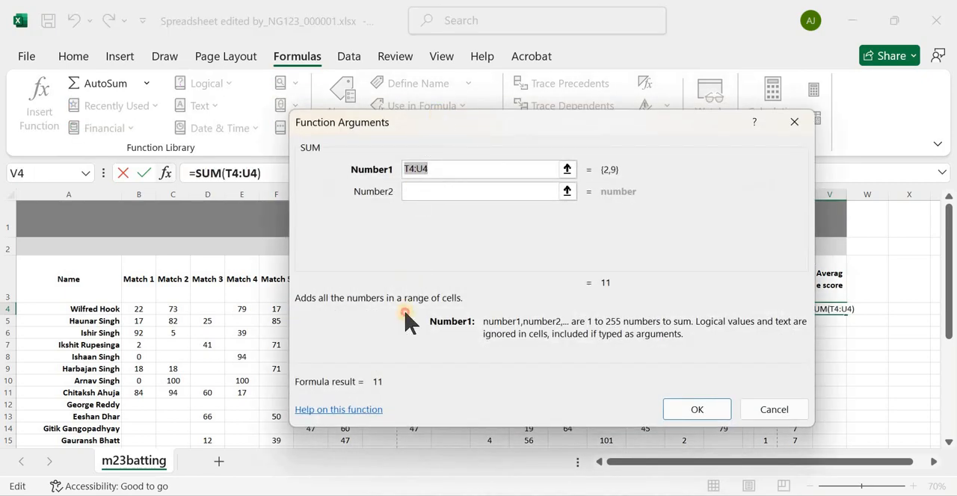
pyautogui.moveTo(404, 313); pyautogui.dragTo(399, 333)
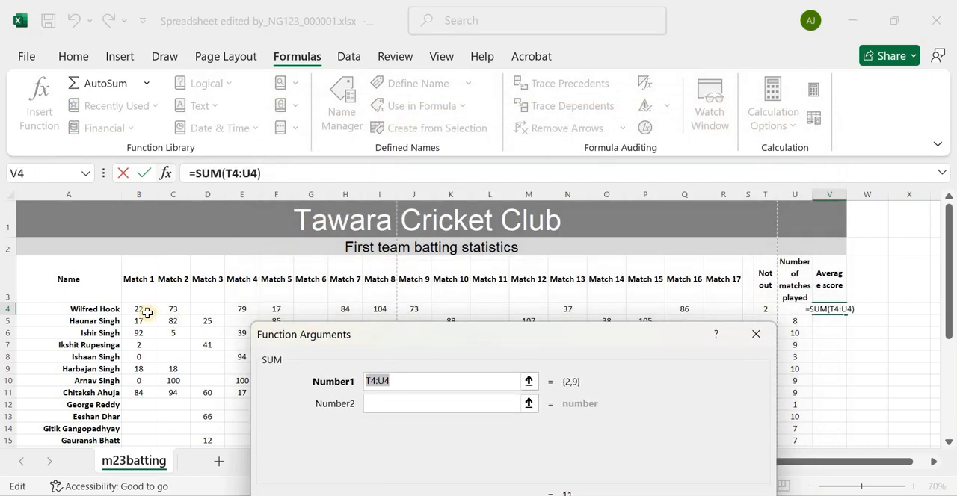
pyautogui.moveTo(144, 310); pyautogui.dragTo(722, 305)
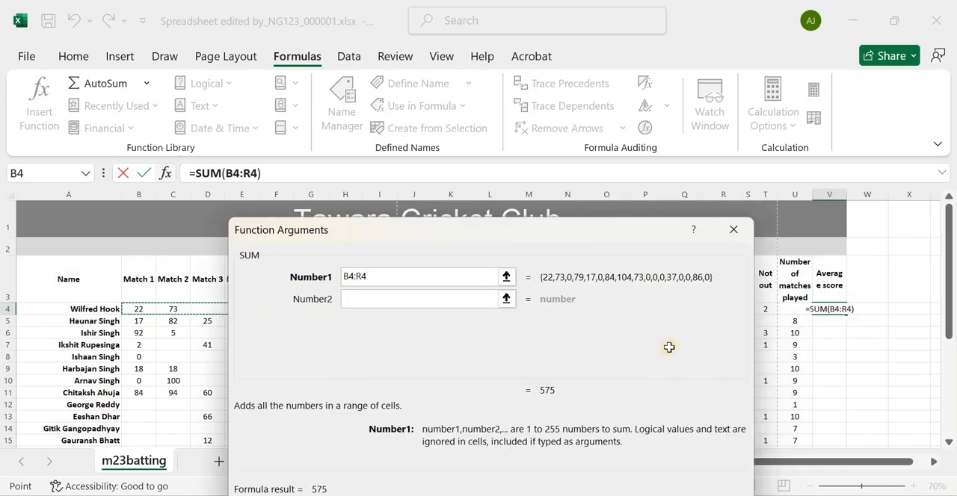
pyautogui.press('Return')
# Check the average score formula in the exam paper and extend cell V4's formula to =SUM(B4:R4)/(U4-T4)
pyautogui.click(281, 173)
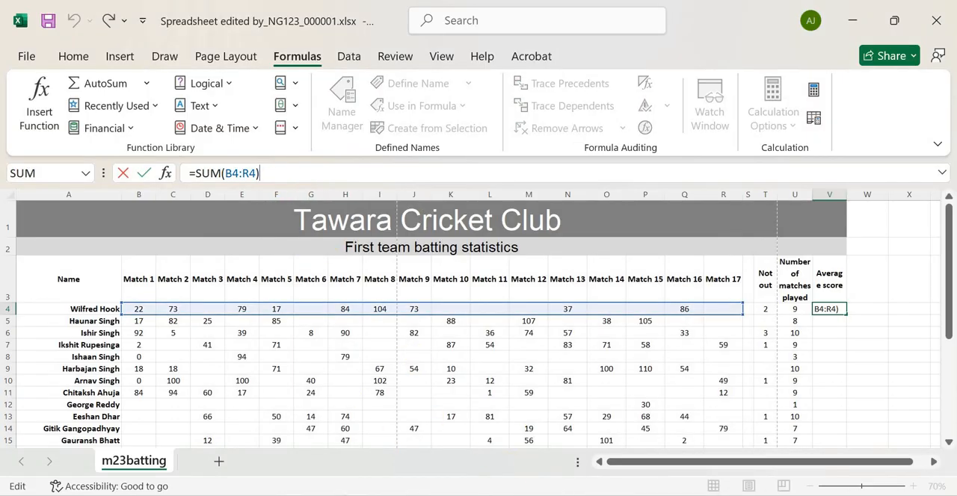
pyautogui.click(340, 387)
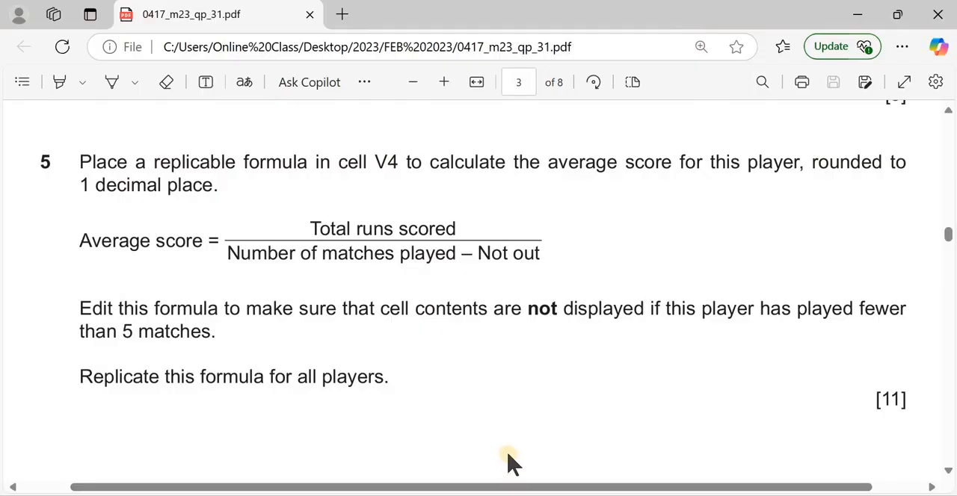
pyautogui.hotkey('alt', 'Tab')
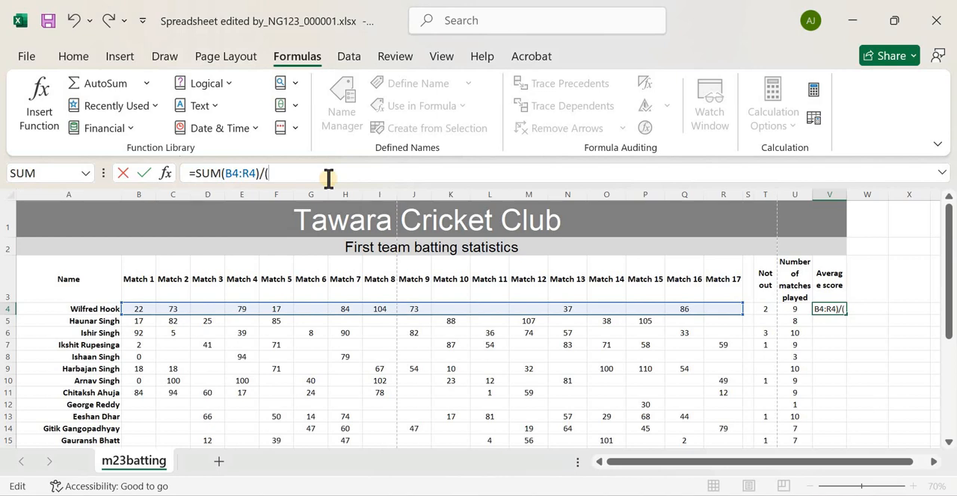
pyautogui.click(794, 311)
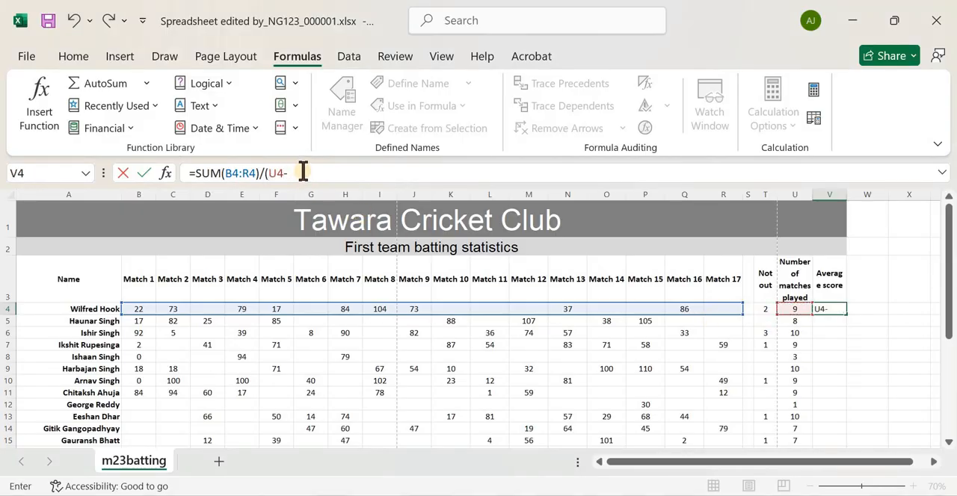
pyautogui.write('-')
pyautogui.click(765, 309)
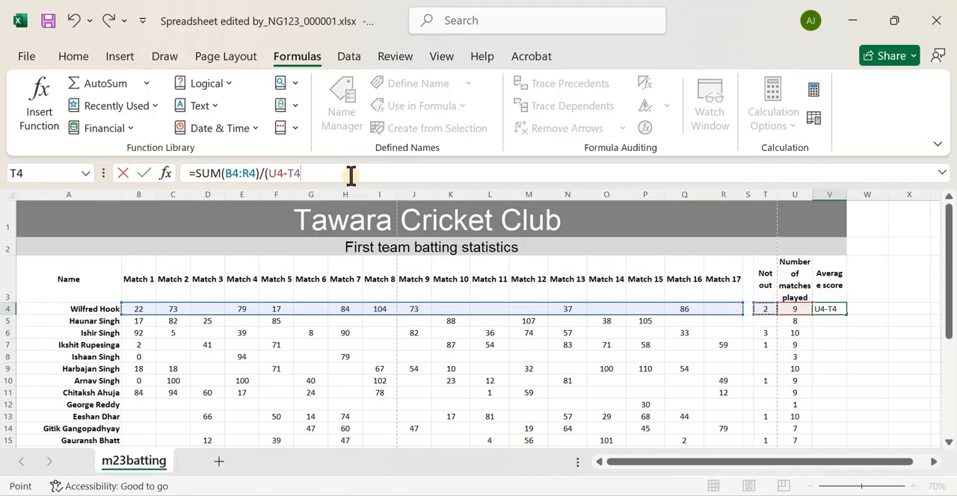
pyautogui.write(')')
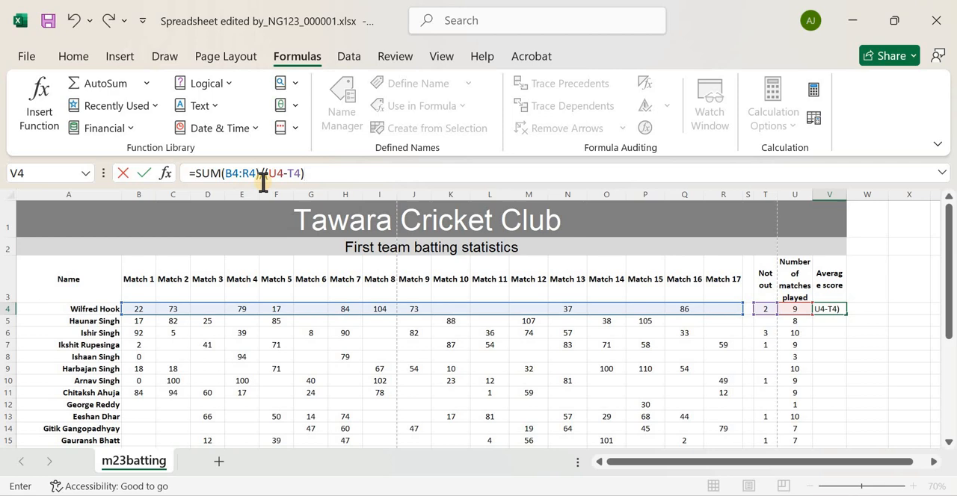
pyautogui.click(263, 173)
pyautogui.write('(')
pyautogui.press('Return')
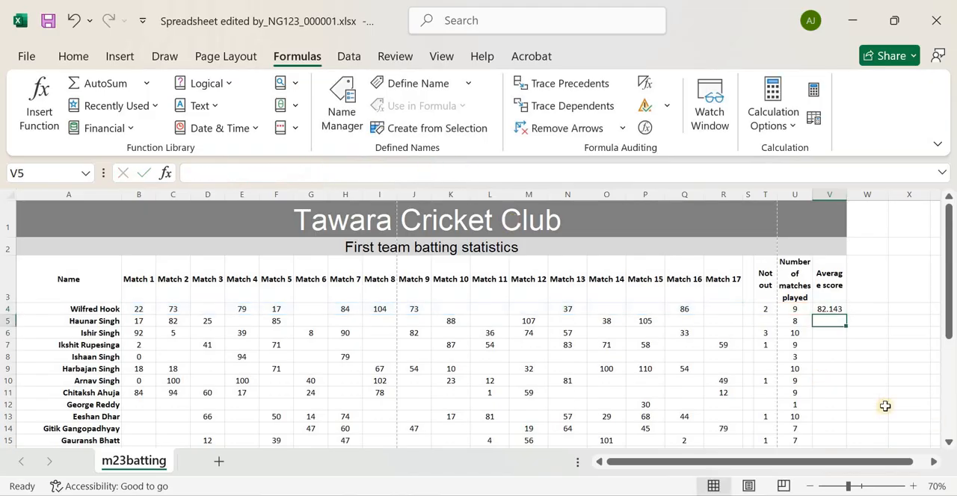
# Wrap the average score formula in cell V4 in ROUND with 1 decimal place: =ROUND(SUM(B4:R4)/(U4-T4),1)
pyautogui.click(832, 308)
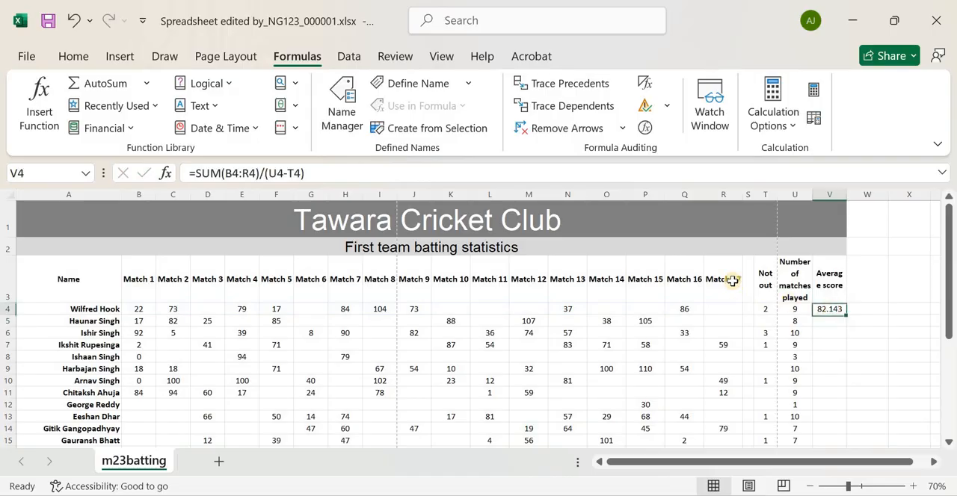
pyautogui.click(346, 168)
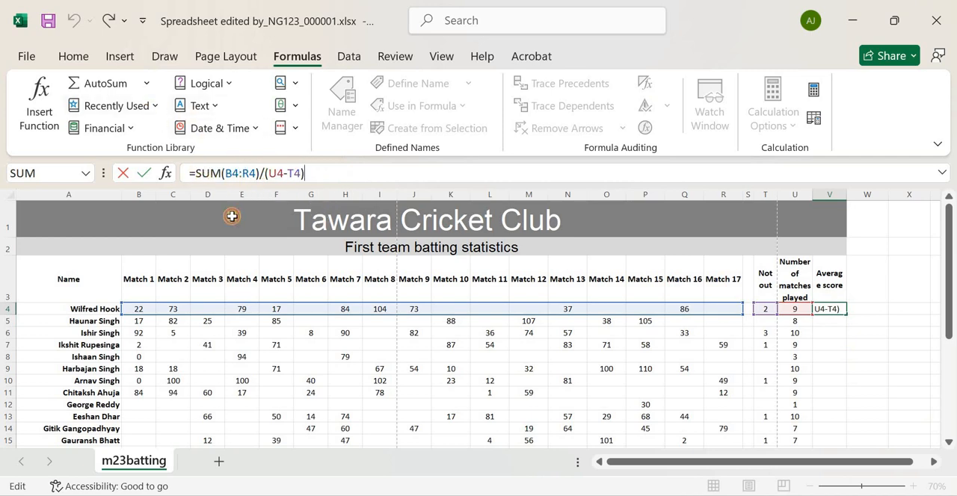
pyautogui.click(207, 180)
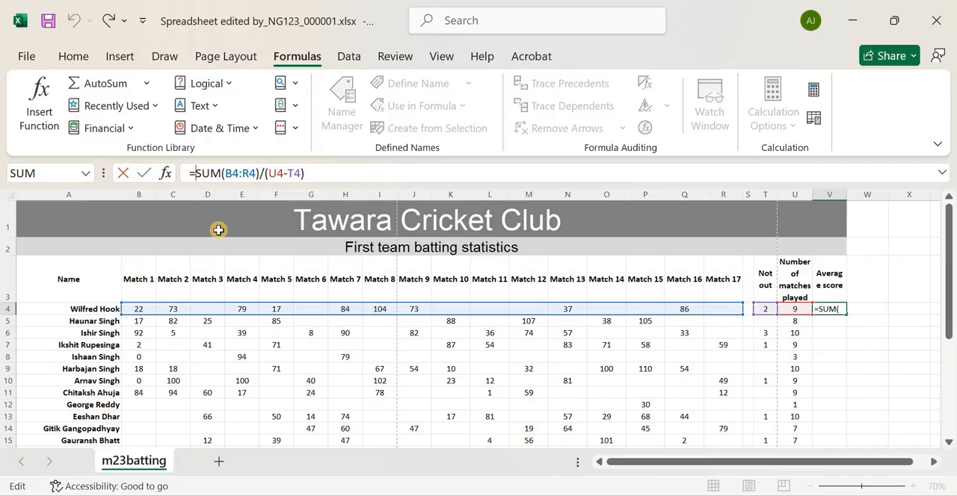
pyautogui.write('ROUND(')
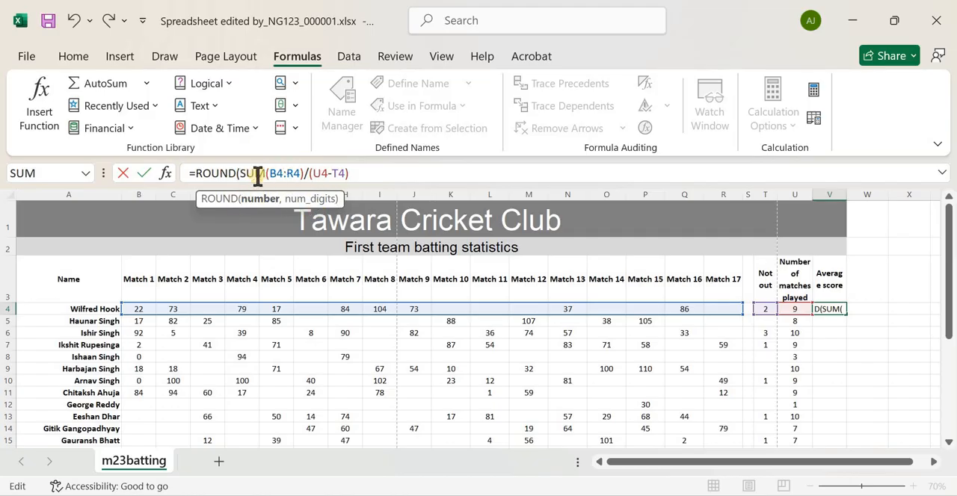
pyautogui.click(377, 178)
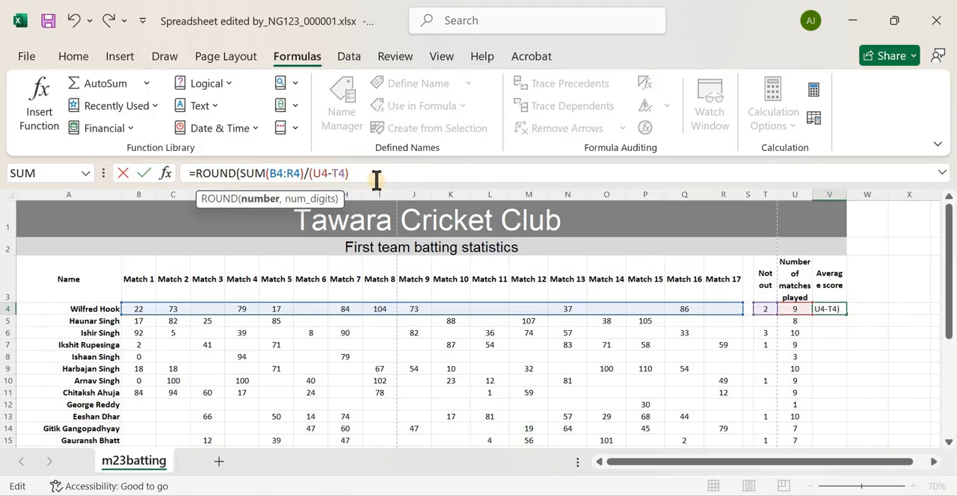
pyautogui.write(',')
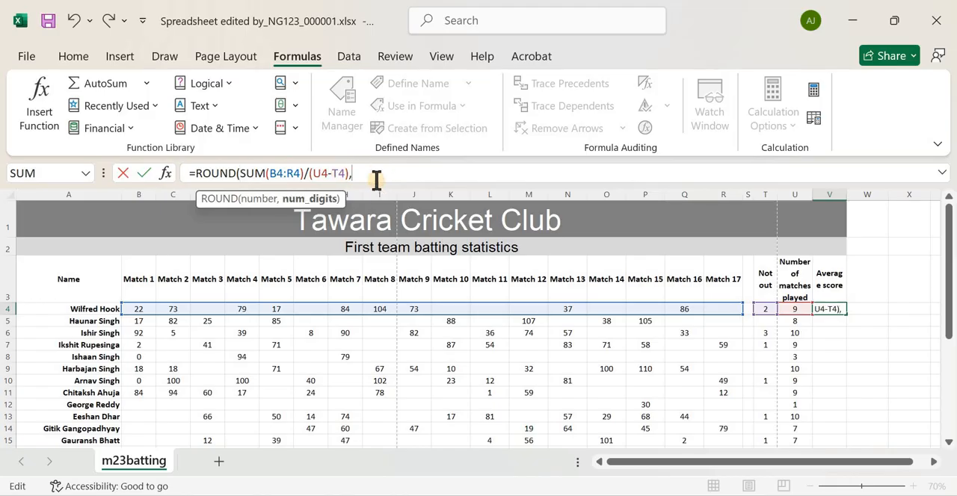
pyautogui.write('1)')
pyautogui.press('Return')
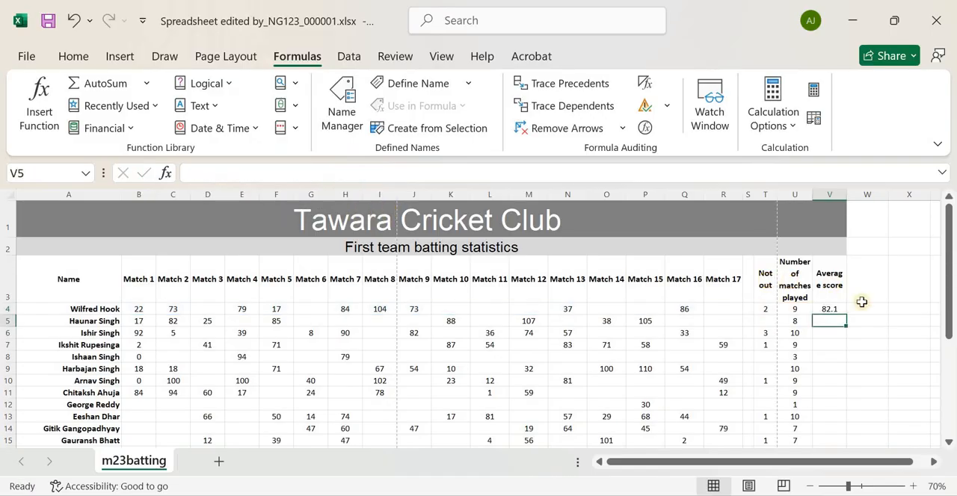
# Insert the ROUND function in helper cell W4 to round V4 to 1 decimal place: =ROUND(V4,1)
pyautogui.click(868, 308)
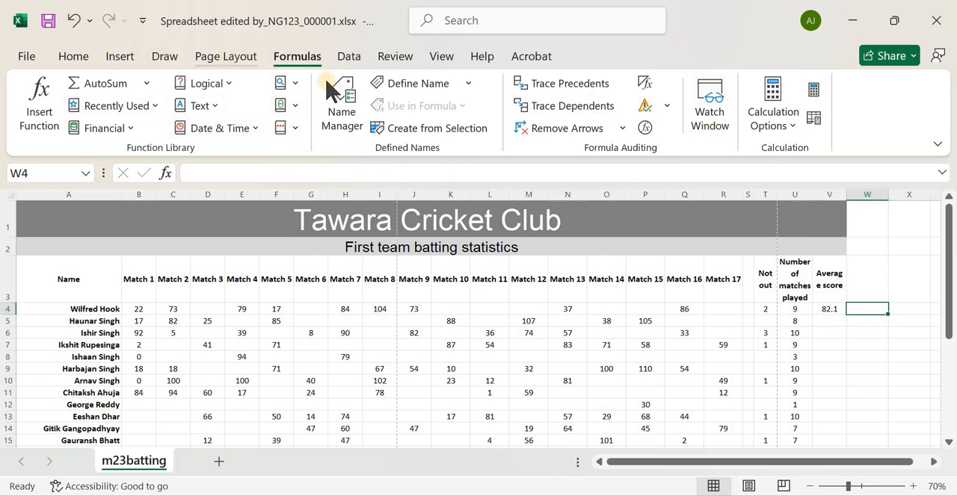
pyautogui.click(36, 105)
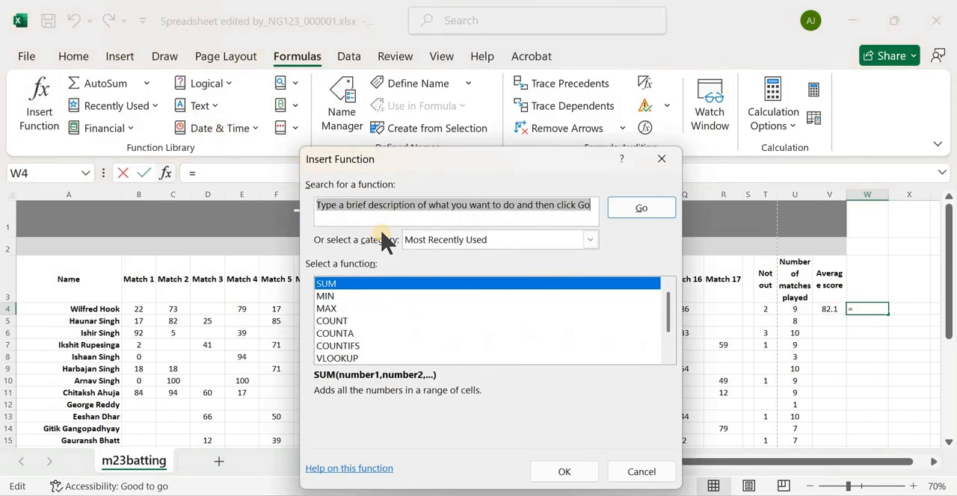
pyautogui.write('ROUND')
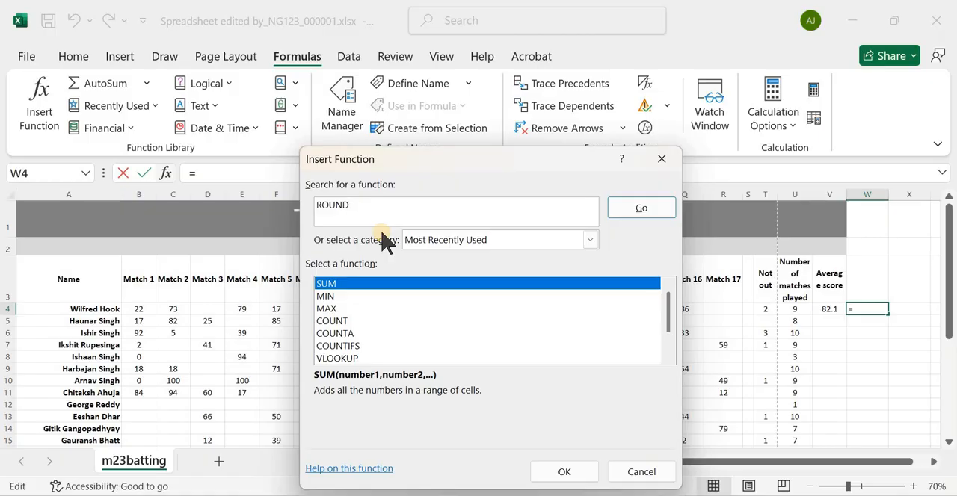
pyautogui.press('Return')
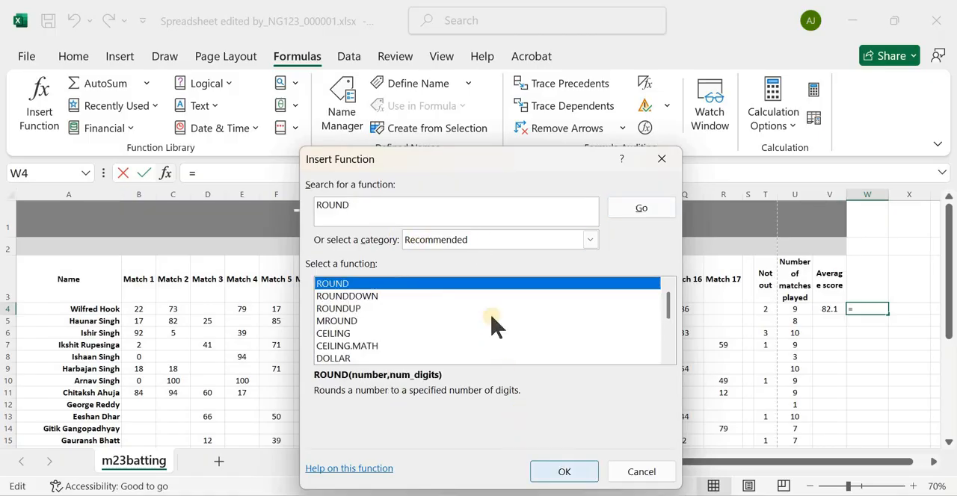
pyautogui.press('Return')
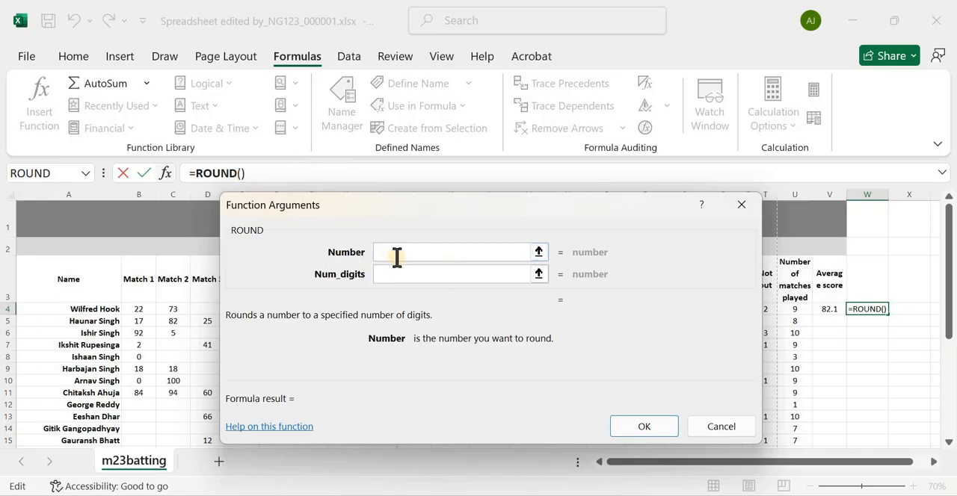
pyautogui.click(832, 307)
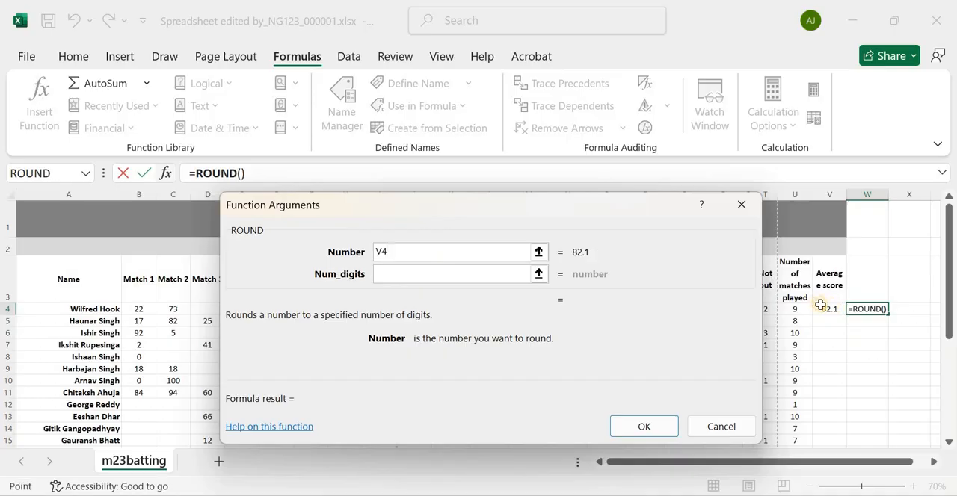
pyautogui.click(413, 273)
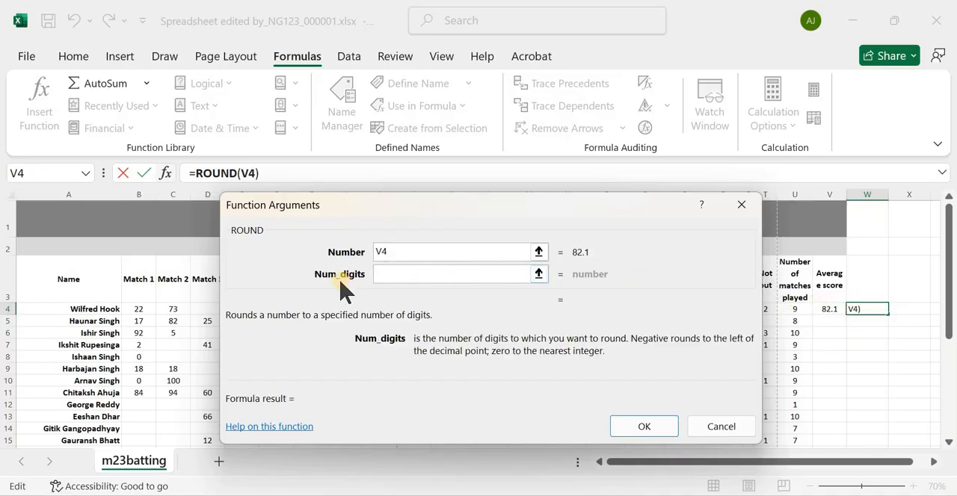
pyautogui.write('1')
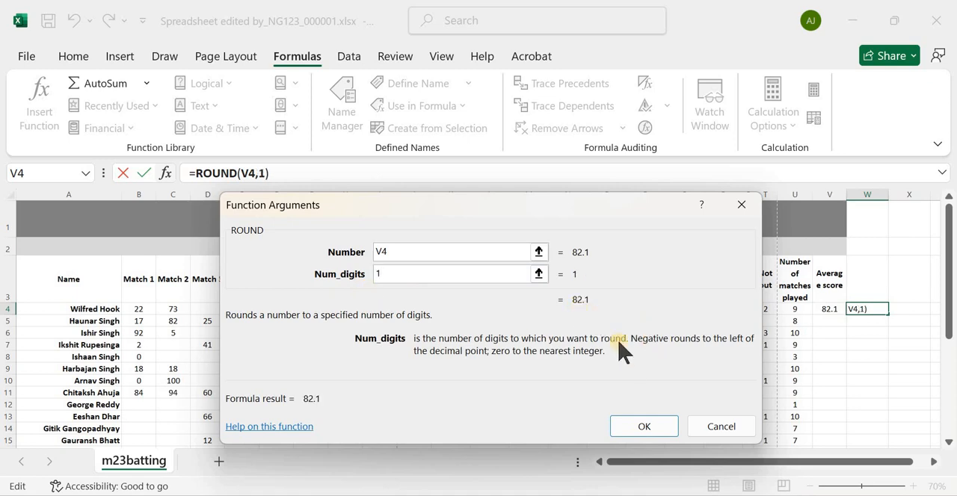
pyautogui.click(650, 428)
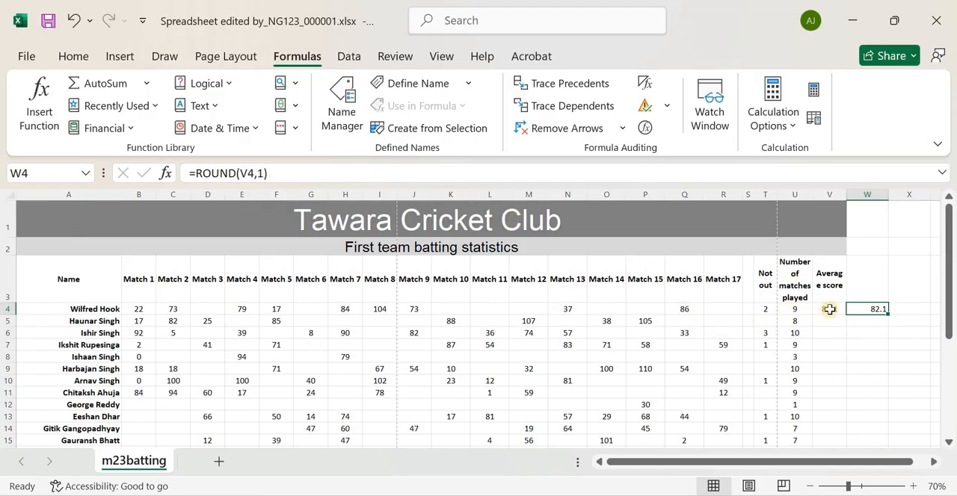
# Compare the helper rounding formula with the one in V4 and clear cell W4
pyautogui.press('Left')
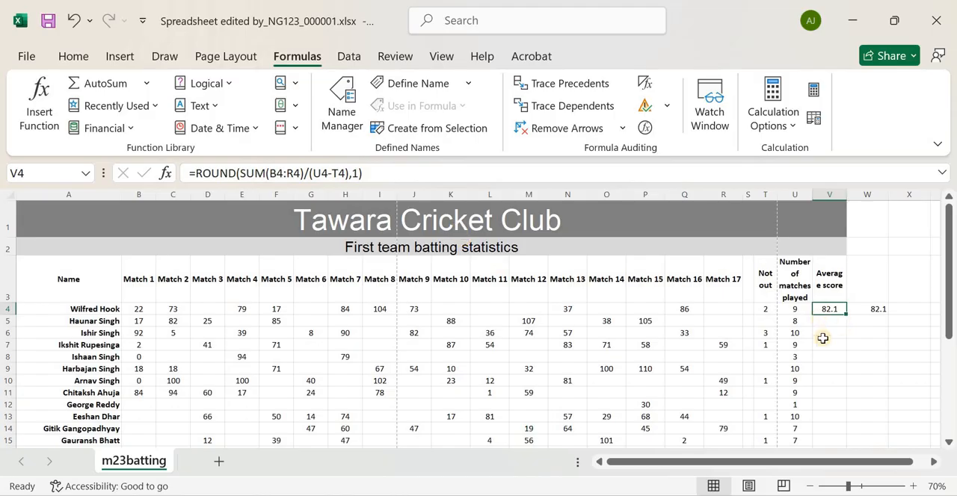
pyautogui.click(865, 311)
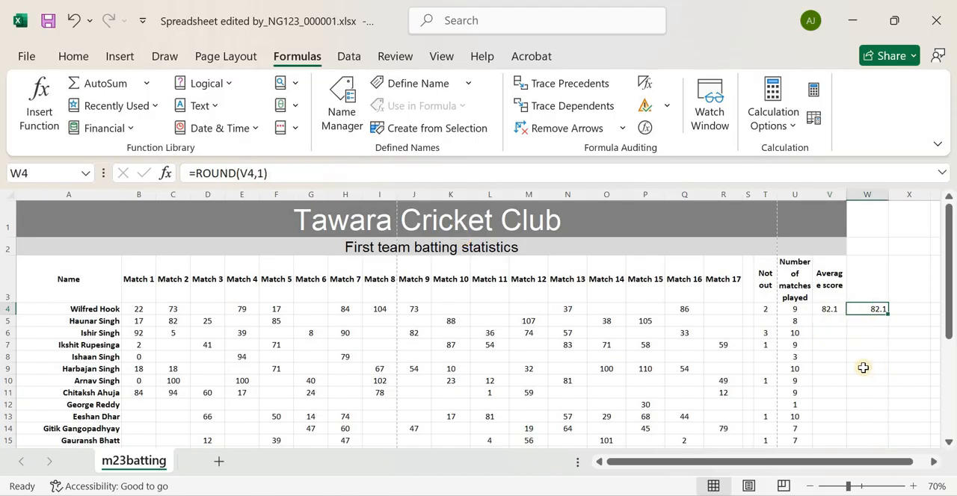
pyautogui.press('Delete')
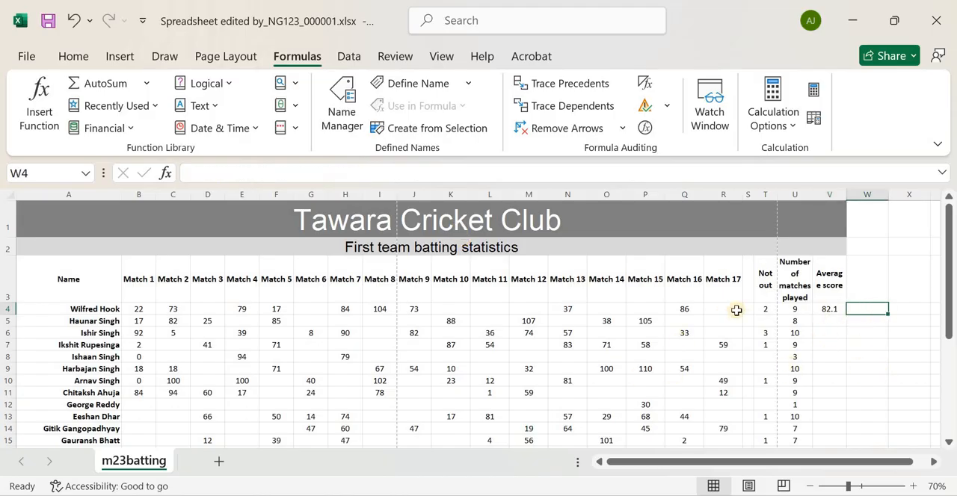
# Check question 5's instruction on hiding averages for players with fewer than 5 matches against the spreadsheet's average score cell V4
pyautogui.hotkey('alt', 'Tab')
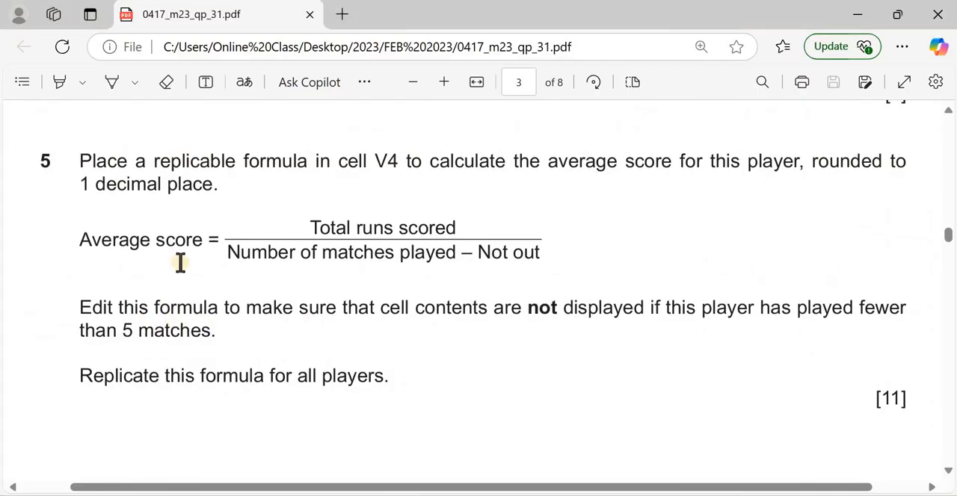
pyautogui.scroll(-1, 144, 244)
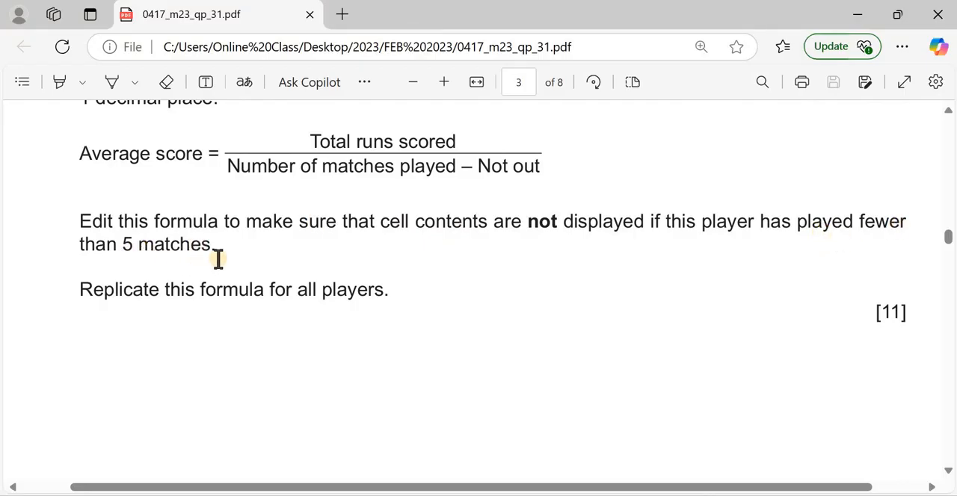
pyautogui.scroll(3, 222, 261)
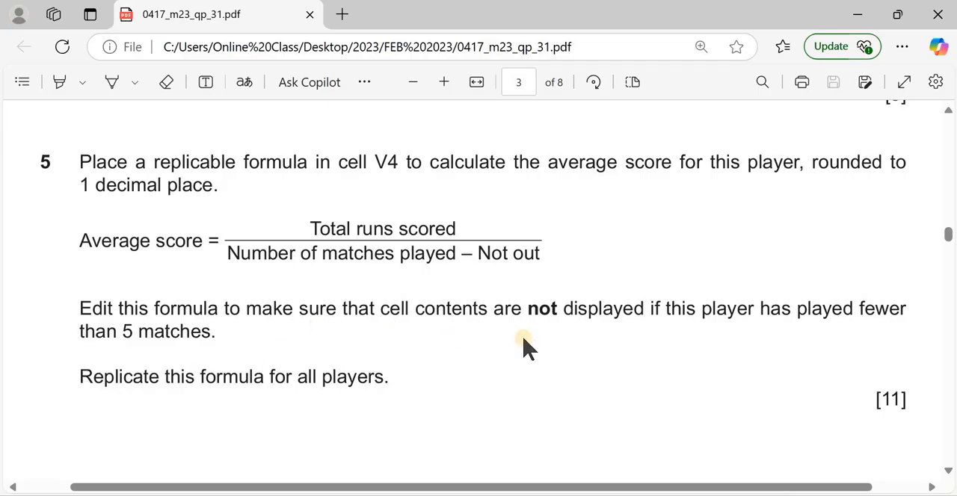
pyautogui.hotkey('alt', 'Tab')
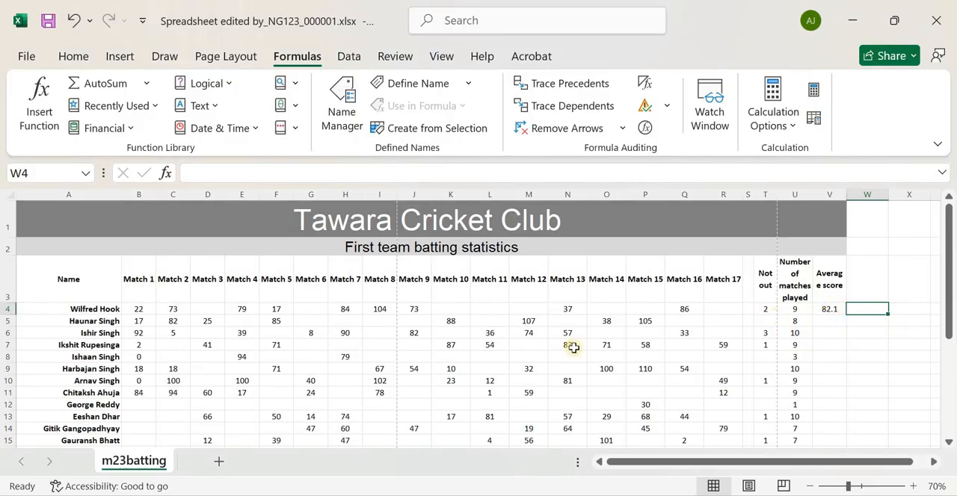
pyautogui.hotkey('alt', 'Tab')
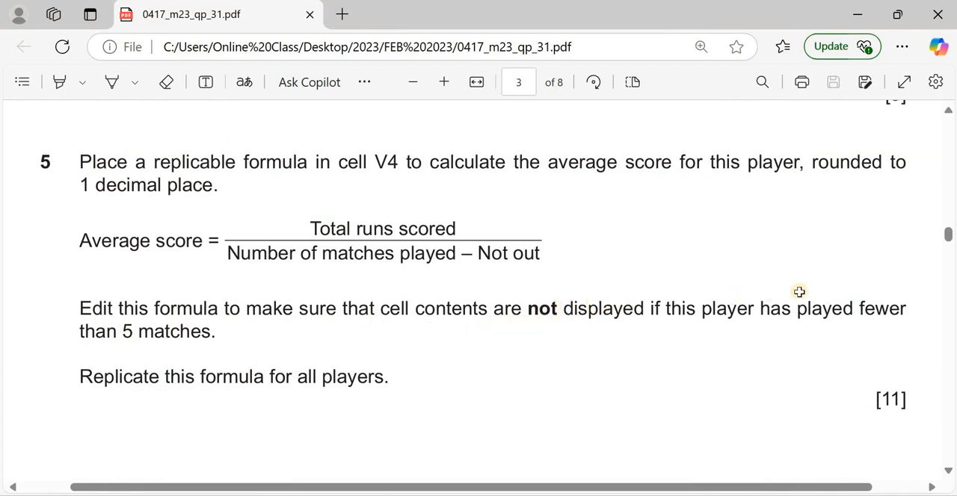
pyautogui.hotkey('alt', 'Tab')
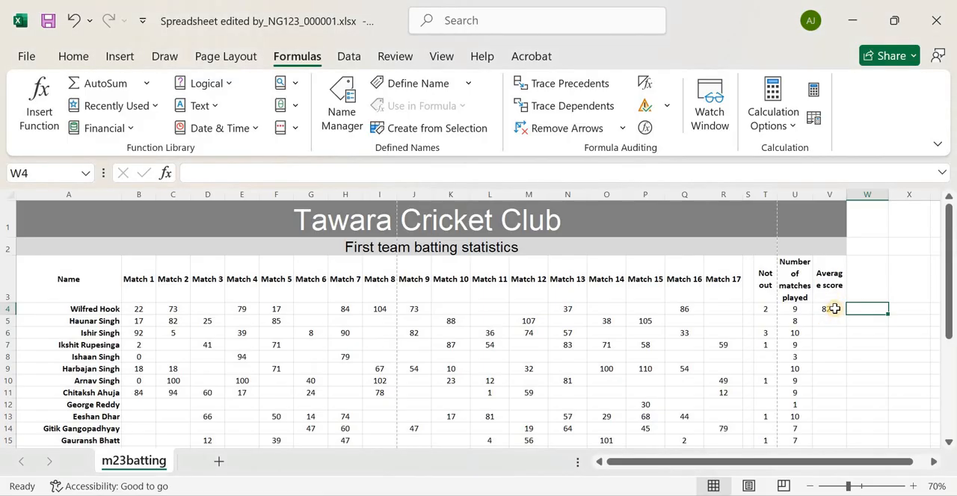
pyautogui.click(834, 308)
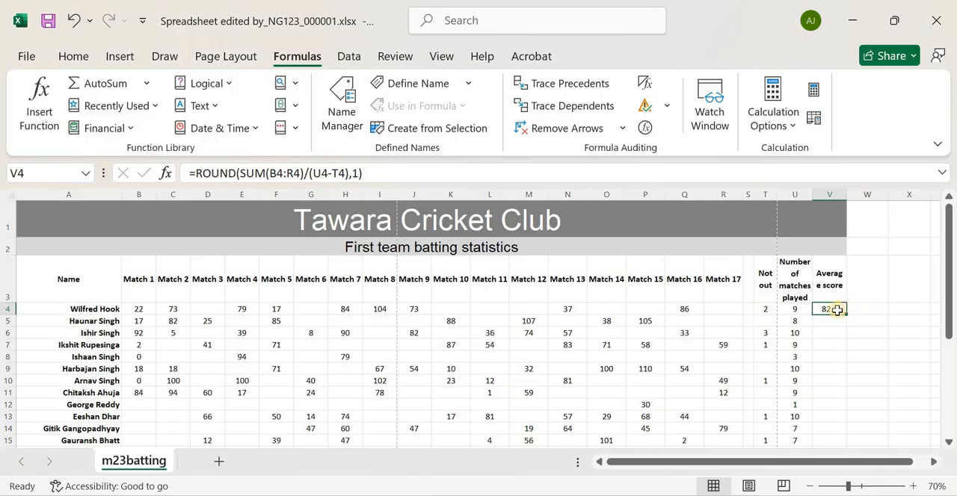
# Insert the IF function in cell W4 to blank averages for fewer than 5 matches: =IF(U4<5,"",V4)
pyautogui.press('Right')
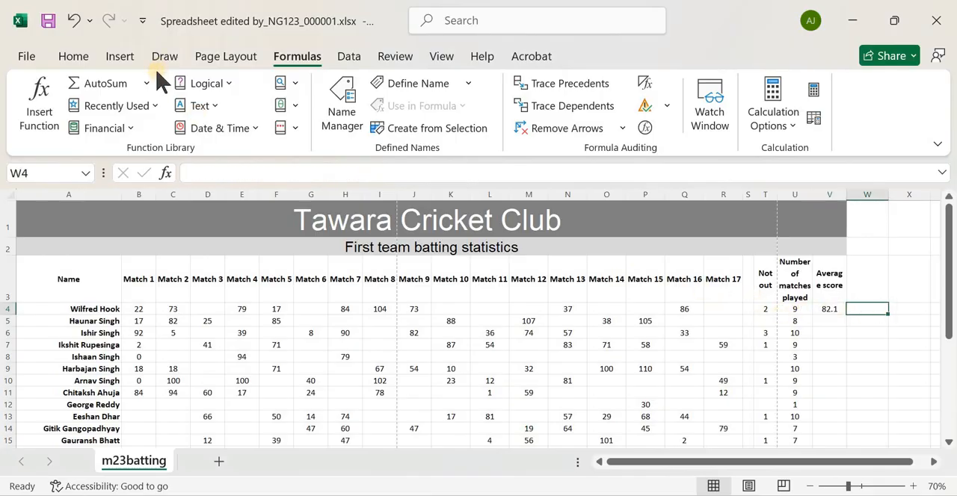
pyautogui.click(39, 105)
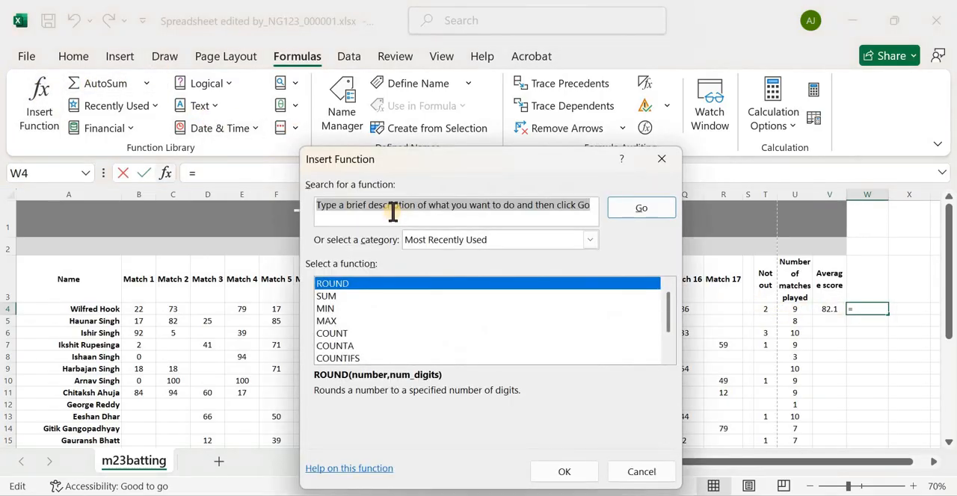
pyautogui.write('IF')
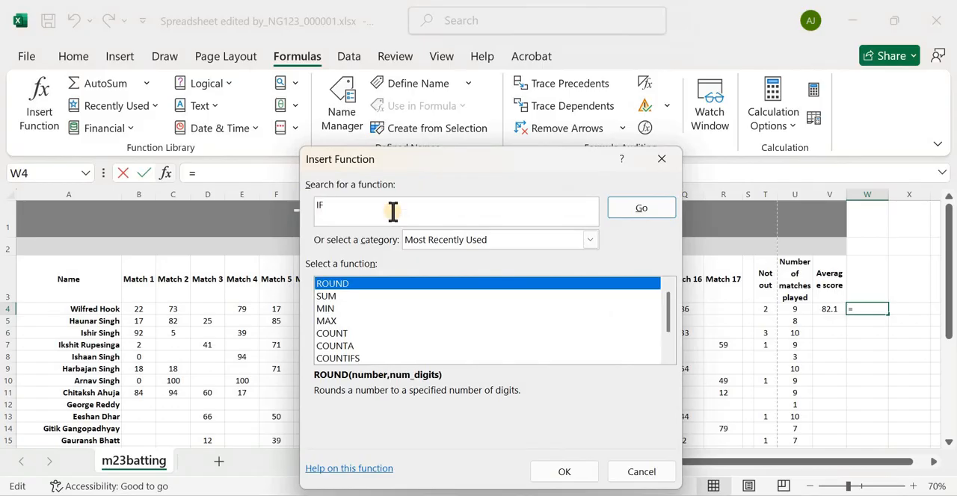
pyautogui.press('Return')
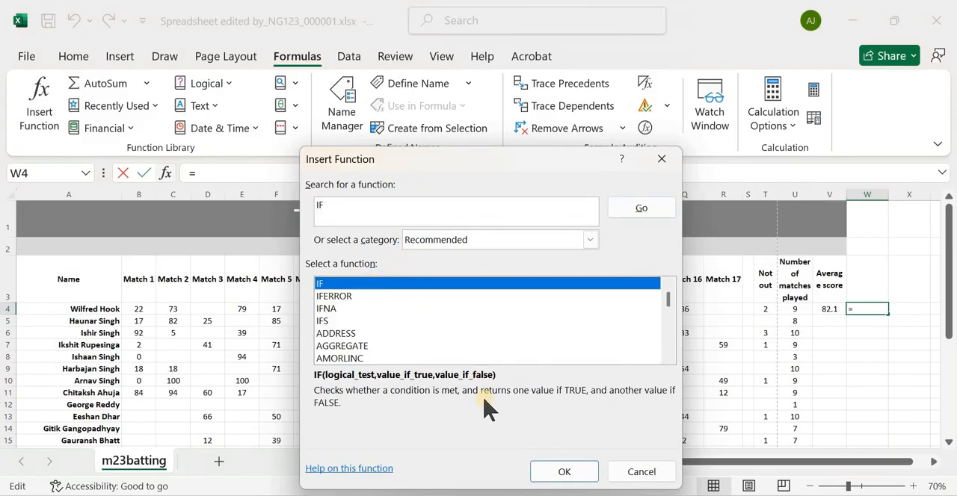
pyautogui.click(561, 471)
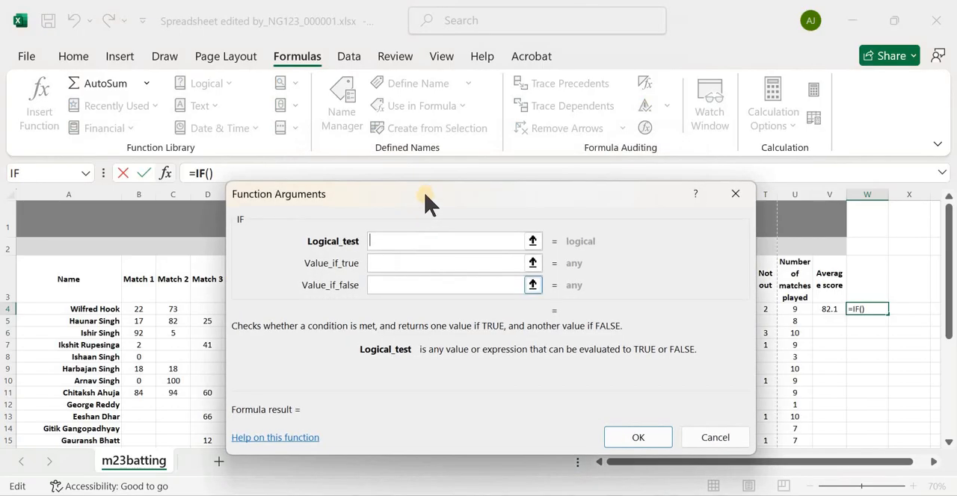
pyautogui.moveTo(392, 174); pyautogui.dragTo(315, 113)
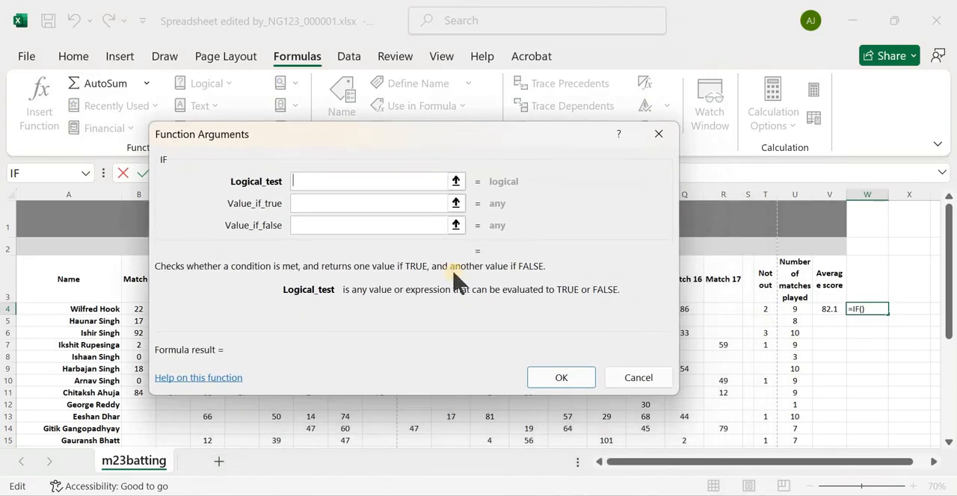
pyautogui.click(801, 309)
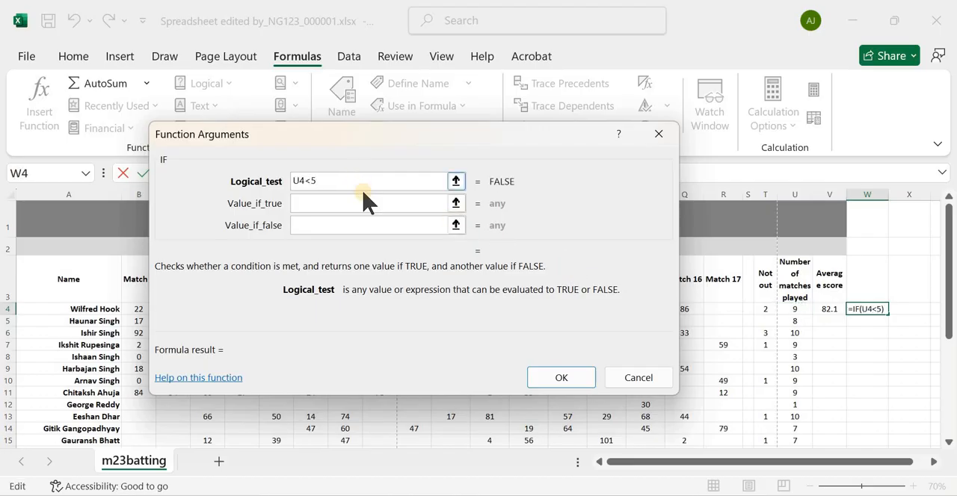
pyautogui.click(361, 201)
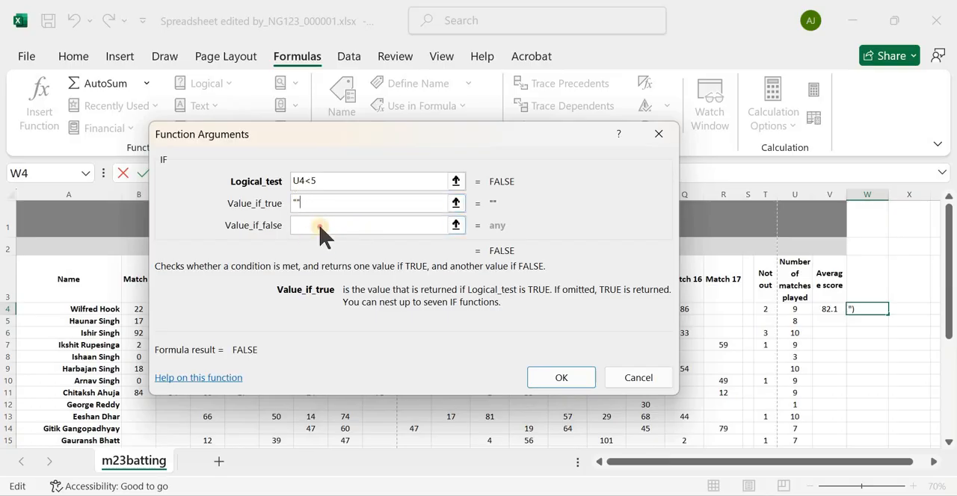
pyautogui.click(319, 227)
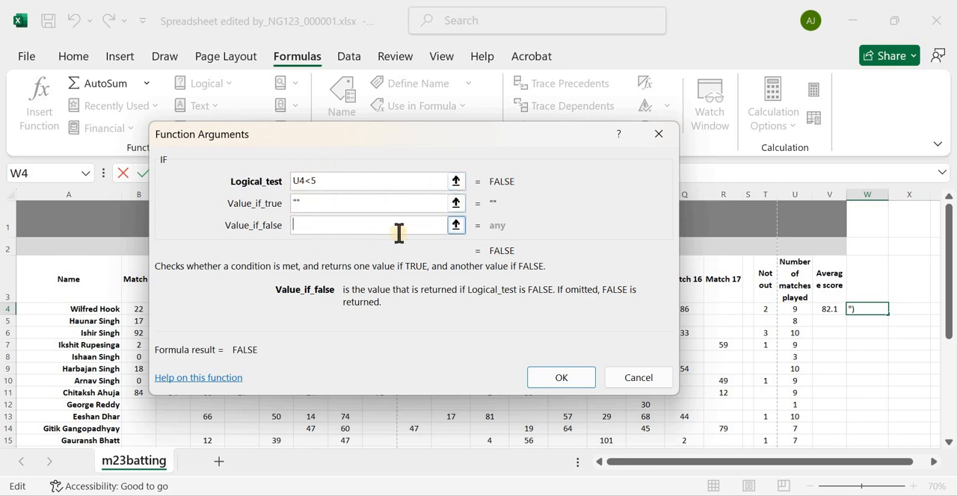
pyautogui.click(834, 308)
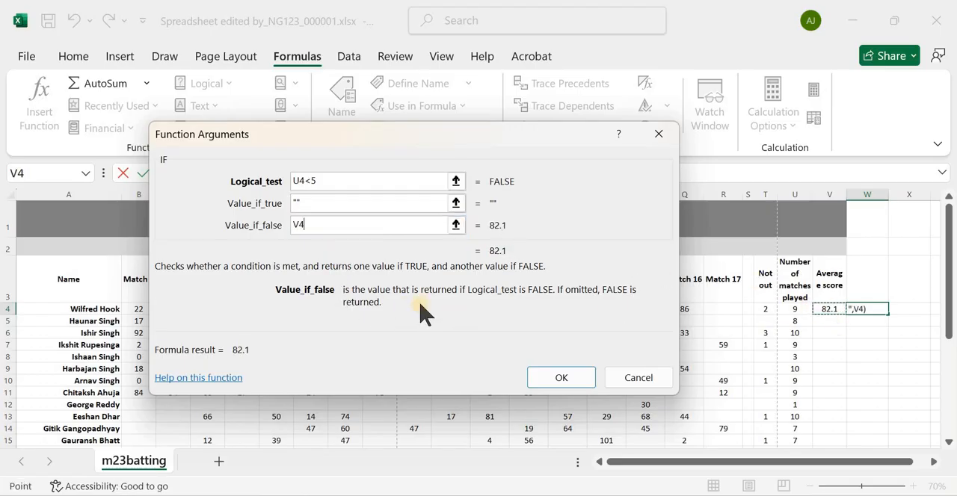
pyautogui.click(561, 378)
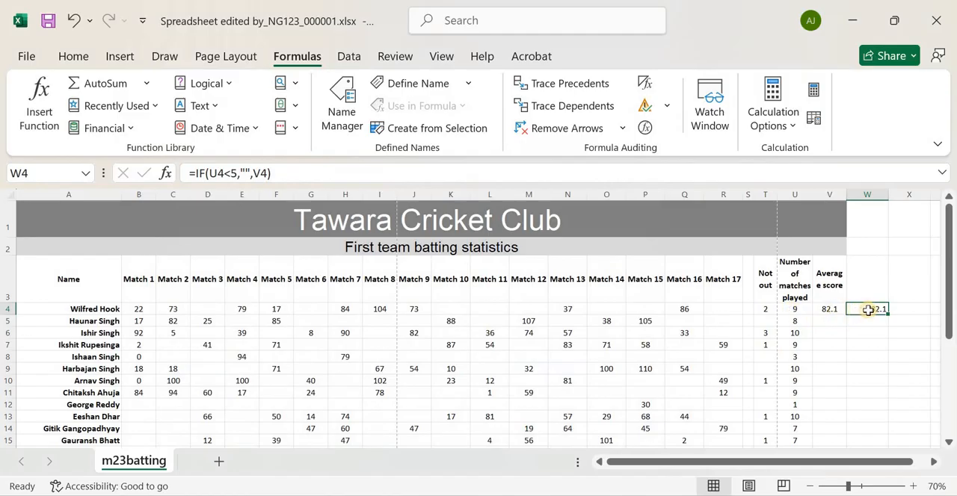
# Compare the IF formula in cell W4 with the rounded average formula in cell V4
pyautogui.click(826, 309)
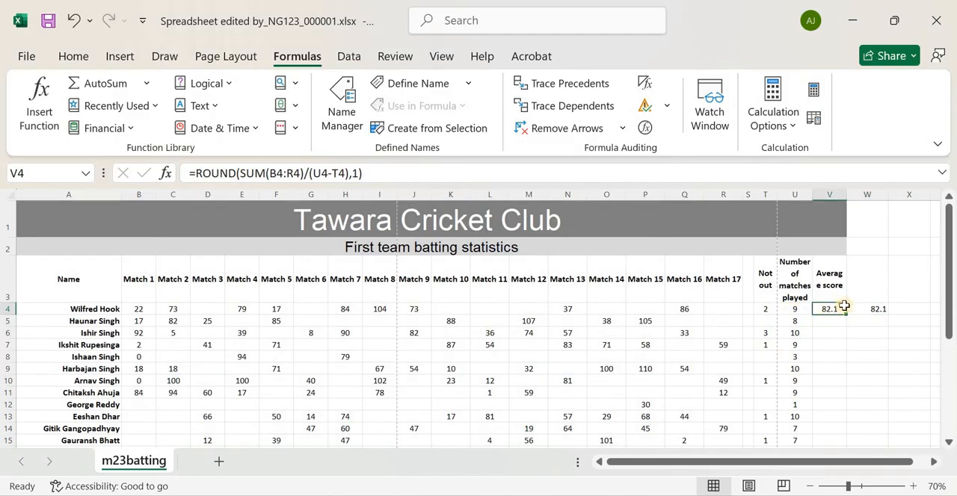
pyautogui.click(865, 309)
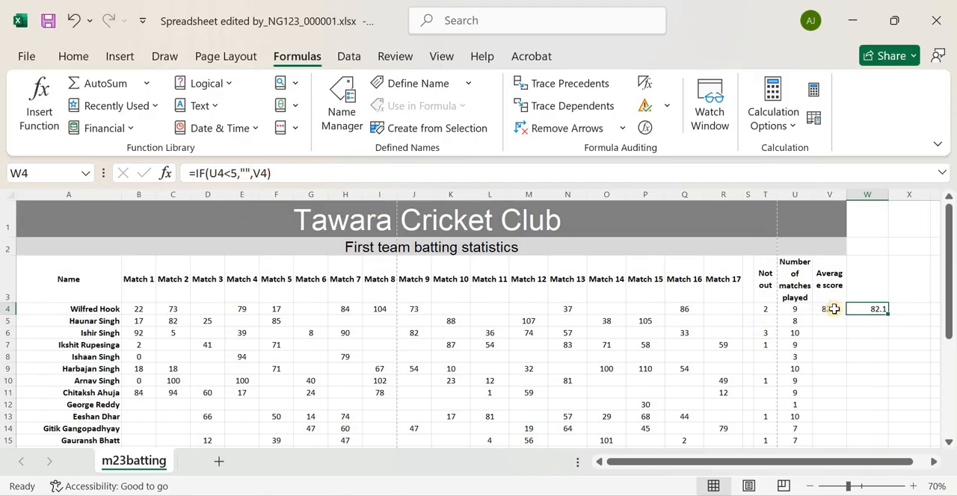
pyautogui.press('Left')
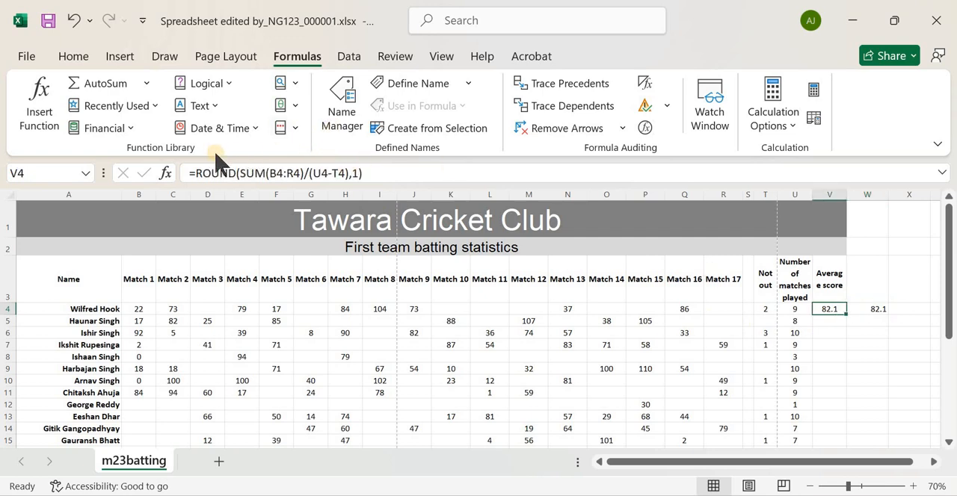
pyautogui.click(865, 310)
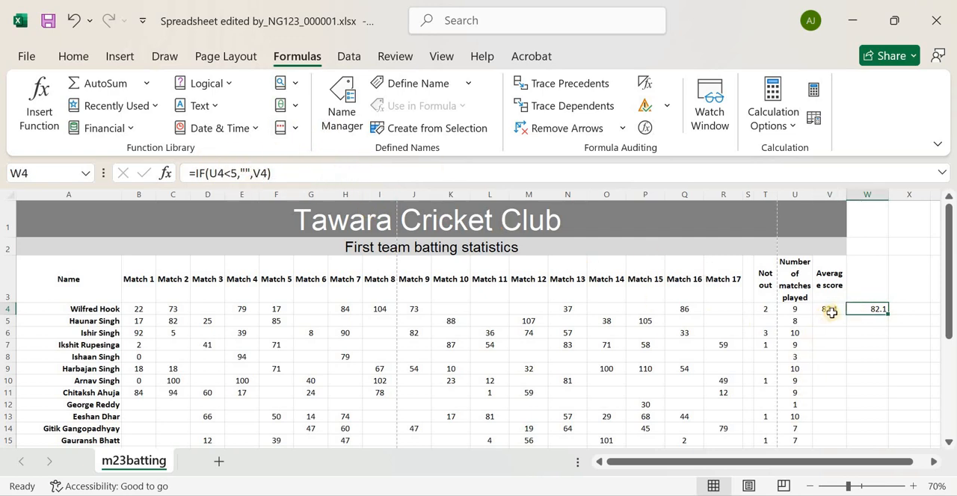
pyautogui.press('Left')
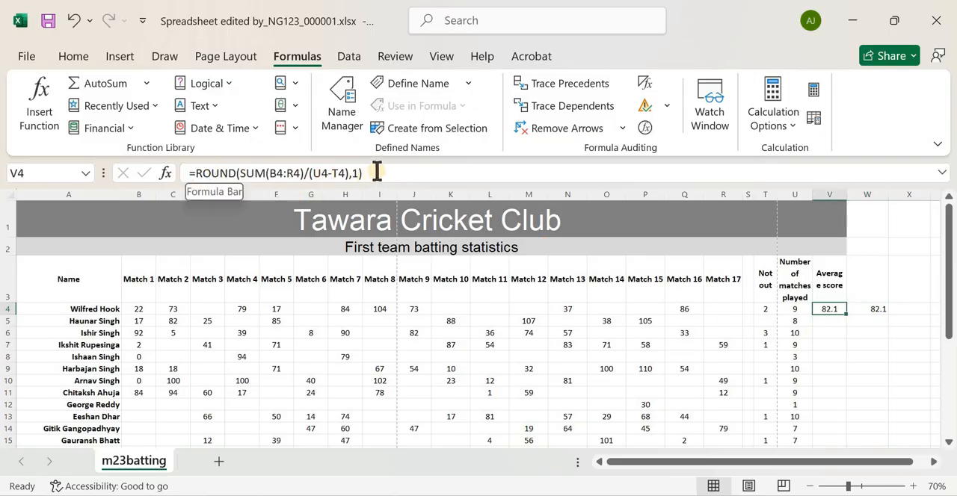
# Replace the V4 reference in cell W4's IF formula with the full rounding formula: =IF(U4<5,"",ROUND(SUM(B4:R4)/(U4-T4),1))
pyautogui.click(256, 173)
pyautogui.moveTo(256, 173); pyautogui.dragTo(196, 173)
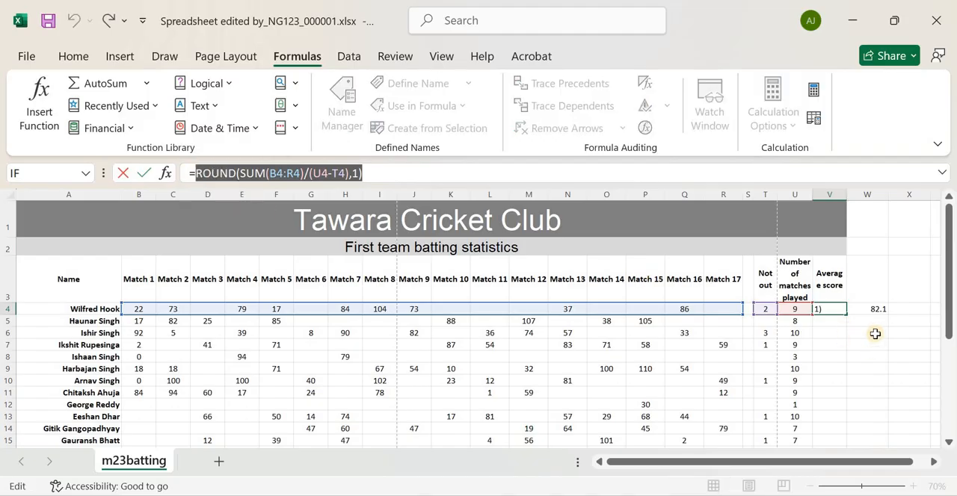
pyautogui.press('Escape')
pyautogui.press('Right')
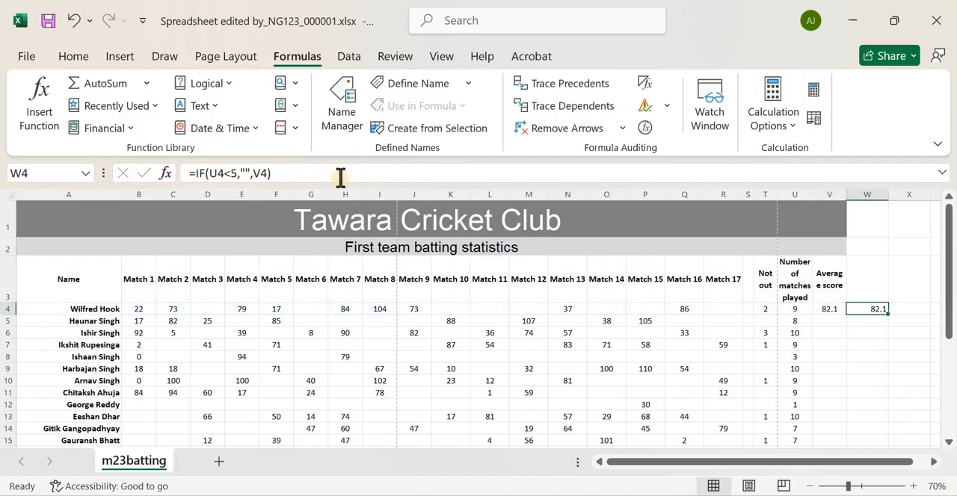
pyautogui.doubleClick(258, 173)
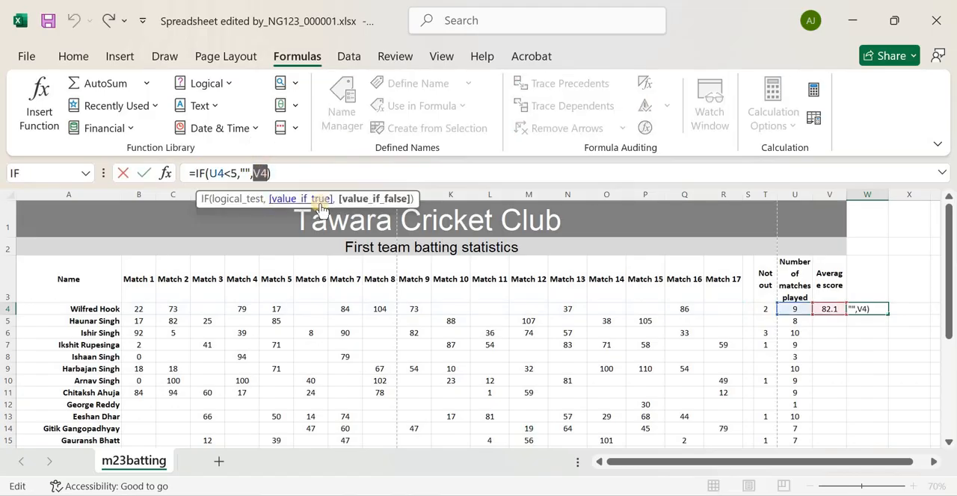
pyautogui.hotkey('ctrl', 'v')
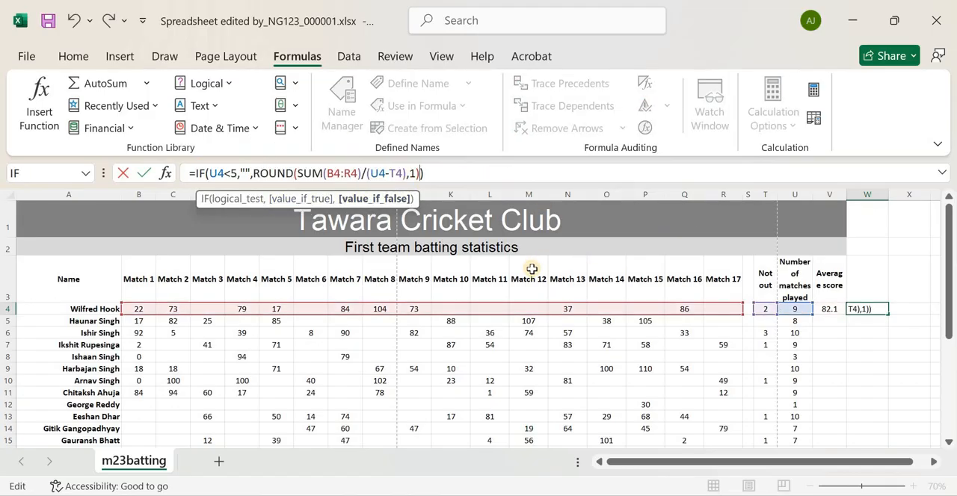
pyautogui.press('Return')
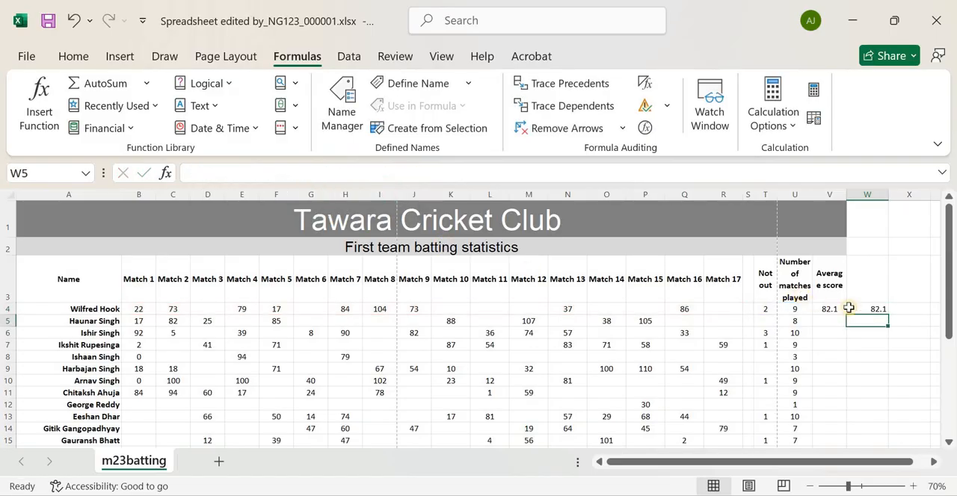
# Copy W4's complete formula over the average score formula in V4, giving =IF(U4<5,"",ROUND(SUM(B4:R4)/(U4-T4),1)), and clear helper cell W4
pyautogui.click(868, 309)
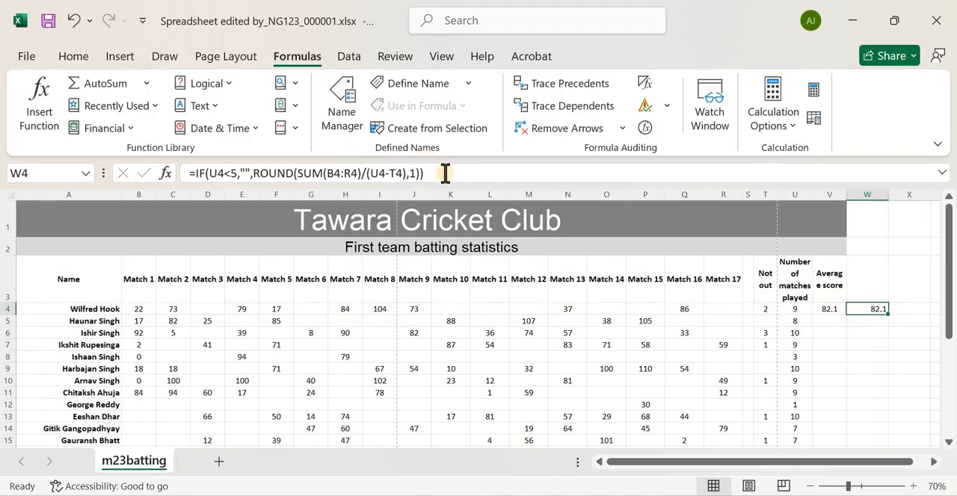
pyautogui.moveTo(426, 172); pyautogui.dragTo(193, 167)
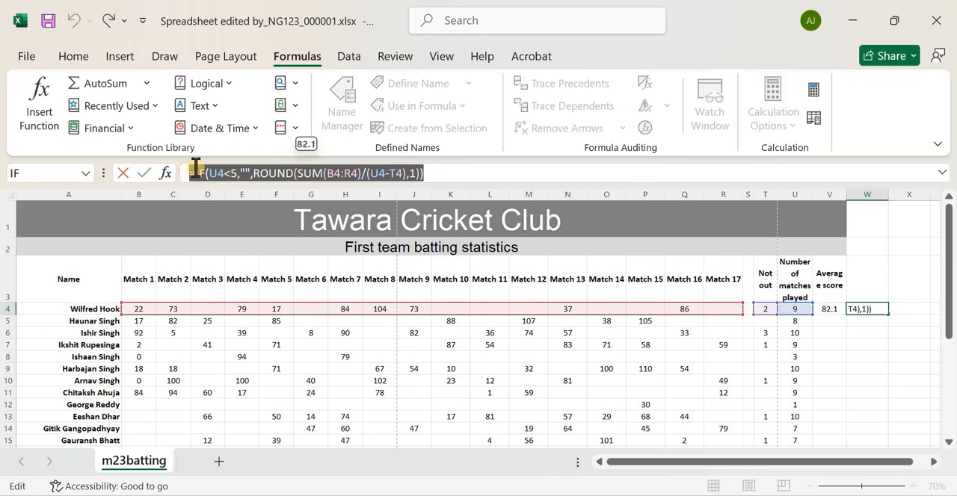
pyautogui.click(865, 308)
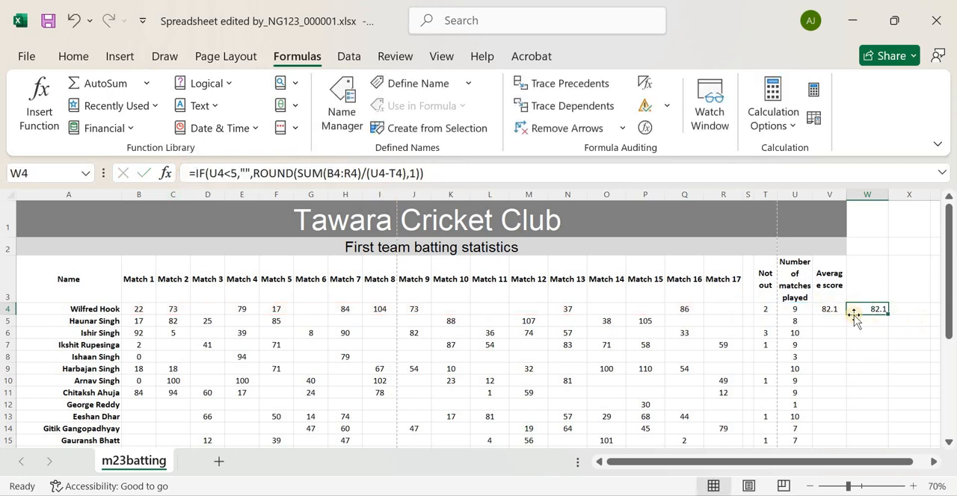
pyautogui.click(829, 305)
pyautogui.moveTo(366, 173); pyautogui.dragTo(164, 172)
pyautogui.hotkey('ctrl', 'v')
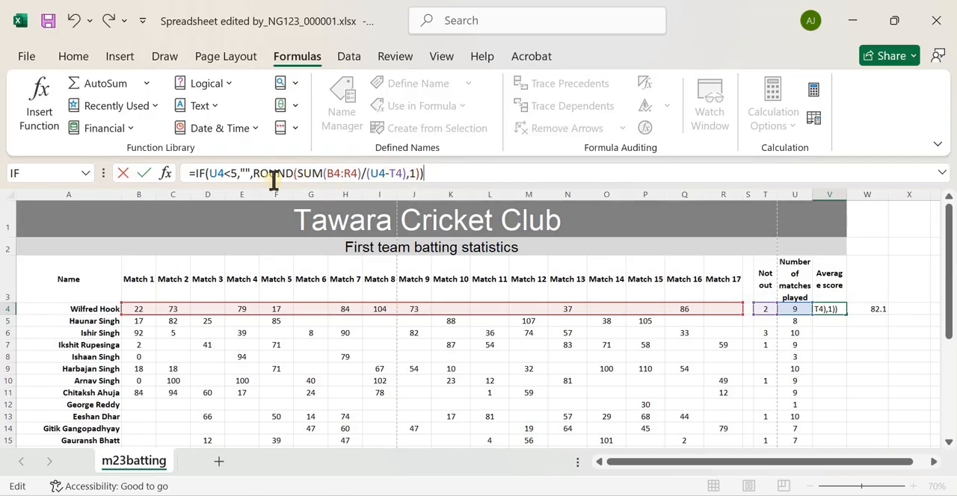
pyautogui.click(825, 319)
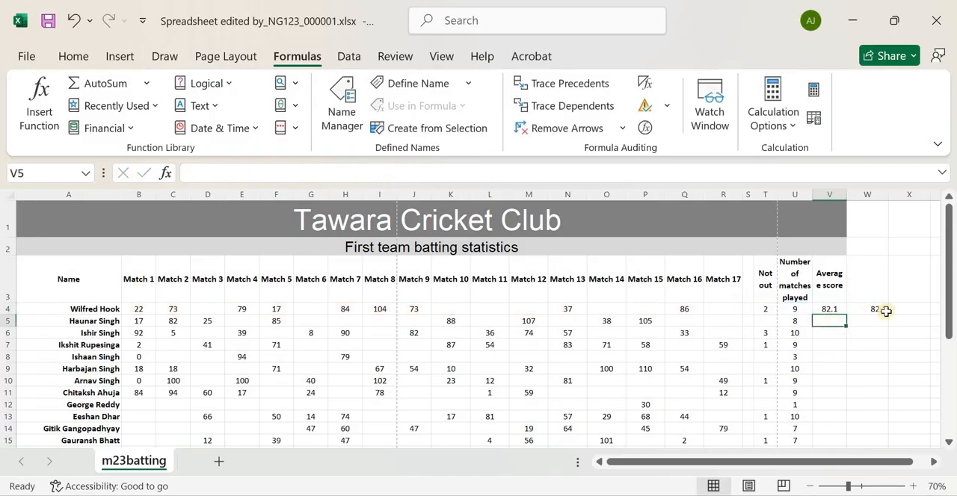
pyautogui.click(872, 309)
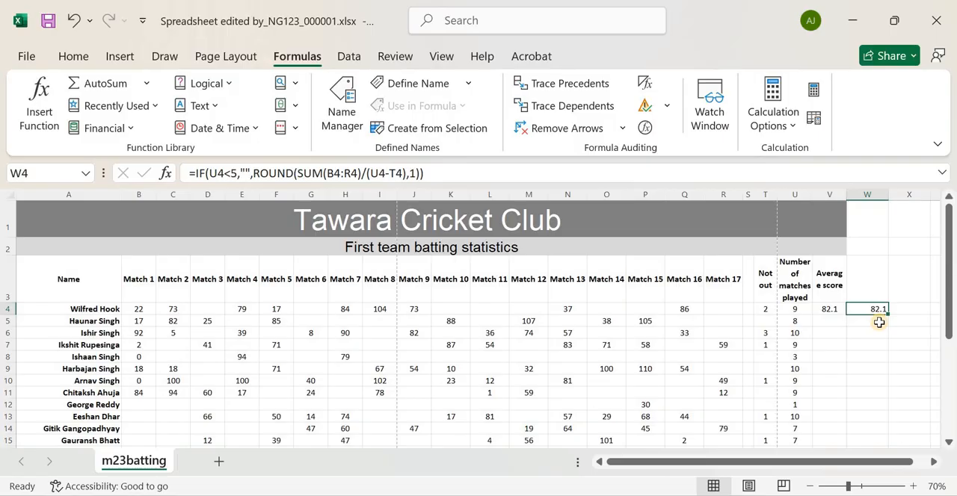
pyautogui.press('Delete')
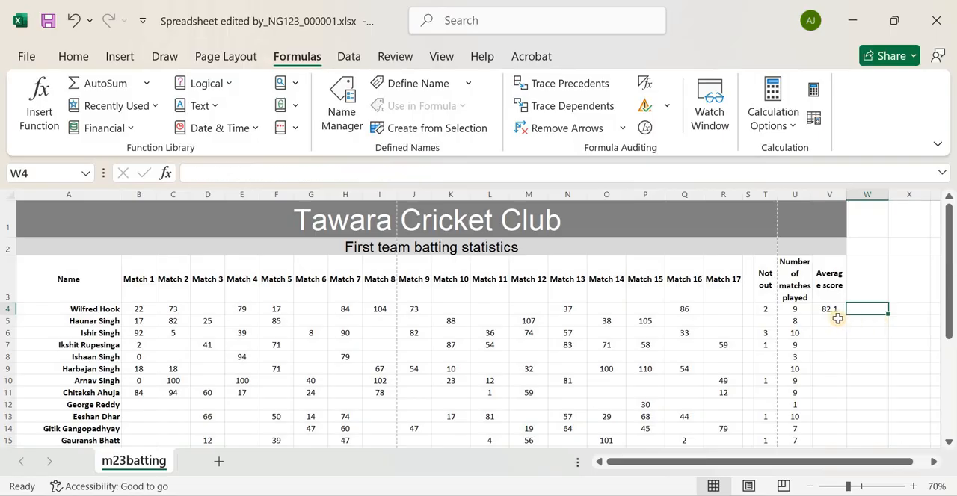
# Recheck question 5 in the question paper and replicate the average score formula from V4 down to V31 for all players
pyautogui.hotkey('alt', 'Tab')
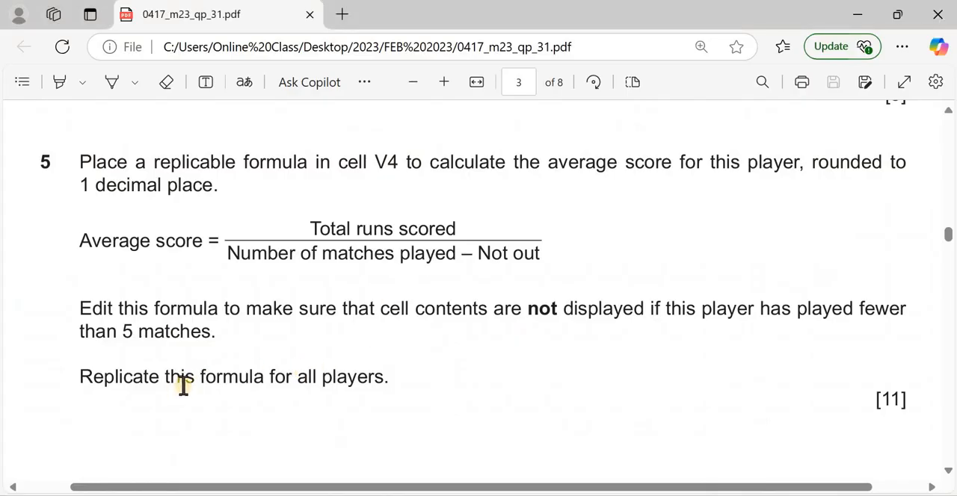
pyautogui.hotkey('alt', 'Tab')
pyautogui.click(843, 313)
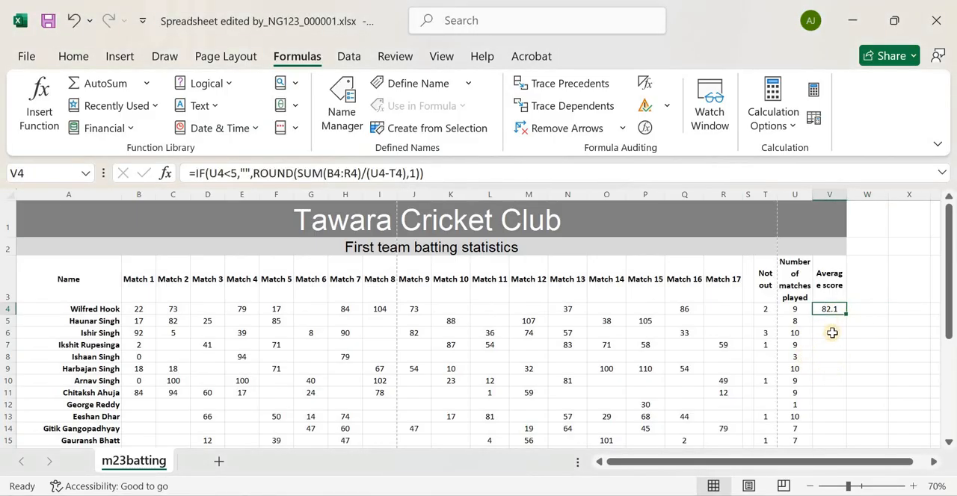
pyautogui.moveTo(845, 319); pyautogui.dragTo(837, 367)
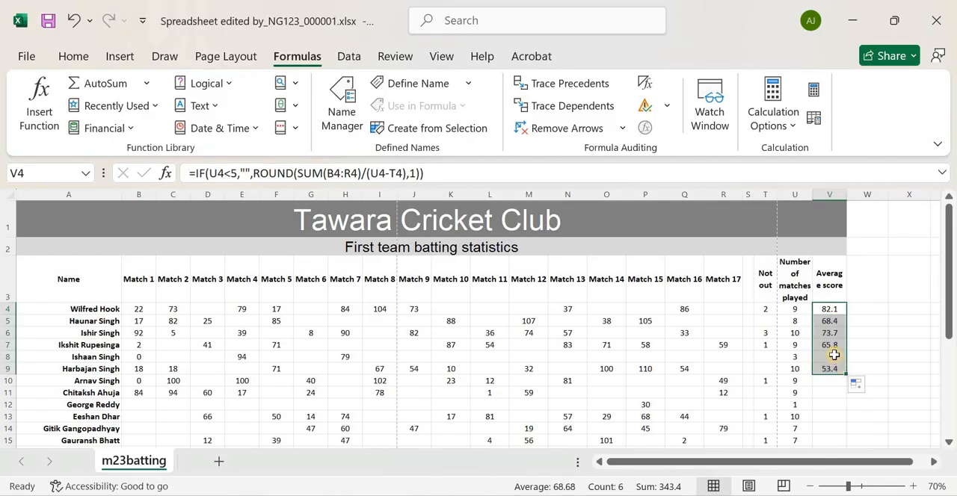
pyautogui.scroll(-1, 833, 355)
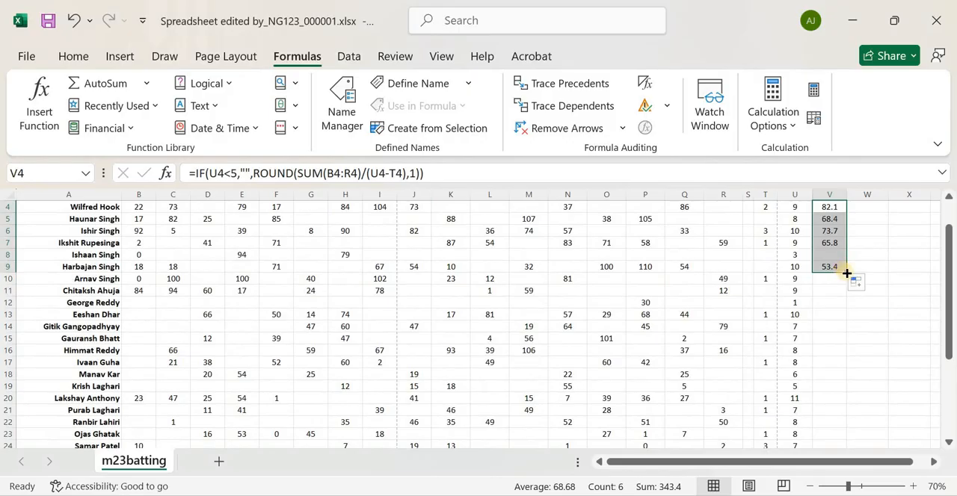
pyautogui.click(841, 268)
pyautogui.moveTo(846, 272)
pyautogui.mouseDown()
pyautogui.moveTo(840, 451)
pyautogui.moveTo(835, 421)
pyautogui.moveTo(837, 431)
pyautogui.mouseUp()
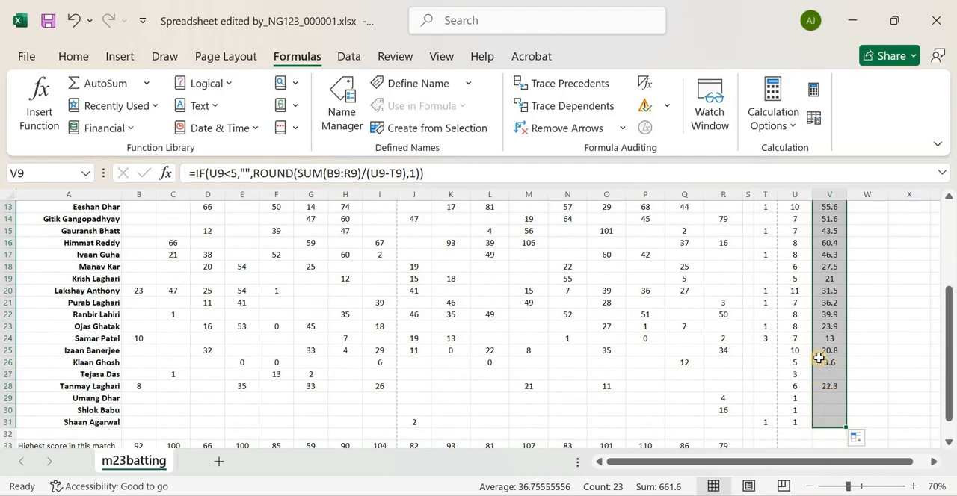
# Test the IF condition in cell V8 by setting its result for fewer than 5 matches to "A"
pyautogui.scroll(4, 819, 359)
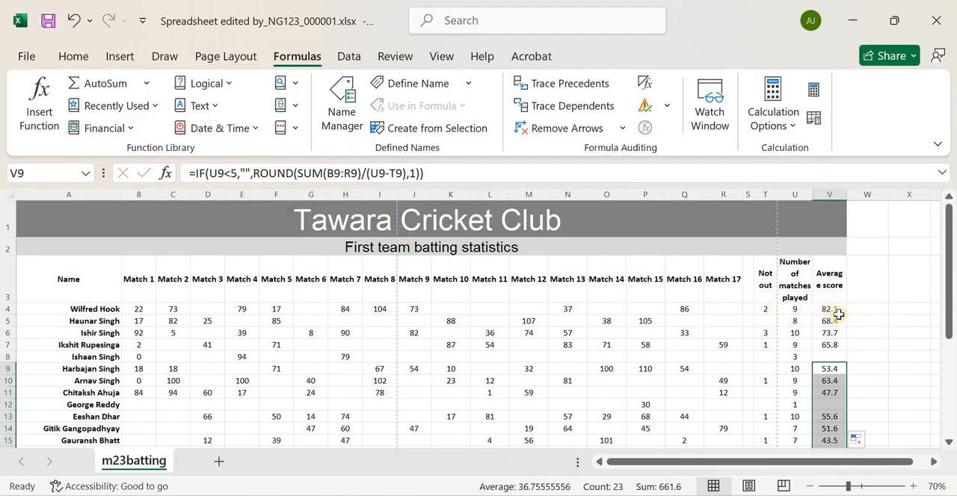
pyautogui.click(834, 355)
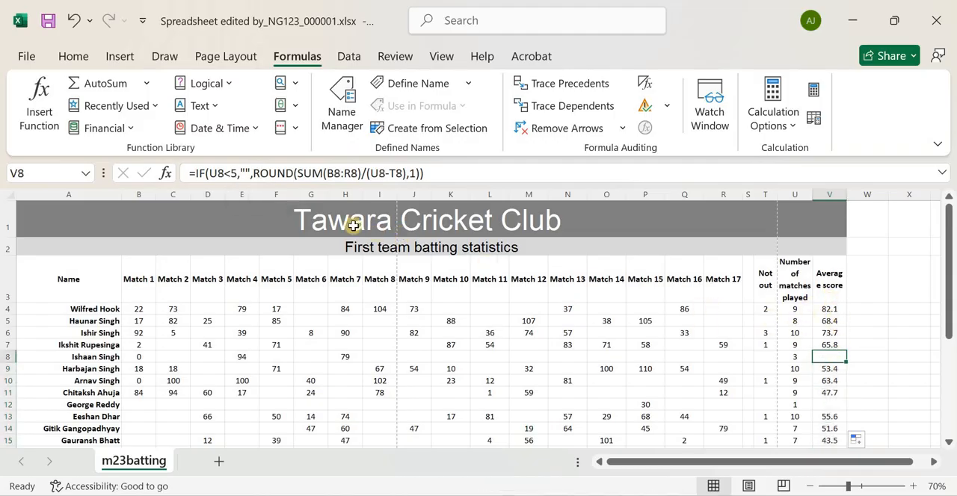
pyautogui.click(246, 173)
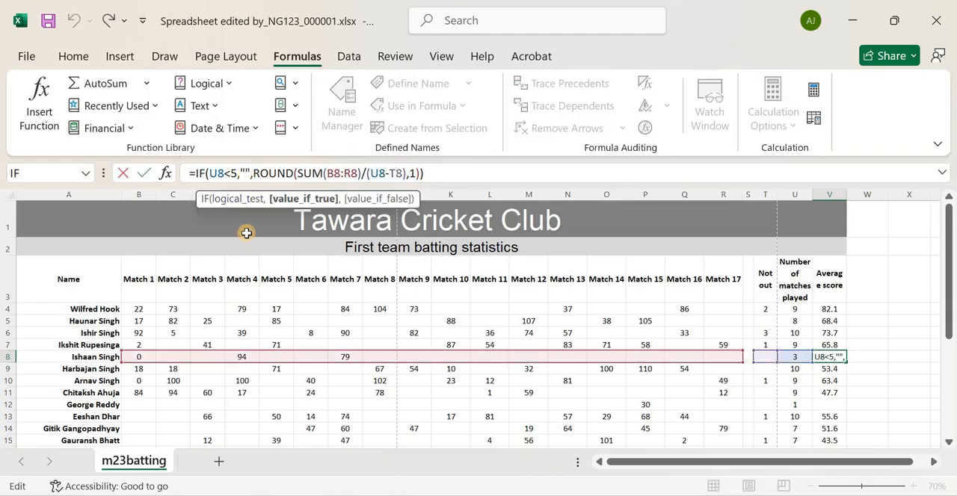
pyautogui.write('A')
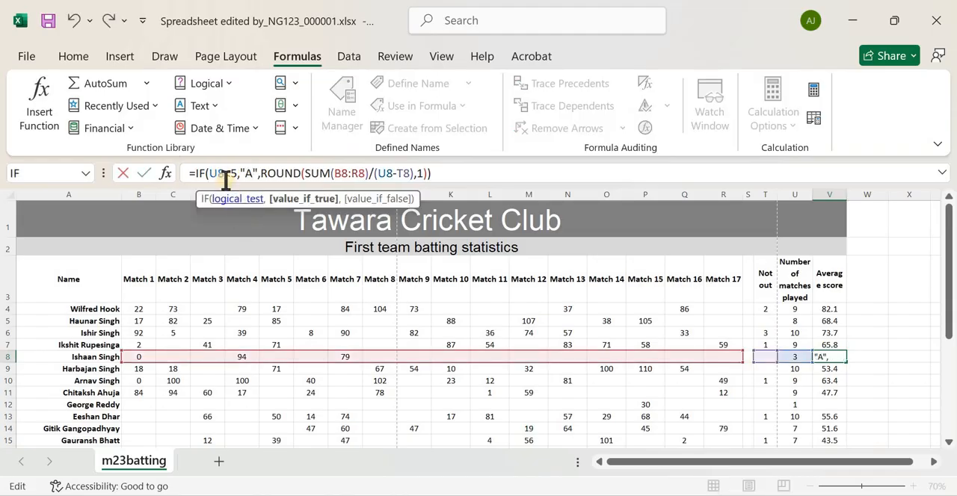
pyautogui.doubleClick(252, 173)
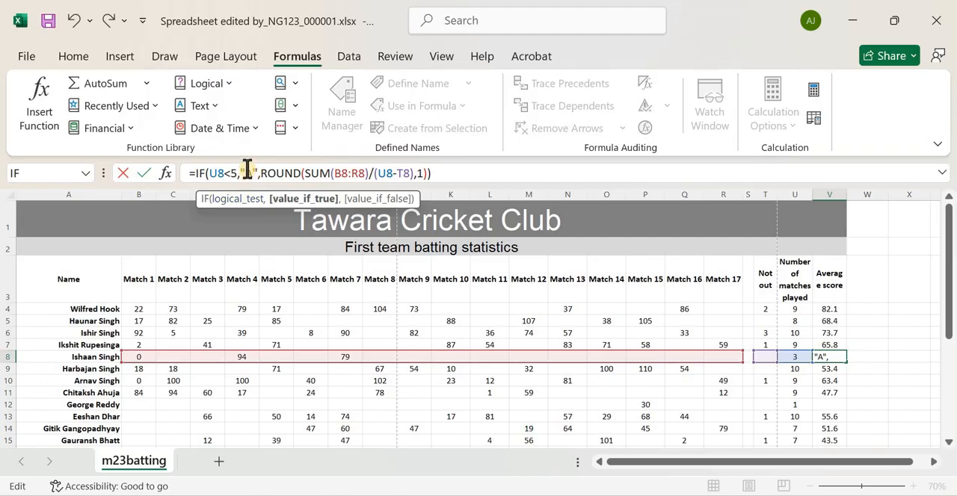
pyautogui.press('Return')
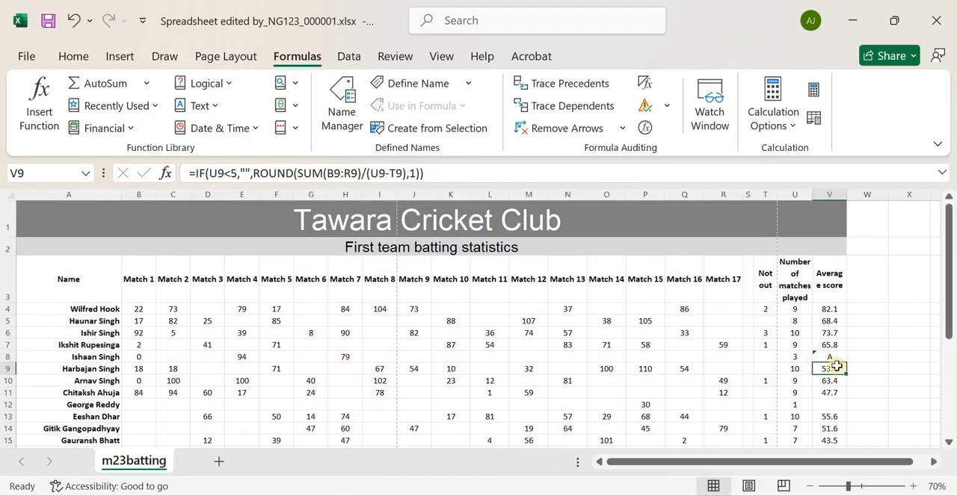
# Restore the empty text "" as the result for fewer than 5 matches in cell V8's formula
pyautogui.press('Up')
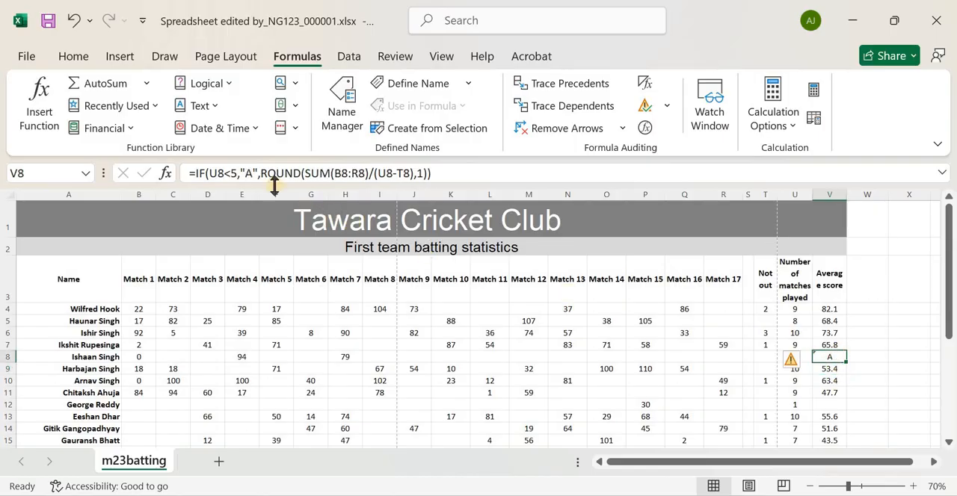
pyautogui.click(252, 172)
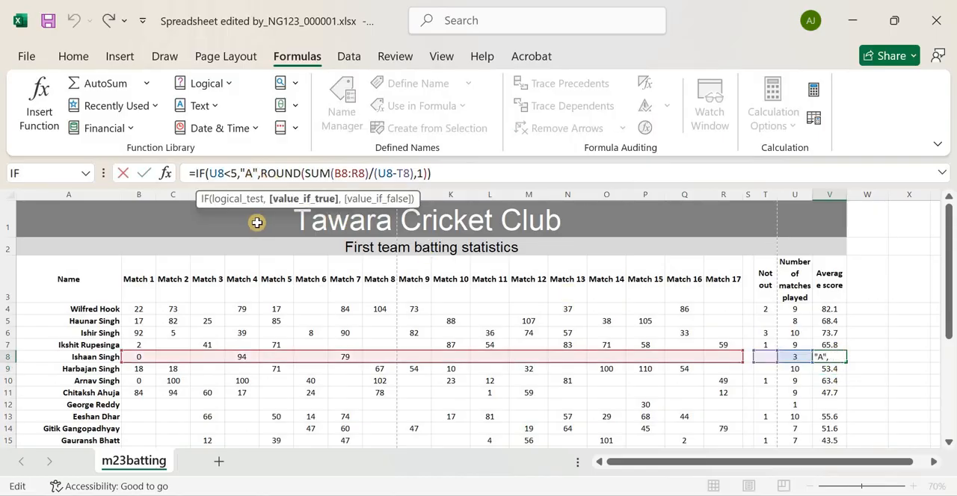
pyautogui.press('BackSpace')
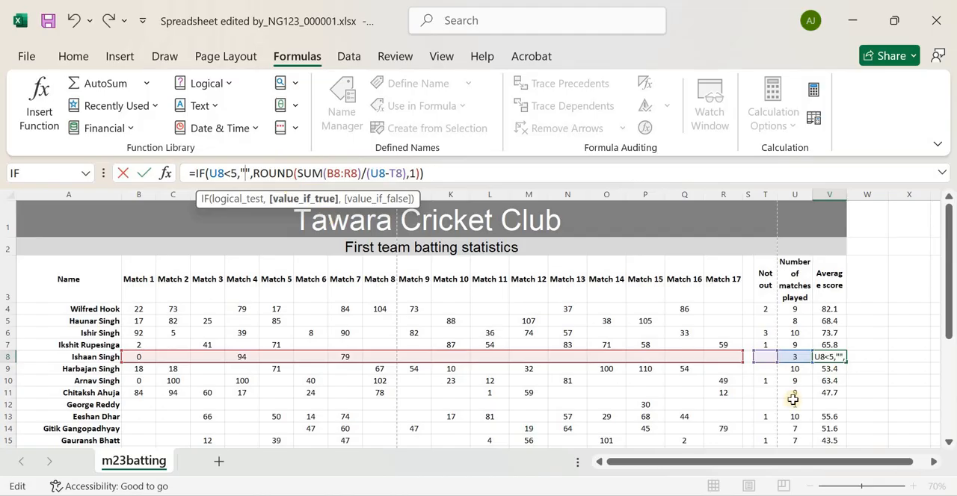
pyautogui.press('Return')
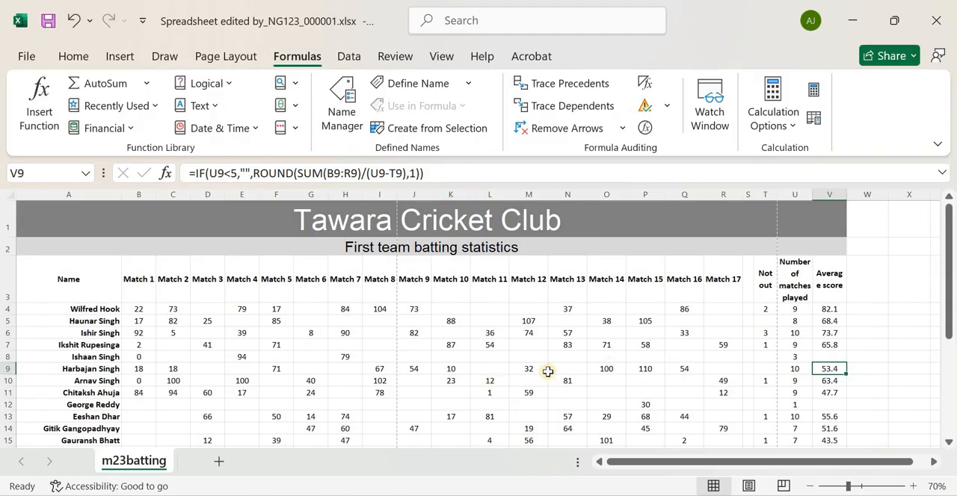
# Read question 6 in the question paper for the requirements on saving and printing the spreadsheet with formulae
pyautogui.hotkey('alt', 'Tab')
pyautogui.scroll(-2, 378, 336)
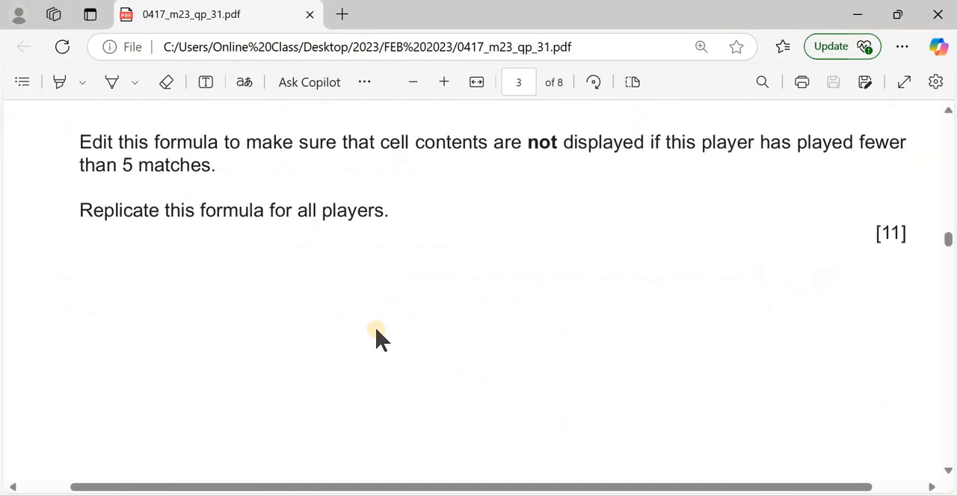
pyautogui.scroll(-7, 377, 336)
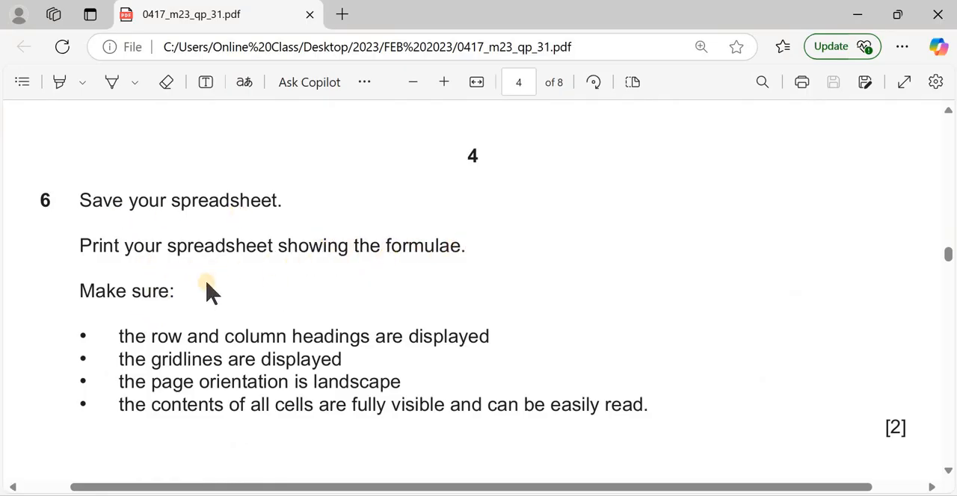
# Return to the spreadsheet, display the formulas instead of values, and check whether those in columns U and V are fully visible
pyautogui.hotkey('alt', 'Tab')
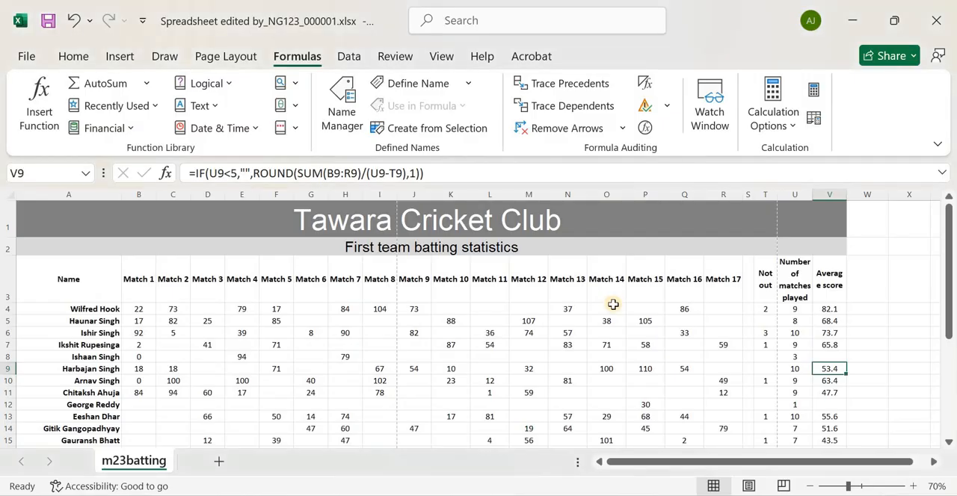
pyautogui.scroll(-3, 612, 308)
pyautogui.scroll(3, 478, 316)
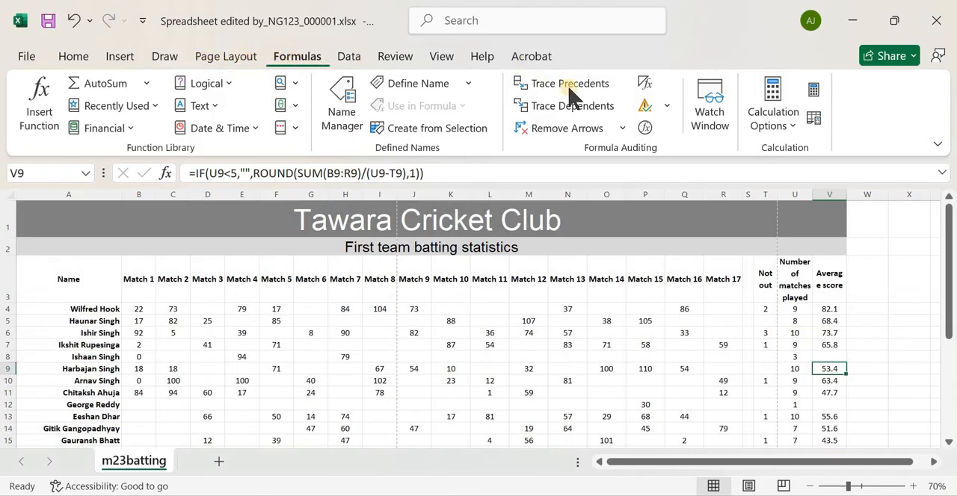
pyautogui.click(646, 85)
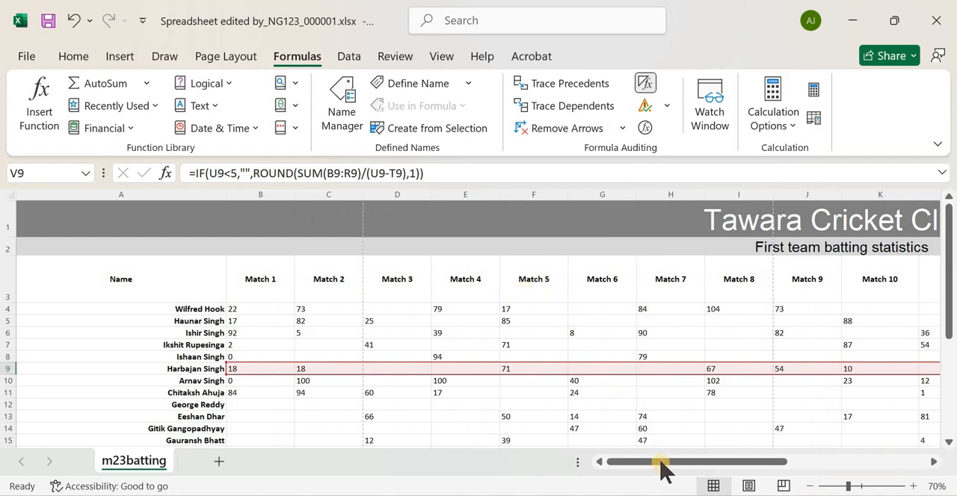
pyautogui.click(178, 334)
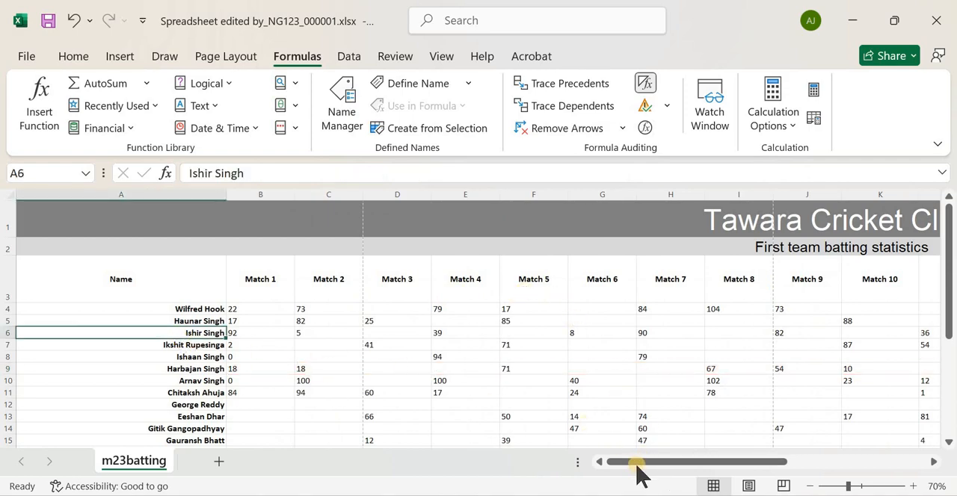
pyautogui.moveTo(639, 469); pyautogui.dragTo(791, 350)
pyautogui.scroll(-2, 792, 353)
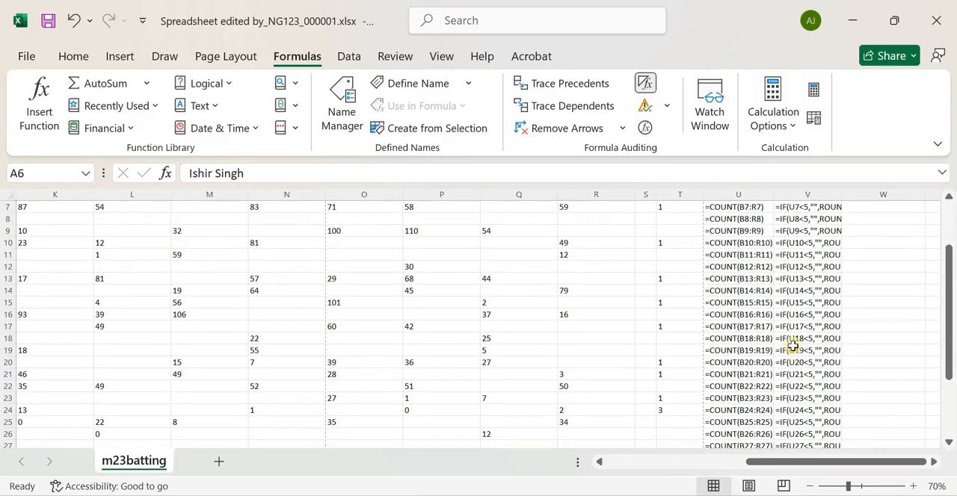
pyautogui.scroll(2, 793, 342)
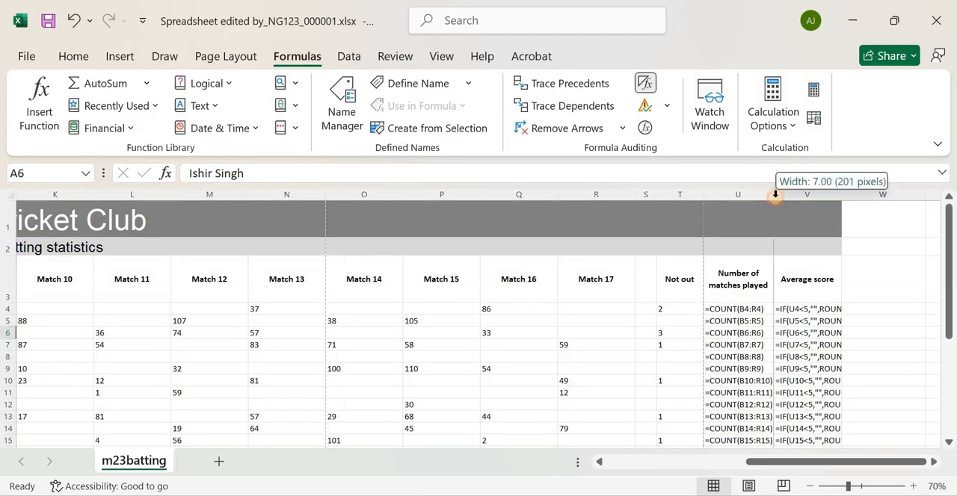
# Auto-fit columns U and V to their contents and check that the formulas in both columns are fully visible
pyautogui.doubleClick(773, 196)
pyautogui.doubleClick(880, 197)
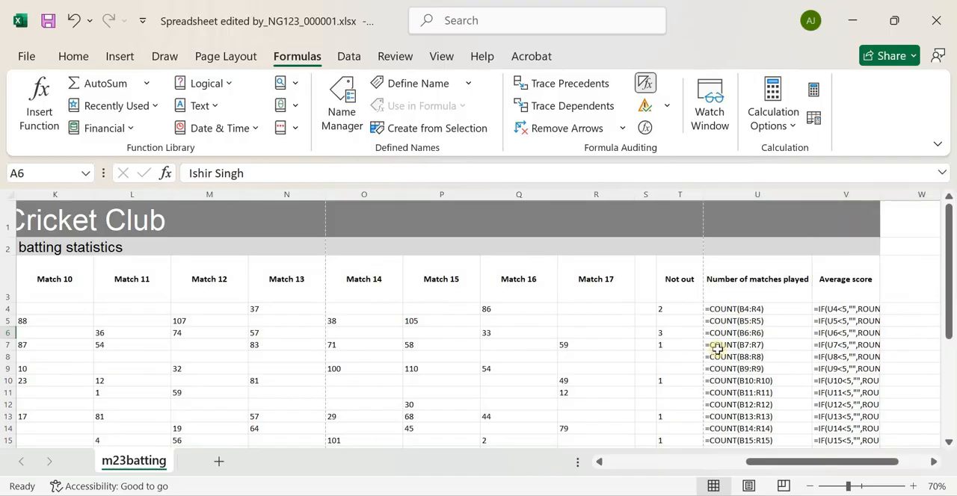
pyautogui.scroll(-3, 476, 335)
pyautogui.scroll(-4, 475, 335)
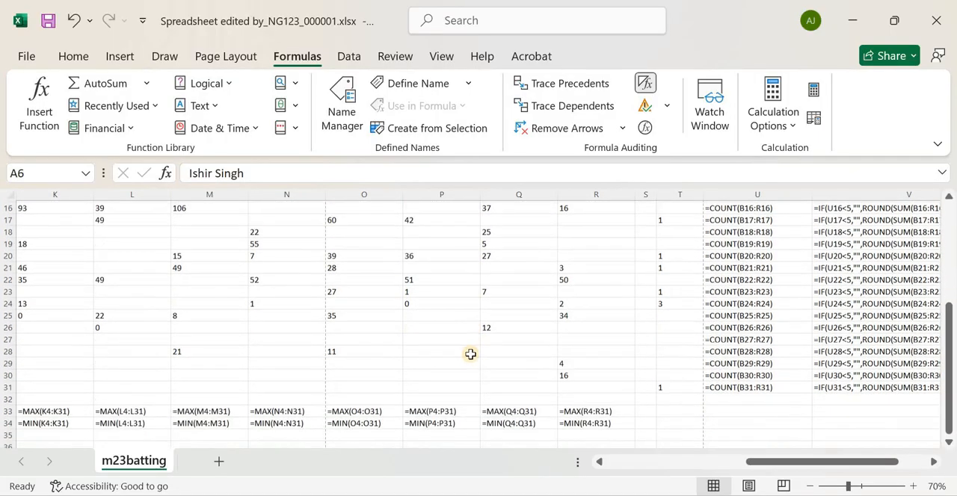
pyautogui.moveTo(793, 469); pyautogui.dragTo(412, 356)
# Recheck question 6's print requirements in the question paper and set the spreadsheet's page orientation to landscape
pyautogui.hotkey('alt', 'Tab')
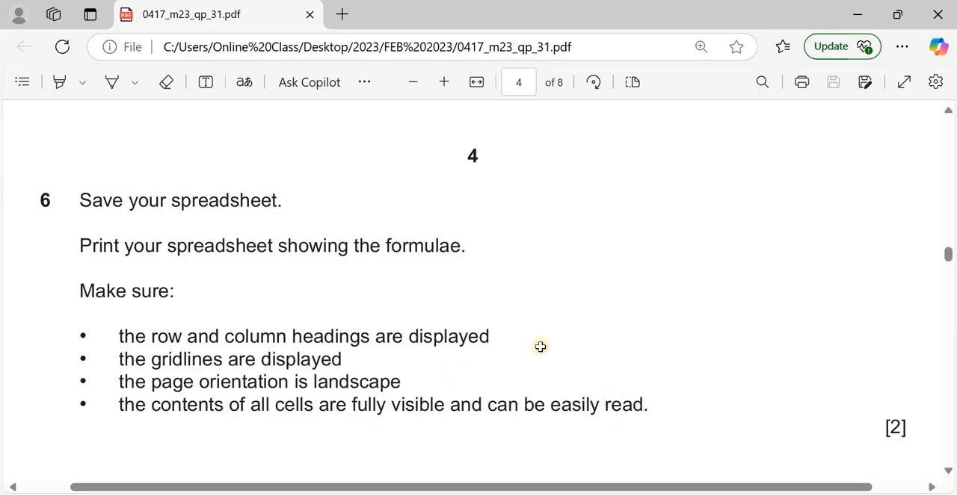
pyautogui.hotkey('alt', 'Tab')
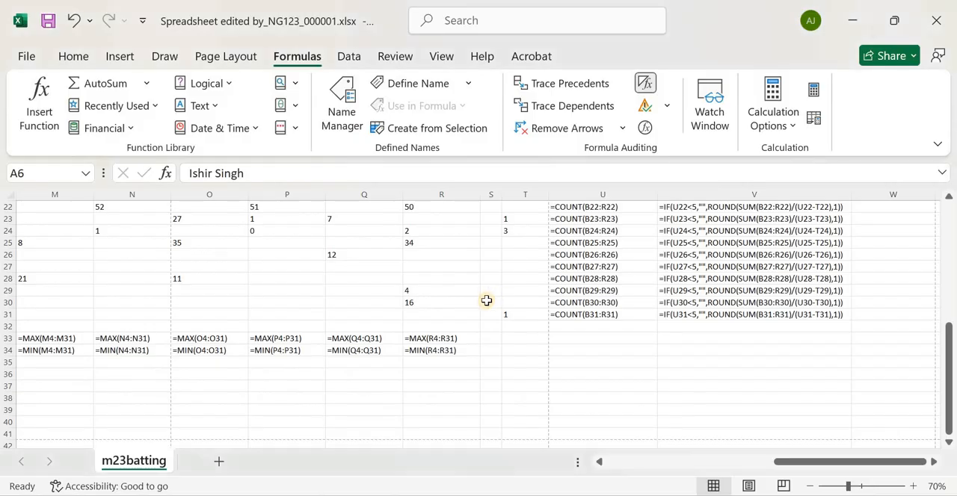
pyautogui.click(225, 57)
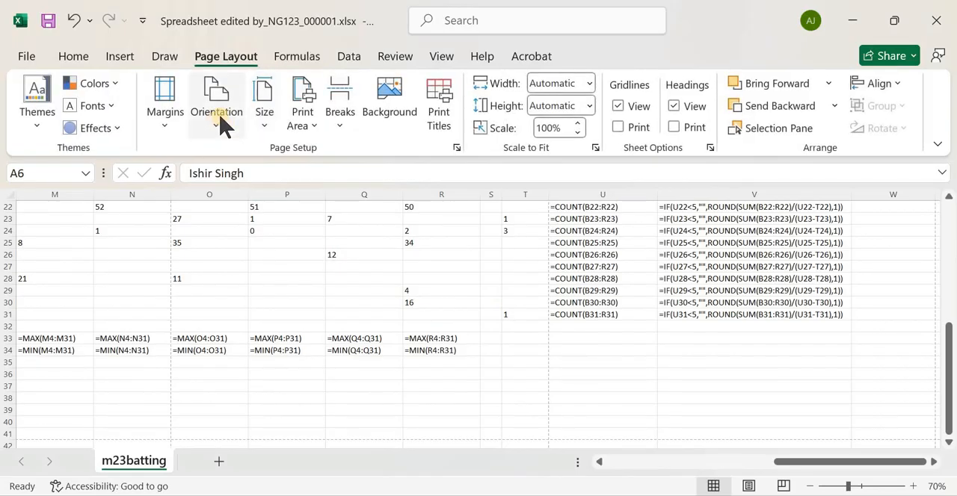
pyautogui.click(217, 123)
pyautogui.click(262, 208)
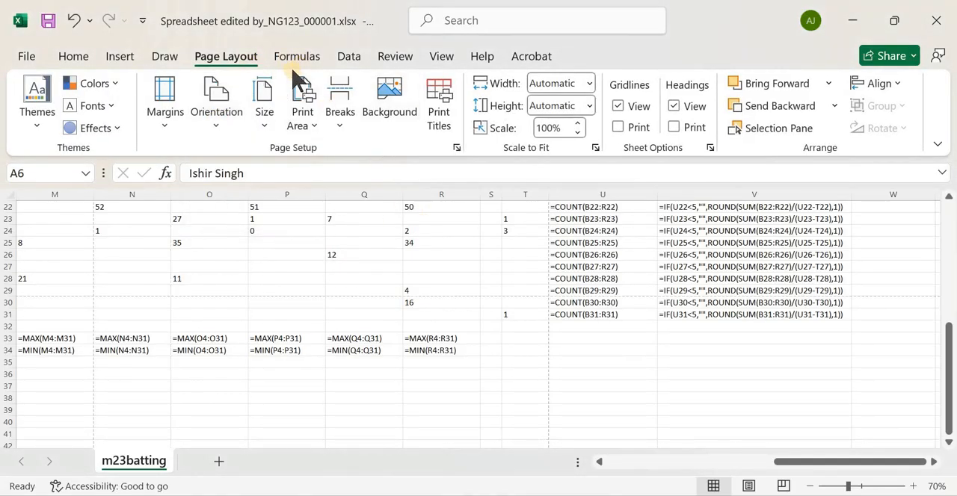
# Enable printing of gridlines and of row and column headings, keeping the headings displayed on the sheet
pyautogui.click(344, 57)
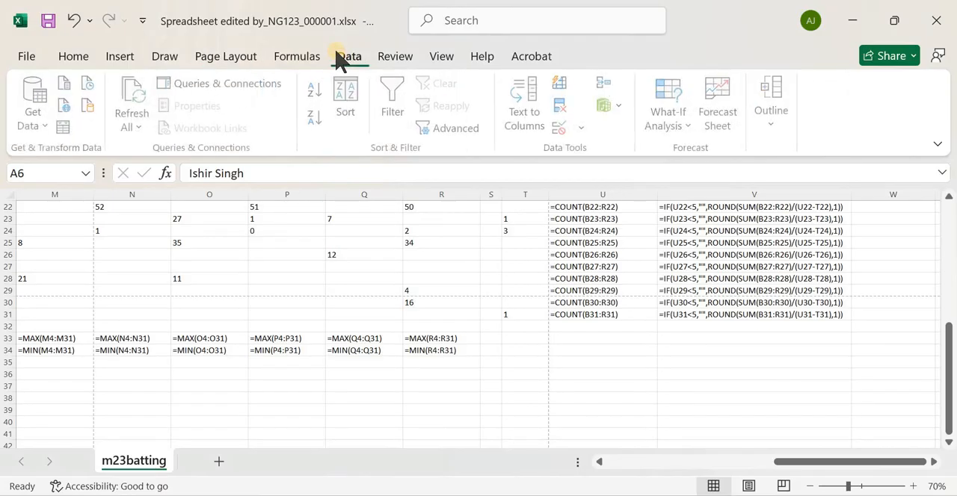
pyautogui.click(227, 58)
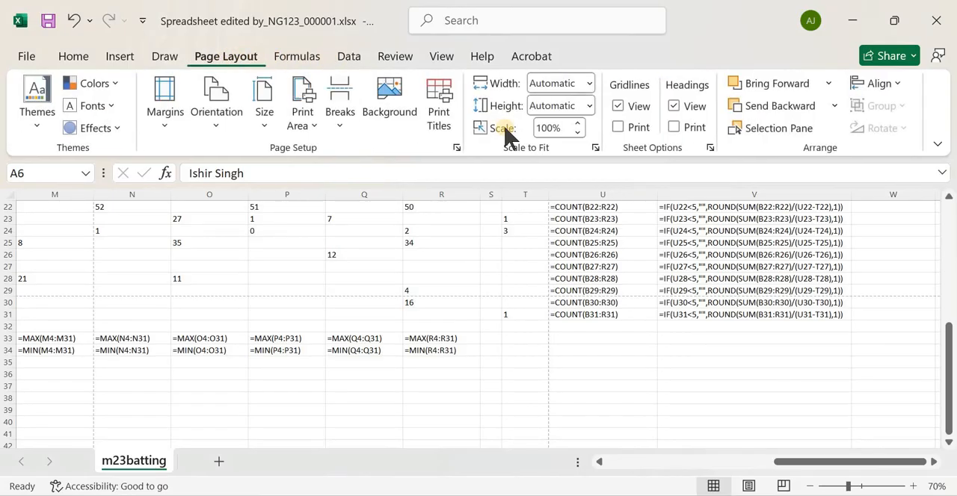
pyautogui.click(617, 128)
pyautogui.click(674, 127)
pyautogui.click(674, 106)
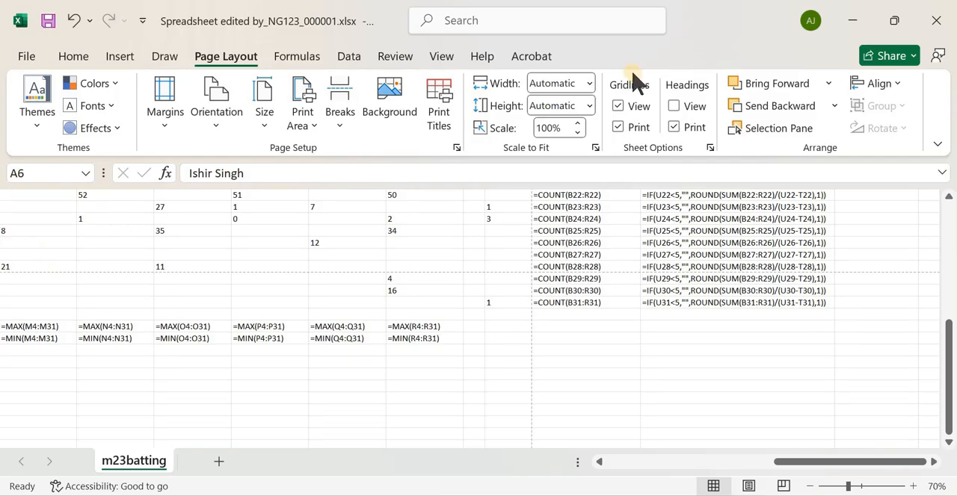
pyautogui.click(674, 106)
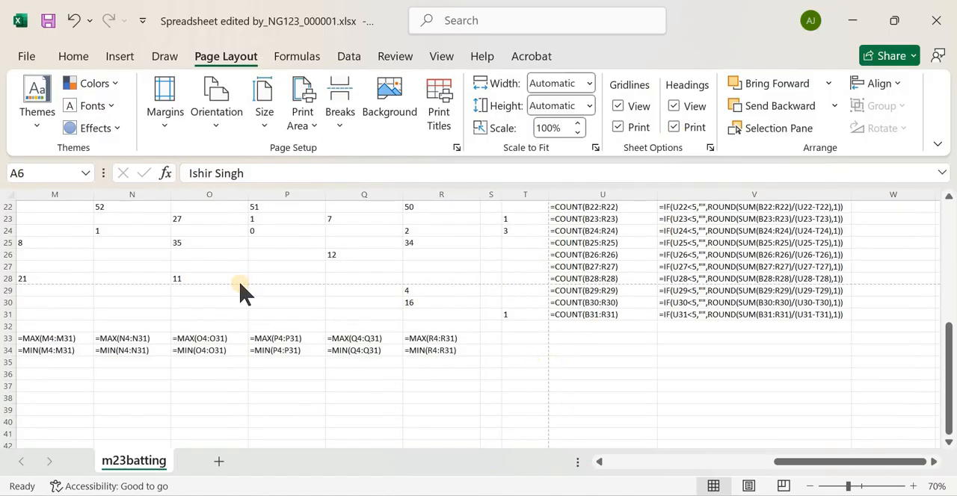
# Open the print preview and look through its pages for headings, gridlines, landscape orientation and the formulas
pyautogui.hotkey('ctrl', 'p')
pyautogui.click(24, 59)
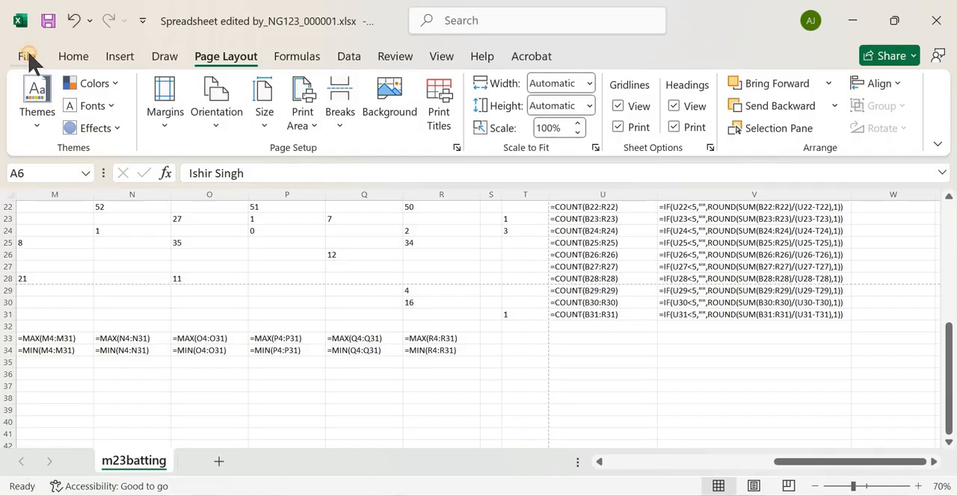
pyautogui.click(28, 58)
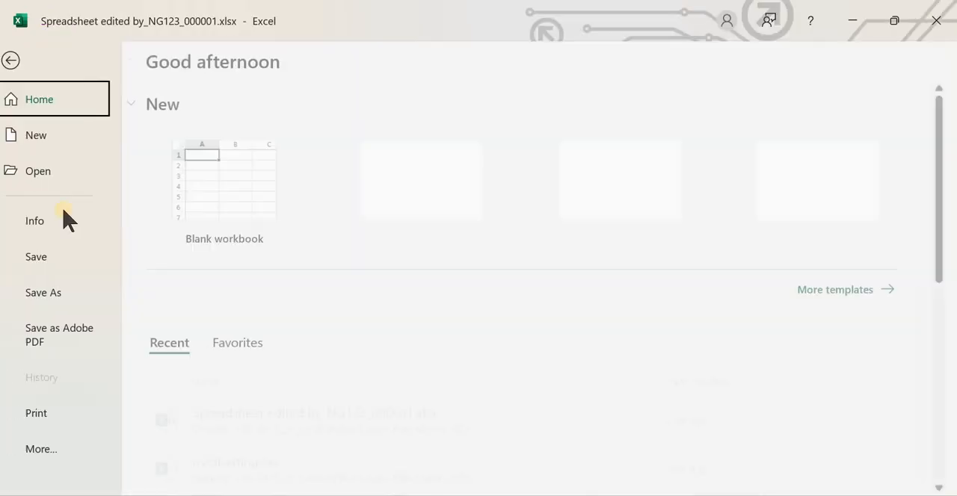
pyautogui.click(47, 413)
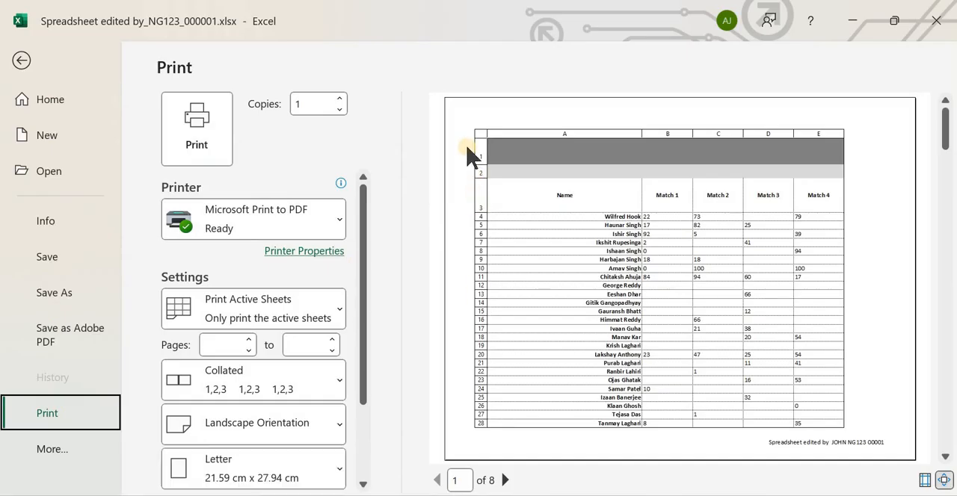
pyautogui.scroll(-2, 710, 266)
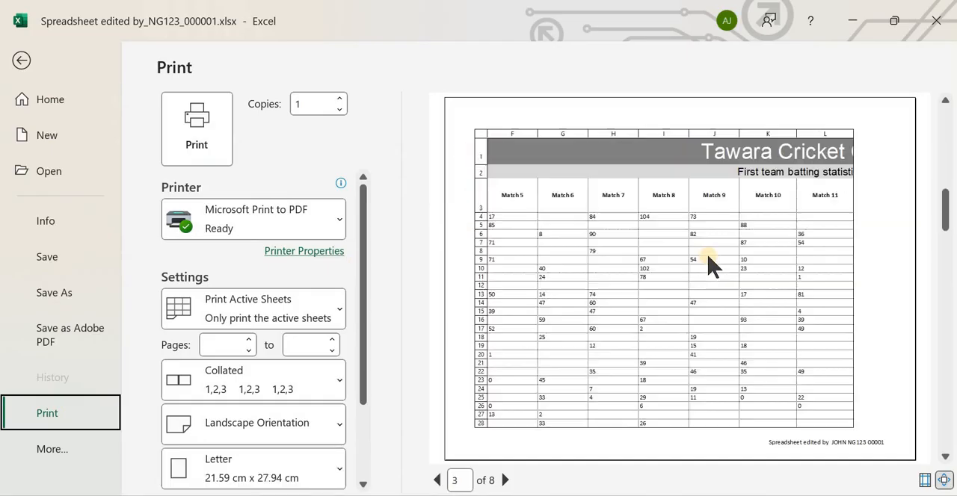
pyautogui.scroll(2, 708, 265)
pyautogui.scroll(-2, 695, 239)
pyautogui.click(944, 166)
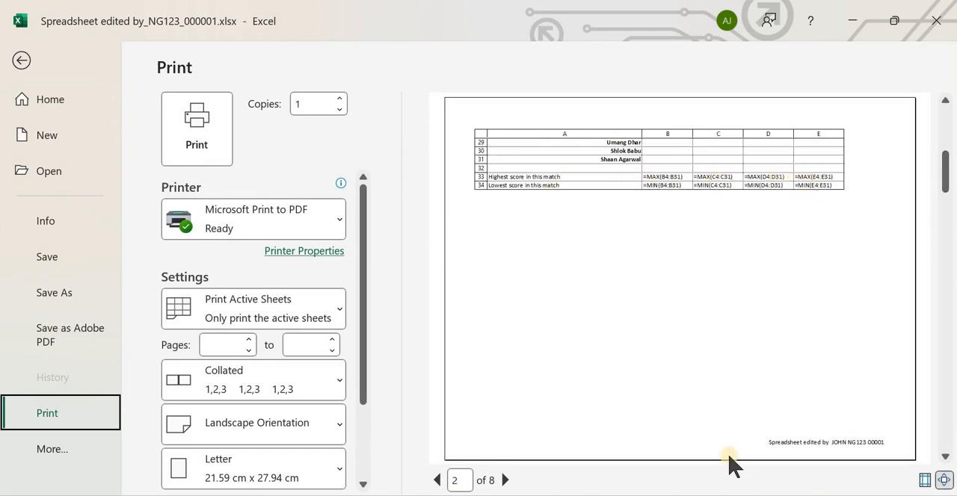
pyautogui.moveTo(946, 456); pyautogui.dragTo(946, 457)
pyautogui.click(947, 455)
pyautogui.moveTo(948, 419); pyautogui.dragTo(928, 100)
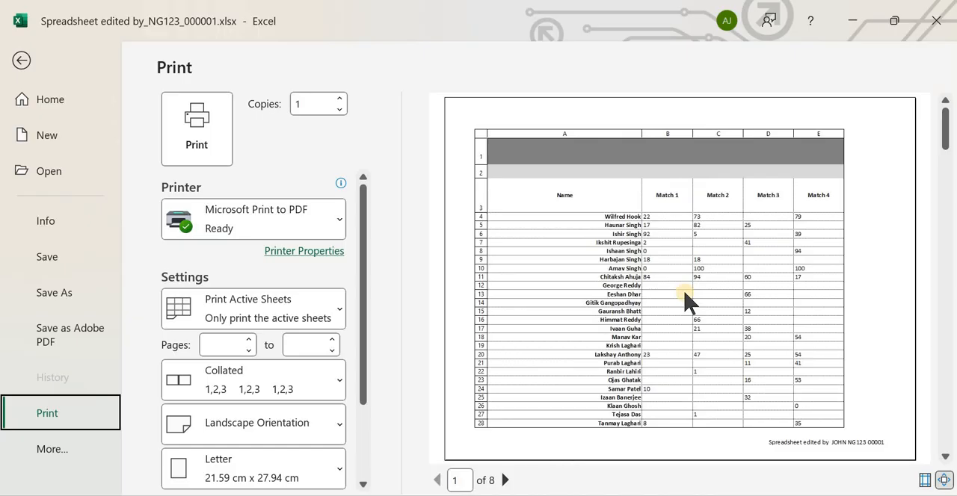
pyautogui.scroll(-2, 689, 299)
pyautogui.scroll(-2, 688, 299)
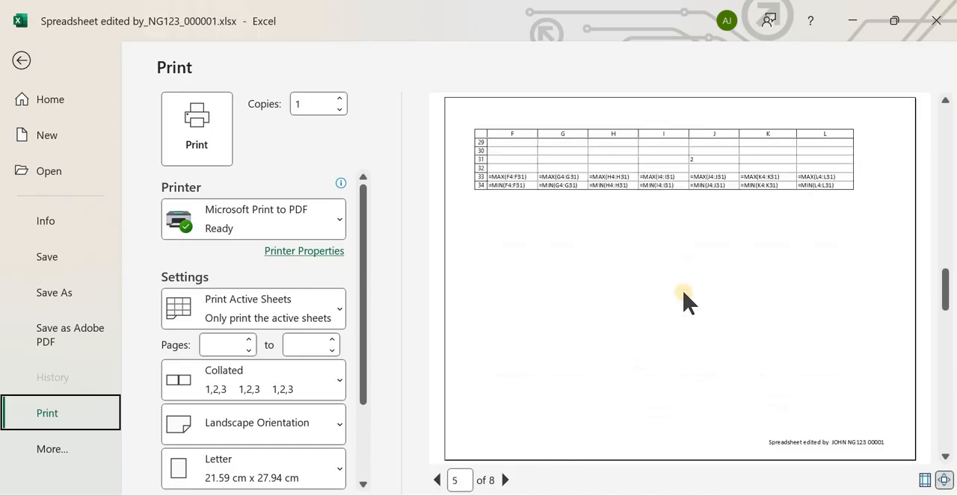
pyautogui.scroll(-1, 703, 284)
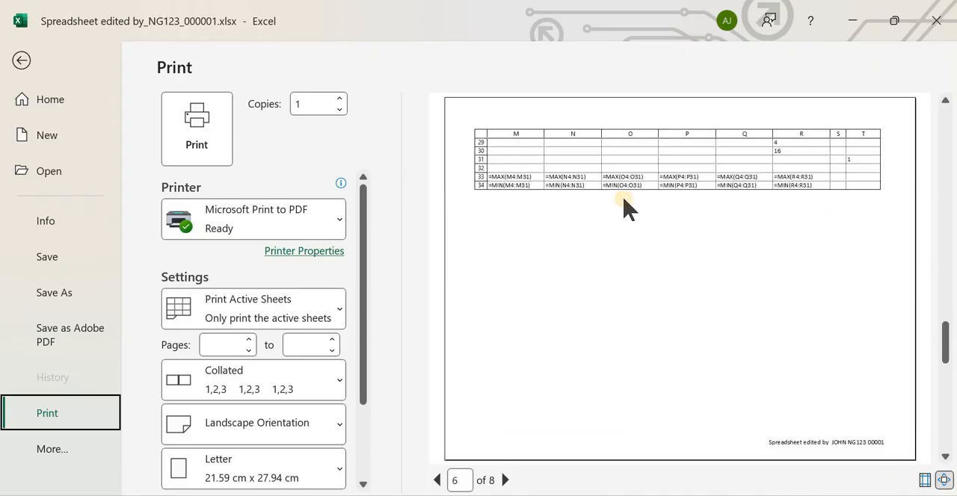
pyautogui.scroll(-2, 630, 276)
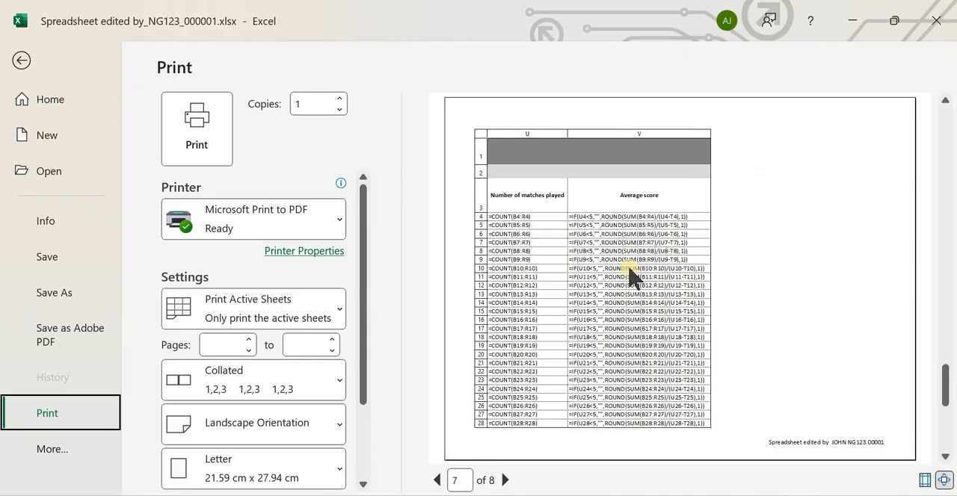
pyautogui.scroll(7, 635, 269)
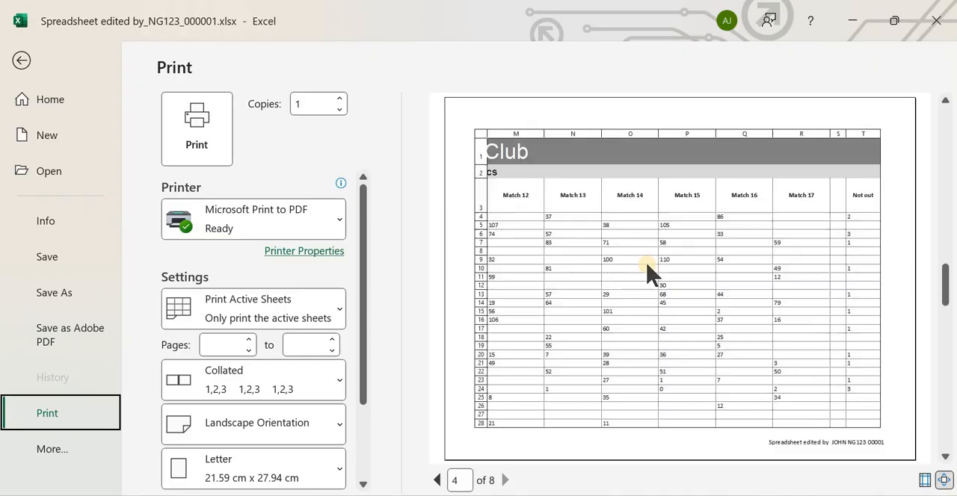
# Compare question 6's requirements with the preview pages, checking that the contents of all cells are fully visible and readable
pyautogui.hotkey('alt', 'Tab')
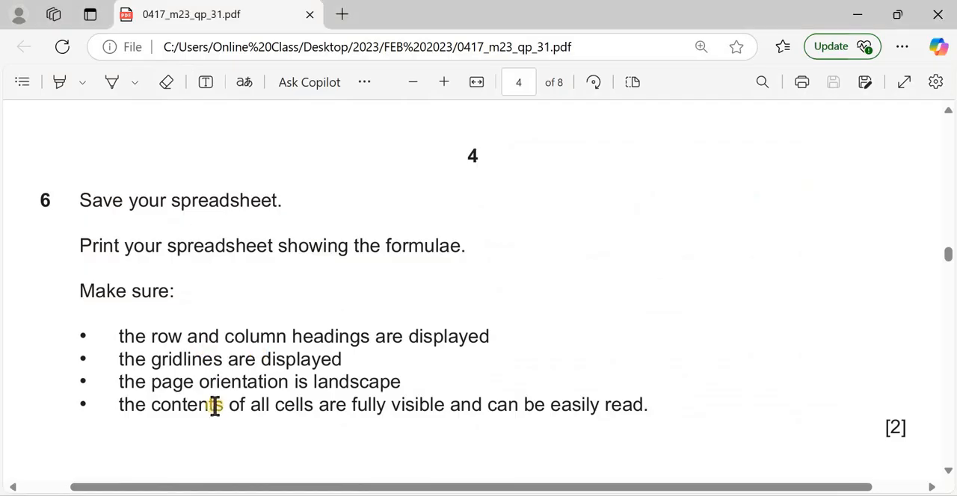
pyautogui.hotkey('alt', 'Tab')
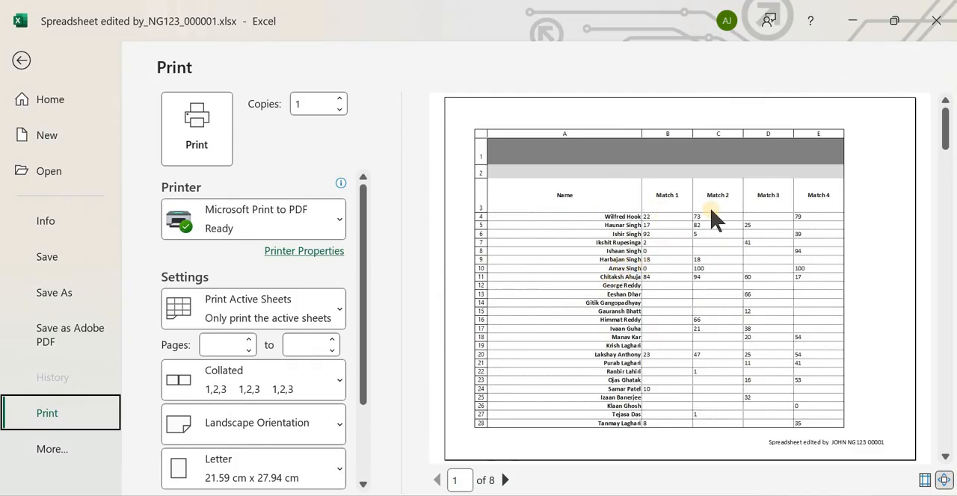
pyautogui.scroll(-3, 558, 299)
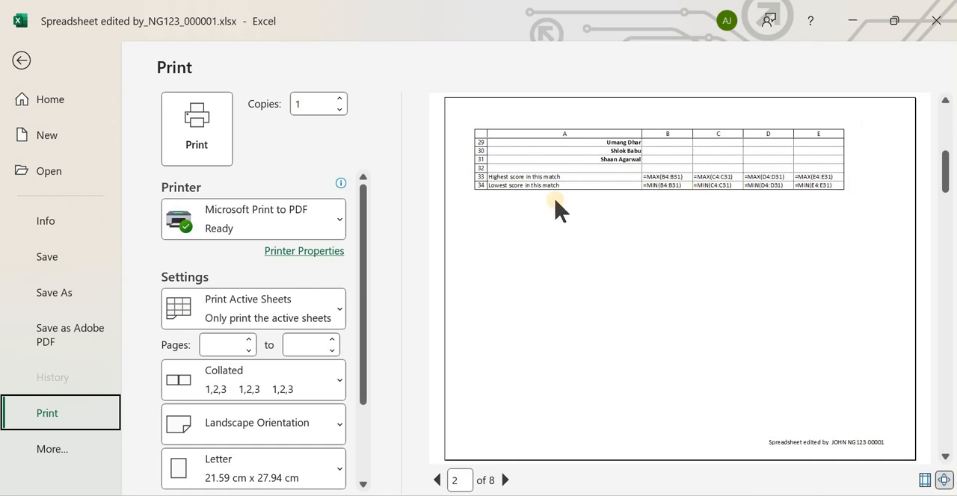
pyautogui.scroll(-5, 795, 233)
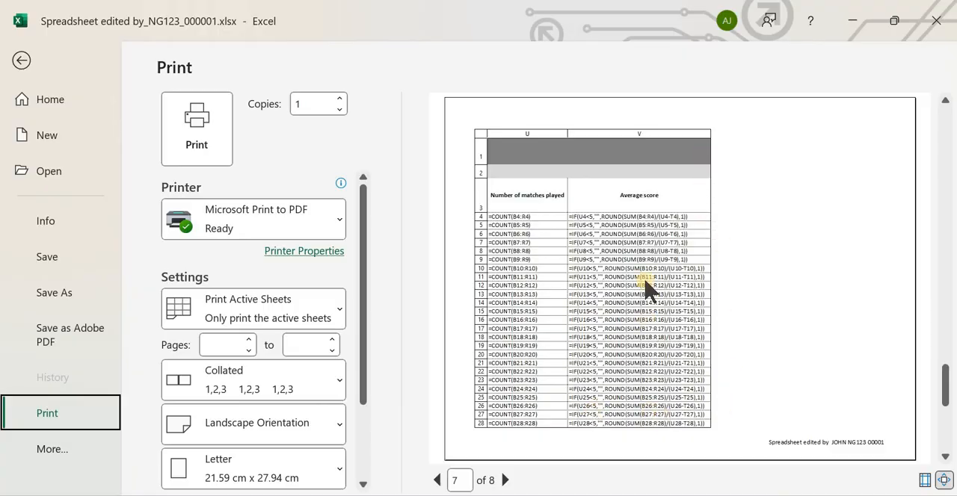
pyautogui.scroll(-1, 650, 278)
pyautogui.scroll(1, 658, 270)
pyautogui.scroll(-1, 656, 209)
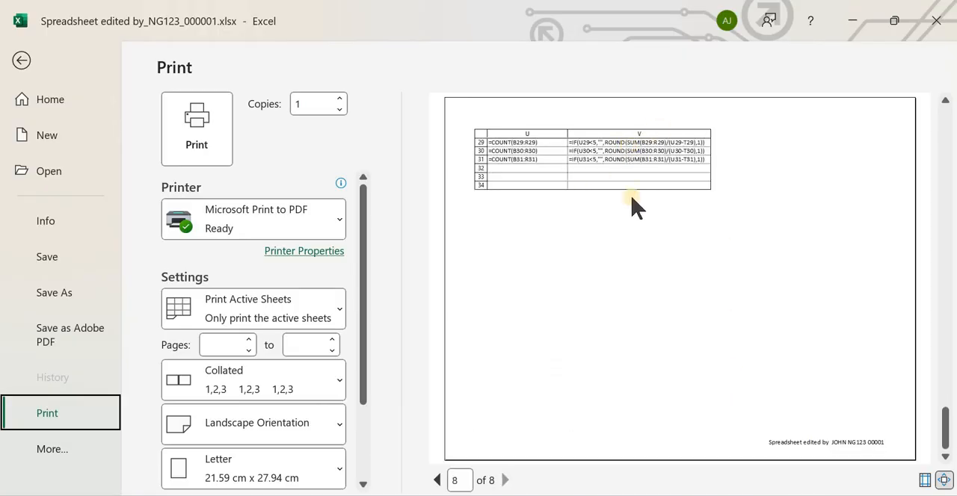
# Print the sheet with Microsoft Print to PDF, saving it as "PRIONT OUT 1" in the Desktop's 03_0417_31_Confidential Source Files March 2023 folder
pyautogui.hotkey('alt', 'Tab')
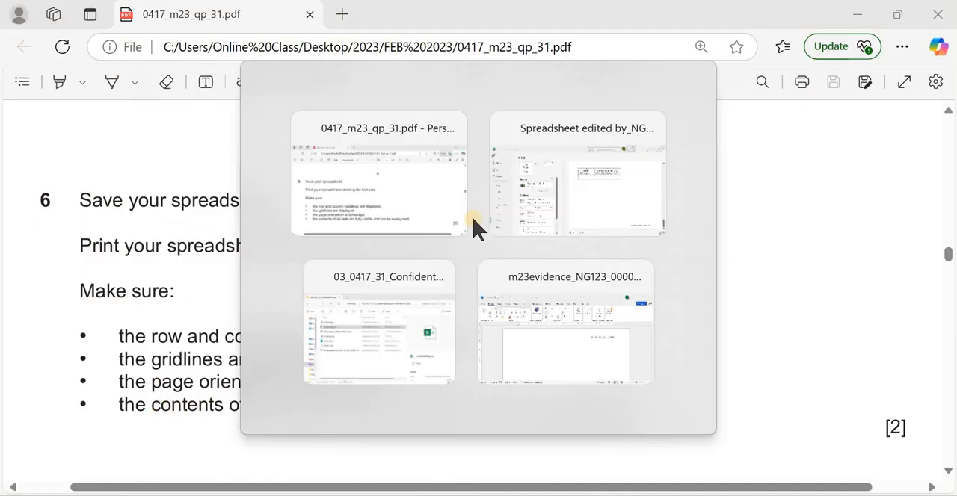
pyautogui.hotkey('alt', 'Tab')
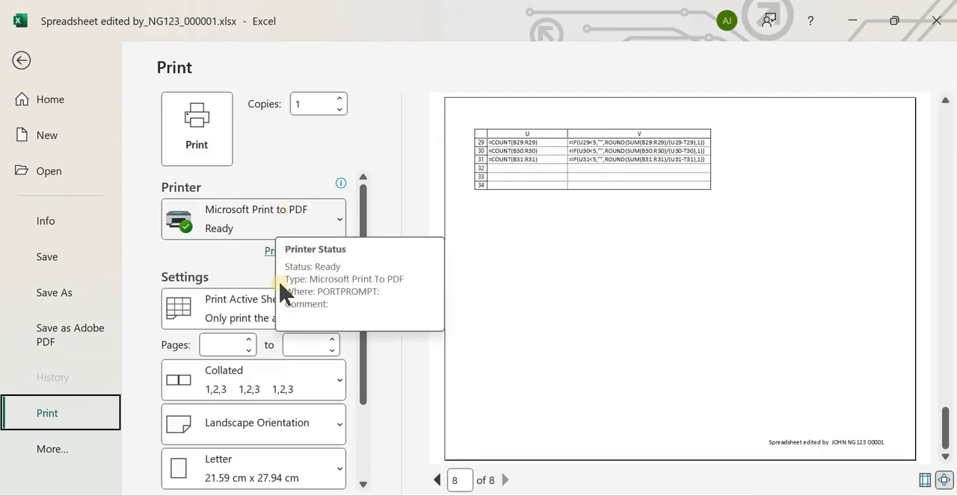
pyautogui.click(197, 131)
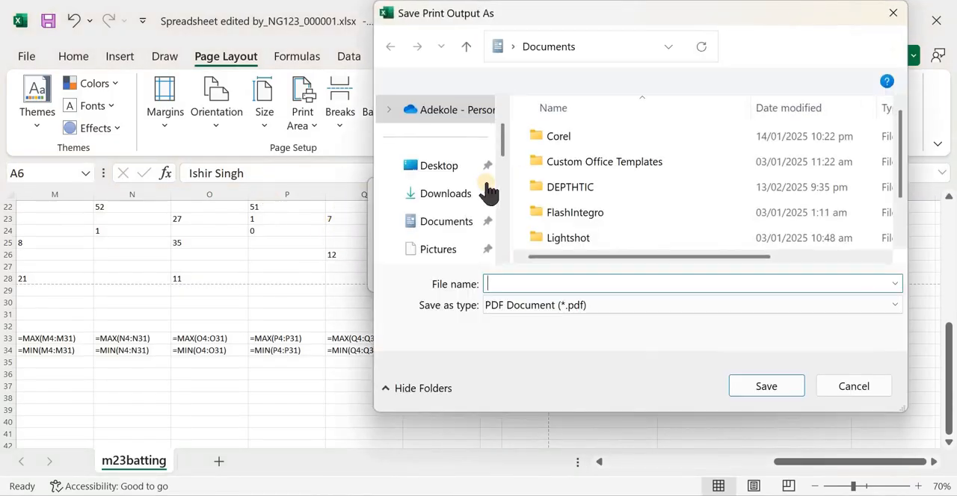
pyautogui.click(449, 167)
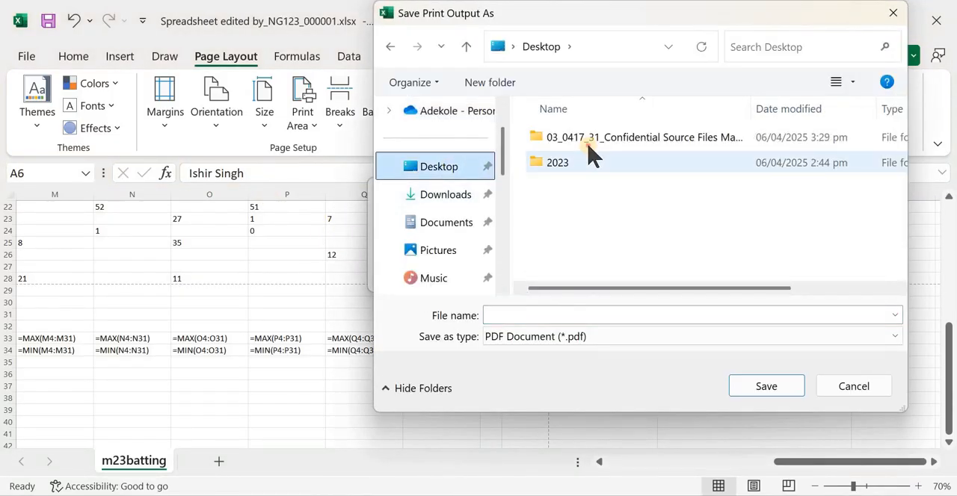
pyautogui.doubleClick(588, 139)
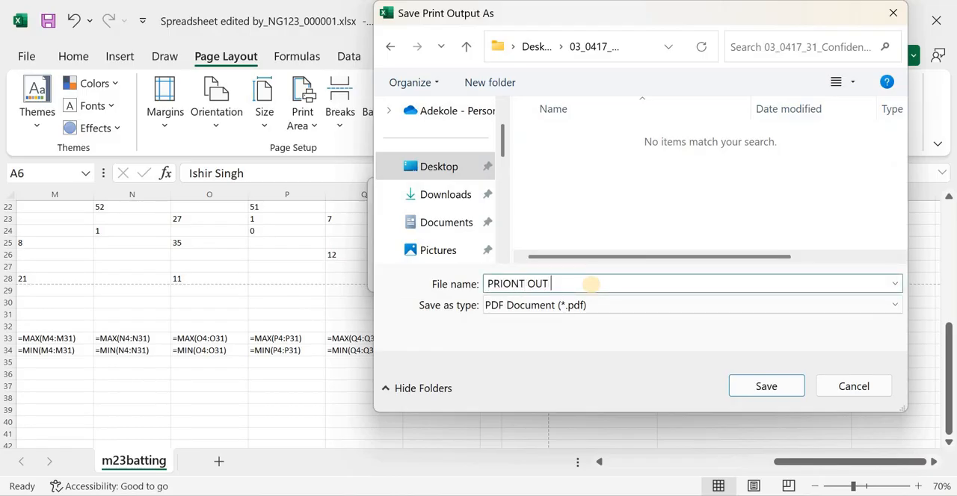
pyautogui.write('1')
pyautogui.click(762, 386)
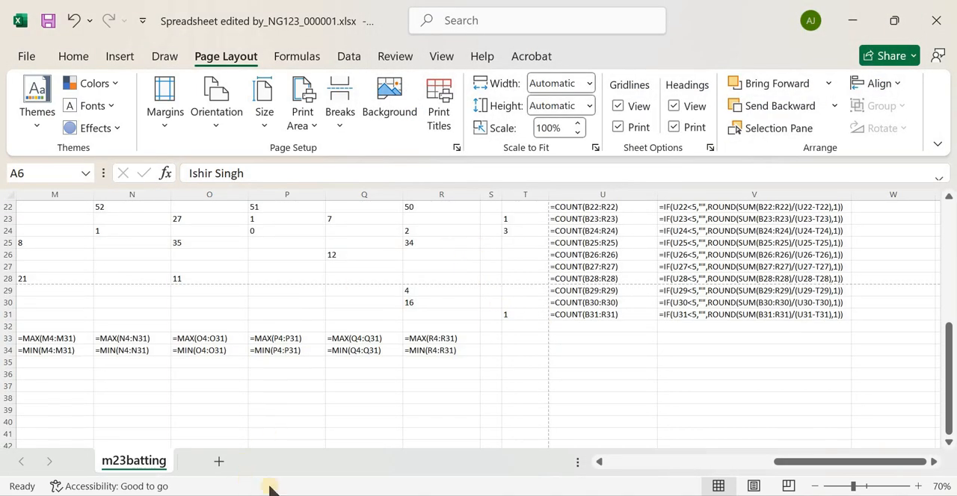
# Switch to File Explorer, open PRIONT OUT 1.pdf and examine the first page of the printout
pyautogui.hotkey('alt', 'Tab')
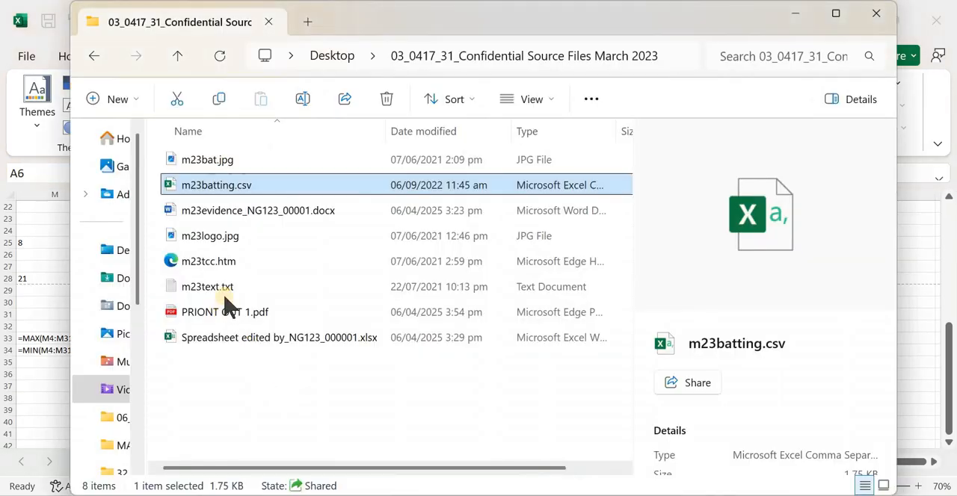
pyautogui.click(269, 311)
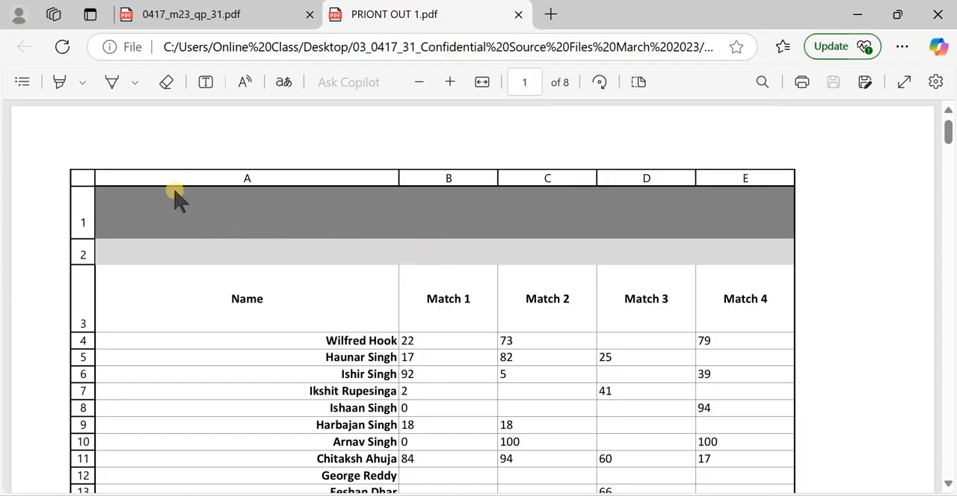
pyautogui.scroll(-1, 249, 238)
pyautogui.scroll(1, 249, 237)
pyautogui.scroll(-6, 392, 318)
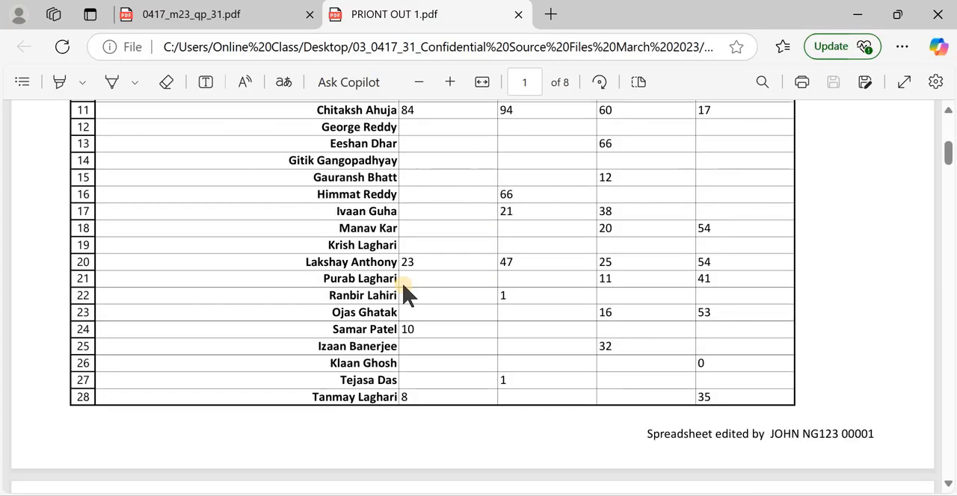
# Look through the remaining pages of PRIONT OUT 1.pdf, checking the MAX, MIN, COUNT and average score formulas and the footer
pyautogui.scroll(-2, 404, 295)
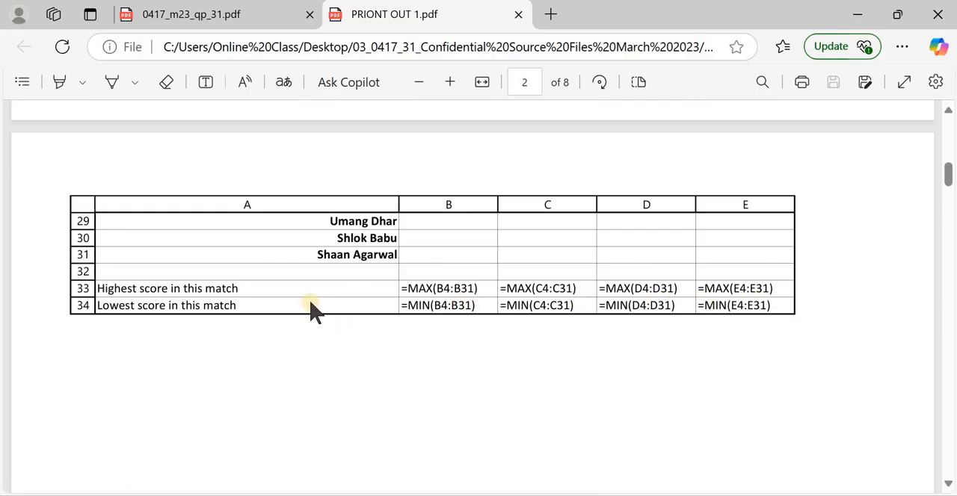
pyautogui.scroll(-10, 313, 305)
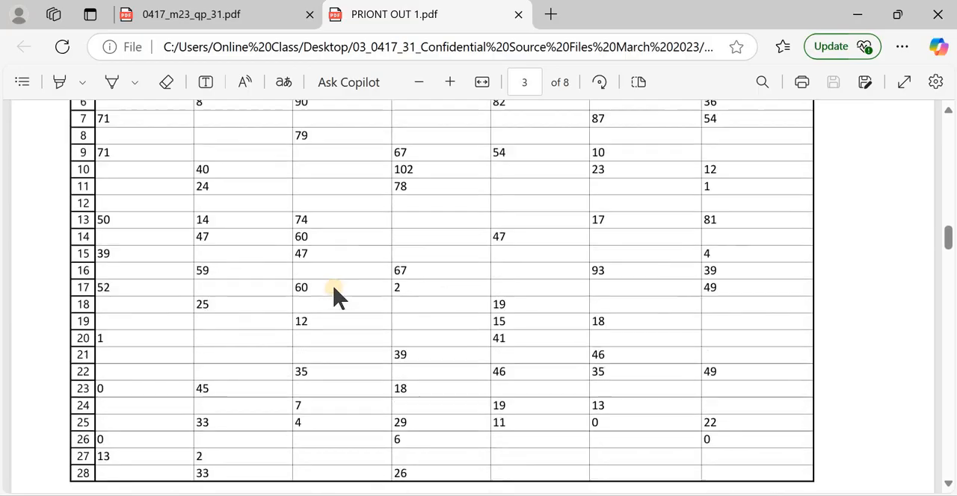
pyautogui.scroll(-5, 334, 298)
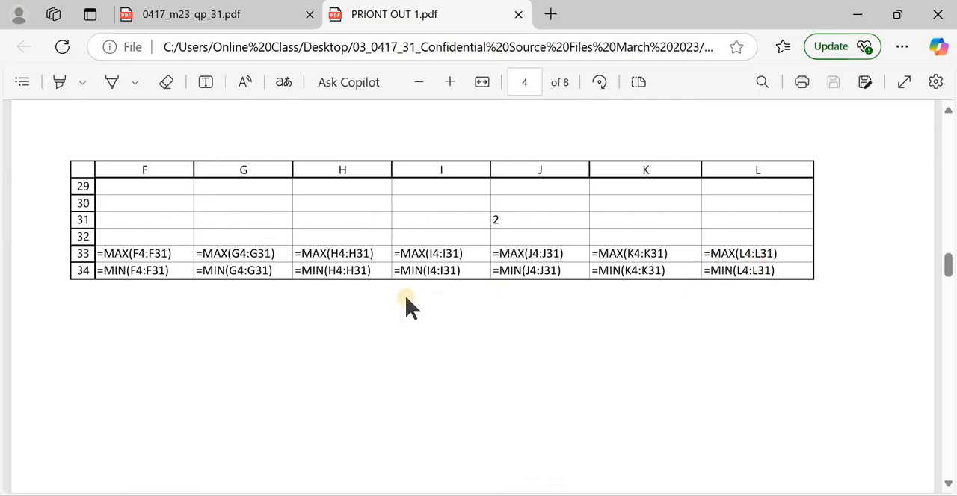
pyautogui.scroll(-10, 411, 312)
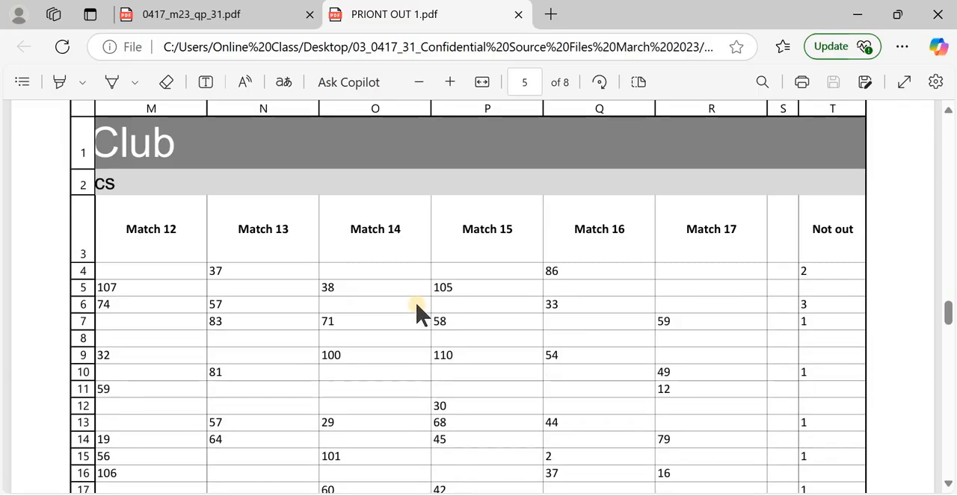
pyautogui.scroll(-15, 418, 312)
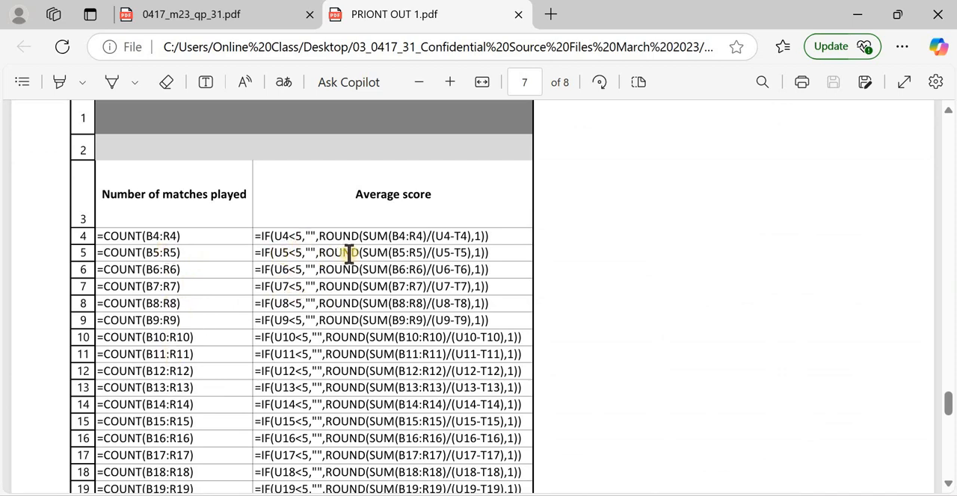
pyautogui.scroll(-4, 479, 263)
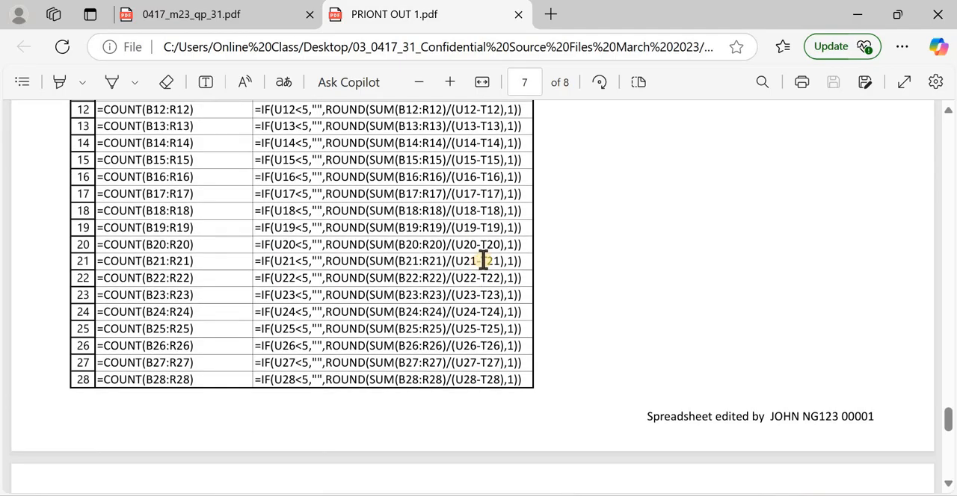
pyautogui.scroll(-10, 483, 260)
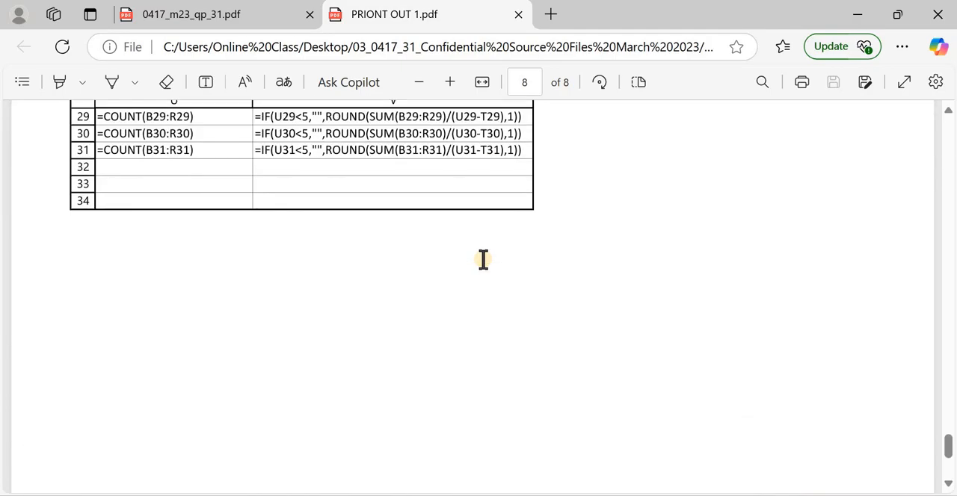
pyautogui.scroll(10, 482, 259)
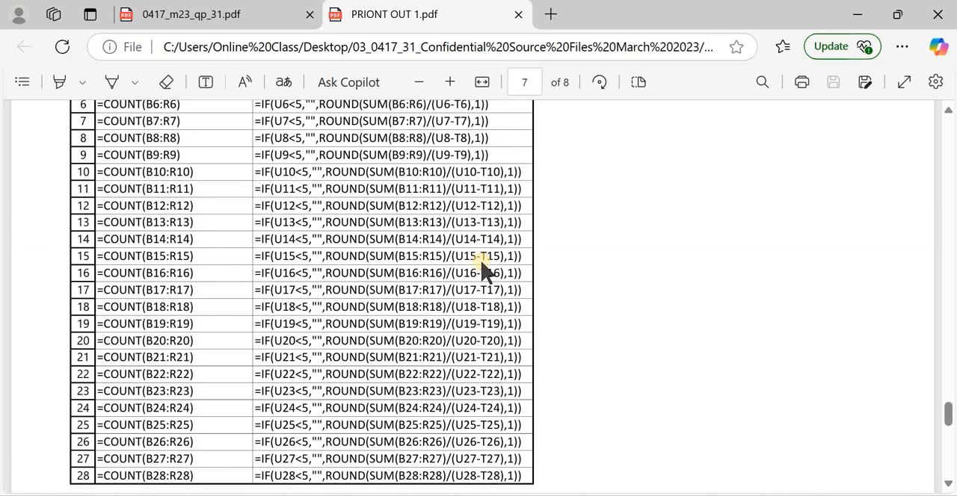
pyautogui.scroll(-10, 493, 262)
pyautogui.scroll(8, 506, 263)
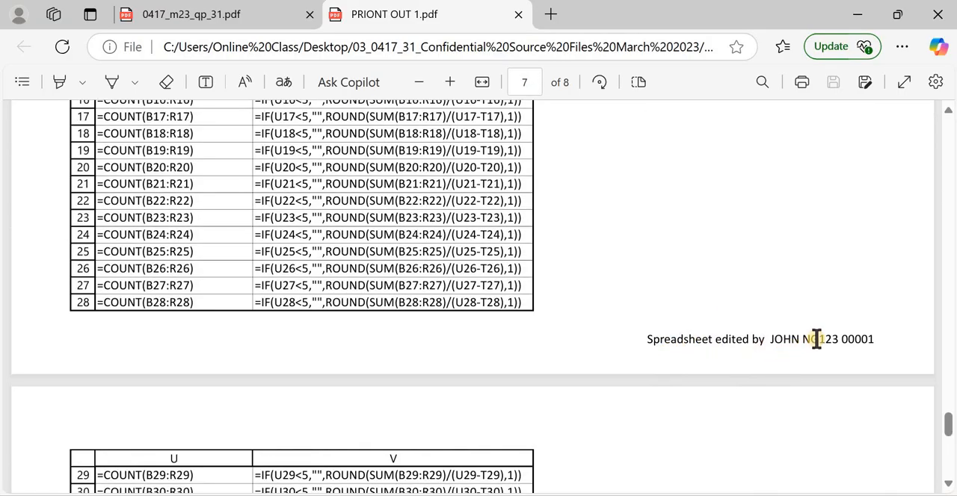
pyautogui.scroll(20, 478, 246)
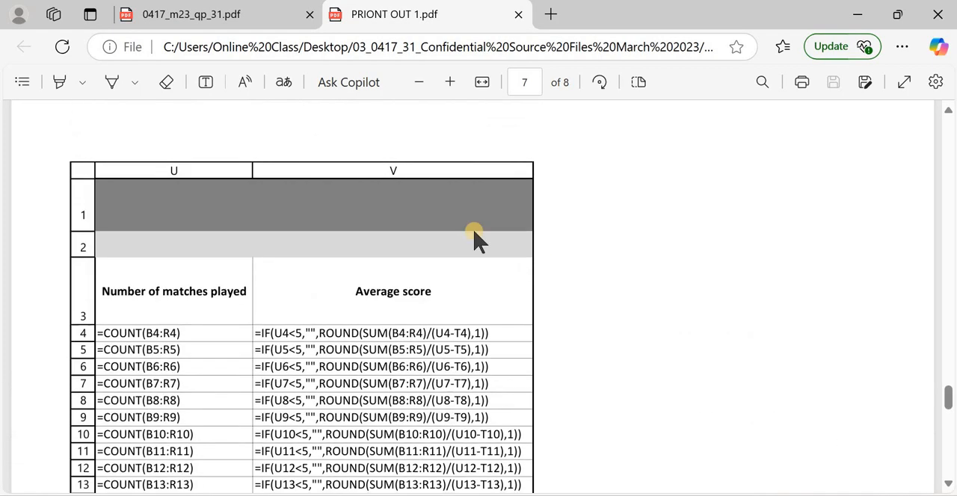
# Go back to the 0417_m23_qp_31.pdf question paper and read question 7's instructions for sorting the players
pyautogui.click(271, 21)
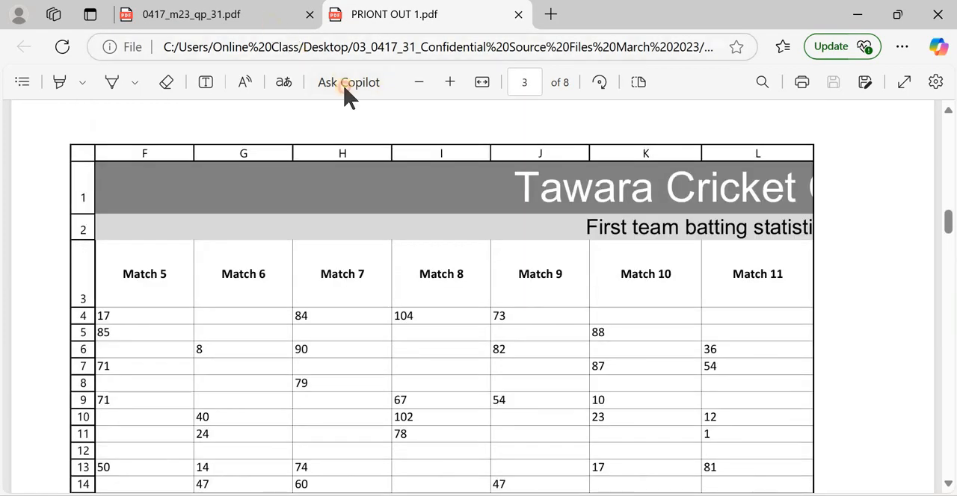
pyautogui.scroll(-5, 383, 329)
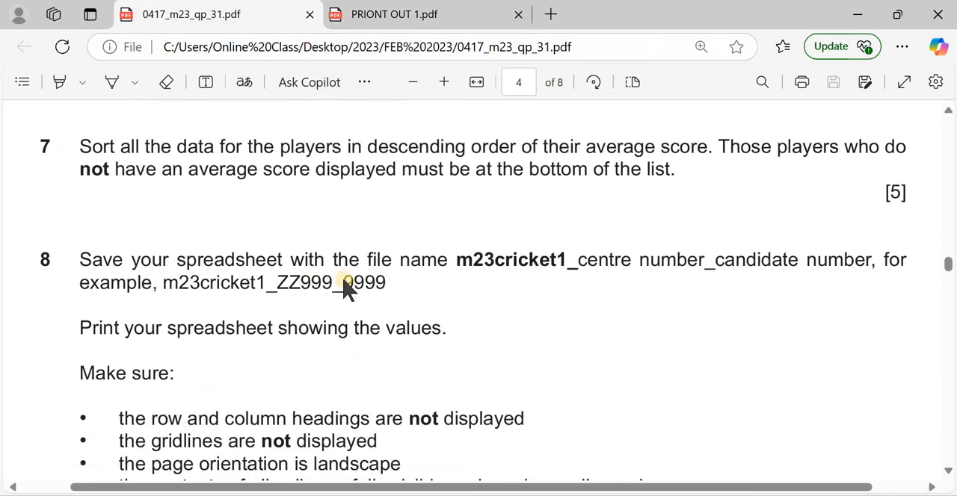
pyautogui.scroll(3, 219, 302)
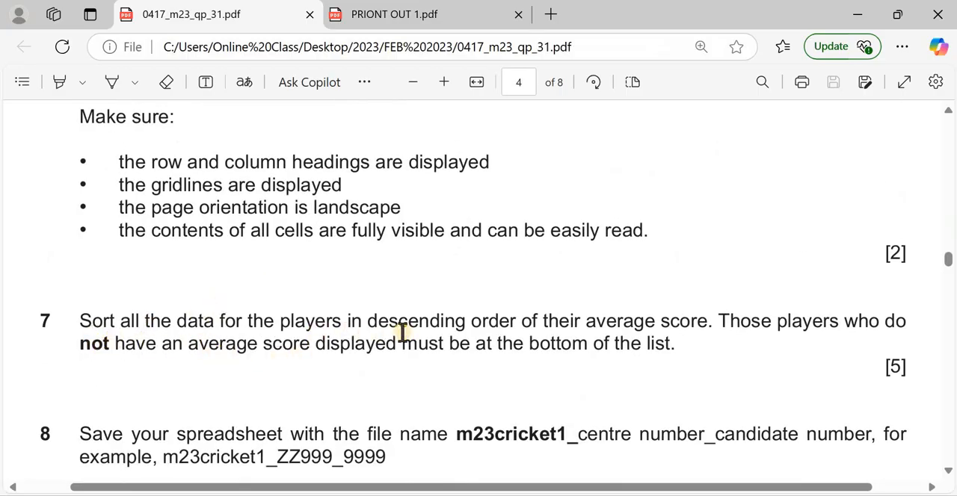
pyautogui.moveTo(458, 320); pyautogui.dragTo(709, 320)
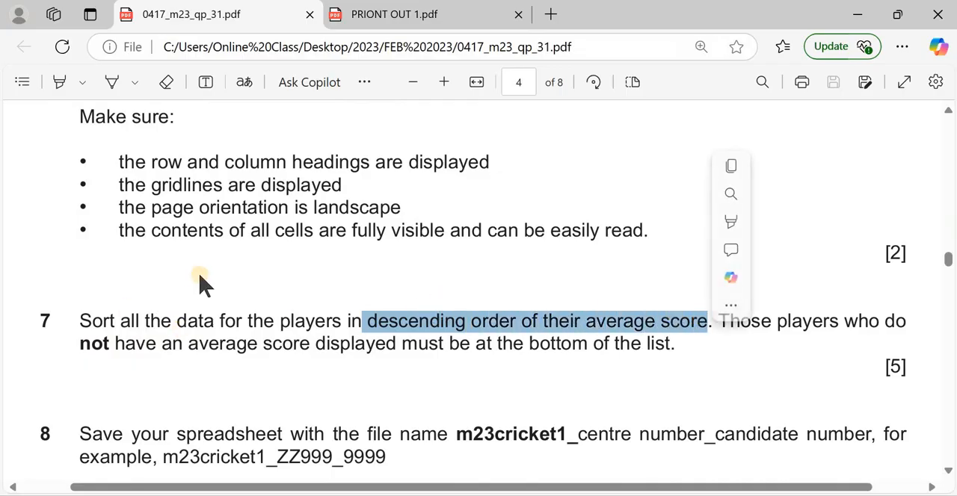
pyautogui.click(616, 337)
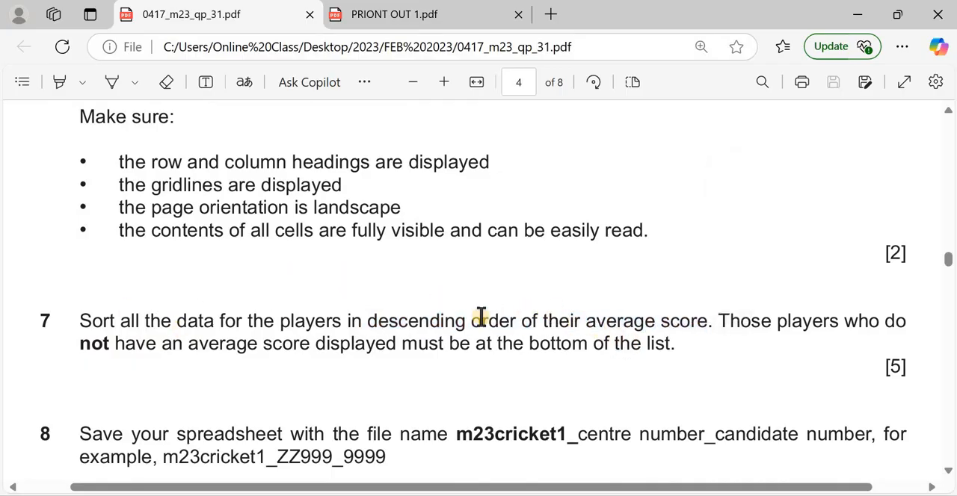
# Switch to the Excel workbook and display the m23batting sheet's calculated values instead of its formulas
pyautogui.hotkey('alt', 'Tab')
pyautogui.hotkey('alt', 'Tab')
pyautogui.hotkey('alt', 'Tab')
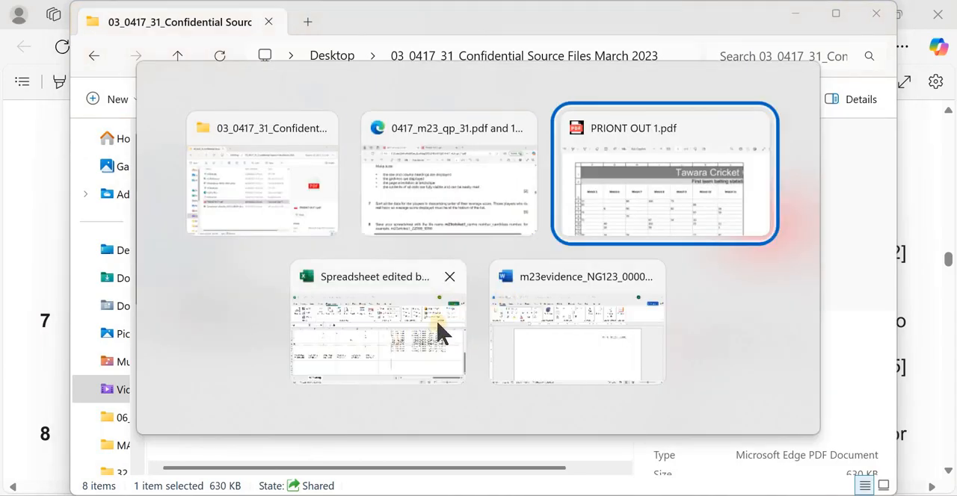
pyautogui.hotkey('alt', 'Tab')
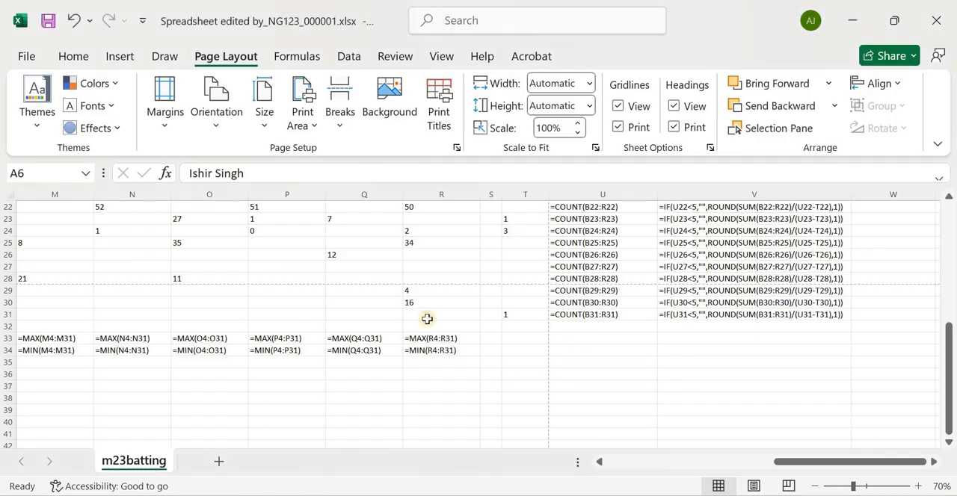
pyautogui.scroll(7, 277, 258)
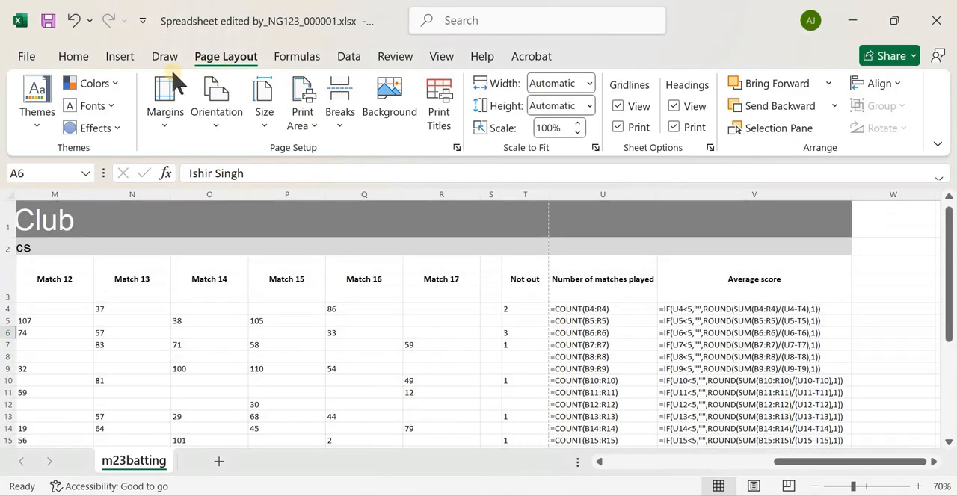
pyautogui.click(73, 56)
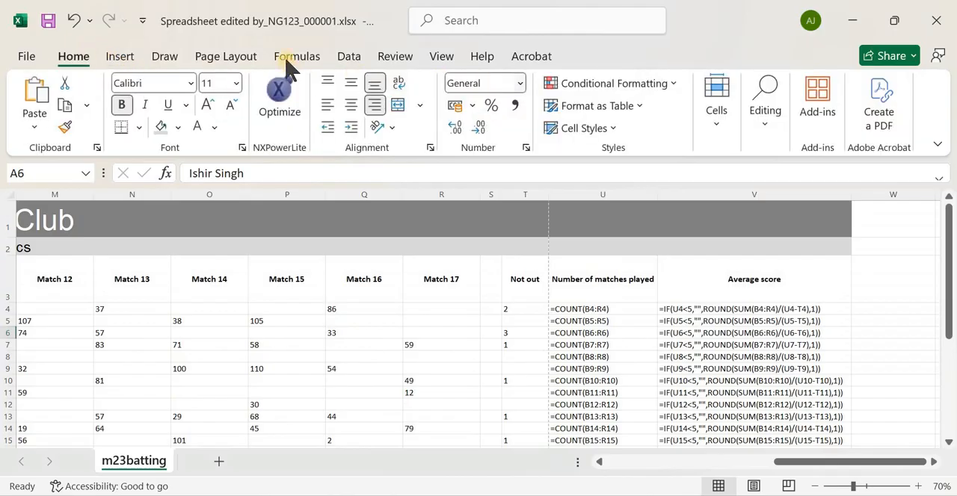
pyautogui.click(341, 58)
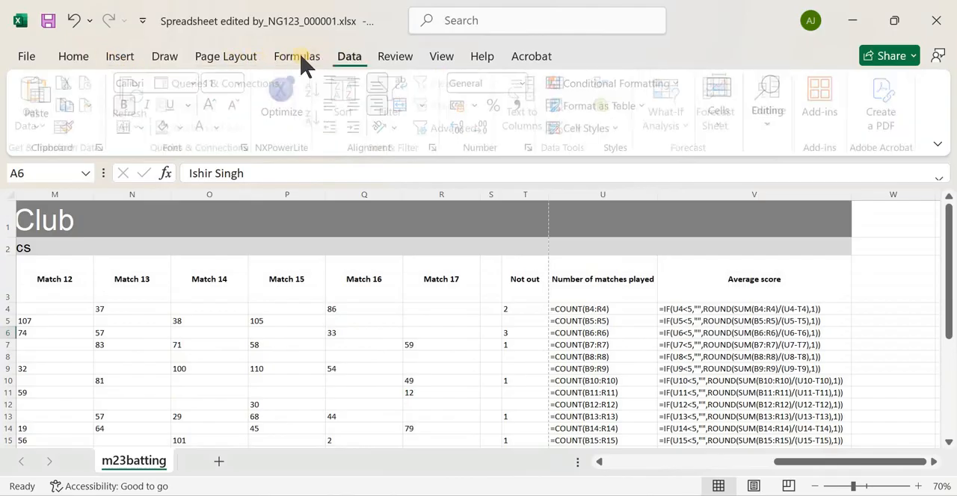
pyautogui.click(301, 58)
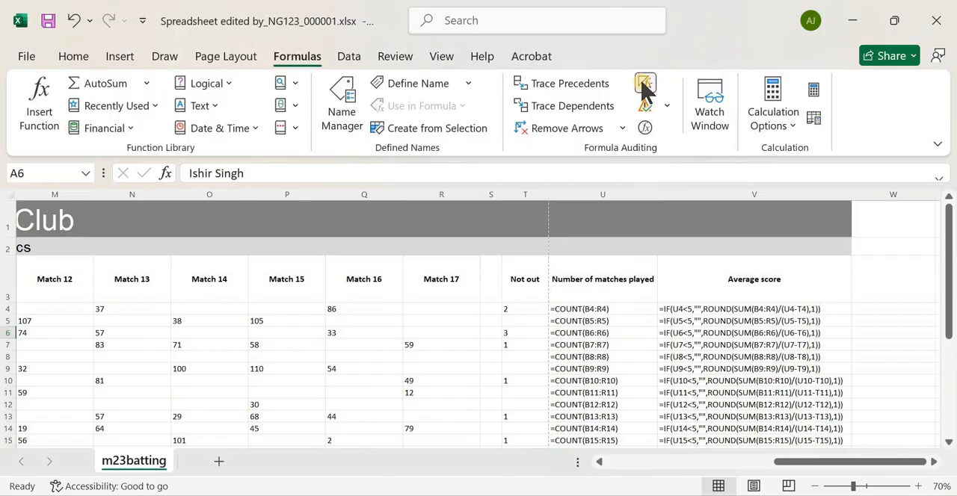
pyautogui.click(648, 85)
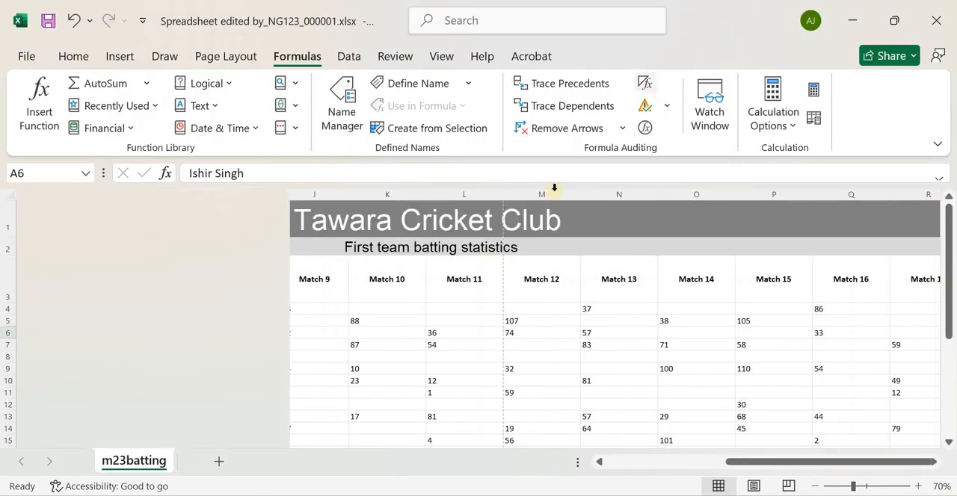
# Narrow the Average score and Number of matches played columns so that their headings wrap into compact widths
pyautogui.moveTo(744, 466); pyautogui.dragTo(598, 466)
pyautogui.scroll(-6, 348, 384)
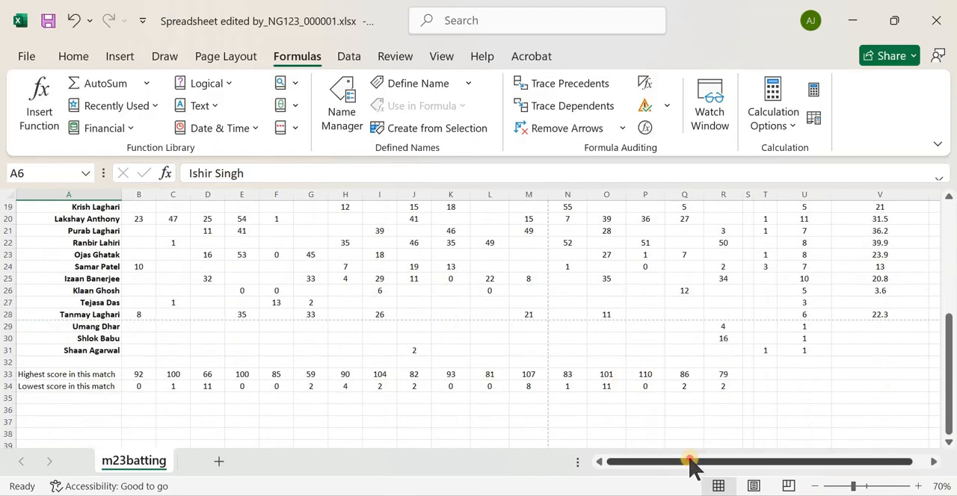
pyautogui.moveTo(692, 465); pyautogui.dragTo(722, 352)
pyautogui.scroll(6, 725, 342)
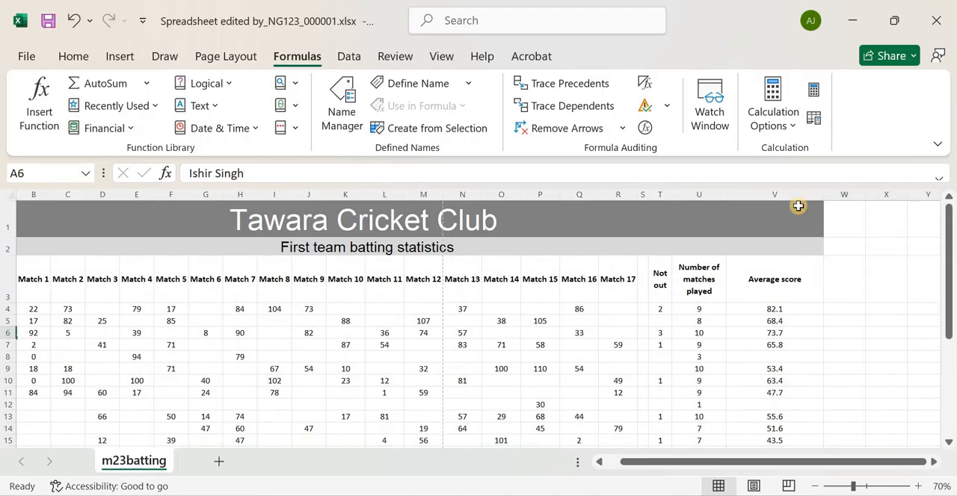
pyautogui.doubleClick(823, 195)
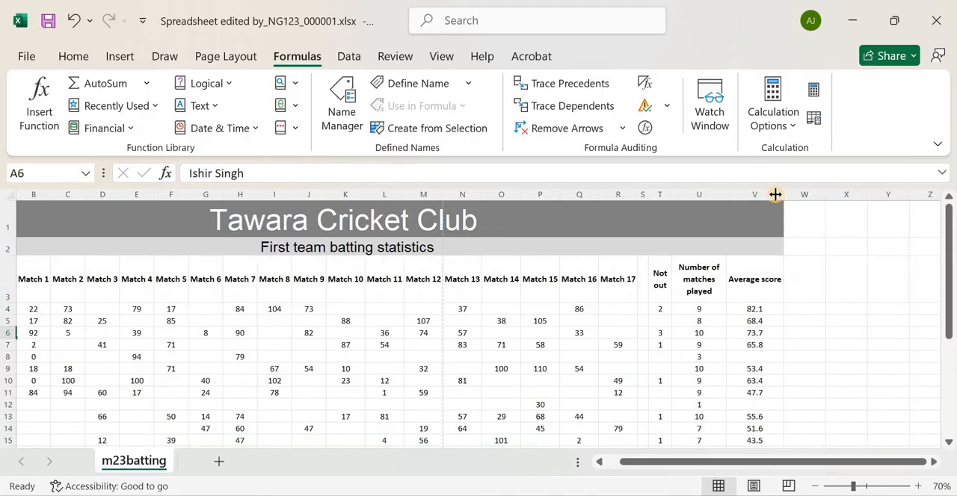
pyautogui.moveTo(780, 195); pyautogui.dragTo(775, 194)
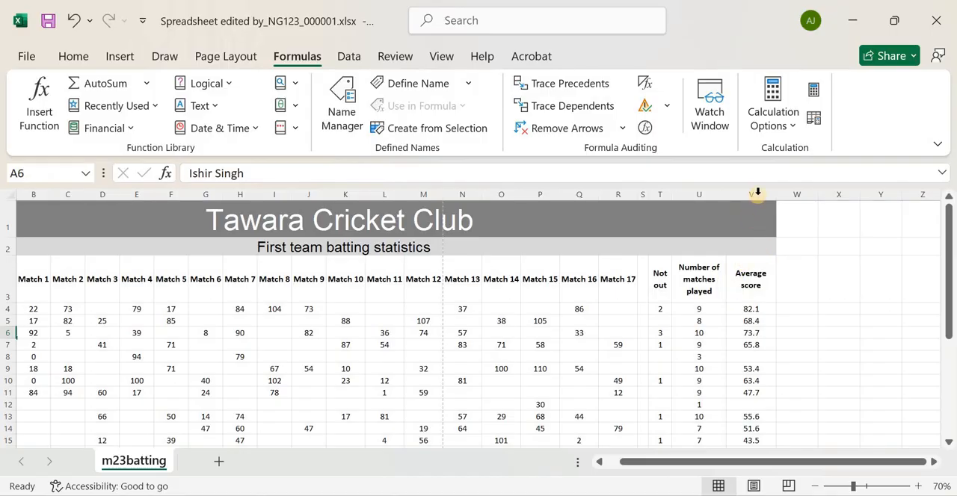
pyautogui.moveTo(773, 197); pyautogui.dragTo(770, 196)
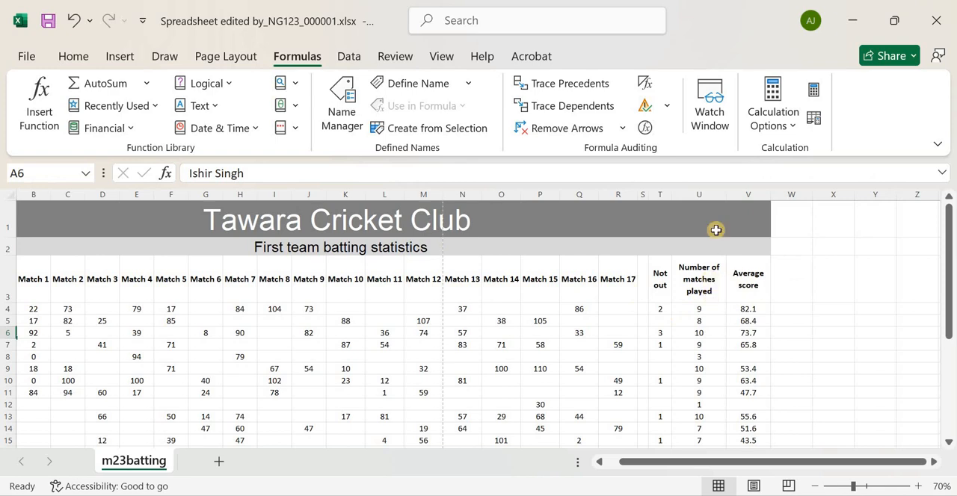
pyautogui.moveTo(723, 190); pyautogui.dragTo(715, 189)
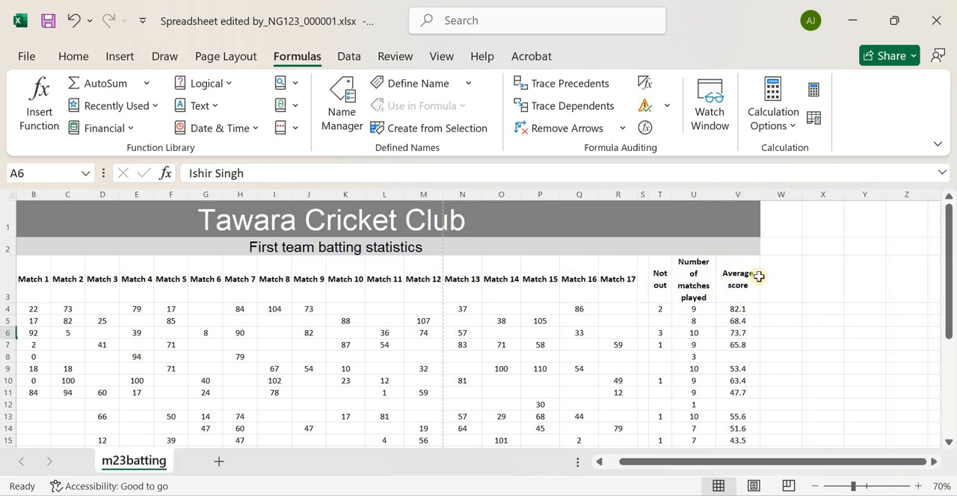
# Select all player data including the heading row, range A3:V31, leaving out the highest and lowest score rows
pyautogui.moveTo(709, 465); pyautogui.dragTo(628, 469)
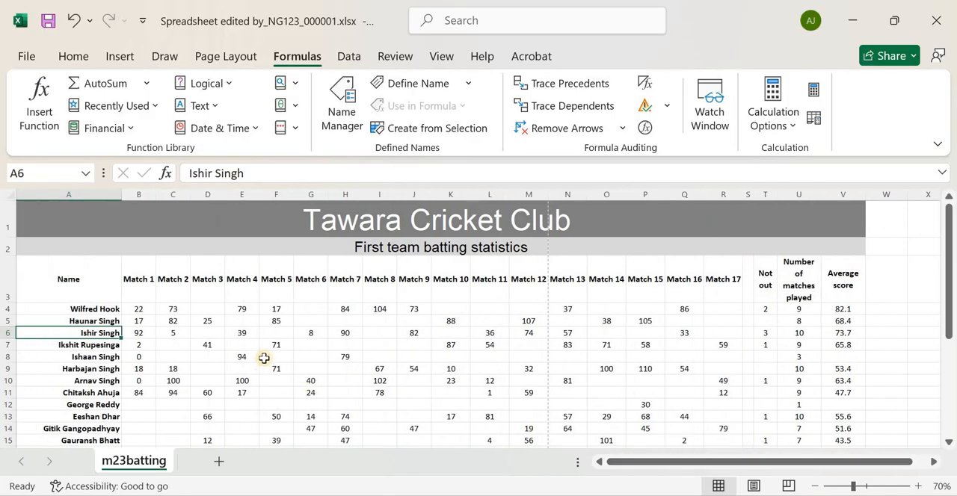
pyautogui.scroll(-8, 264, 357)
pyautogui.scroll(8, 347, 333)
pyautogui.moveTo(68, 278); pyautogui.dragTo(803, 365)
pyautogui.scroll(5, 804, 365)
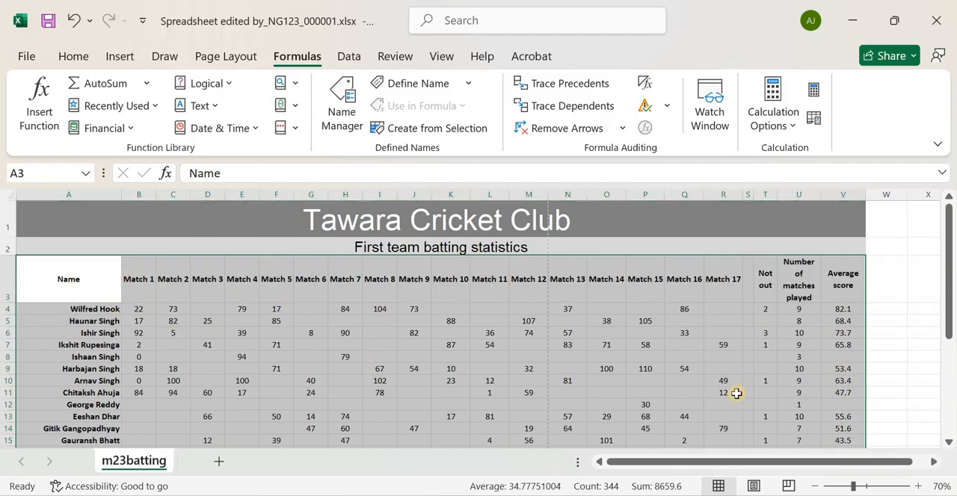
pyautogui.scroll(-5, 84, 314)
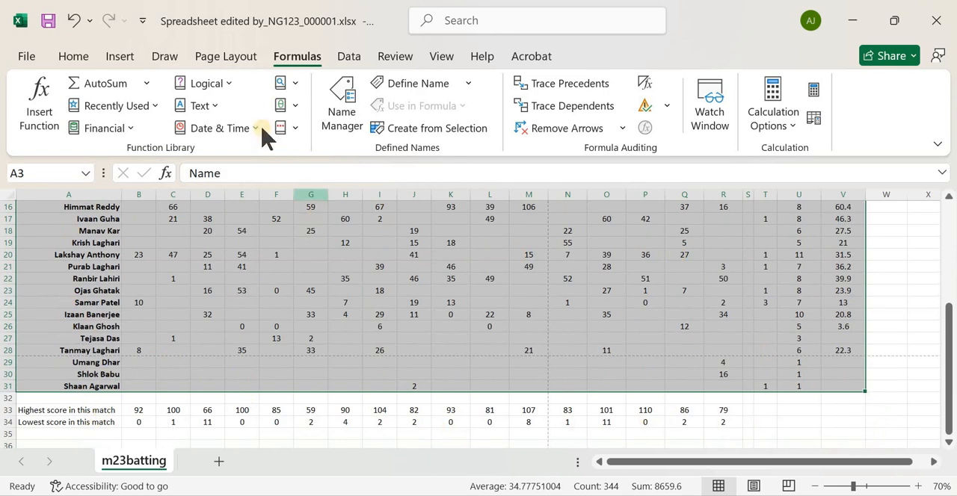
# Start a custom sort of the selected player data, with its first row treated as headers
pyautogui.click(356, 58)
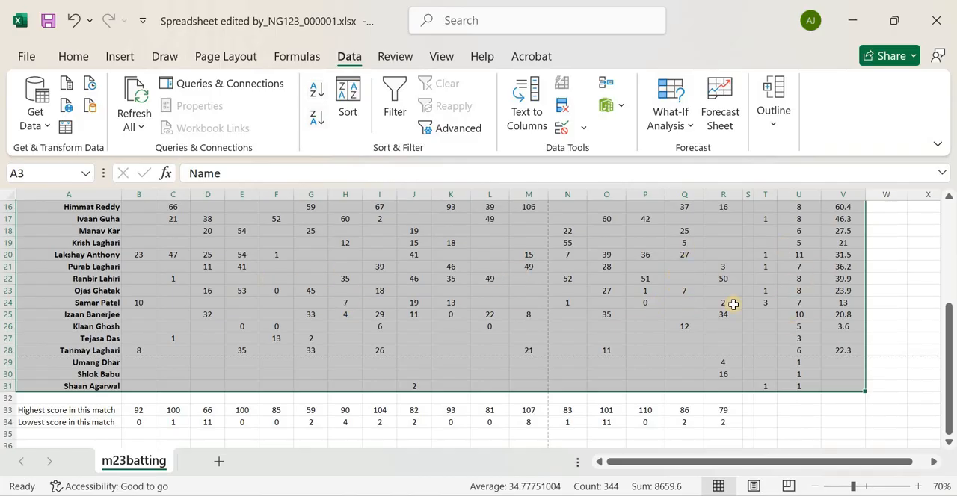
pyautogui.scroll(5, 733, 305)
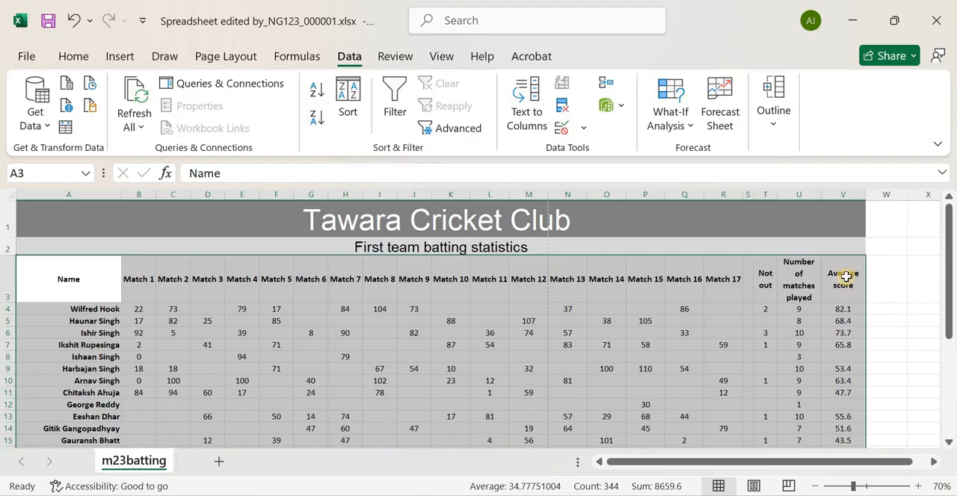
pyautogui.click(348, 99)
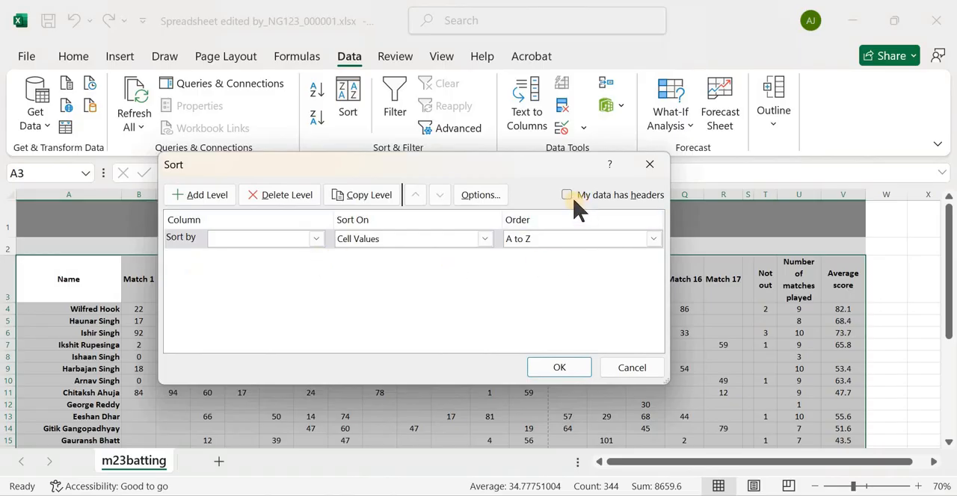
pyautogui.click(316, 239)
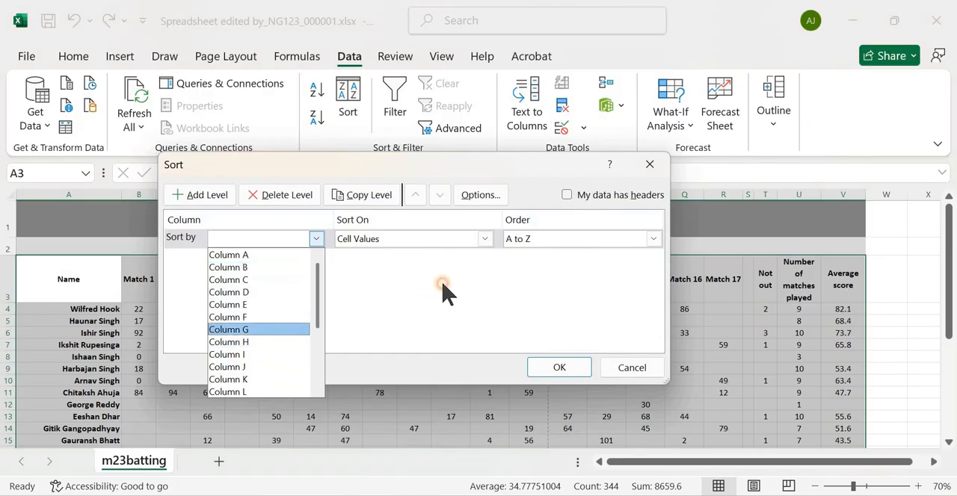
pyautogui.click(557, 212)
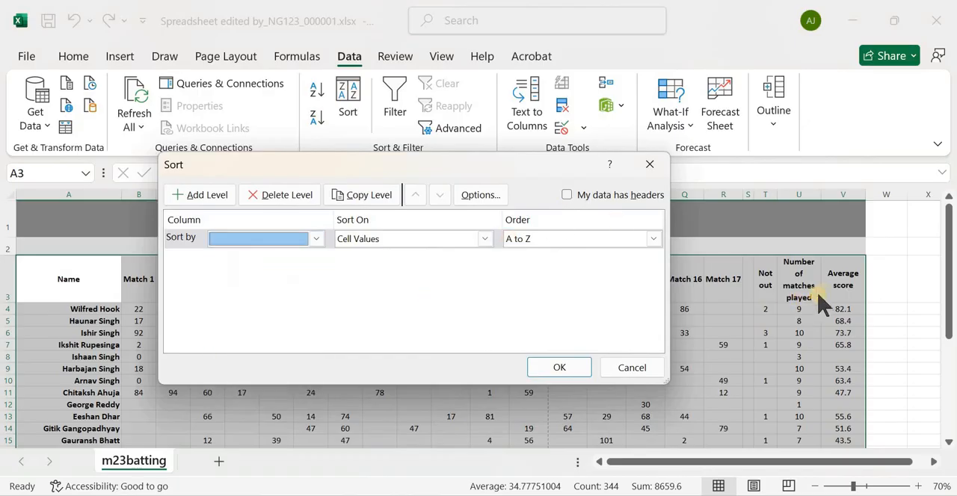
pyautogui.click(568, 196)
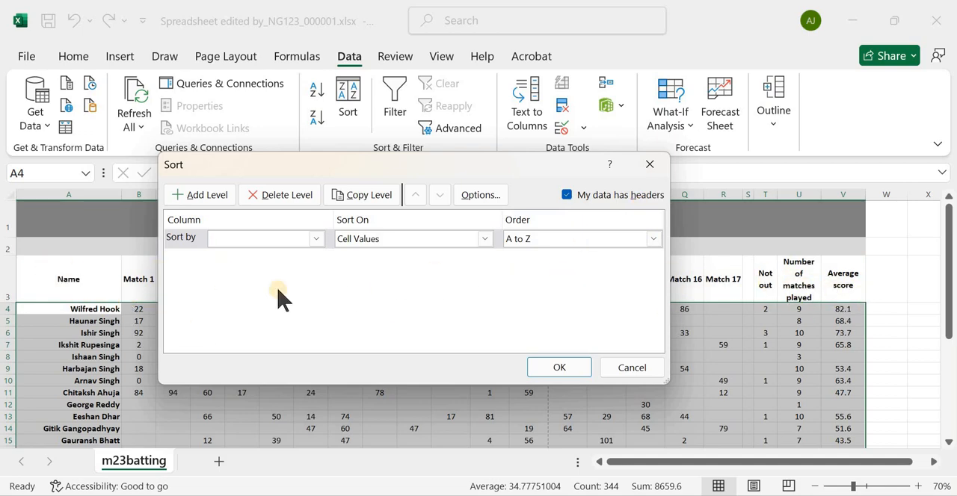
# Sort the players by the Average score column's cell values, from Largest to Smallest
pyautogui.click(319, 239)
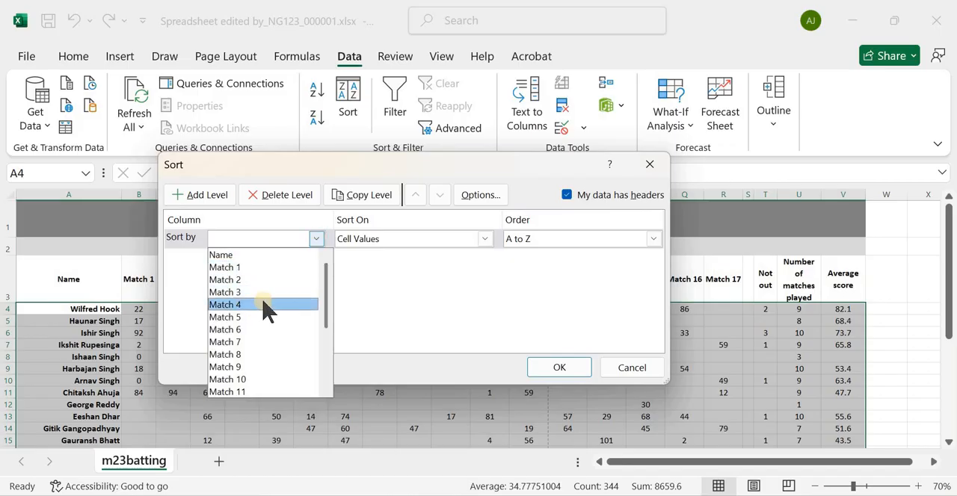
pyautogui.scroll(-3, 264, 321)
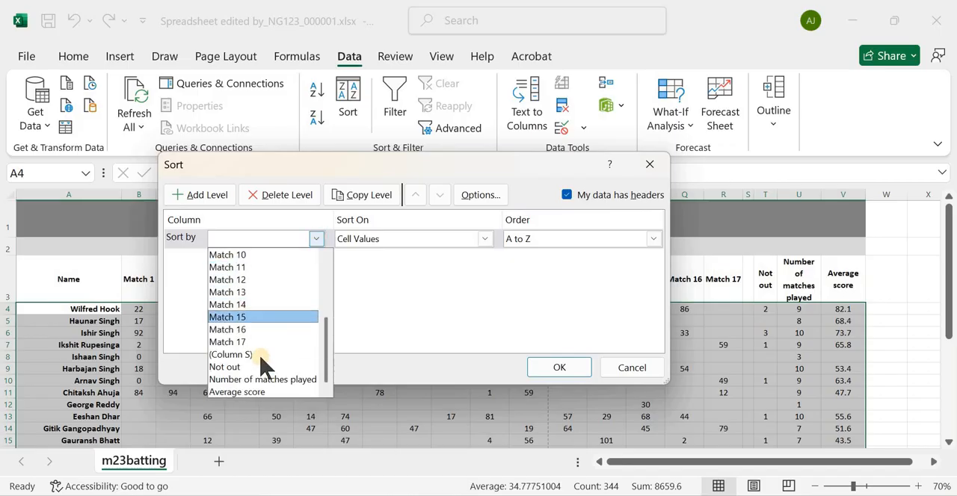
pyautogui.click(267, 394)
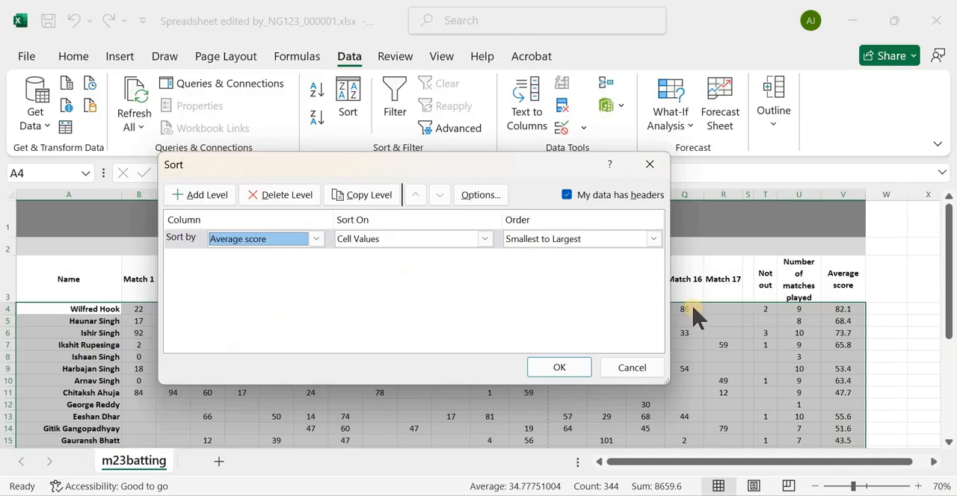
pyautogui.click(653, 240)
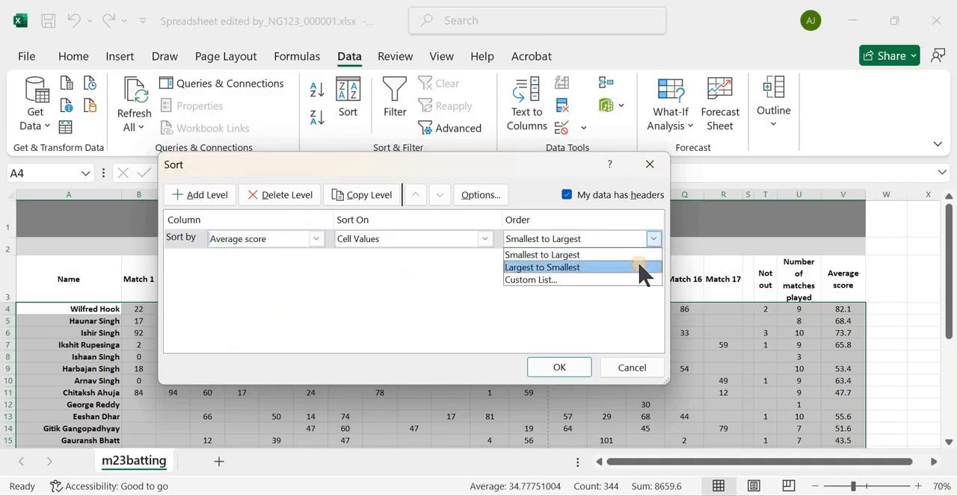
pyautogui.click(641, 267)
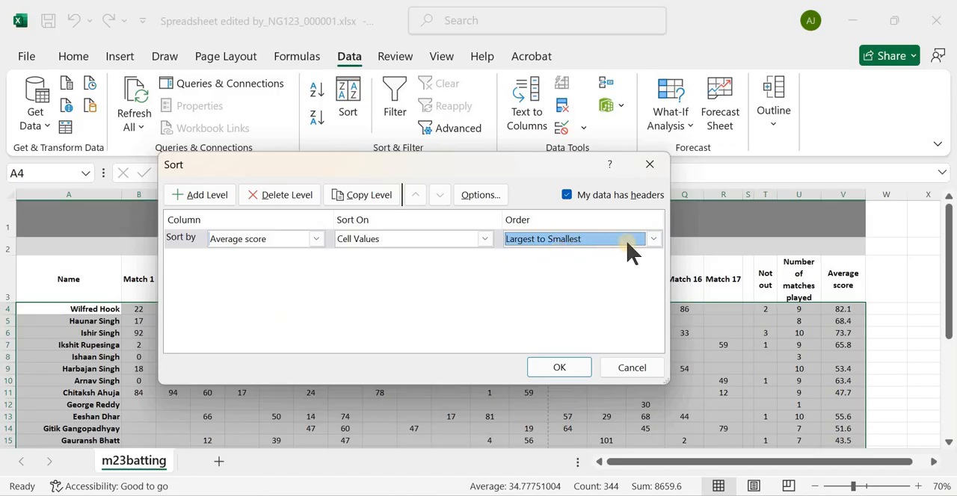
pyautogui.click(649, 247)
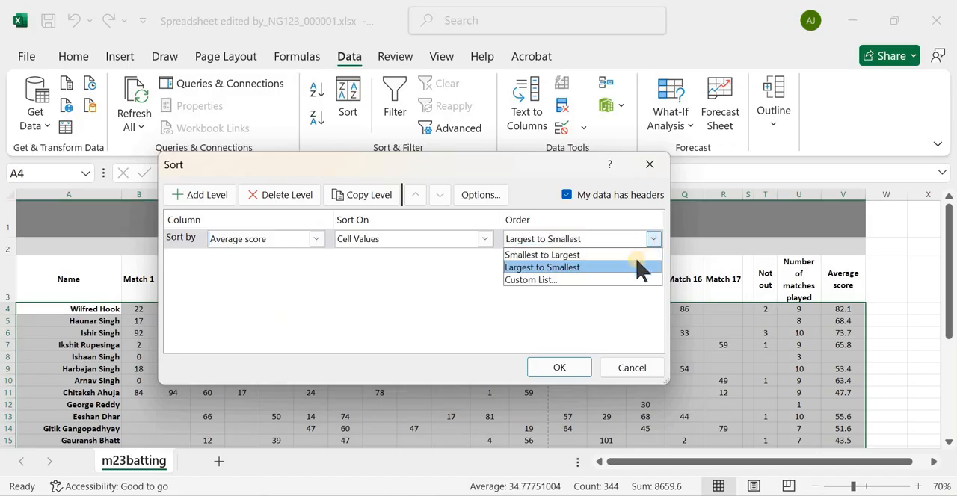
pyautogui.click(596, 267)
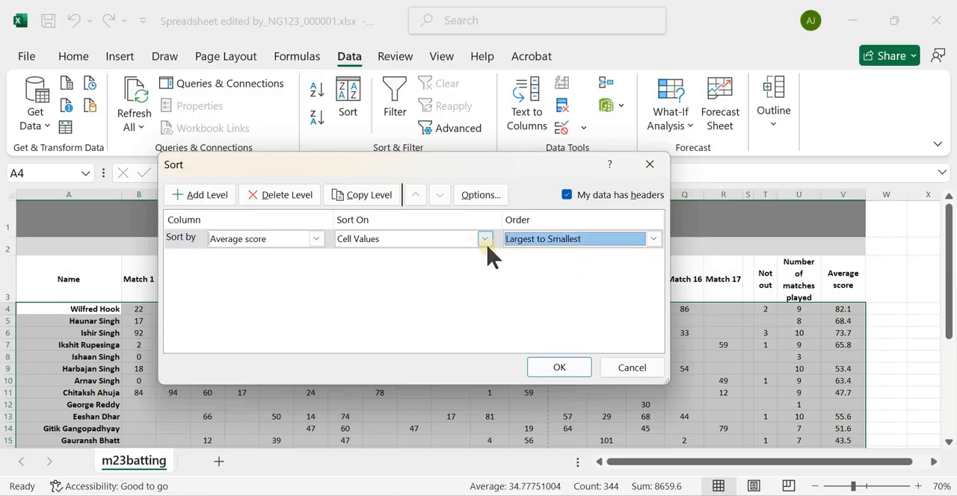
pyautogui.click(559, 367)
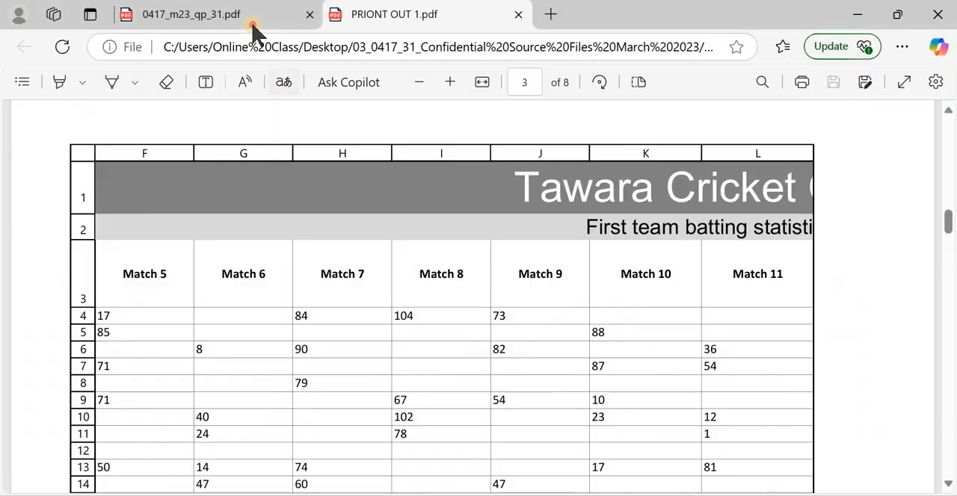
# Switch to the browser, close PRIONT OUT 1.pdf and reread question 7's rule for players without an average score
pyautogui.click(249, 17)
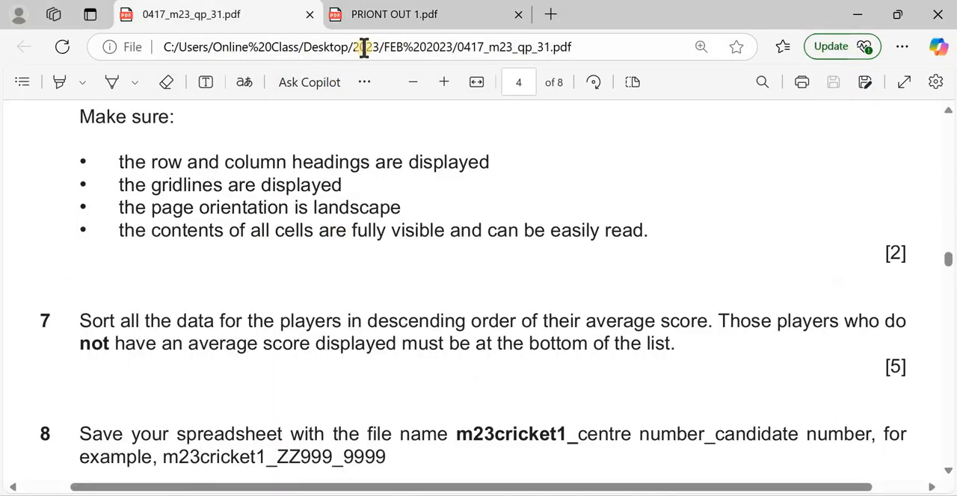
pyautogui.click(378, 16)
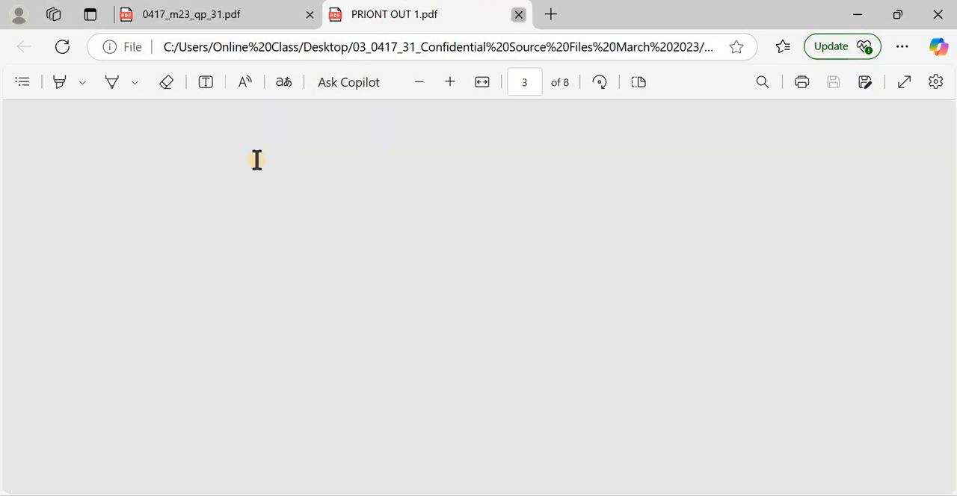
pyautogui.hotkey('ctrl', 'w')
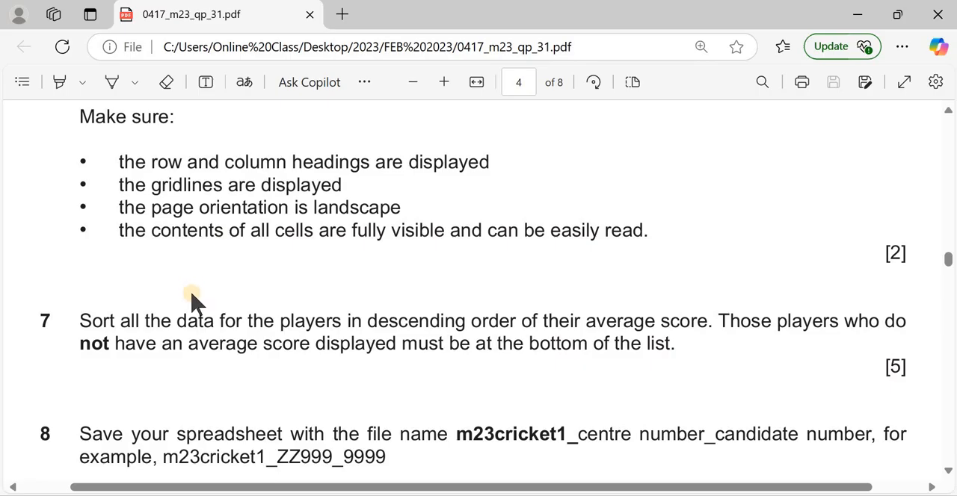
pyautogui.scroll(-1, 586, 245)
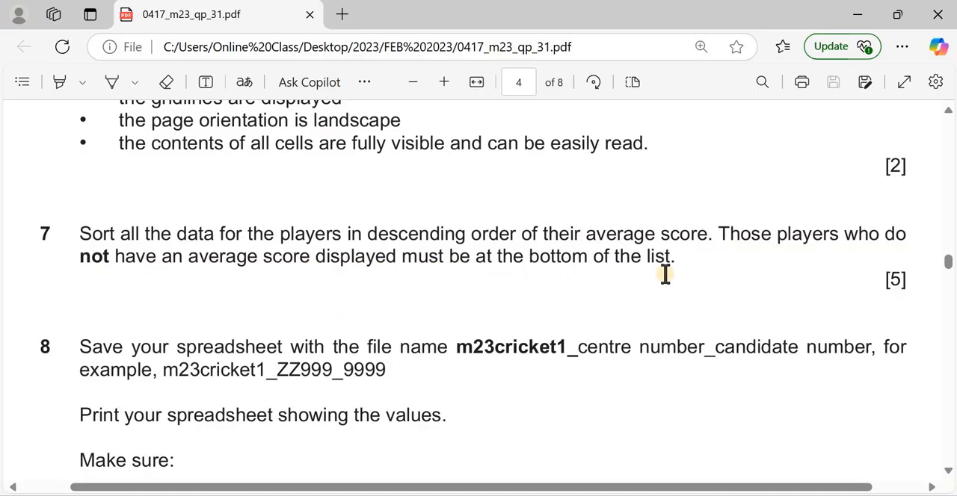
# Return to the Excel workbook and cut rows 4 to 9, the players with no average score
pyautogui.hotkey('alt', 'Tab')
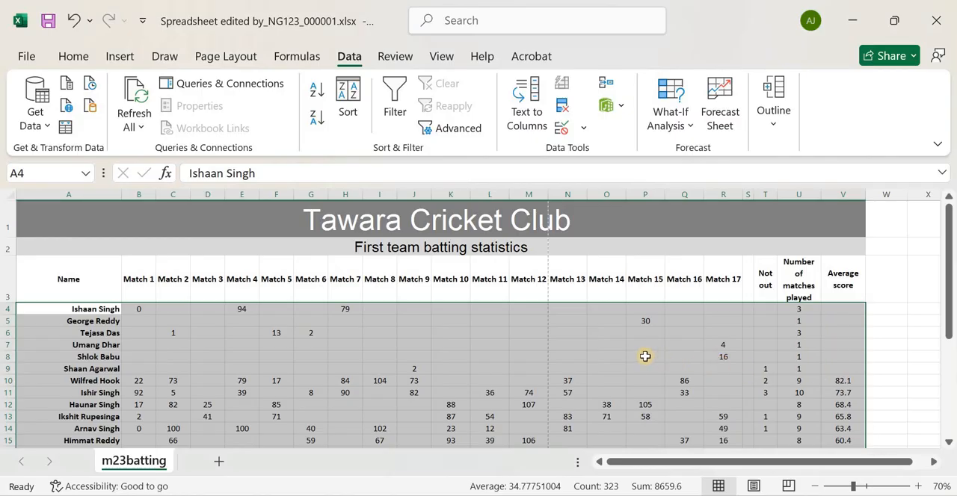
pyautogui.click(396, 321)
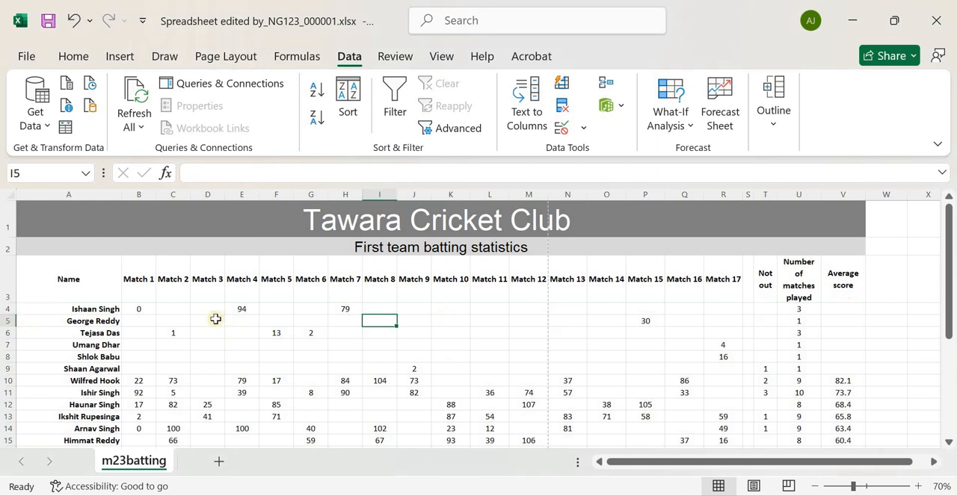
pyautogui.moveTo(5, 306); pyautogui.dragTo(6, 371)
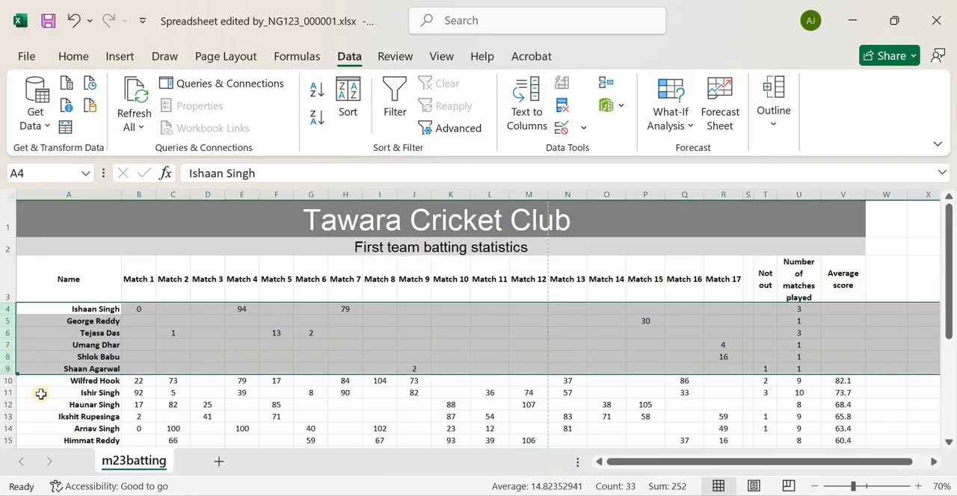
pyautogui.click(73, 56)
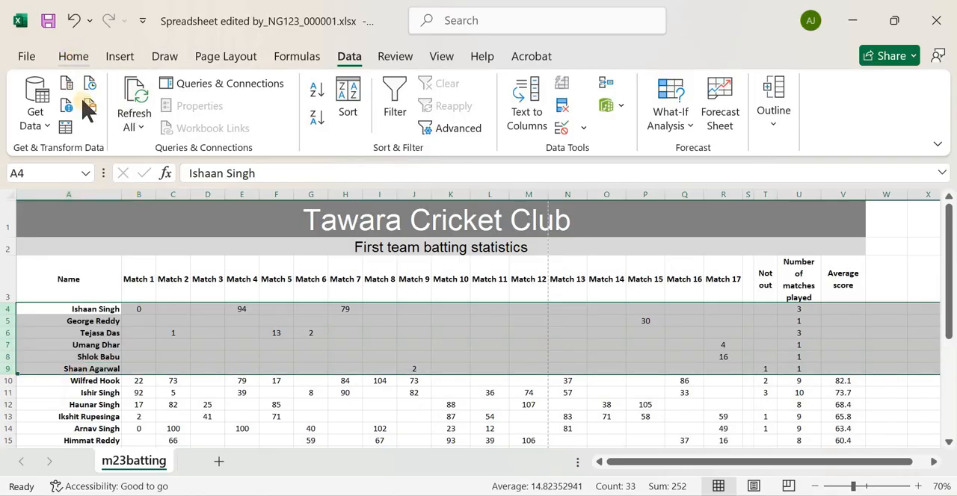
pyautogui.click(63, 87)
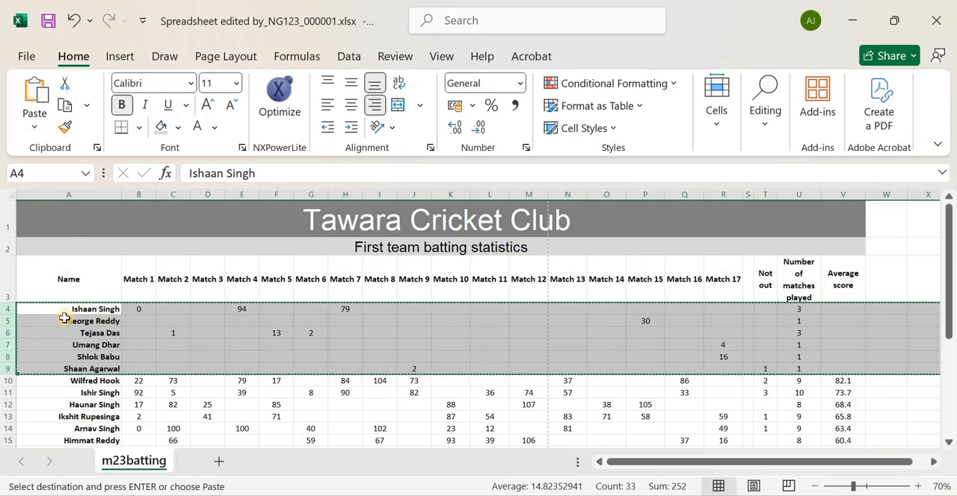
# Insert the cut rows at row 32, below the last player and above the highest score row
pyautogui.scroll(-6, 30, 332)
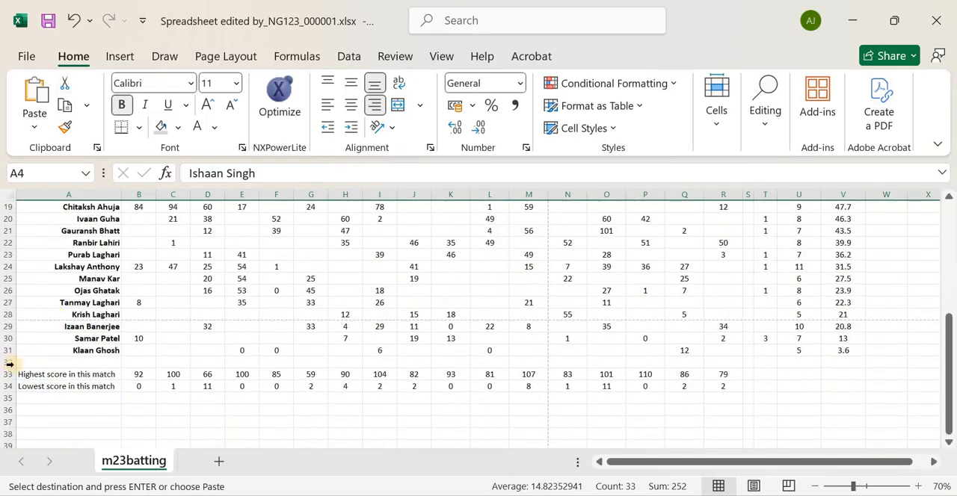
pyautogui.click(8, 362)
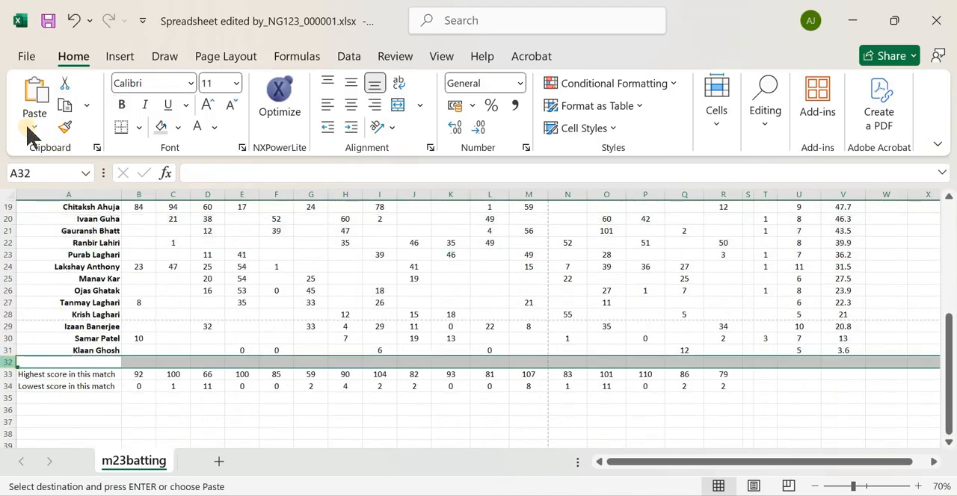
pyautogui.click(34, 92)
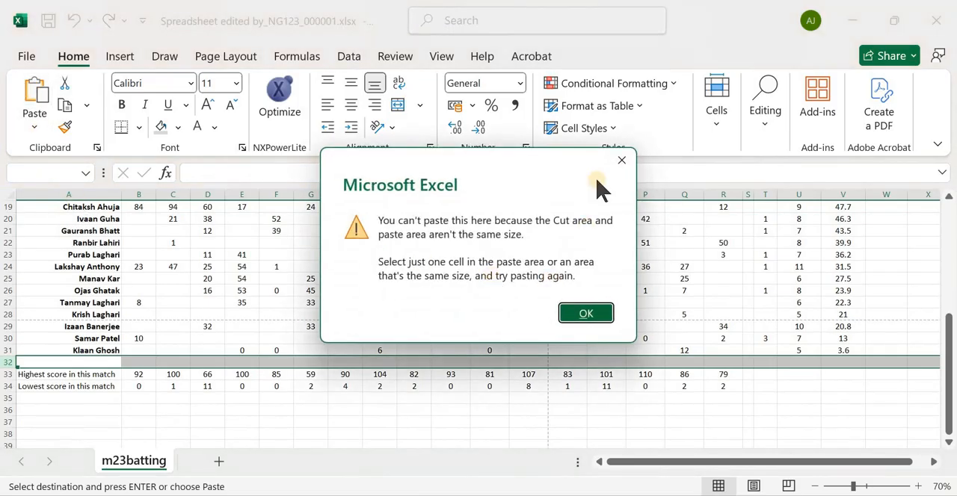
pyautogui.click(617, 159)
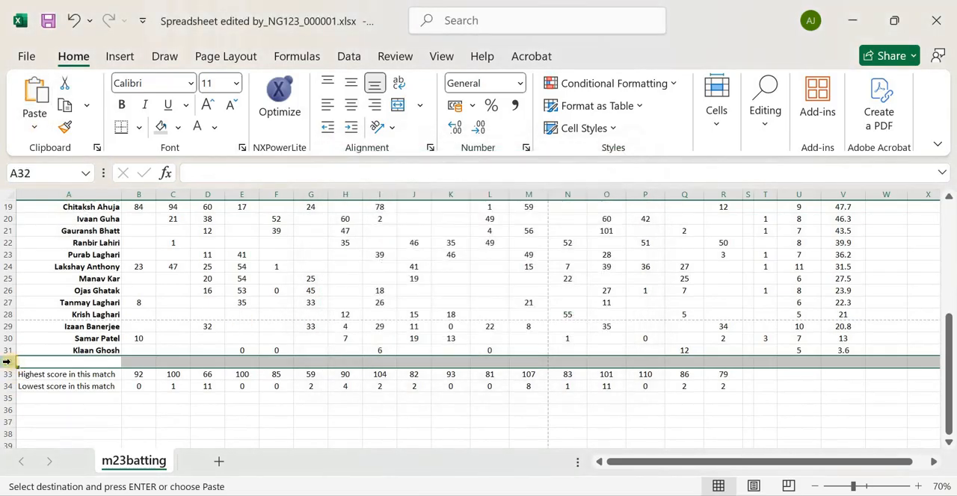
pyautogui.rightClick(10, 363)
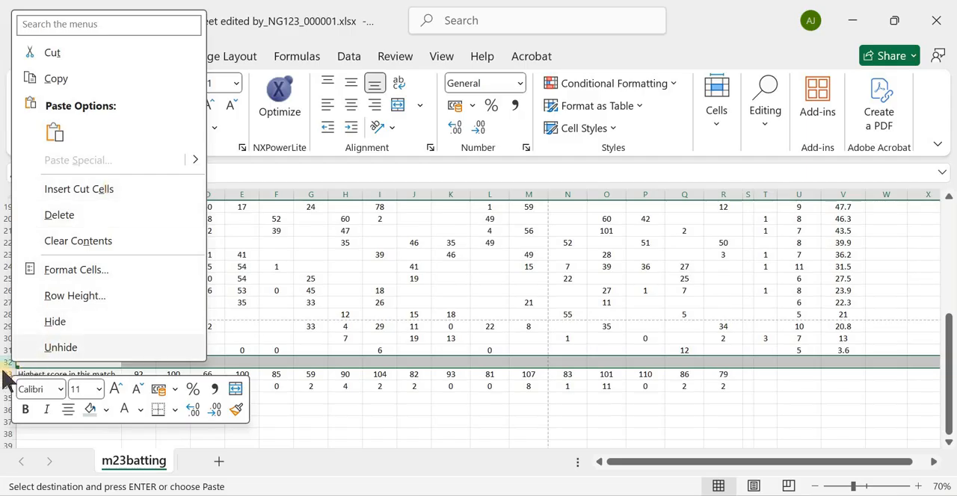
pyautogui.click(75, 190)
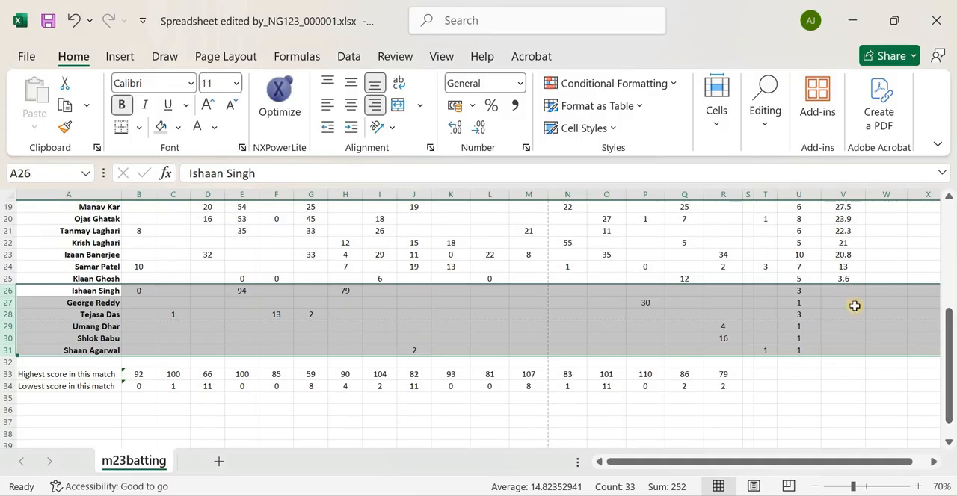
# Check the rearranged player list, then undo both the row move and the average score sort
pyautogui.scroll(6, 854, 324)
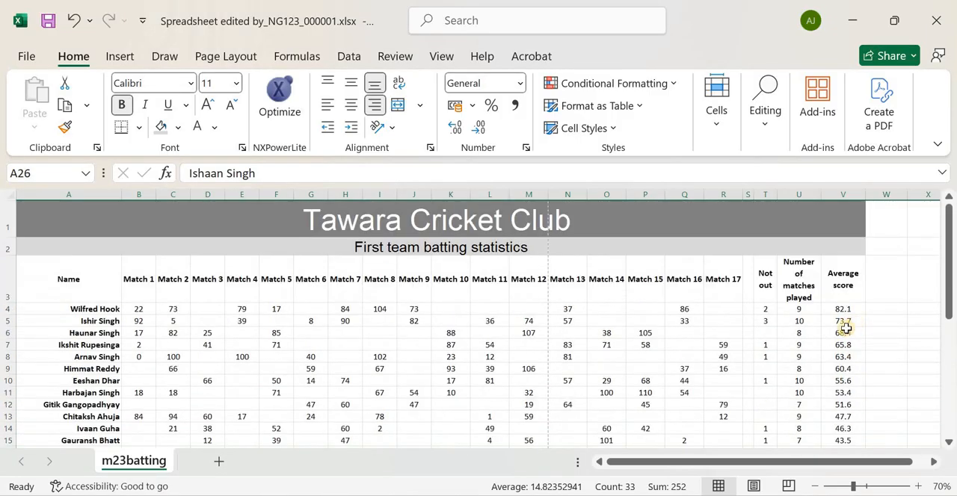
pyautogui.scroll(-2, 584, 335)
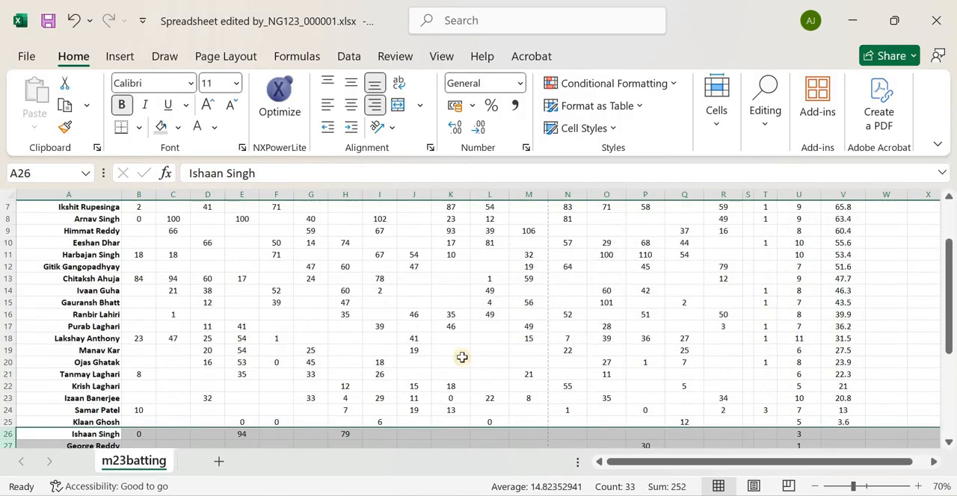
pyautogui.scroll(2, 458, 360)
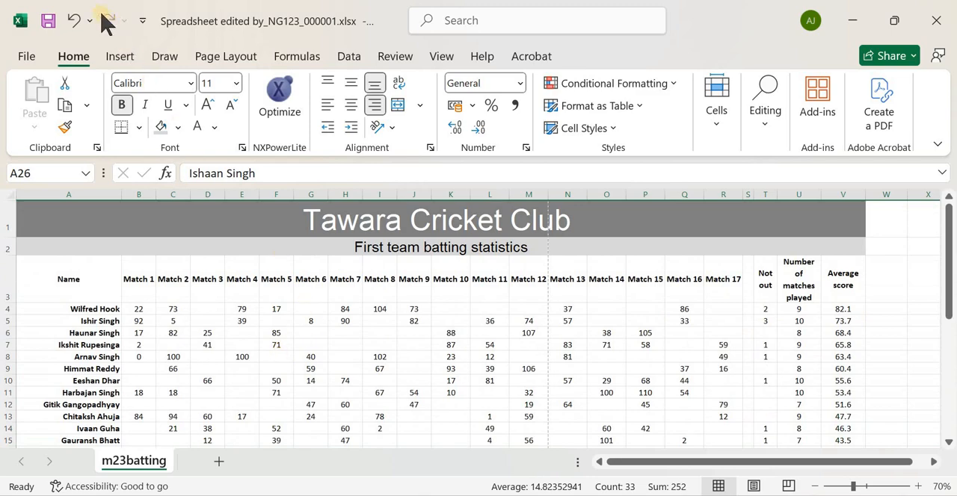
pyautogui.click(77, 21)
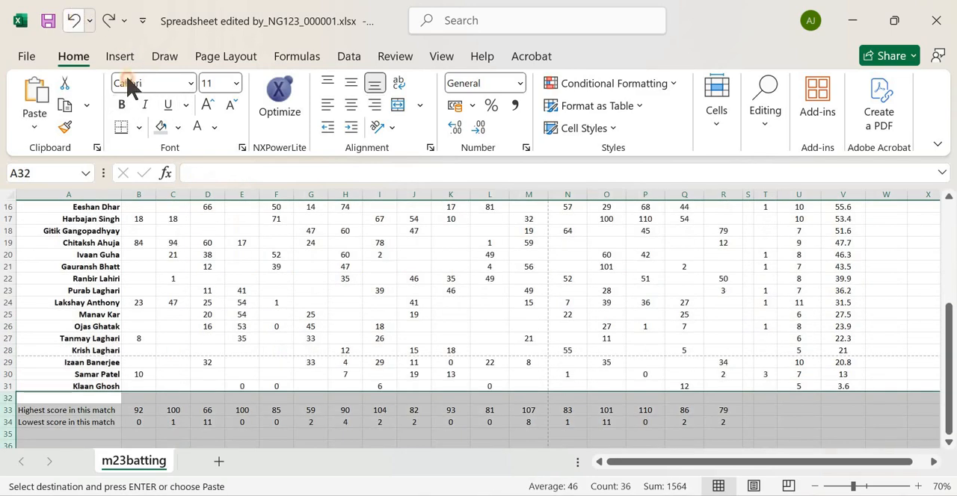
pyautogui.hotkey('ctrl', 'z')
pyautogui.scroll(1, 683, 285)
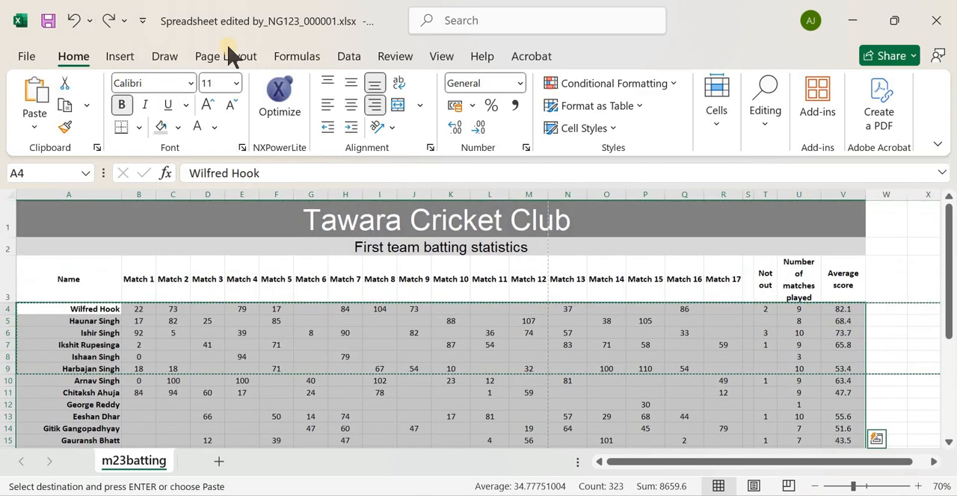
pyautogui.click(349, 59)
pyautogui.click(348, 97)
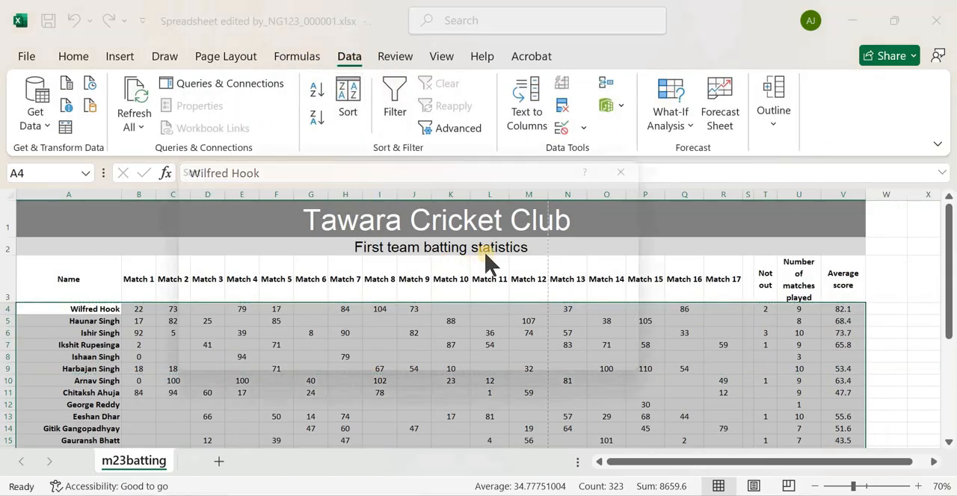
pyautogui.click(567, 195)
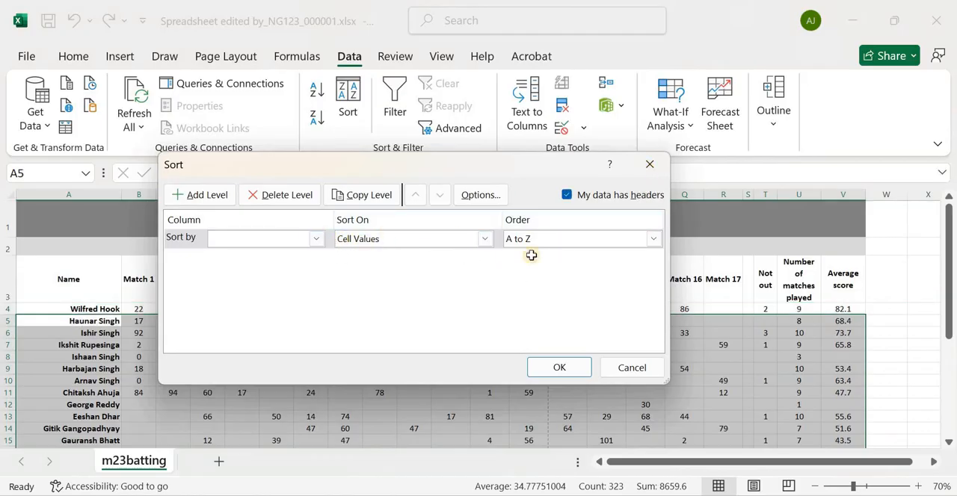
pyautogui.press('Escape')
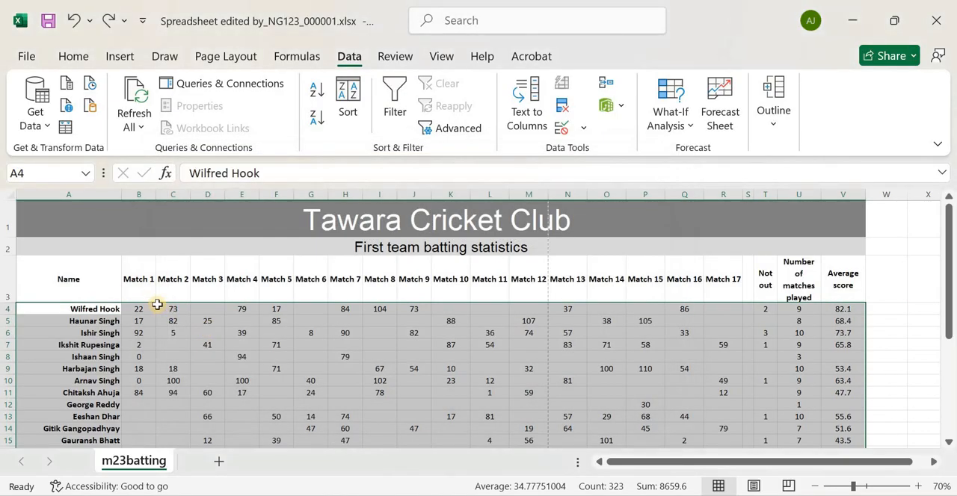
# Sort the player table A3:V31, with headers, by Average score from smallest to largest
pyautogui.scroll(-4, 155, 303)
pyautogui.scroll(4, 132, 310)
pyautogui.click(107, 289)
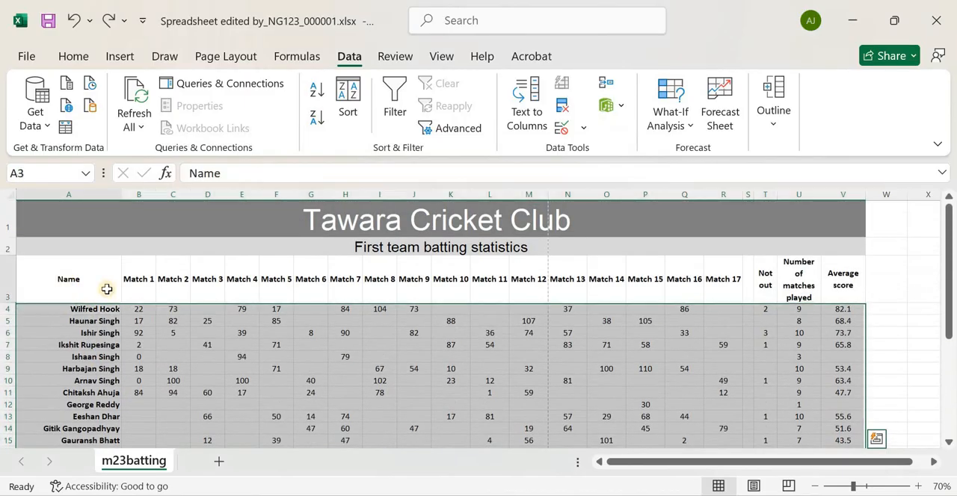
pyautogui.moveTo(107, 290); pyautogui.dragTo(843, 420)
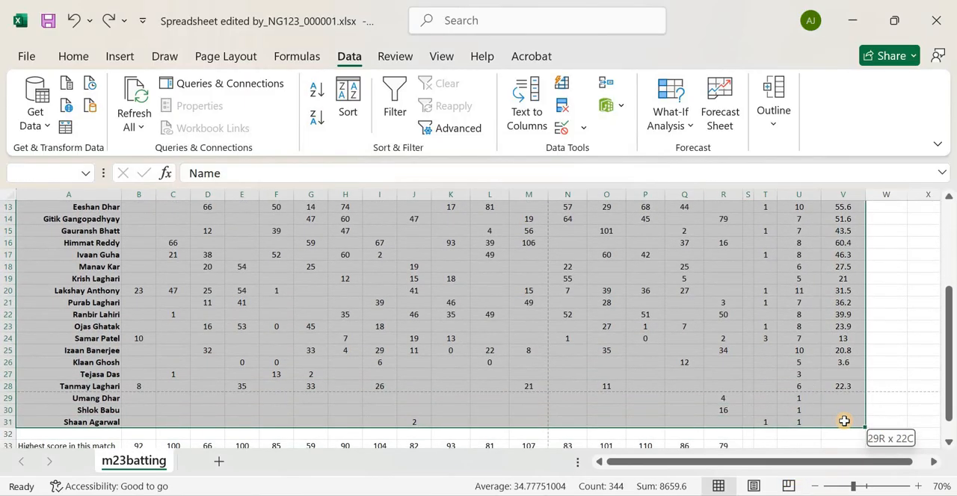
pyautogui.click(357, 95)
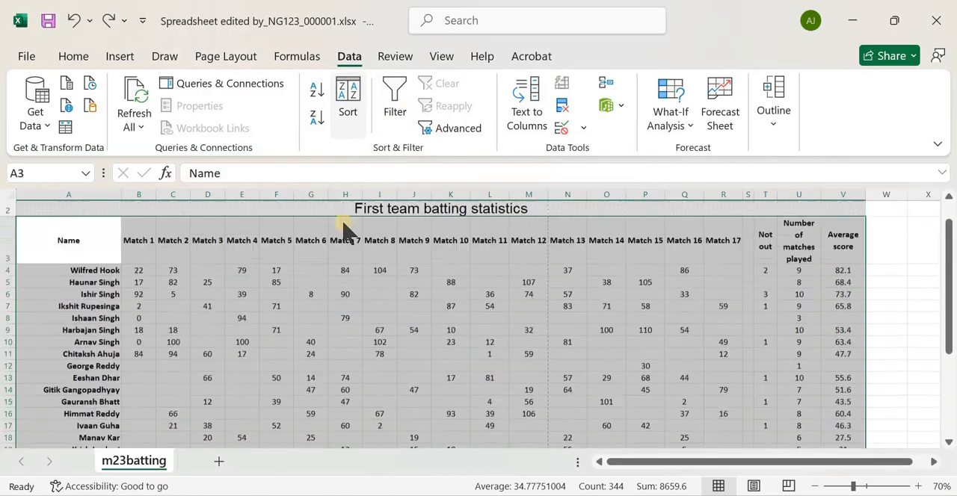
pyautogui.click(575, 195)
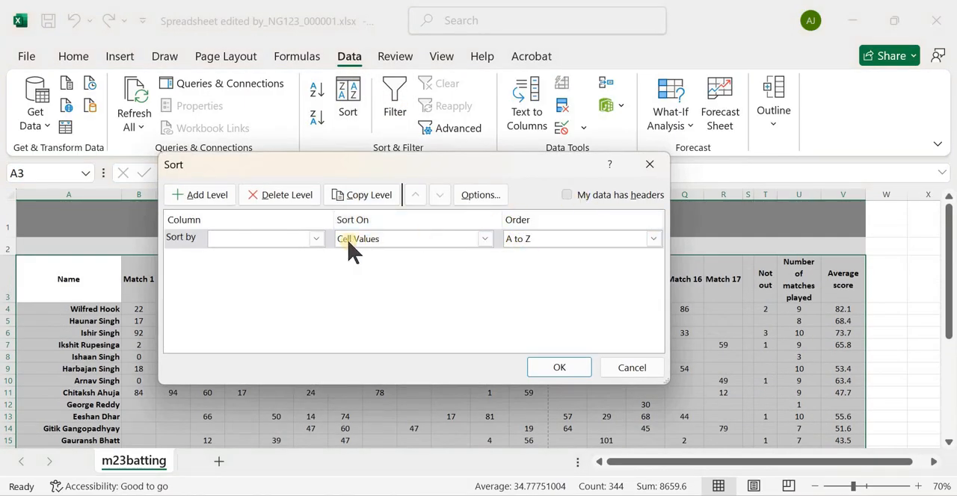
pyautogui.click(317, 239)
pyautogui.scroll(-4, 284, 373)
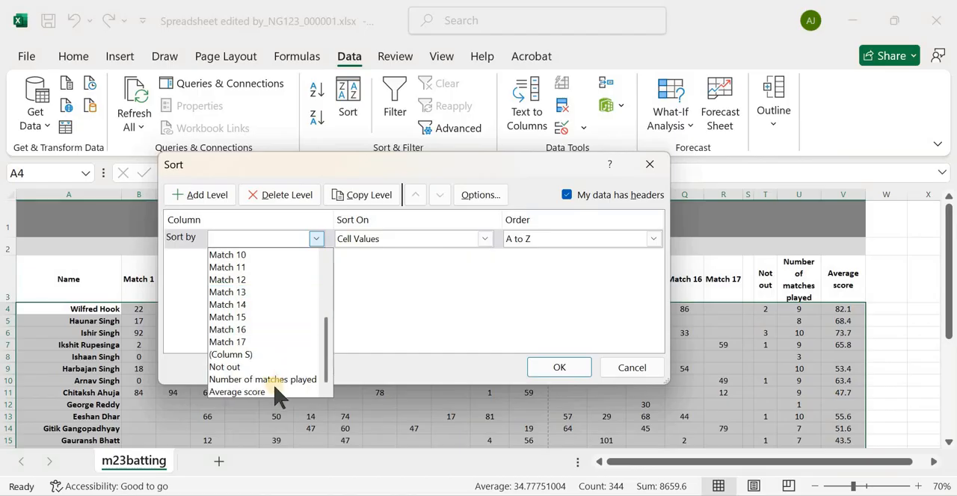
pyautogui.click(557, 239)
pyautogui.click(559, 241)
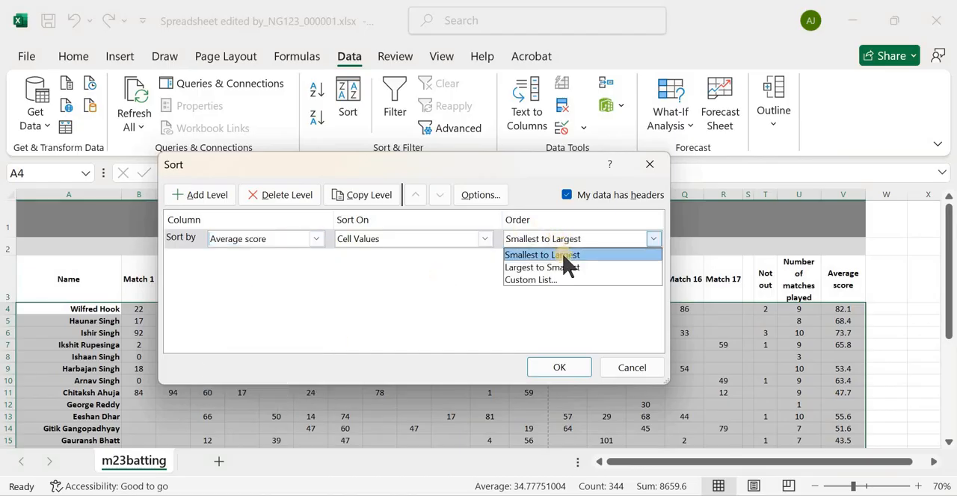
pyautogui.click(562, 254)
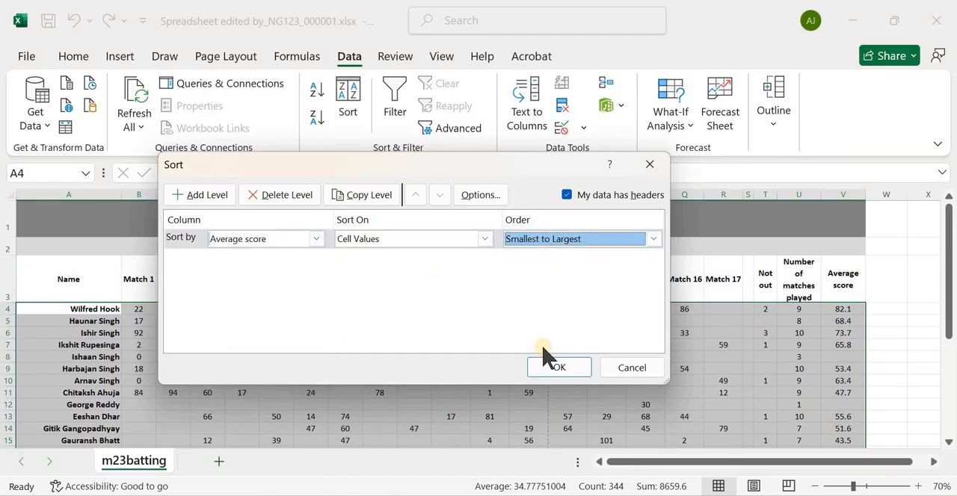
pyautogui.press('Return')
pyautogui.scroll(-6, 777, 326)
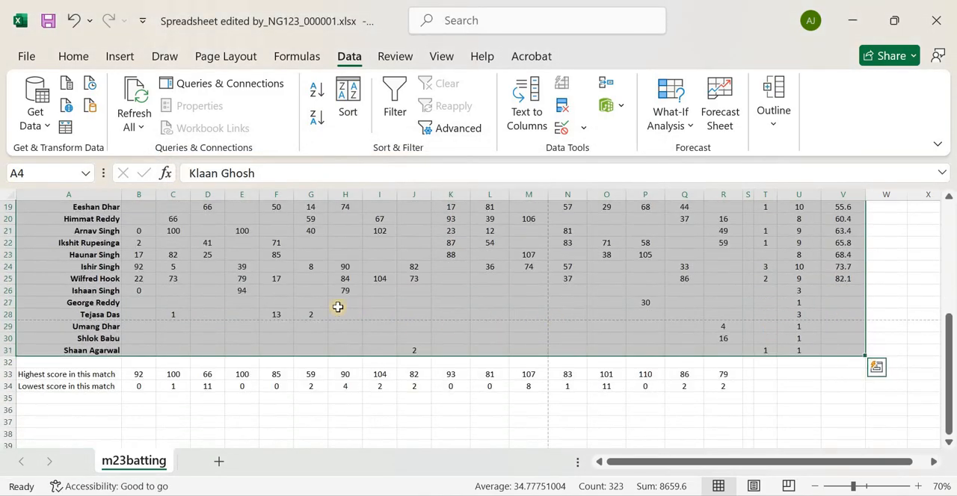
# Sort only the players who have an average, range A3:V25, by Average score from largest to smallest
pyautogui.scroll(6, 184, 273)
pyautogui.click(75, 278)
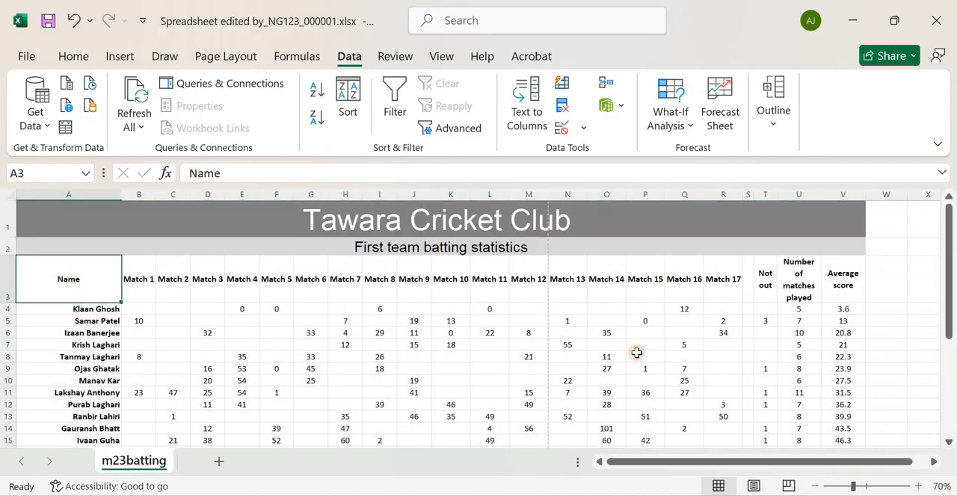
pyautogui.moveTo(636, 353); pyautogui.dragTo(849, 394)
pyautogui.click(348, 101)
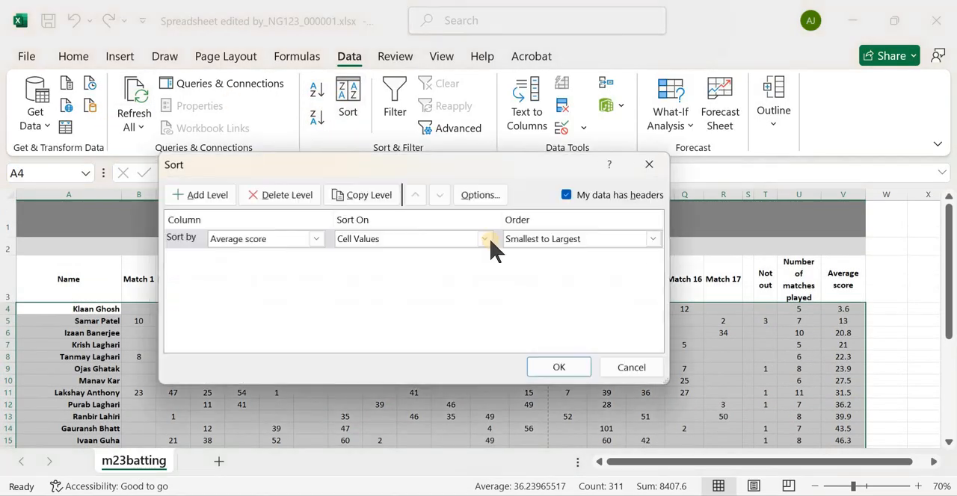
pyautogui.click(539, 239)
pyautogui.click(560, 366)
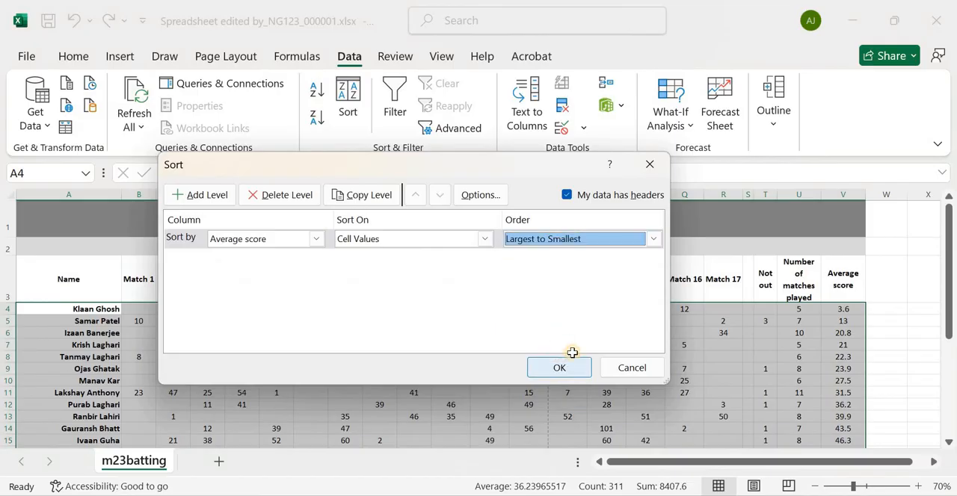
# Examine the sorted list for descending average scores and the placement of players without an average
pyautogui.scroll(-2, 745, 355)
pyautogui.scroll(-2, 745, 355)
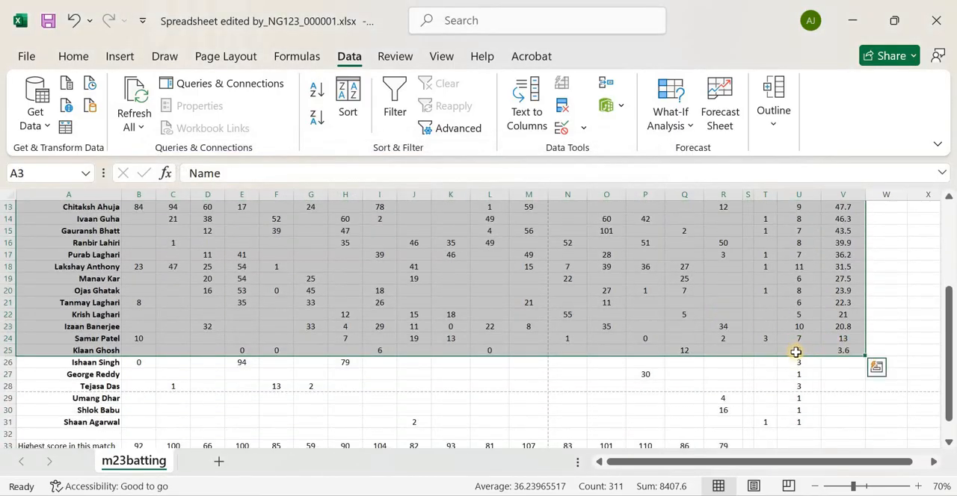
pyautogui.scroll(4, 443, 313)
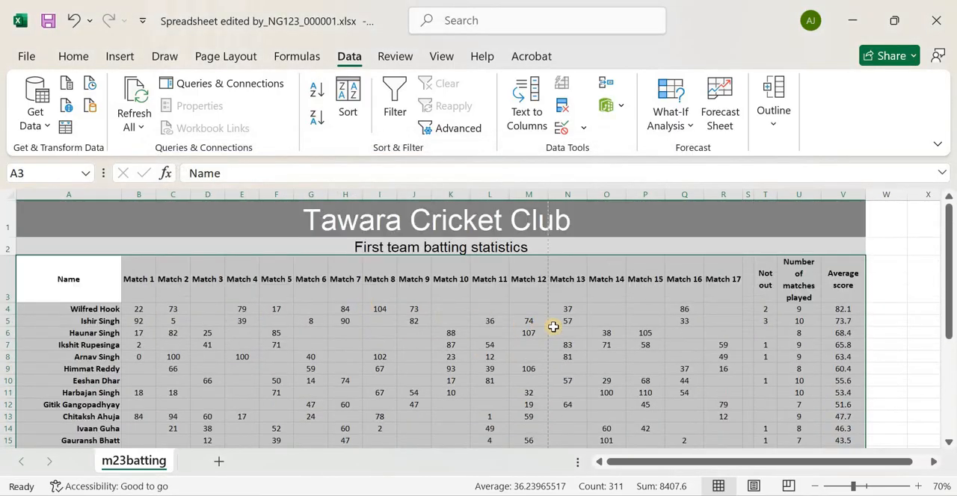
pyautogui.scroll(-4, 553, 327)
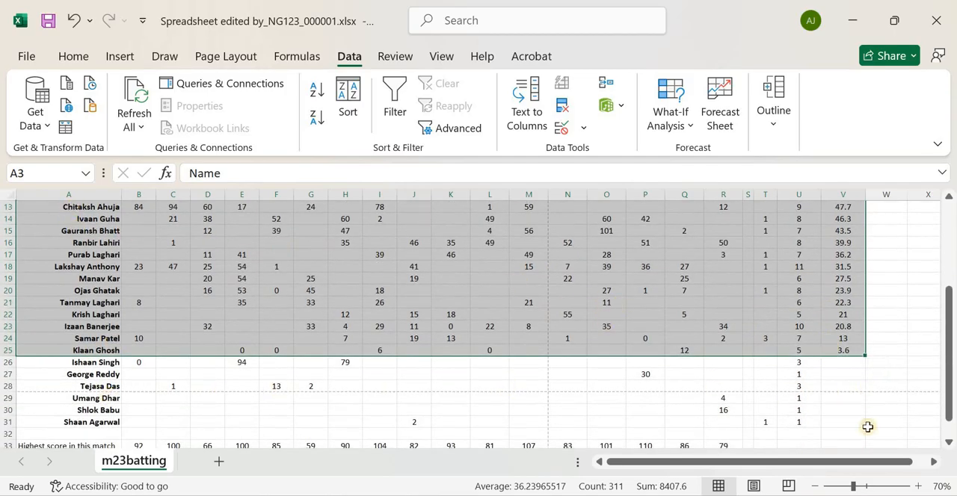
pyautogui.scroll(2, 722, 293)
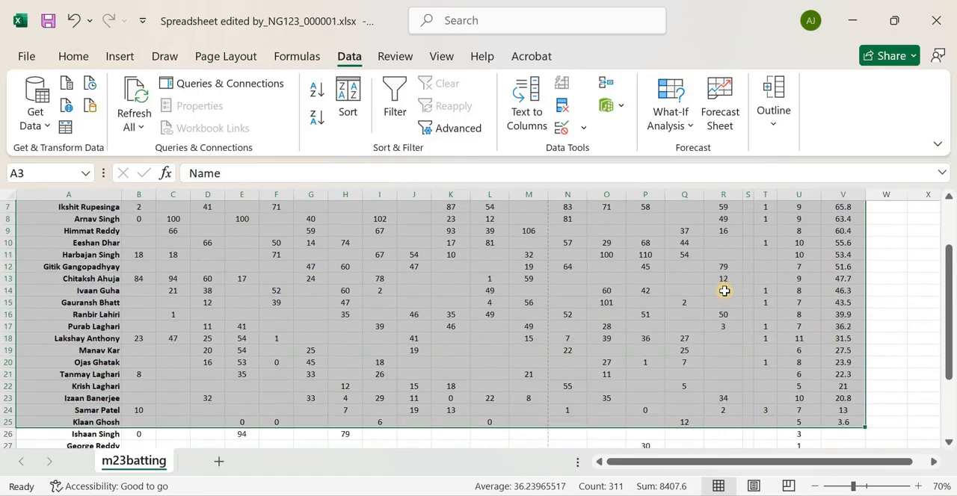
pyautogui.scroll(-2, 438, 327)
pyautogui.click(414, 375)
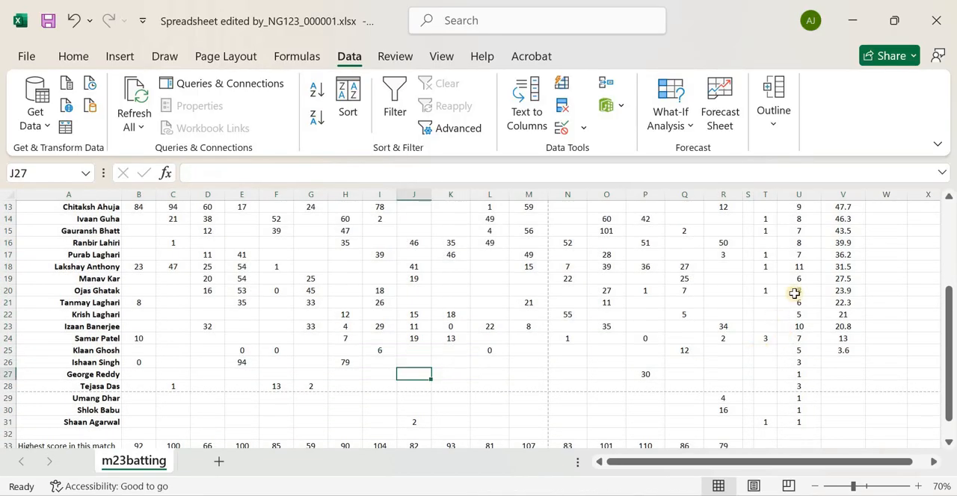
pyautogui.scroll(-2, 832, 296)
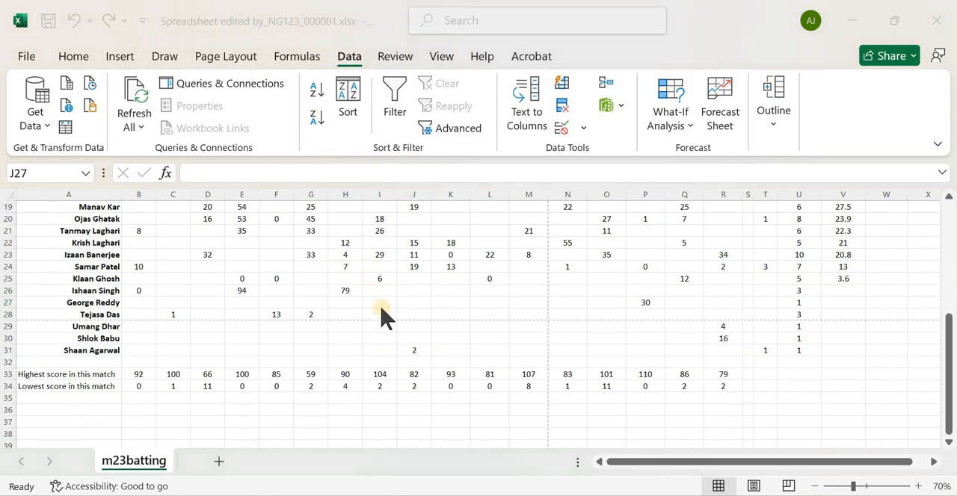
# Switch to the question paper in the browser and read the file name required in question 8
pyautogui.hotkey('alt', 'Tab')
pyautogui.scroll(-3, 173, 298)
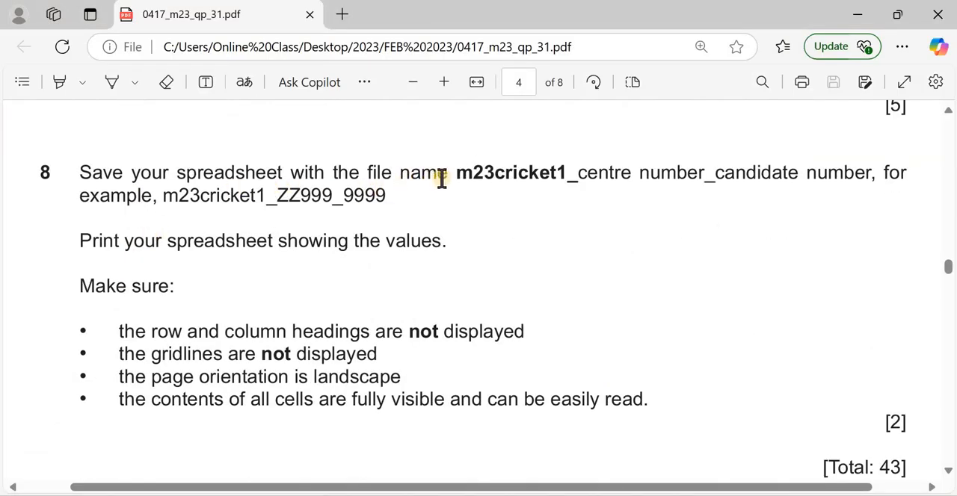
pyautogui.moveTo(506, 173); pyautogui.dragTo(572, 173)
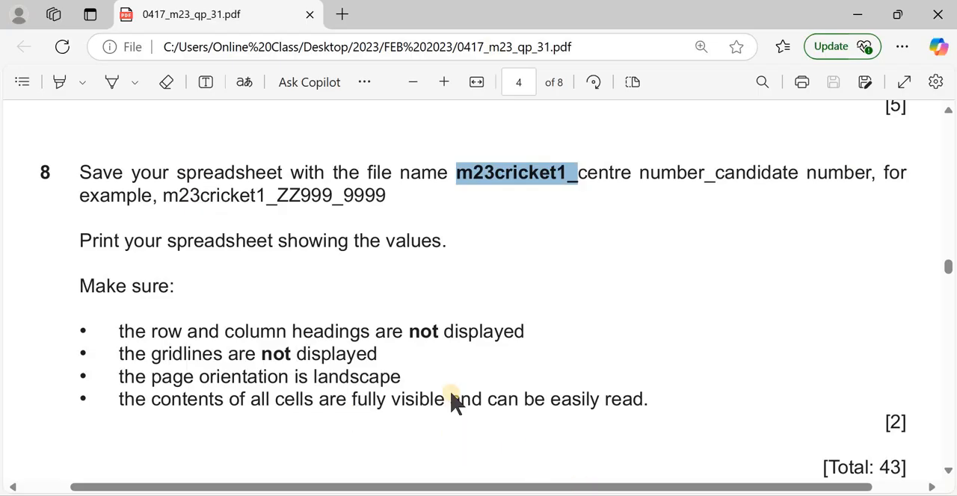
# Return to Excel and save the workbook as m23cricket1_ followed by the centre number and candidate number
pyautogui.hotkey('alt', 'Tab')
pyautogui.click(28, 58)
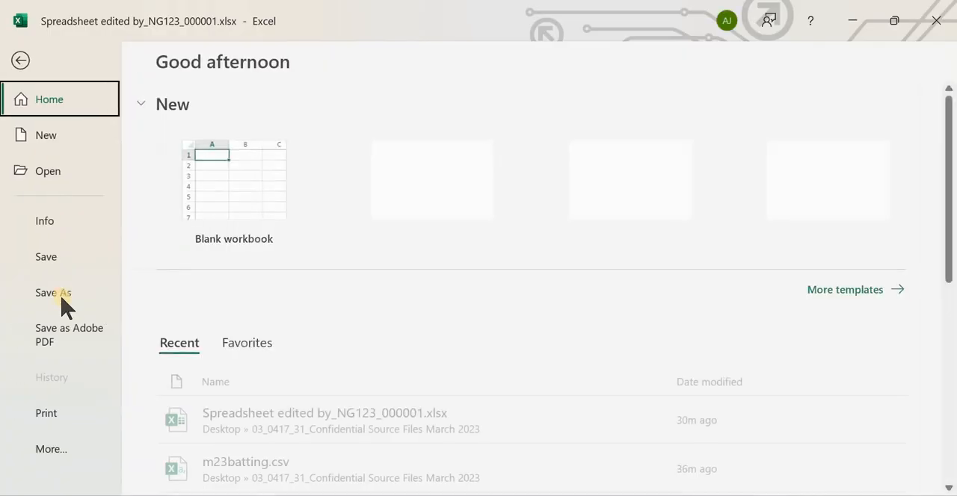
pyautogui.click(84, 282)
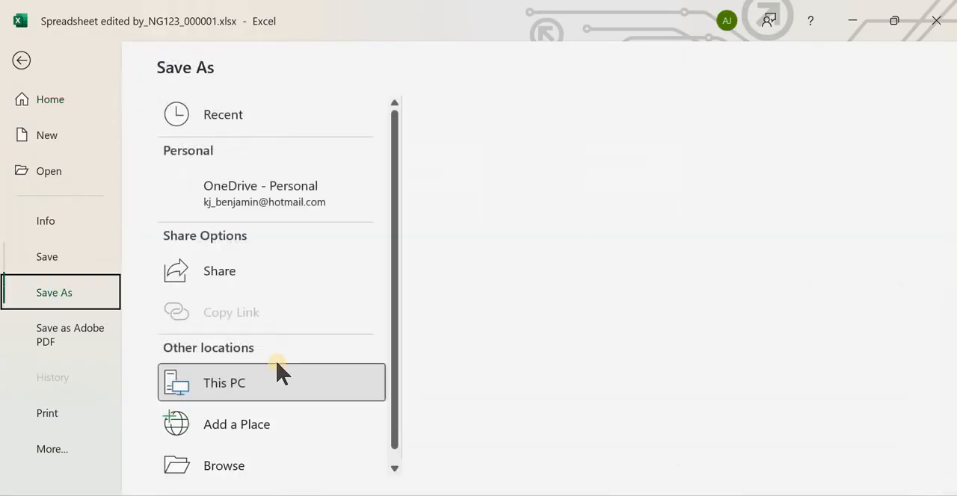
pyautogui.click(271, 457)
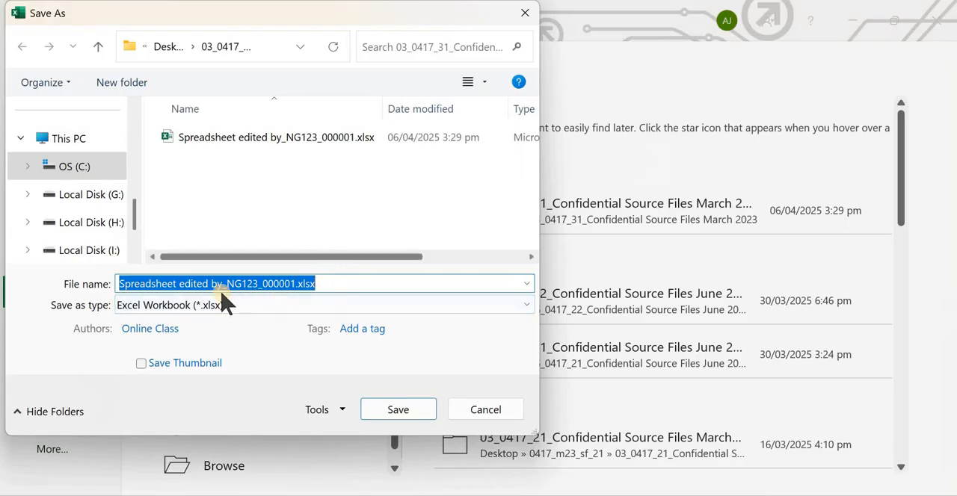
pyautogui.write('m23cricket1_NG123_000001')
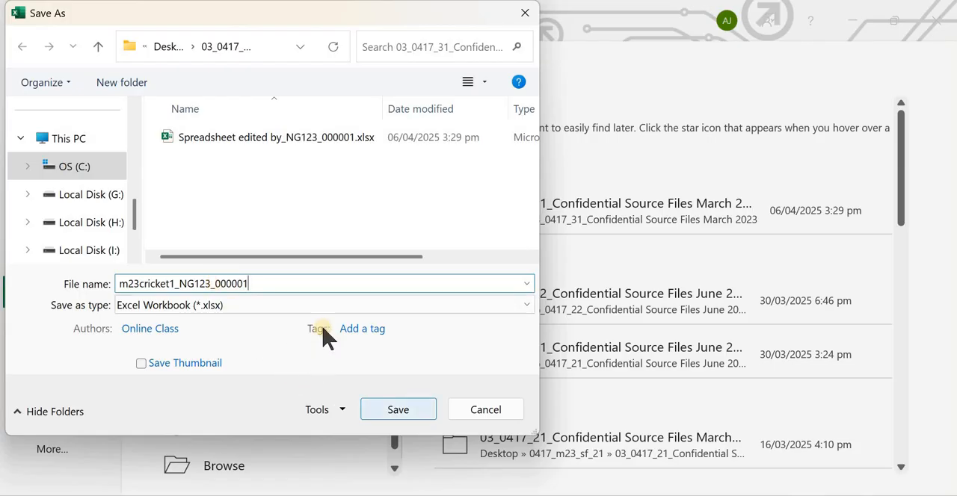
pyautogui.click(398, 417)
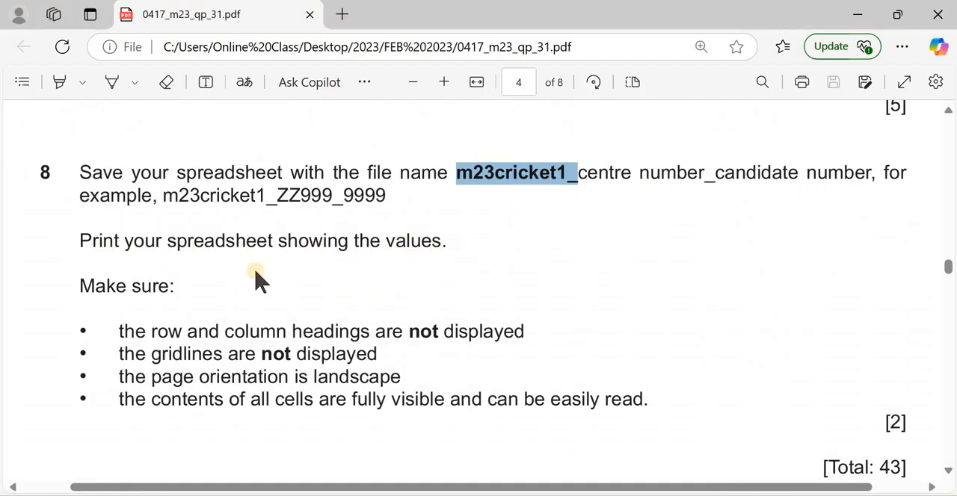
# Check question 8's print requirements in the browser, and turn off printing of headings and gridlines in the Excel workbook
pyautogui.scroll(-3, 171, 273)
pyautogui.scroll(3, 213, 303)
pyautogui.hotkey('alt', 'Tab')
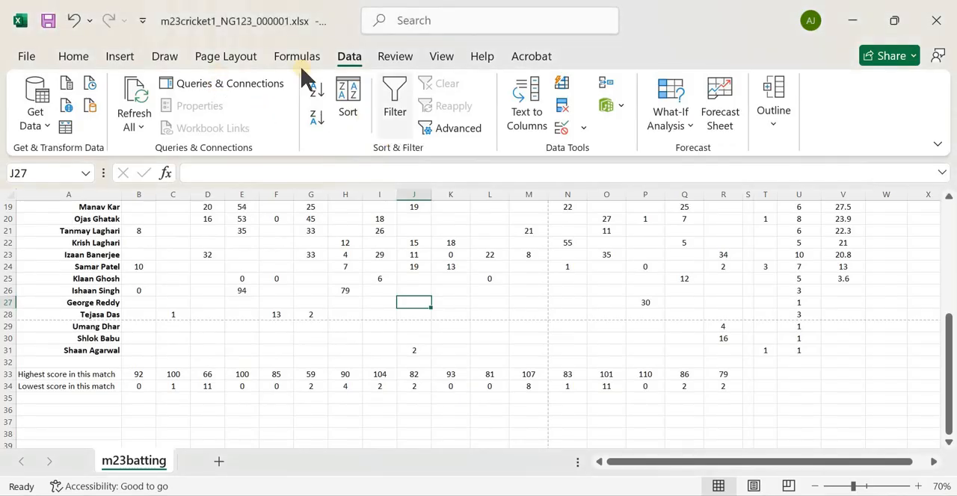
pyautogui.click(228, 57)
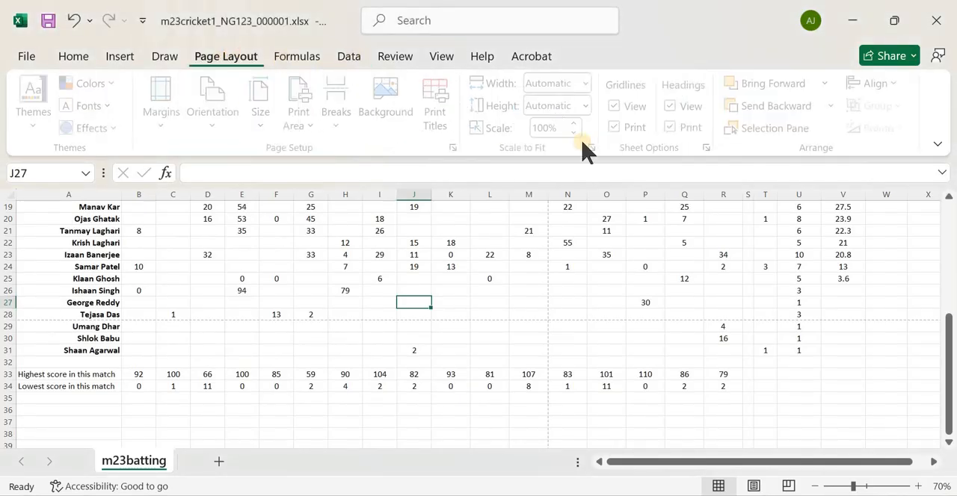
pyautogui.click(675, 128)
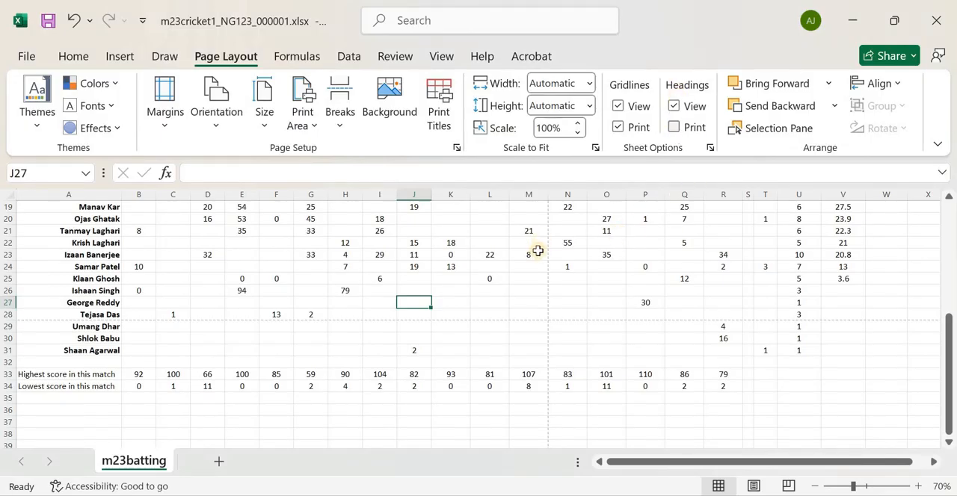
pyautogui.hotkey('alt', 'Tab')
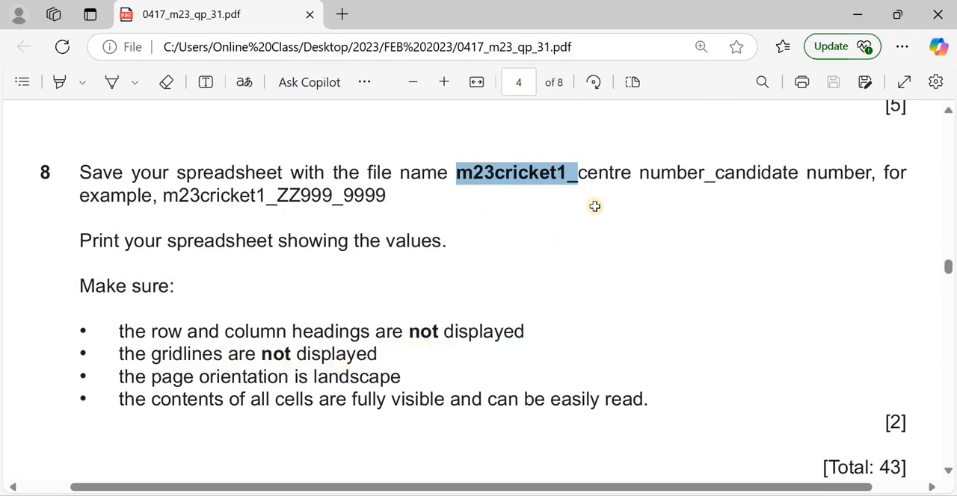
pyautogui.hotkey('alt', 'Tab')
pyautogui.click(618, 128)
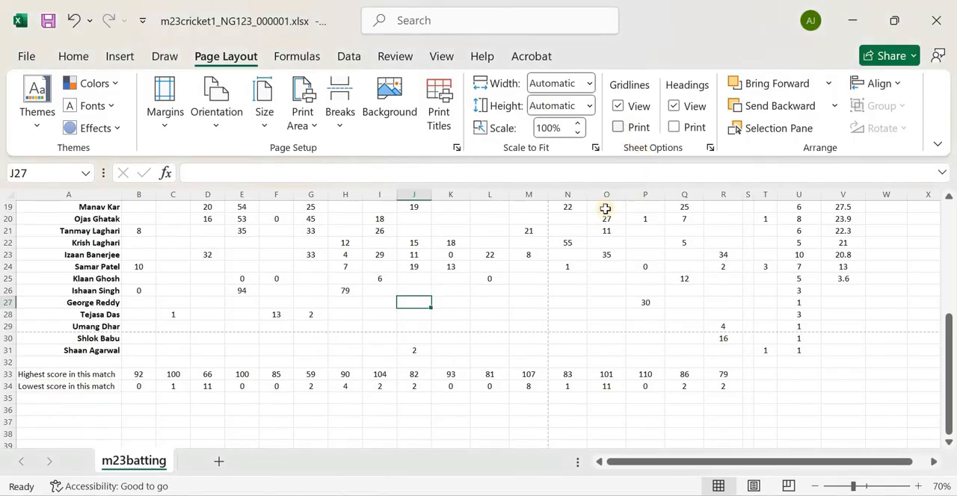
# Recheck question 8's landscape orientation and cell visibility requirements in the browser, and return to the Excel workbook
pyautogui.hotkey('alt', 'Tab')
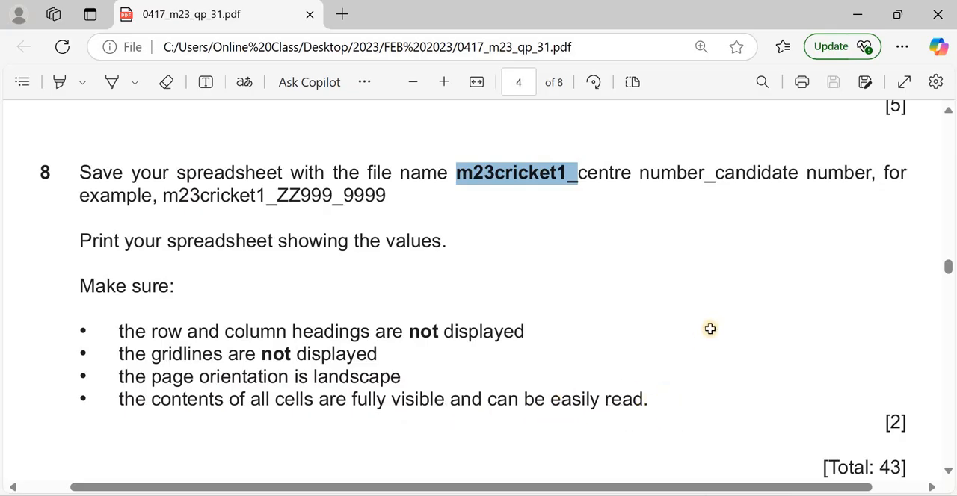
pyautogui.hotkey('alt', 'Tab')
pyautogui.scroll(6, 376, 237)
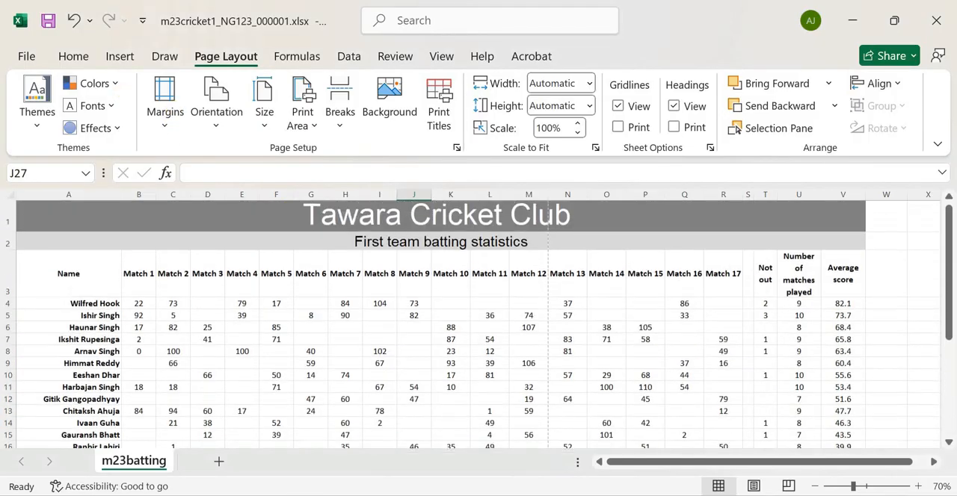
# Review the pages of the worksheet's landscape print preview and return to the sheet
pyautogui.hotkey('alt', 'f')
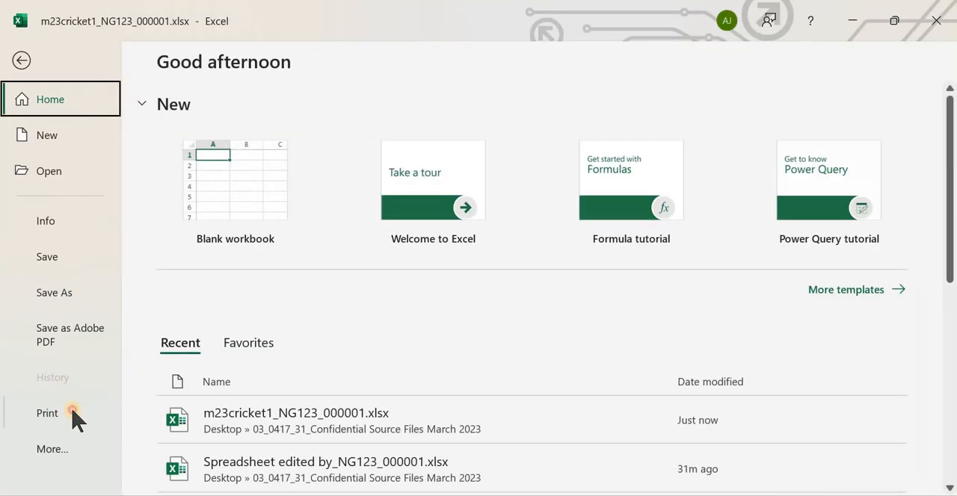
pyautogui.click(73, 419)
pyautogui.scroll(-1, 614, 336)
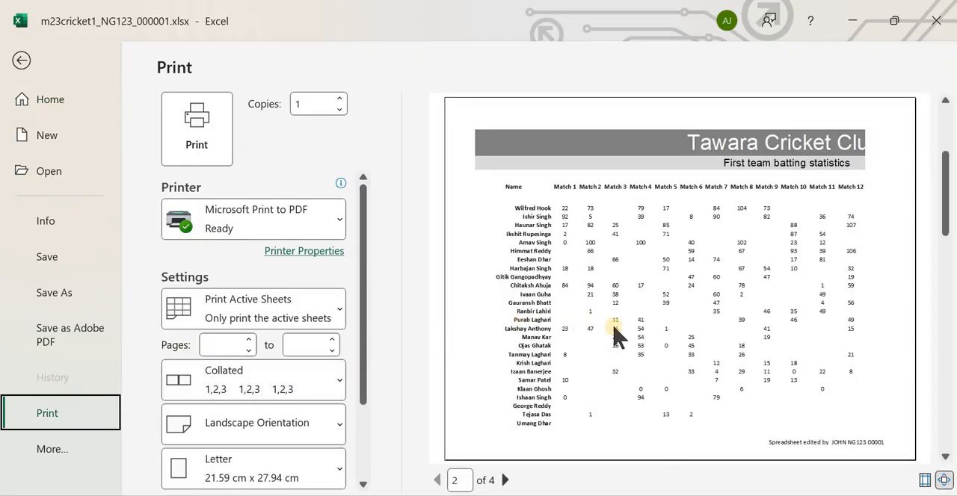
pyautogui.scroll(-1, 615, 336)
pyautogui.scroll(-1, 591, 320)
pyautogui.scroll(1, 553, 316)
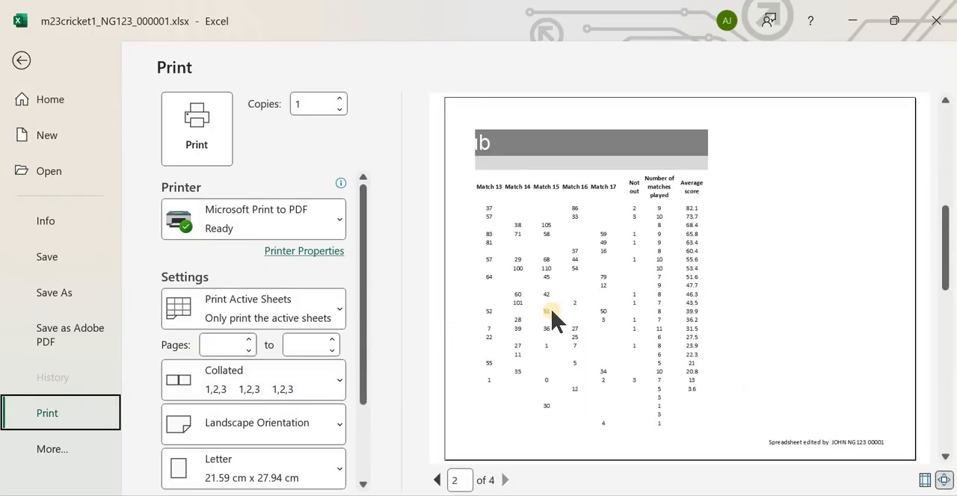
pyautogui.scroll(1, 553, 317)
pyautogui.press('Escape')
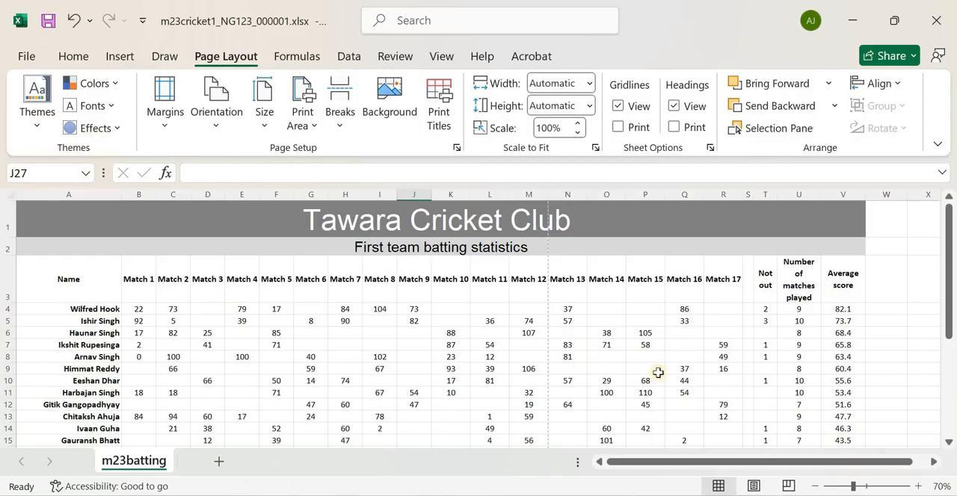
# Switch the worksheet to Page Break Preview and move the page breaks so the whole table fits on one page
pyautogui.scroll(-6, 478, 334)
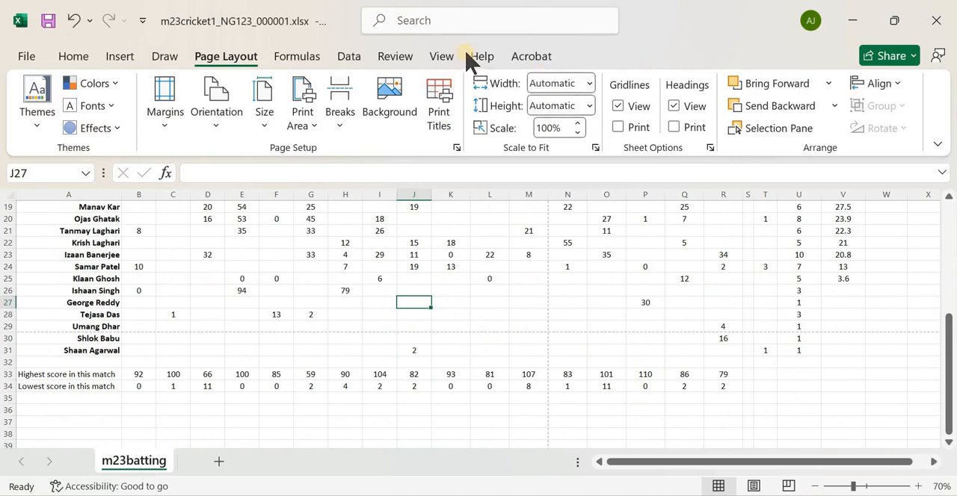
pyautogui.click(441, 57)
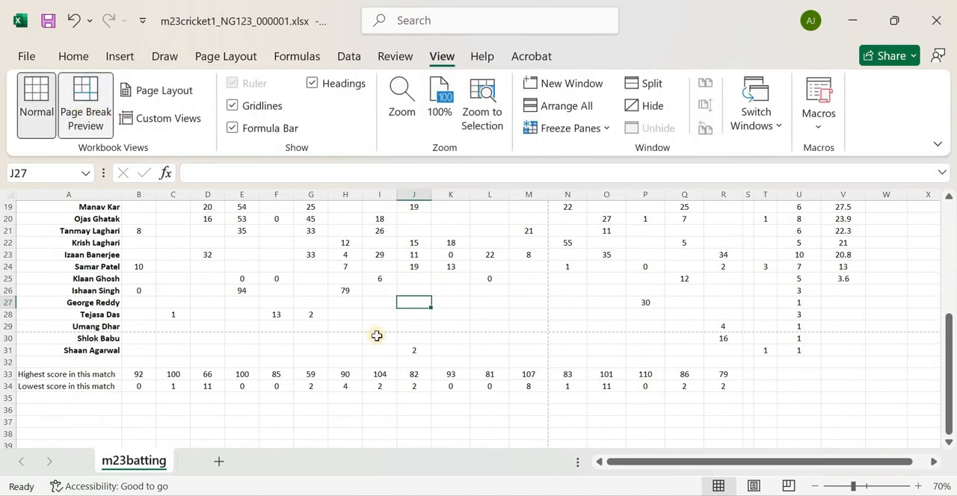
pyautogui.scroll(5, 455, 321)
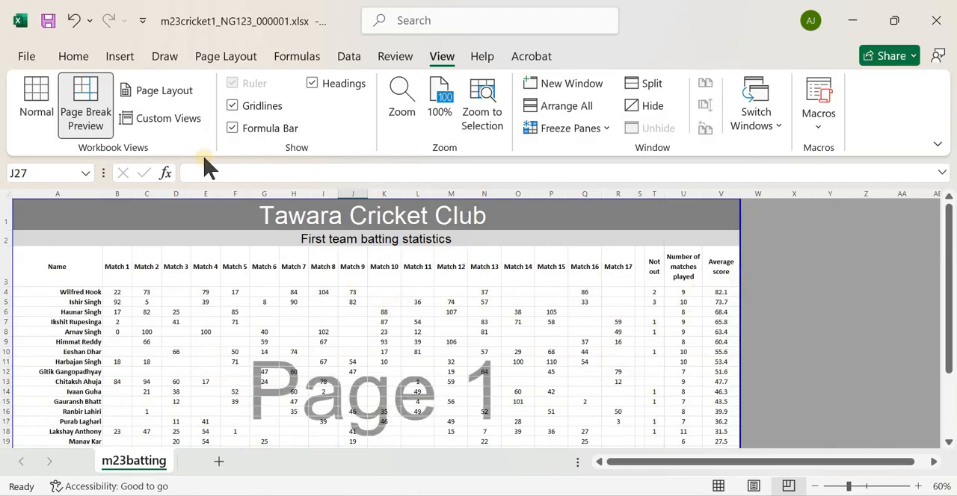
# Check the legibility of the one-page layout in the print preview and return to the sheet
pyautogui.click(27, 57)
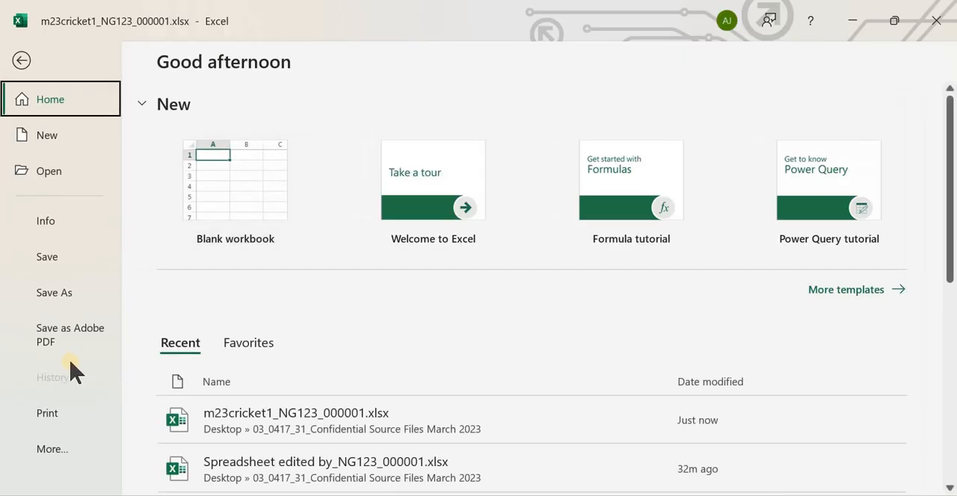
pyautogui.click(49, 413)
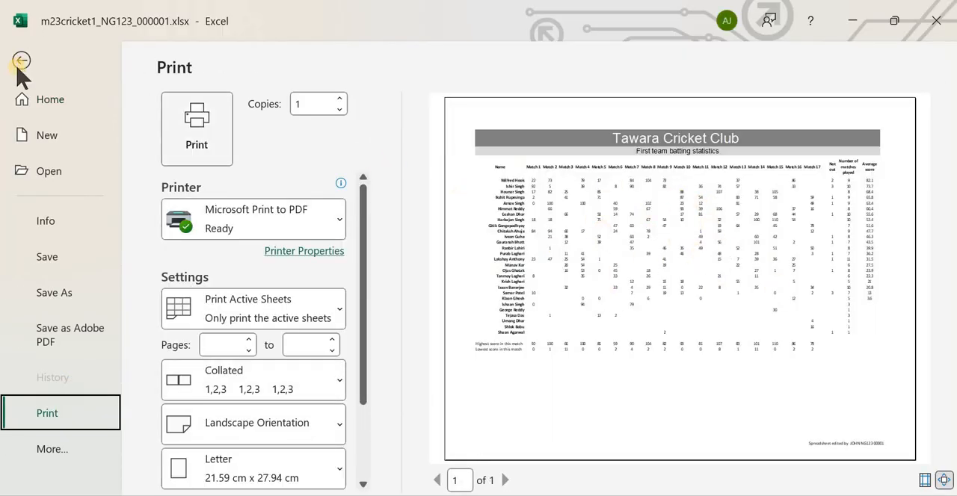
pyautogui.click(208, 113)
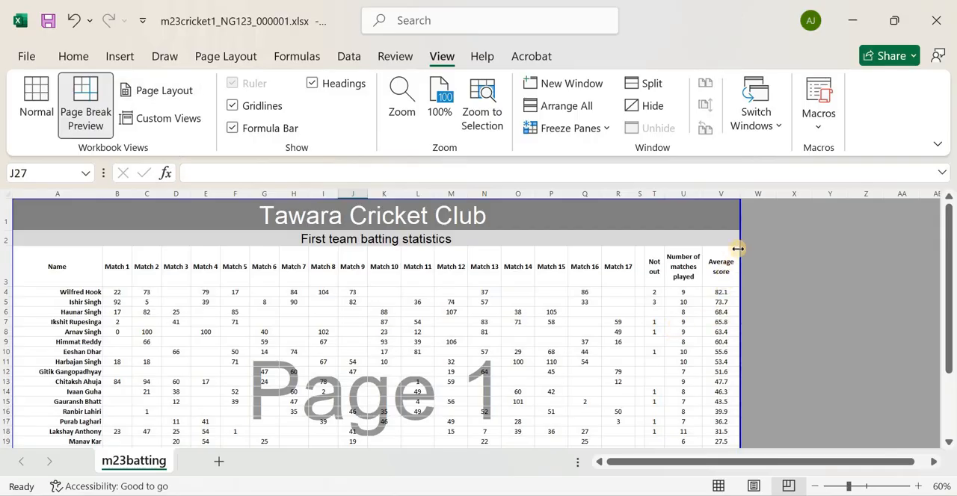
# Try ending the print area after the Match 12 column, undo the page boundary changes back to the original breaks, and inspect the page divisions
pyautogui.moveTo(685, 256); pyautogui.dragTo(471, 269)
pyautogui.scroll(-5, 439, 278)
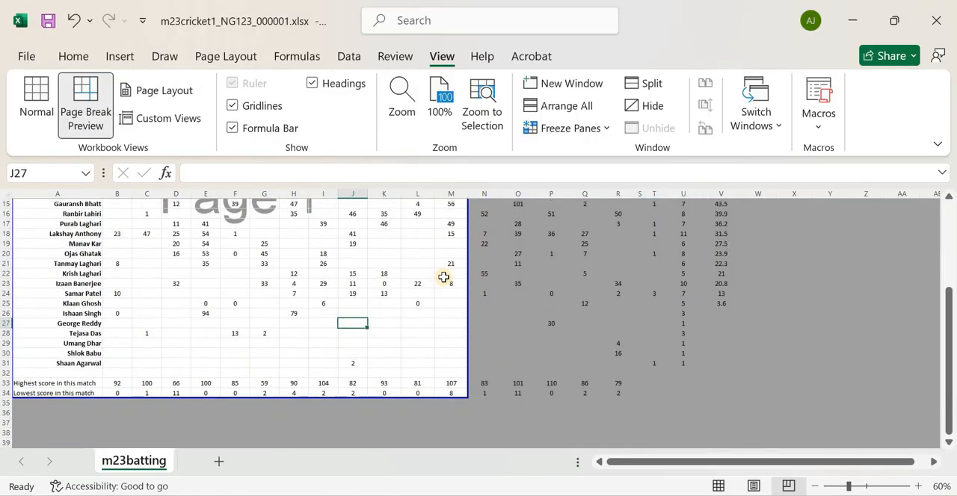
pyautogui.scroll(5, 476, 284)
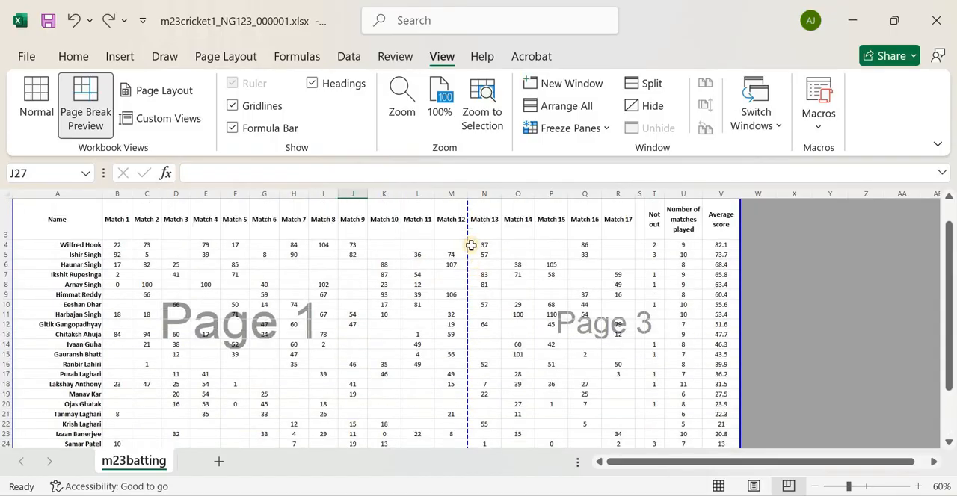
pyautogui.scroll(-4, 433, 281)
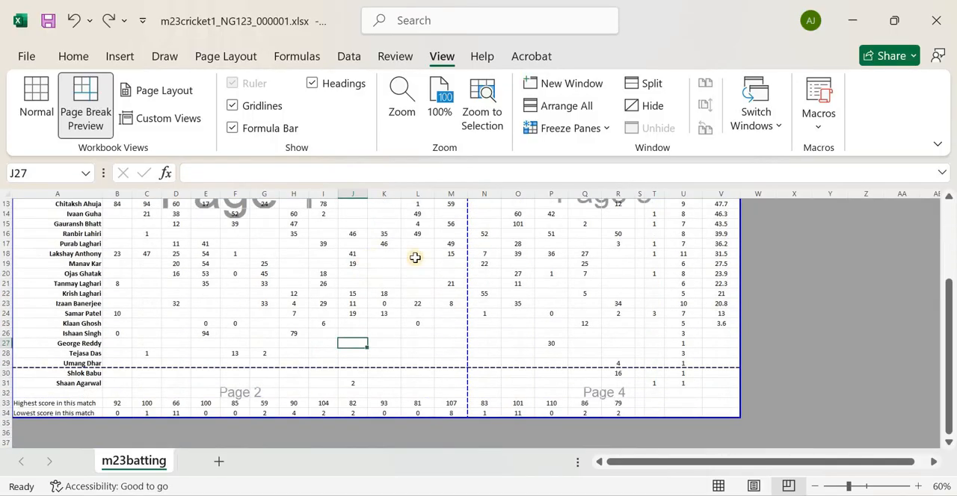
pyautogui.scroll(3, 356, 247)
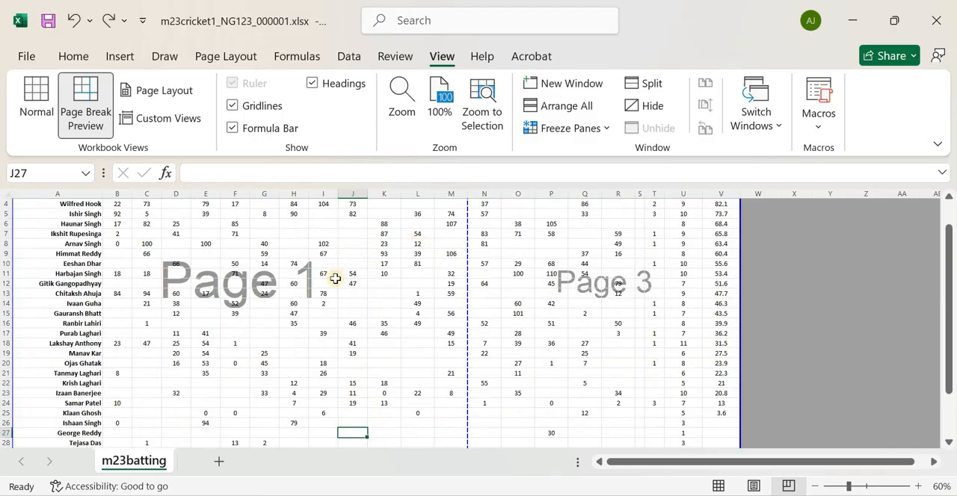
pyautogui.scroll(1, 559, 264)
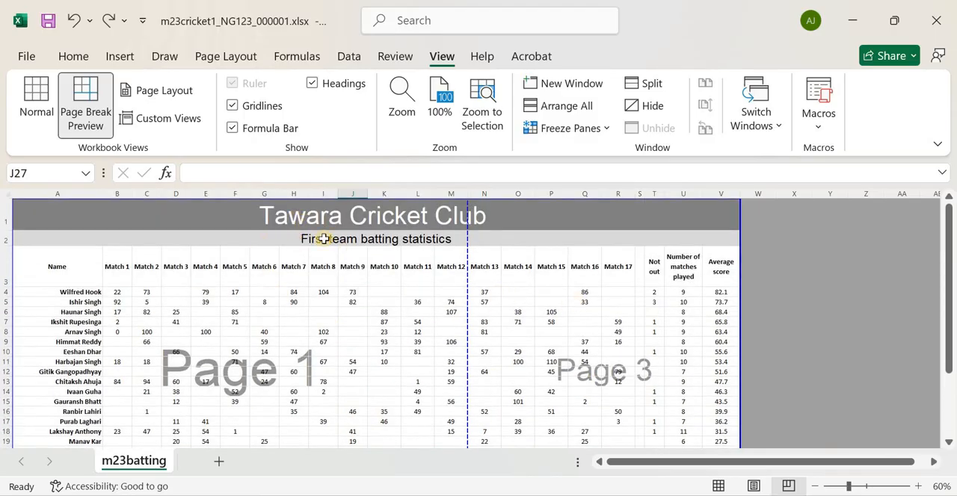
# Check every page of the worksheet in the print preview with the original page breaks
pyautogui.click(26, 57)
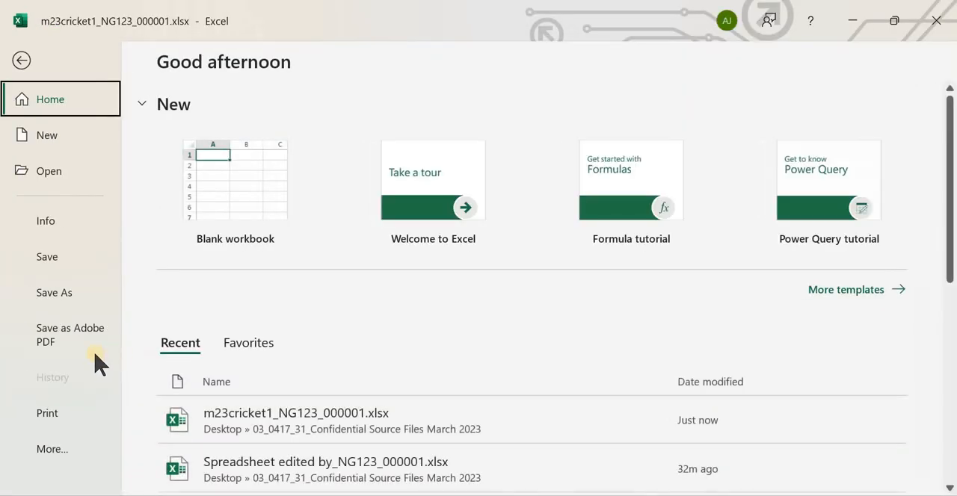
pyautogui.click(47, 413)
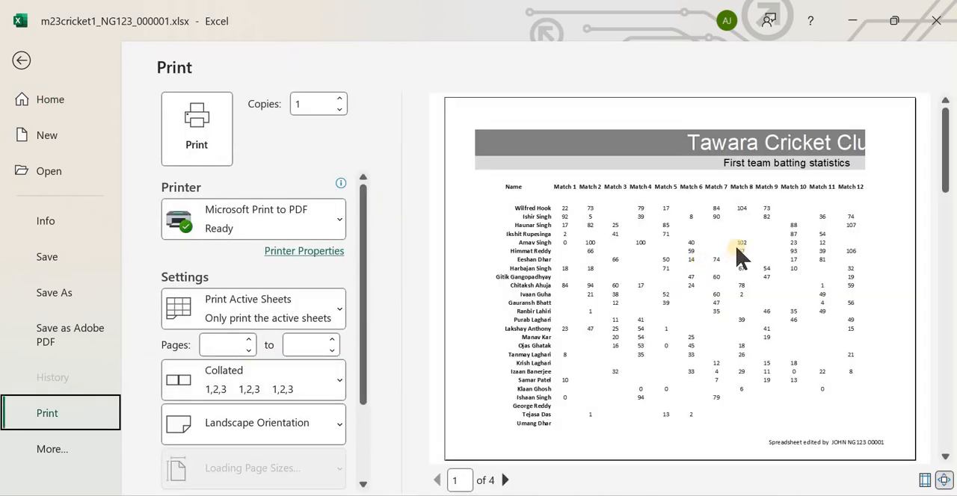
pyautogui.scroll(-2, 703, 310)
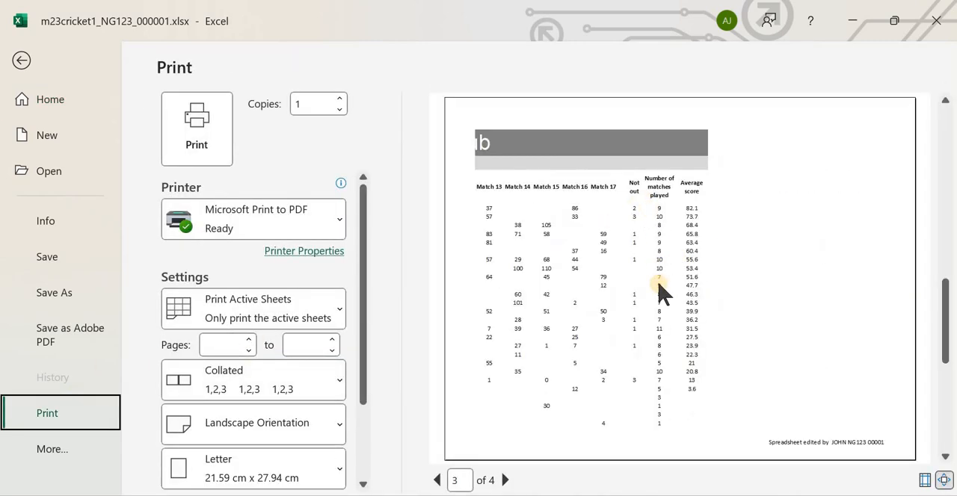
pyautogui.scroll(-1, 662, 292)
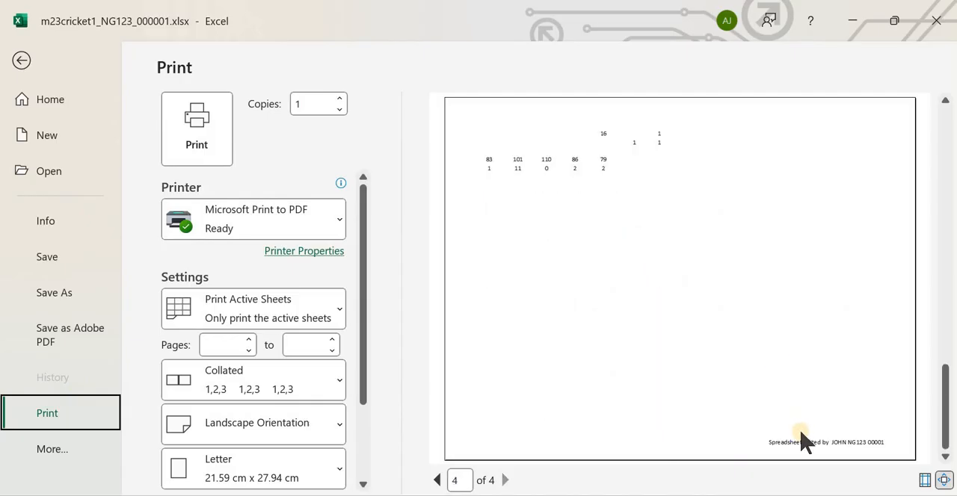
pyautogui.scroll(3, 653, 326)
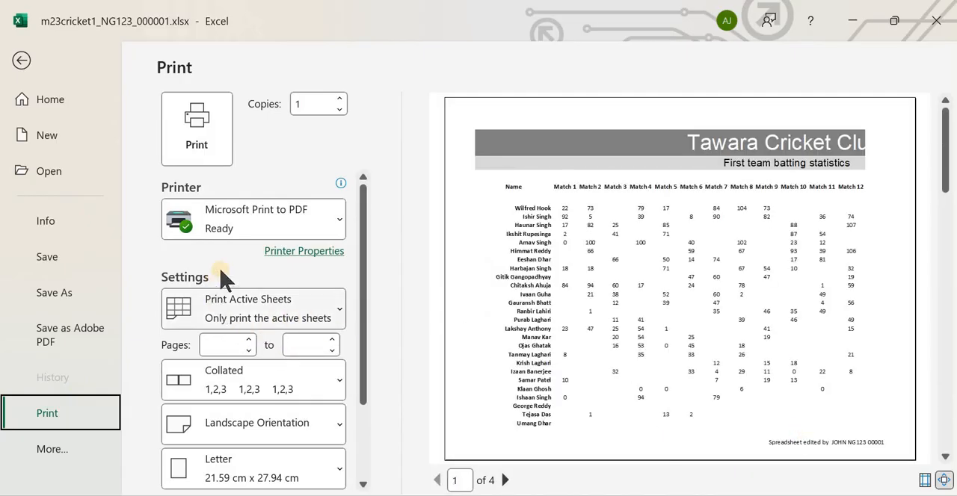
# Print the worksheet to a PDF file named PRION OUT 2 in the source files folder
pyautogui.click(184, 145)
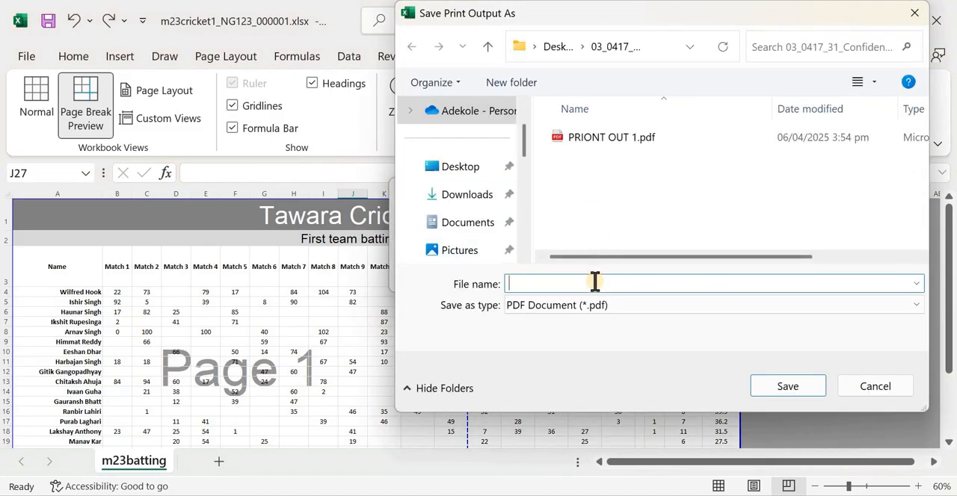
pyautogui.write('PRIONT')
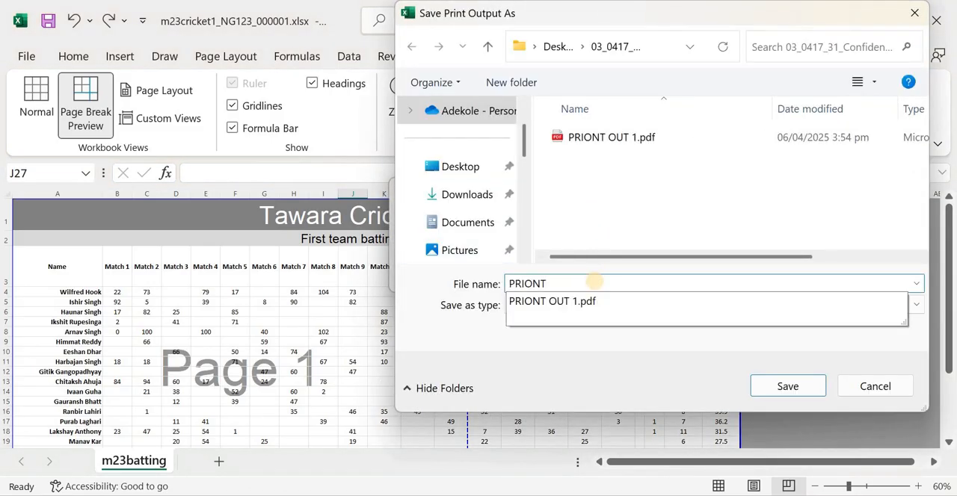
pyautogui.write('OUT')
pyautogui.press('BackSpace')
pyautogui.press('BackSpace')
pyautogui.press('BackSpace')
pyautogui.press('BackSpace')
pyautogui.click(791, 386)
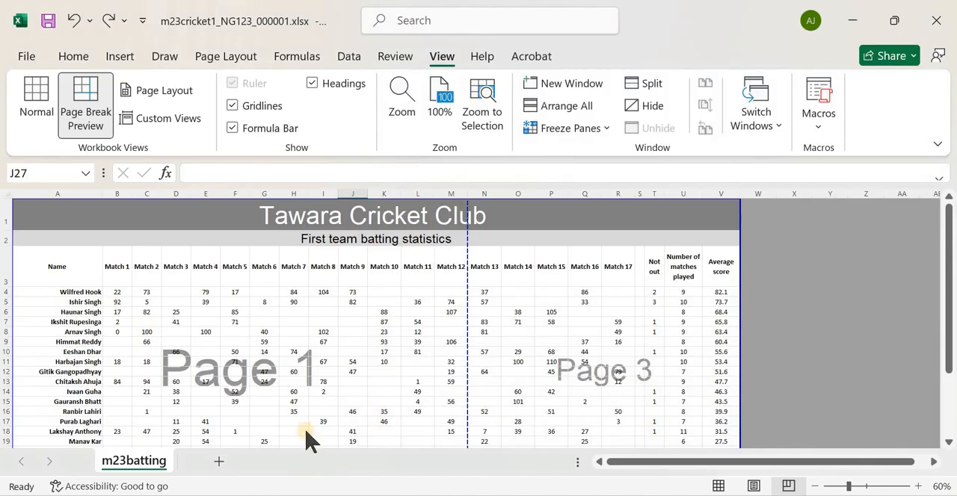
# Open PRION OUT 2.pdf from the source files folder and check its pages for complete scores, averages and footers
pyautogui.hotkey('alt', 'Tab')
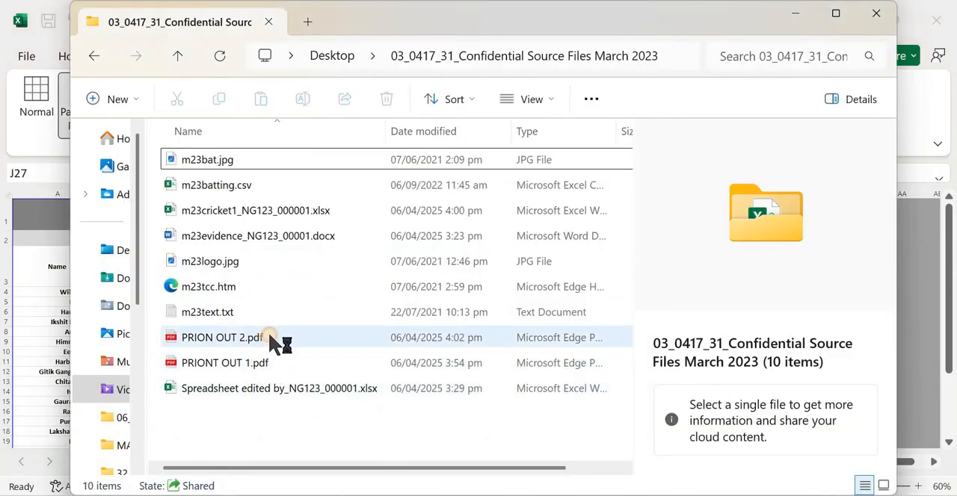
pyautogui.doubleClick(277, 340)
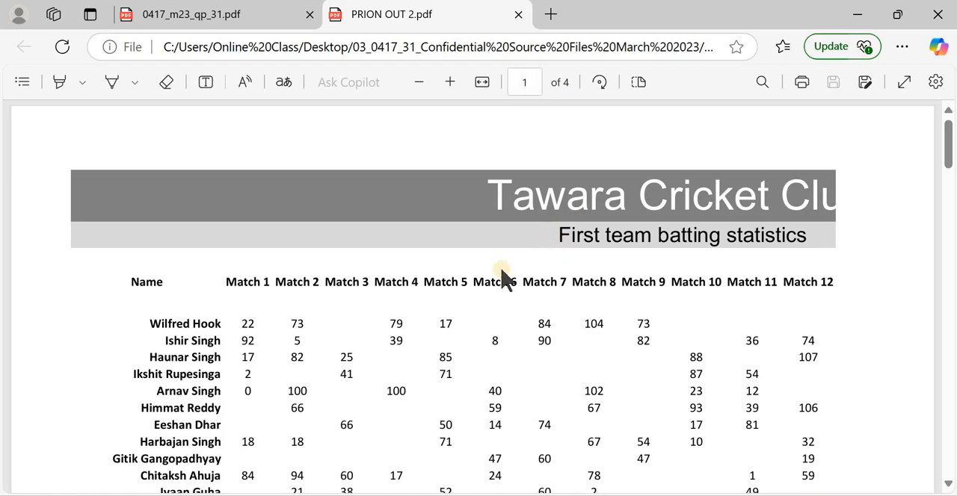
pyautogui.scroll(-3, 301, 228)
pyautogui.scroll(-3, 344, 240)
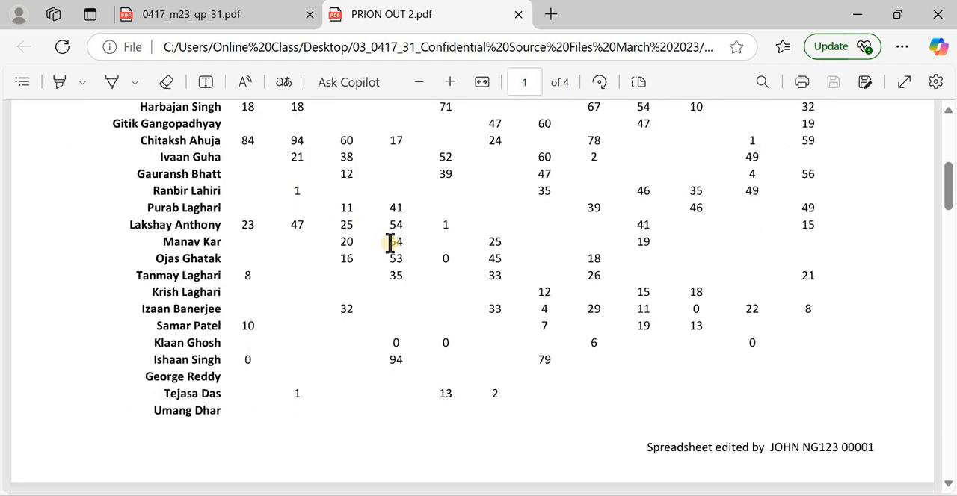
pyautogui.scroll(-3, 556, 261)
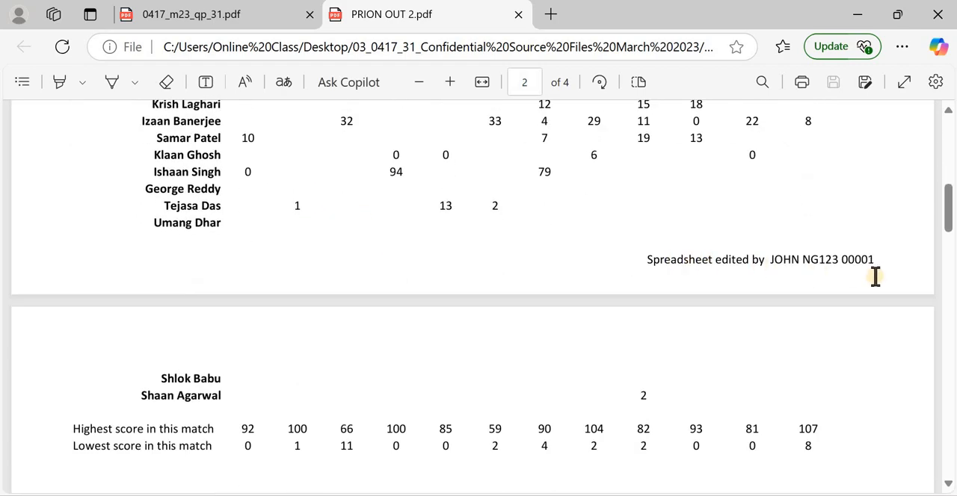
pyautogui.scroll(-3, 277, 307)
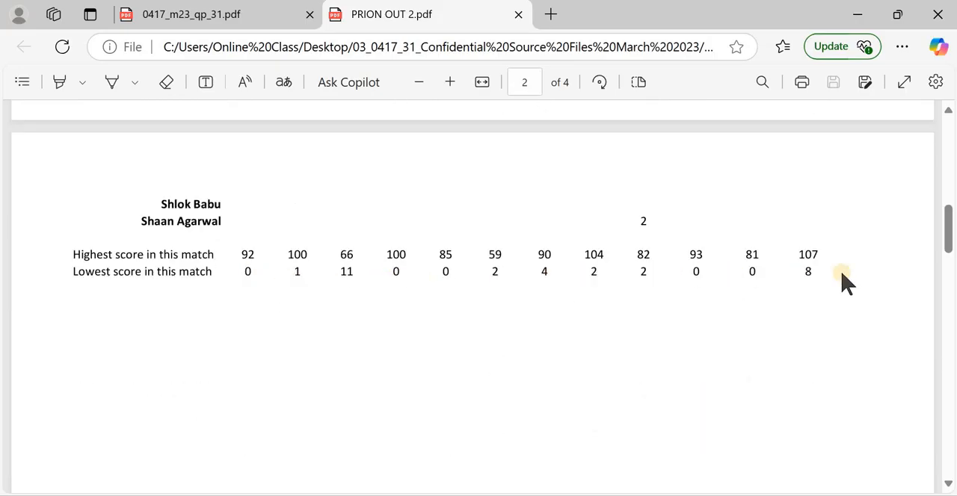
pyautogui.scroll(-1, 749, 304)
pyautogui.scroll(-10, 750, 304)
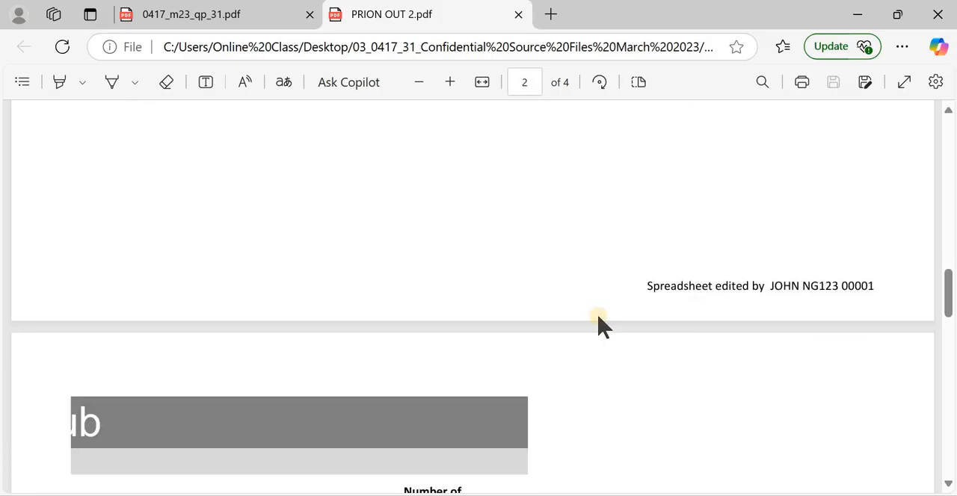
pyautogui.scroll(-2, 461, 246)
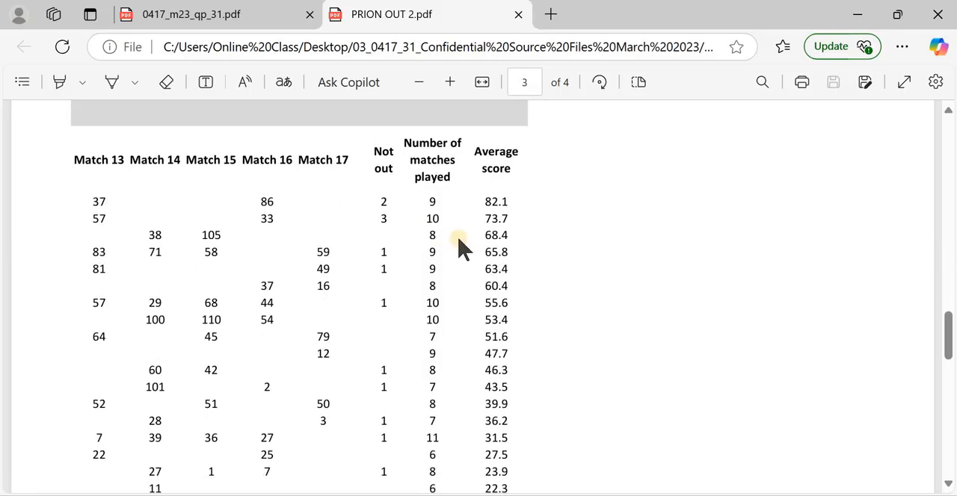
pyautogui.scroll(-6, 448, 250)
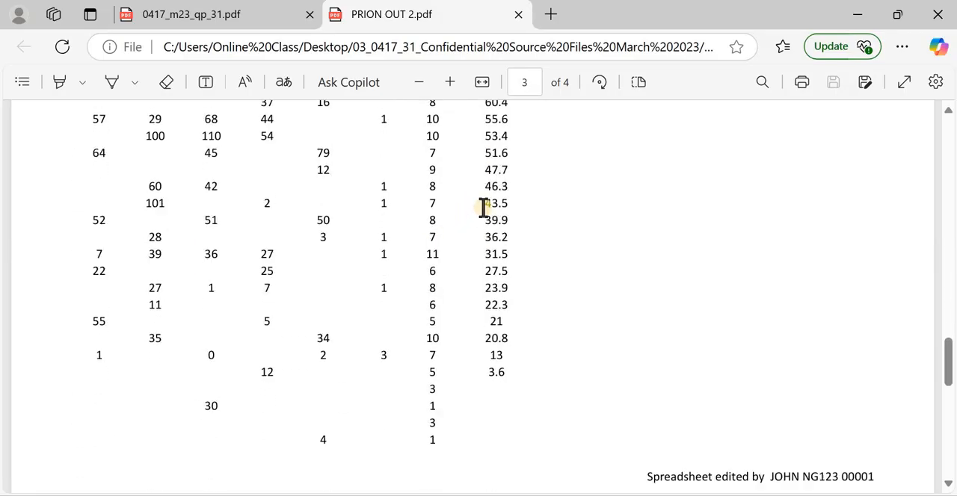
pyautogui.scroll(6, 491, 239)
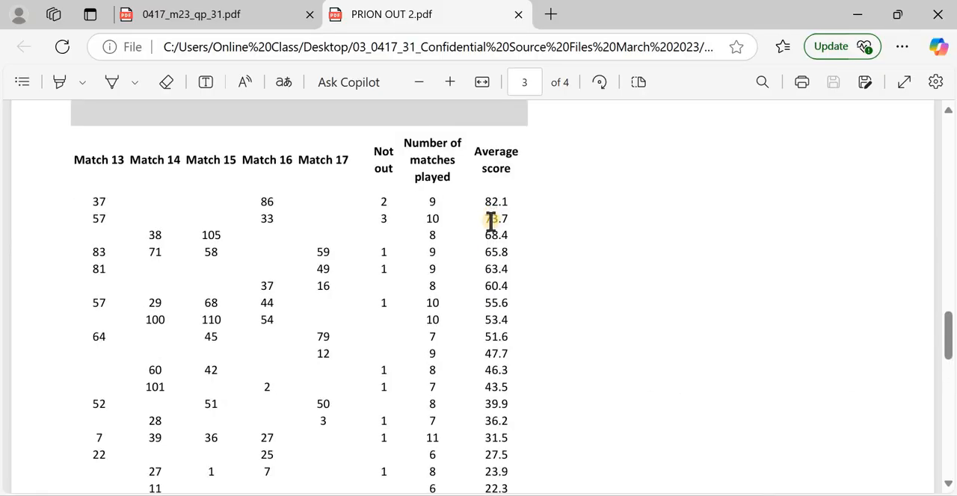
pyautogui.scroll(-8, 491, 221)
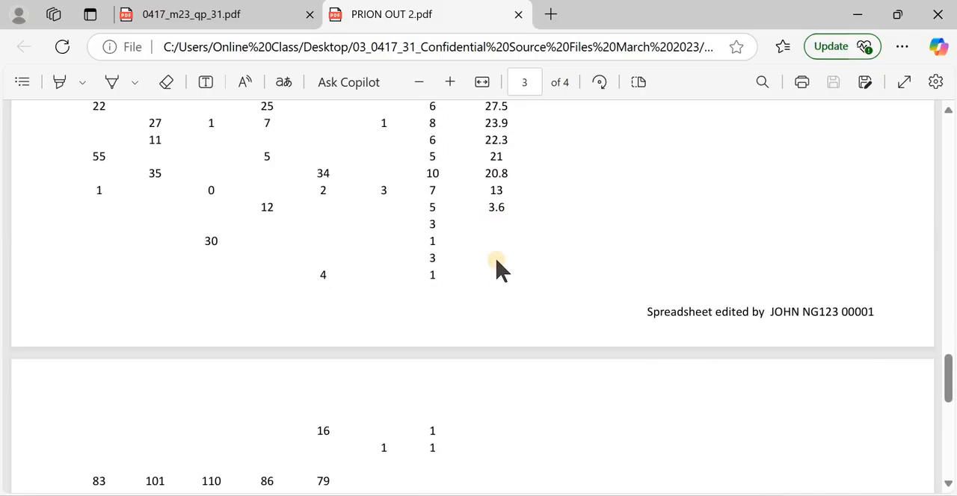
# Review the match totals on the last page of PRION OUT 2.pdf, then the headings and players' scores on the earlier pages
pyautogui.scroll(-5, 497, 238)
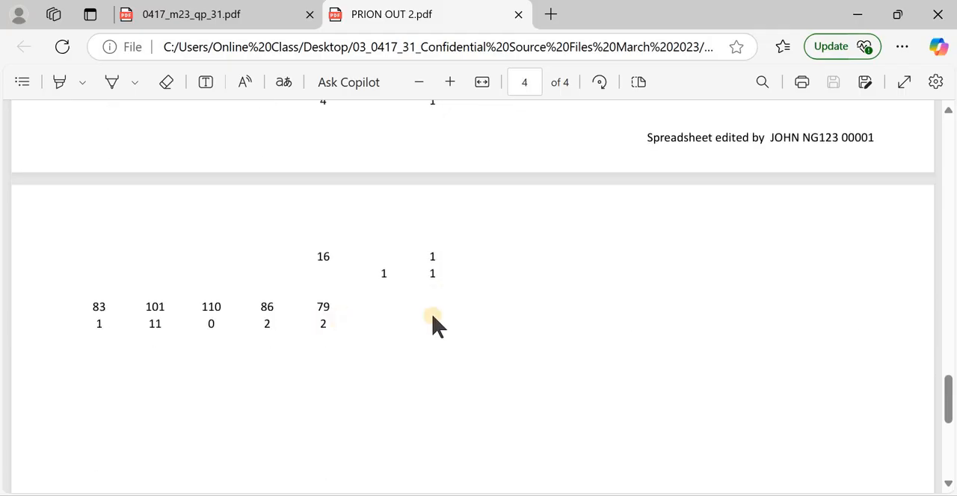
pyautogui.scroll(15, 448, 284)
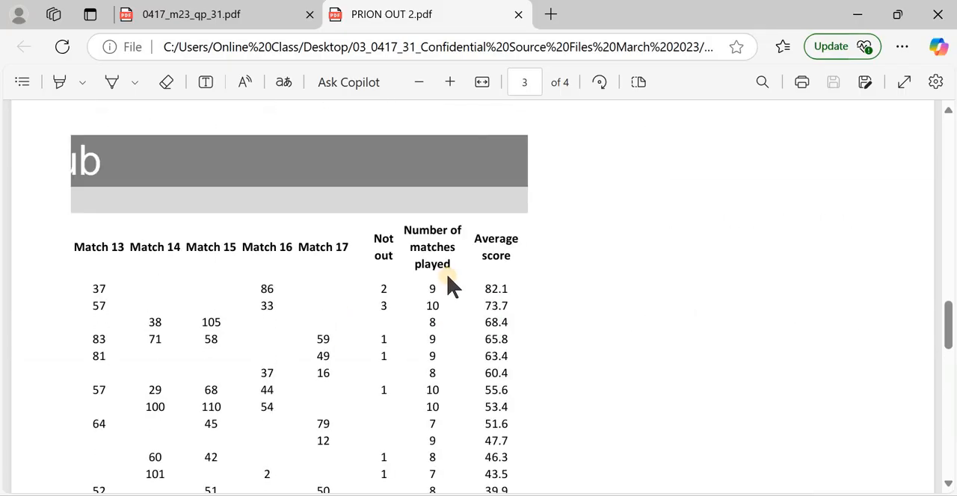
pyautogui.scroll(8, 449, 284)
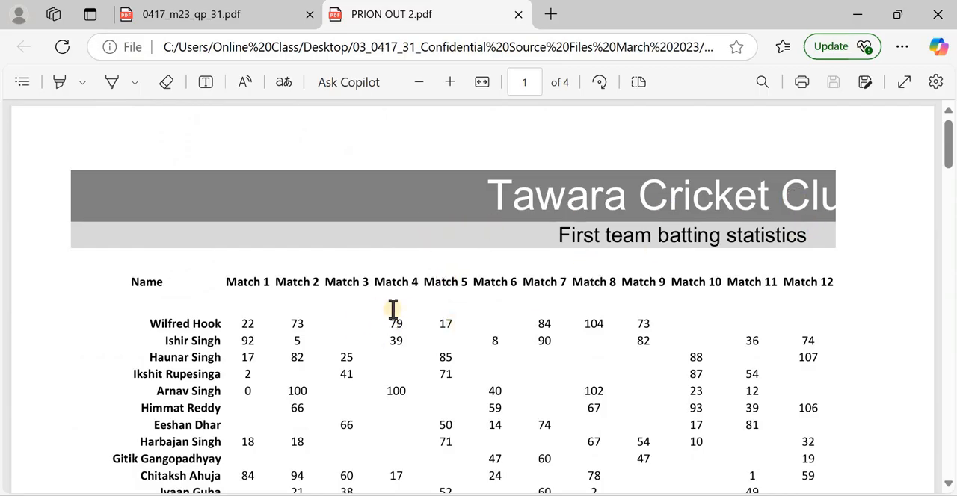
pyautogui.scroll(-4, 435, 280)
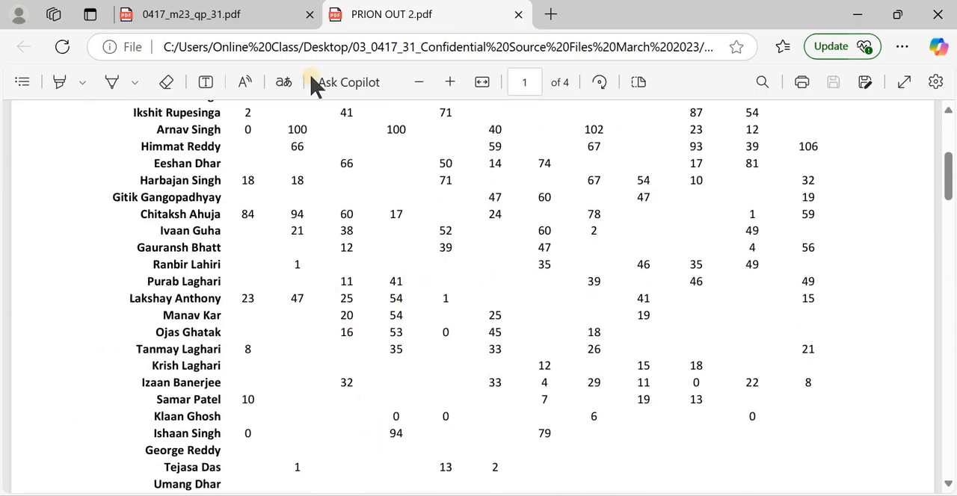
# Compare the printout with question 8's printing requirements in 0417_m23_qp_31.pdf, reread questions 7 and 8, and clear the file name highlight
pyautogui.click(222, 23)
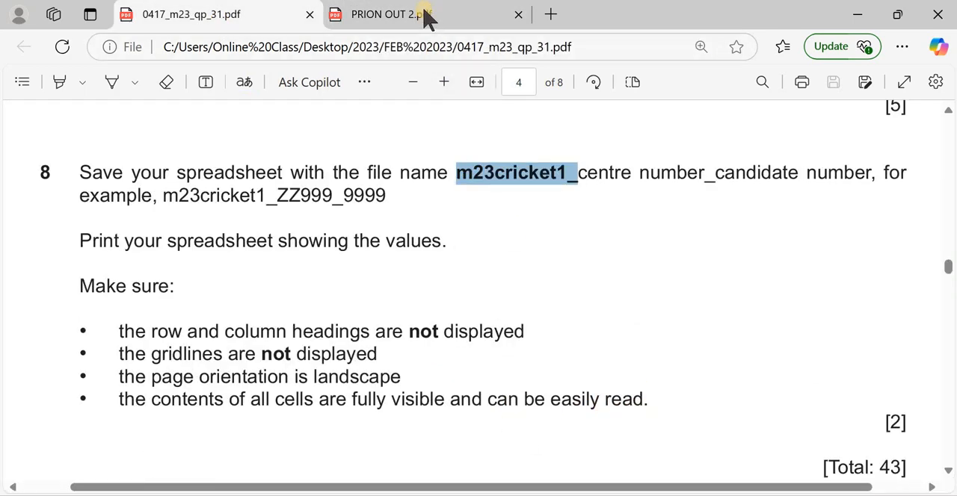
pyautogui.hotkey('ctrl', 'Tab')
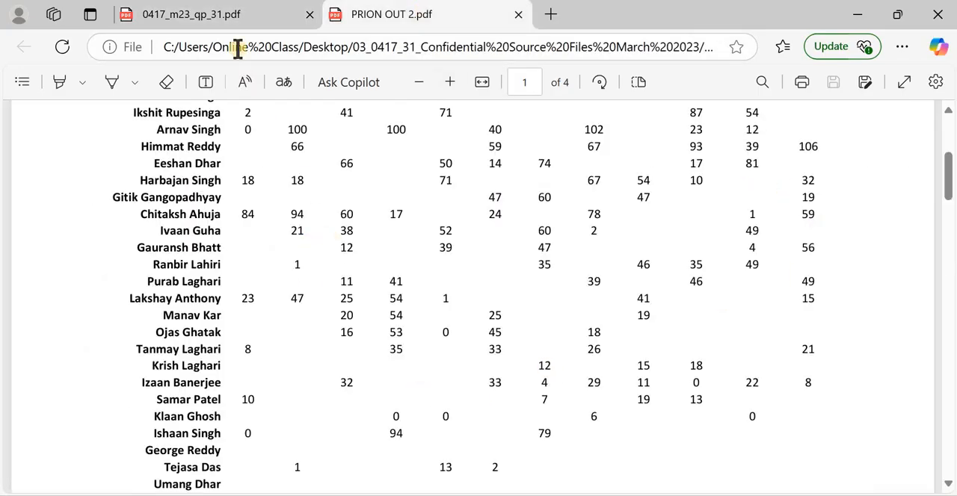
pyautogui.hotkey('ctrl', 'Tab')
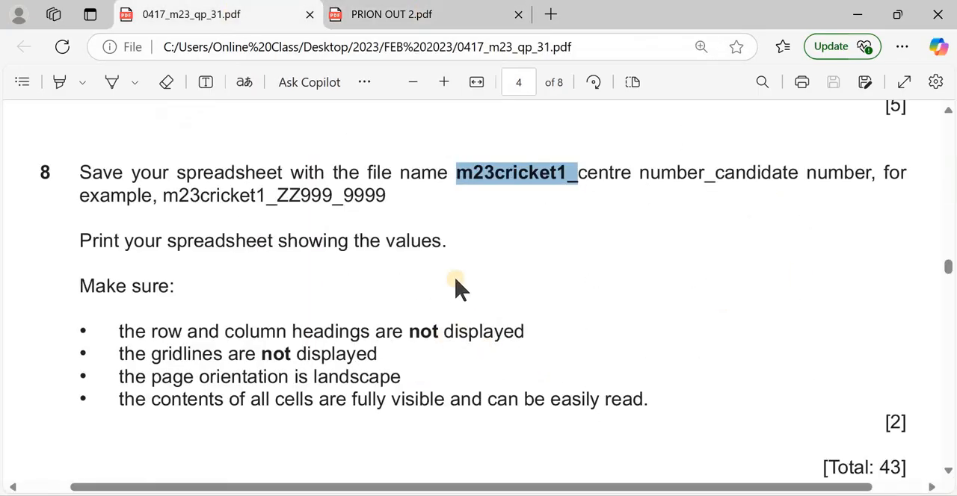
pyautogui.scroll(-5, 449, 283)
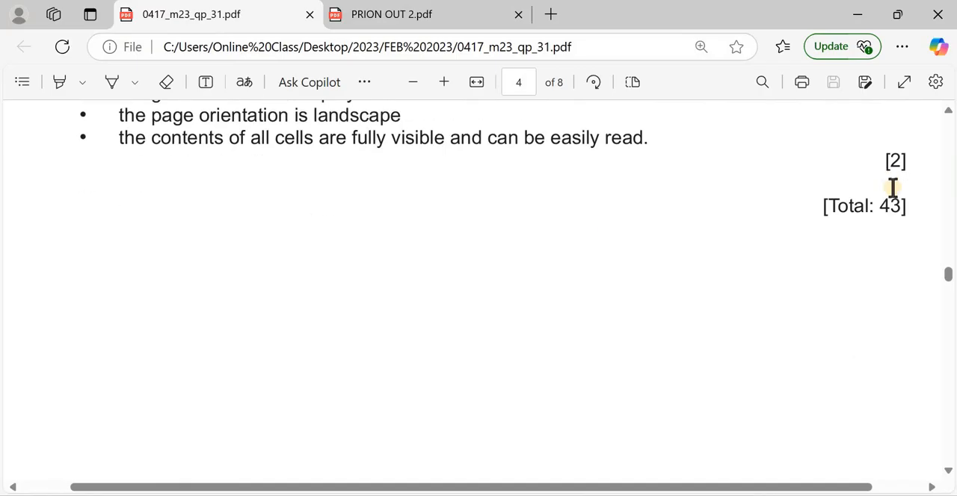
pyautogui.scroll(2, 636, 274)
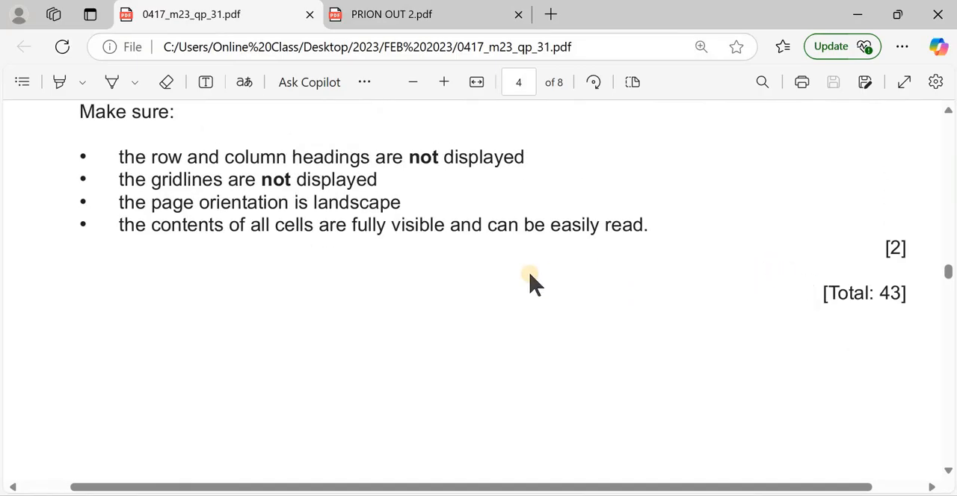
pyautogui.scroll(2, 523, 239)
pyautogui.scroll(4, 523, 240)
pyautogui.doubleClick(524, 237)
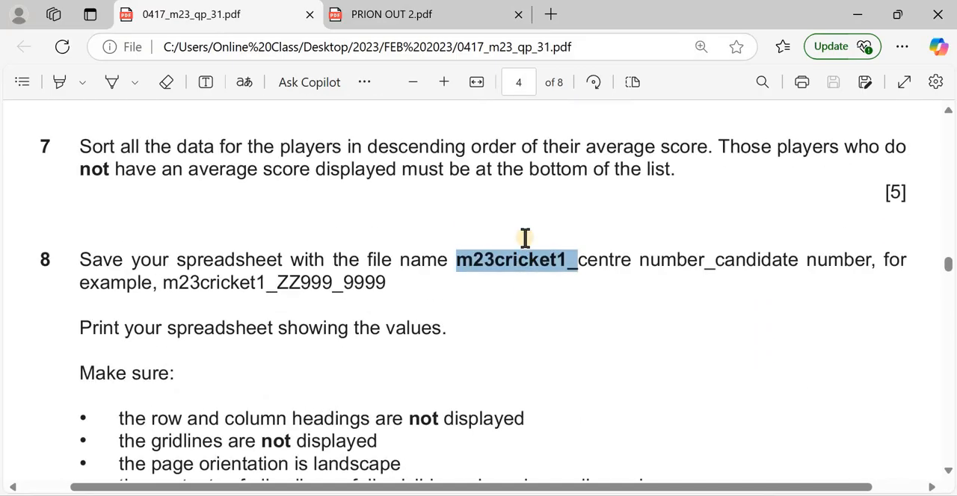
pyautogui.click(525, 238)
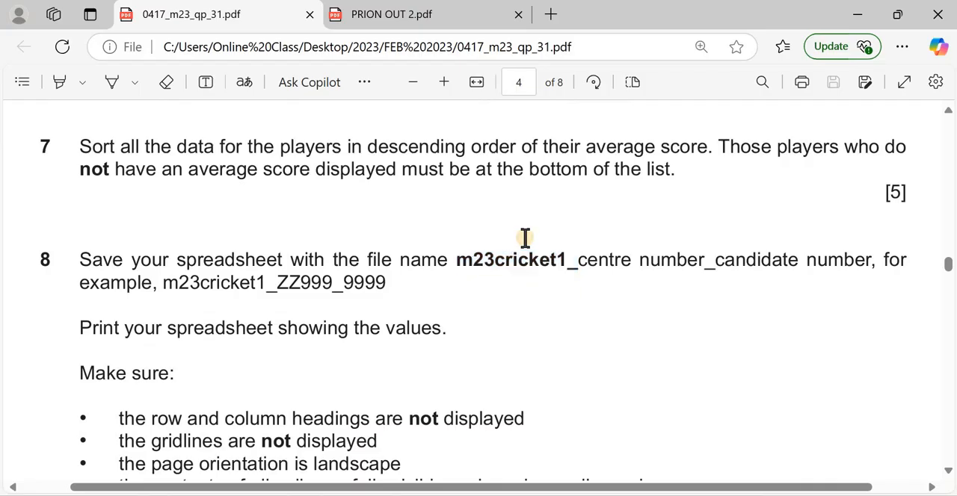